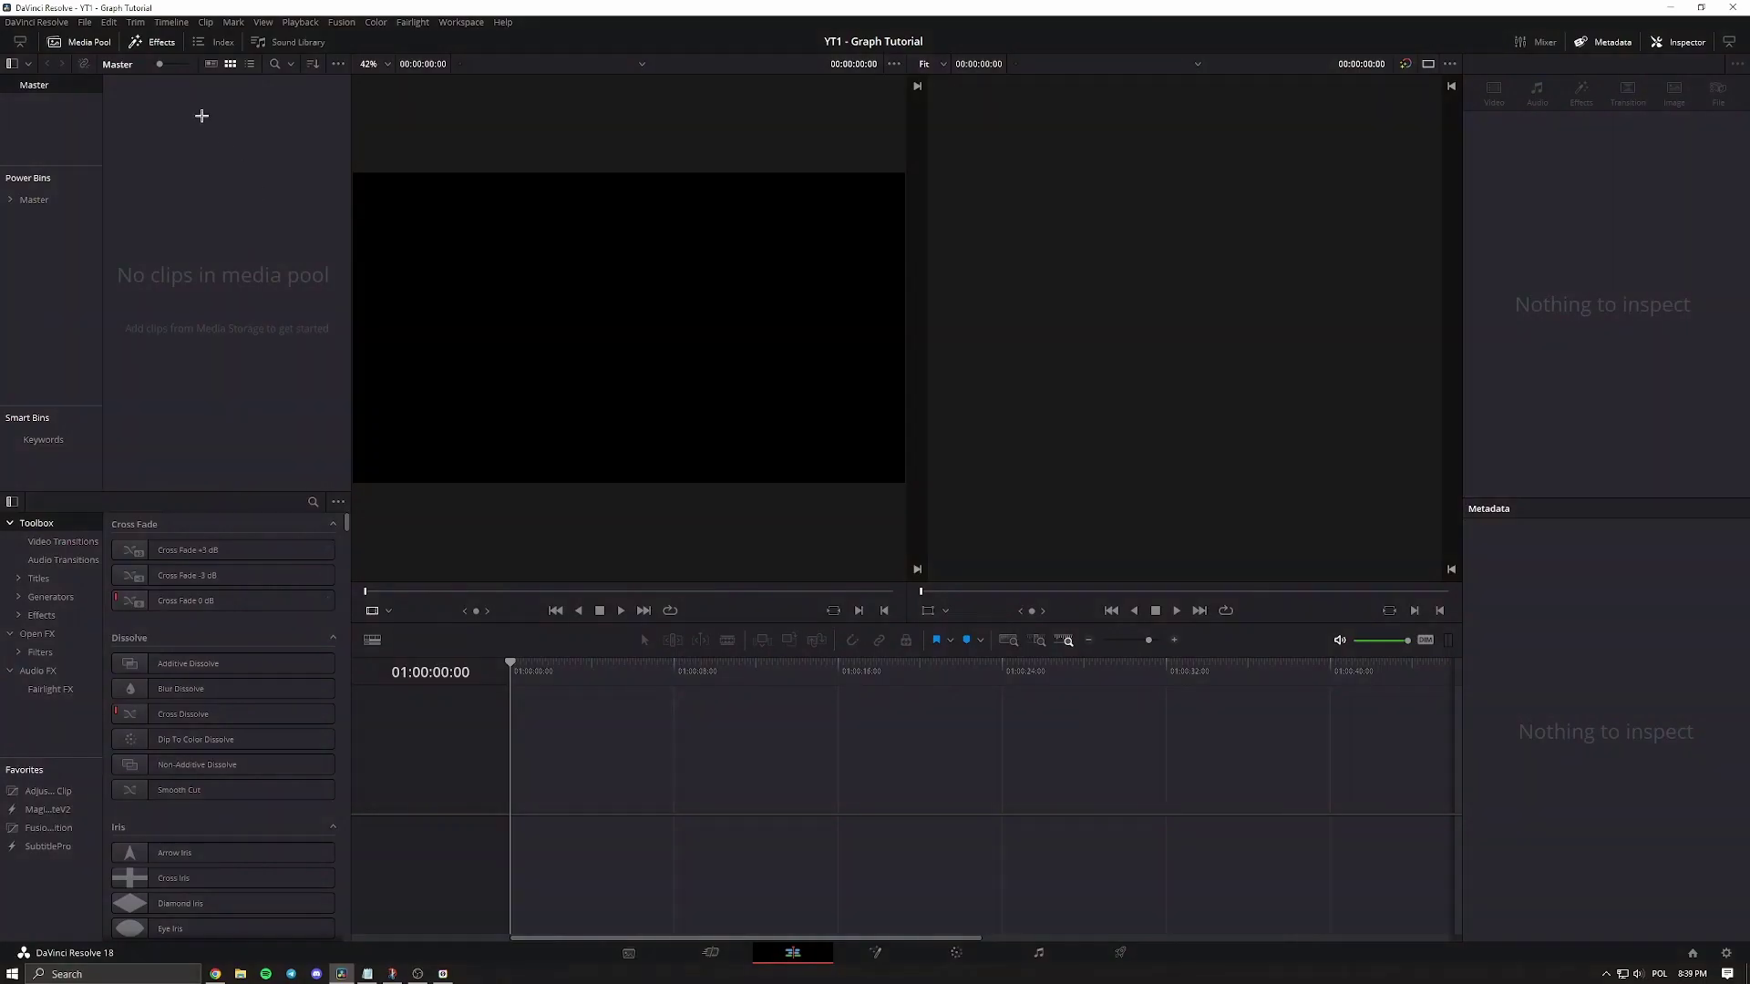
# Check the timeline frame rate options in the project settings and close them without saving.
pyautogui.click(83, 22)
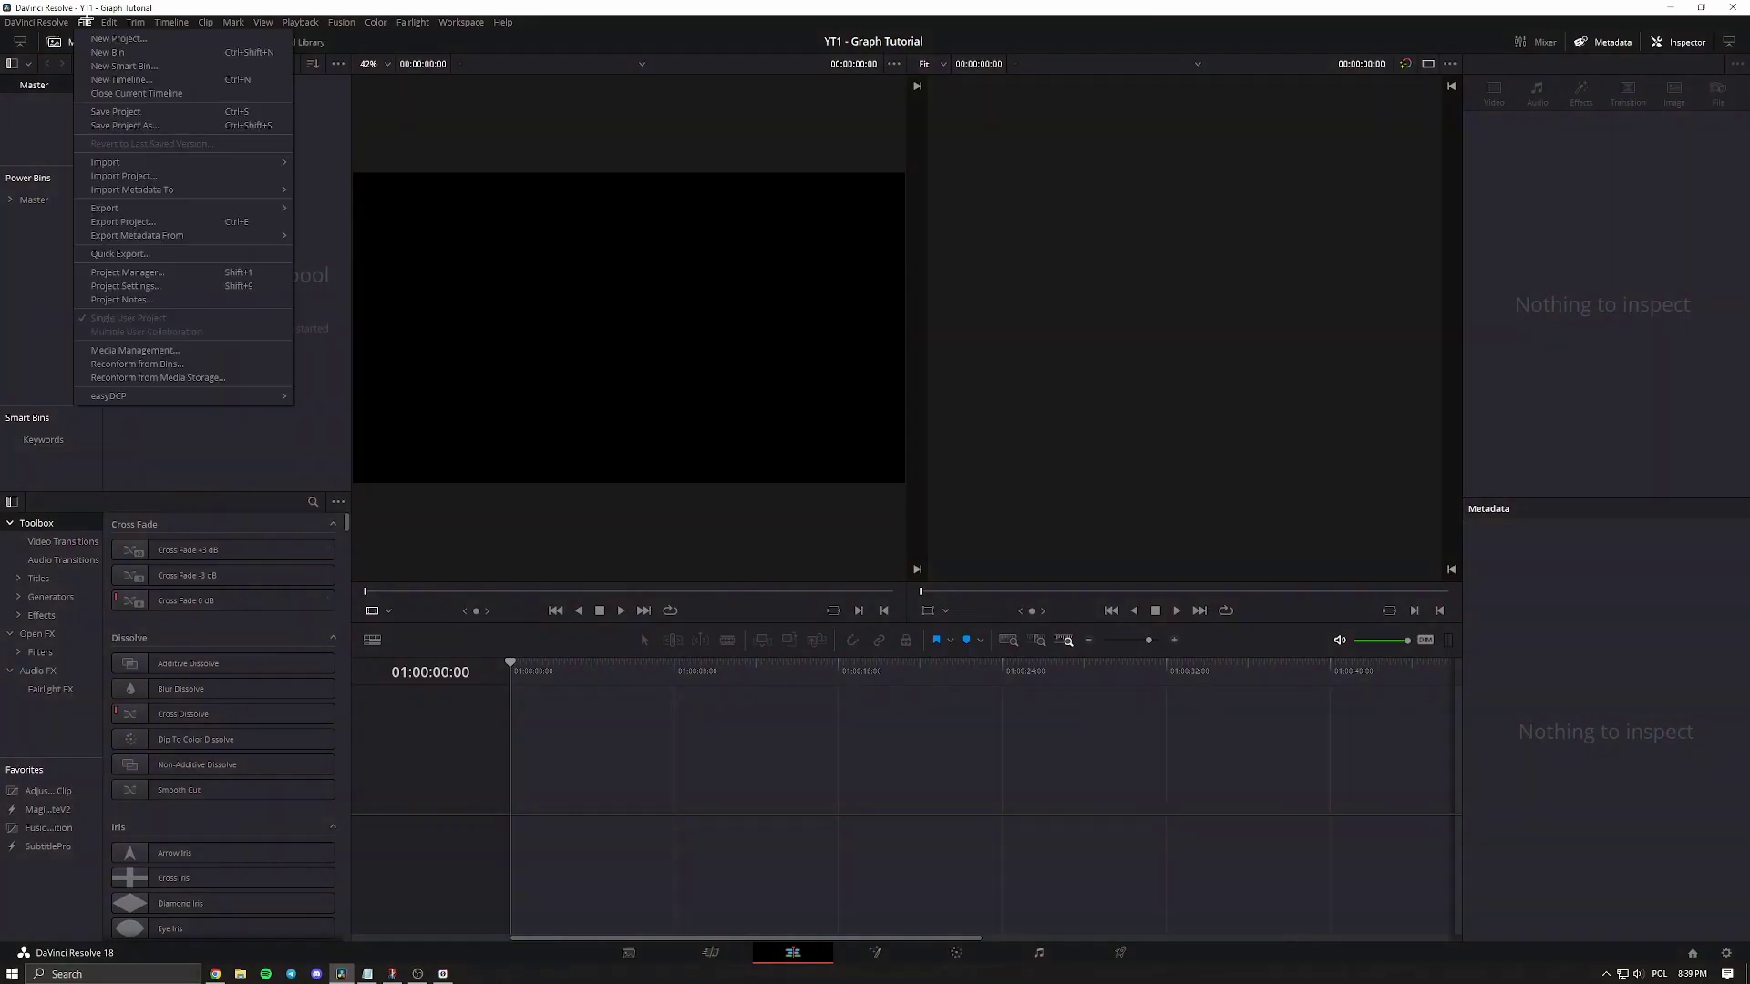
pyautogui.click(155, 287)
pyautogui.click(856, 306)
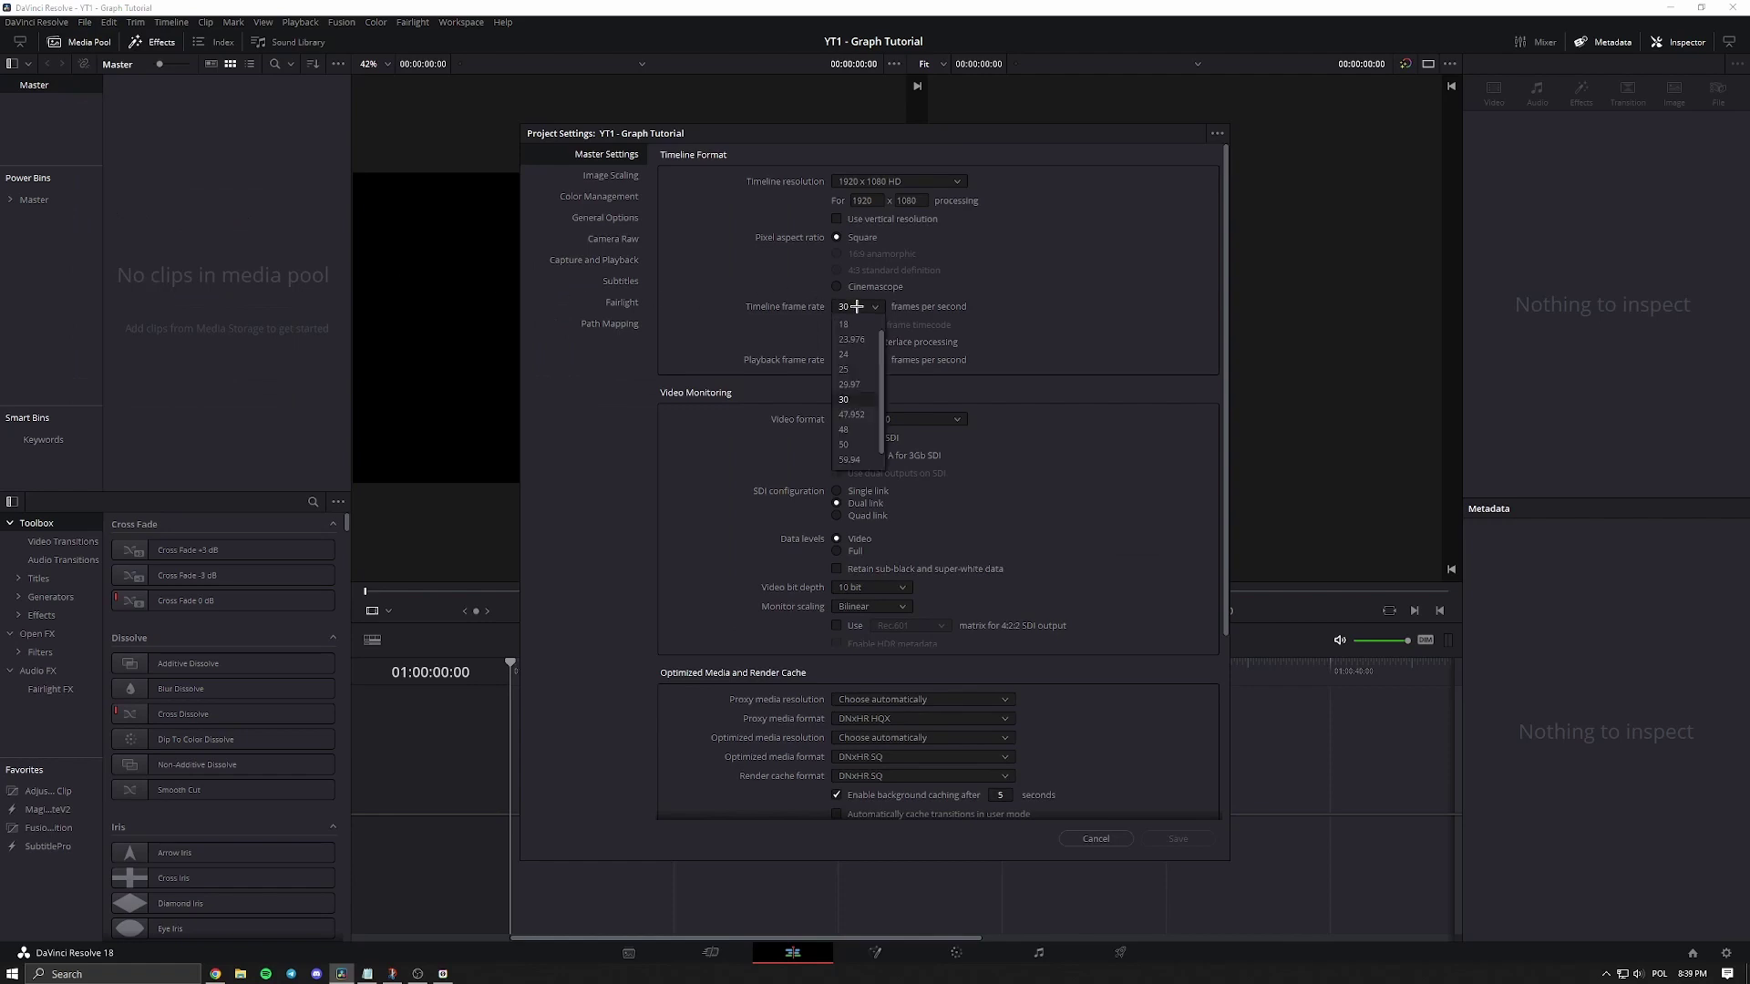
pyautogui.click(860, 306)
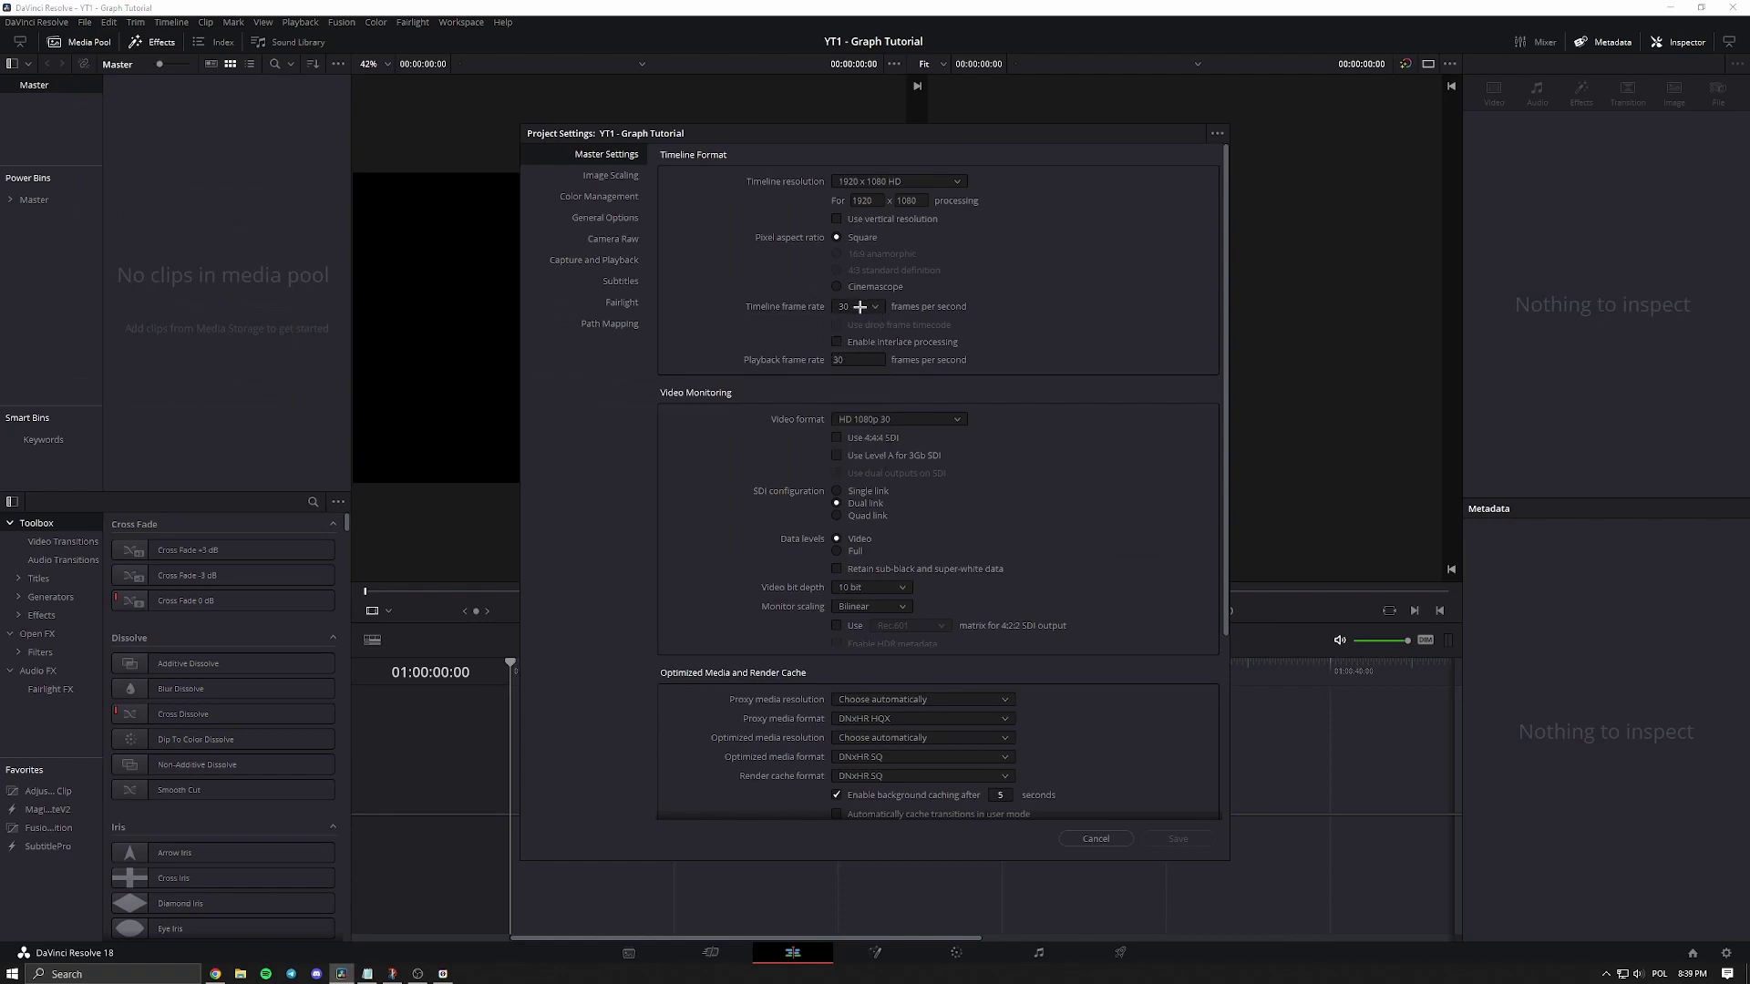
pyautogui.click(1068, 838)
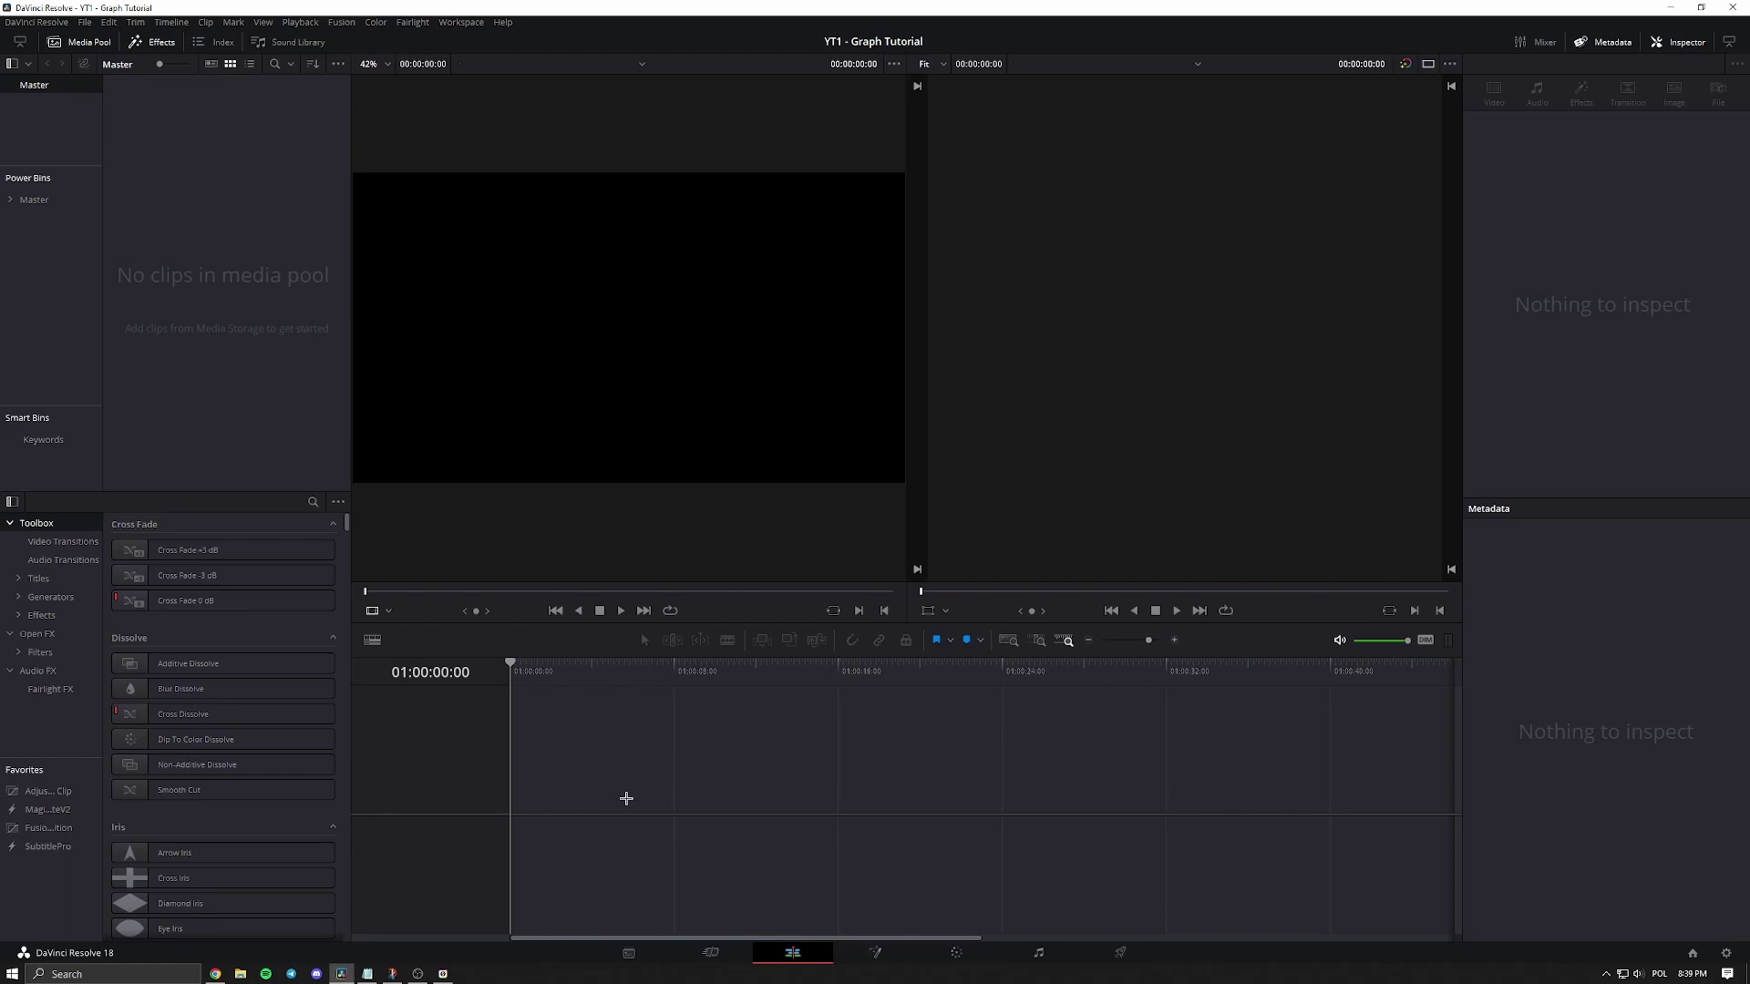
# Search the effects for "fusion", place a Fusion Composition at the start of the timeline and open it on the Fusion page.
pyautogui.click(314, 501)
pyautogui.write('f')
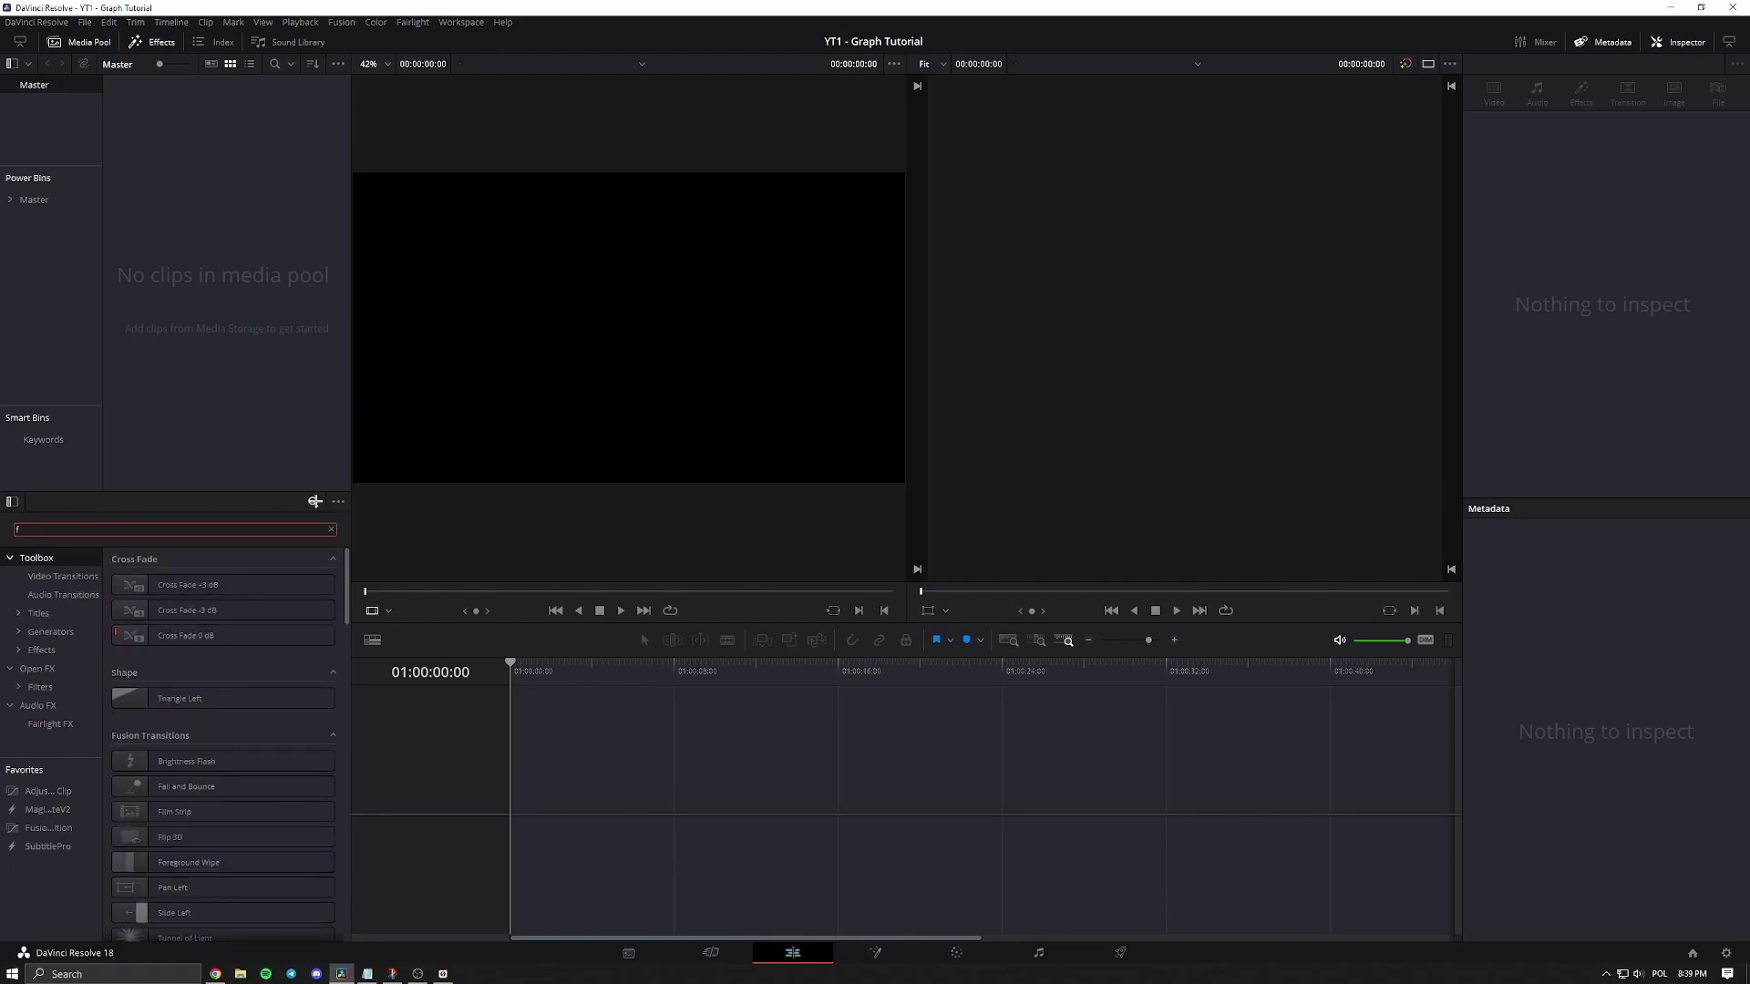
pyautogui.write('usion')
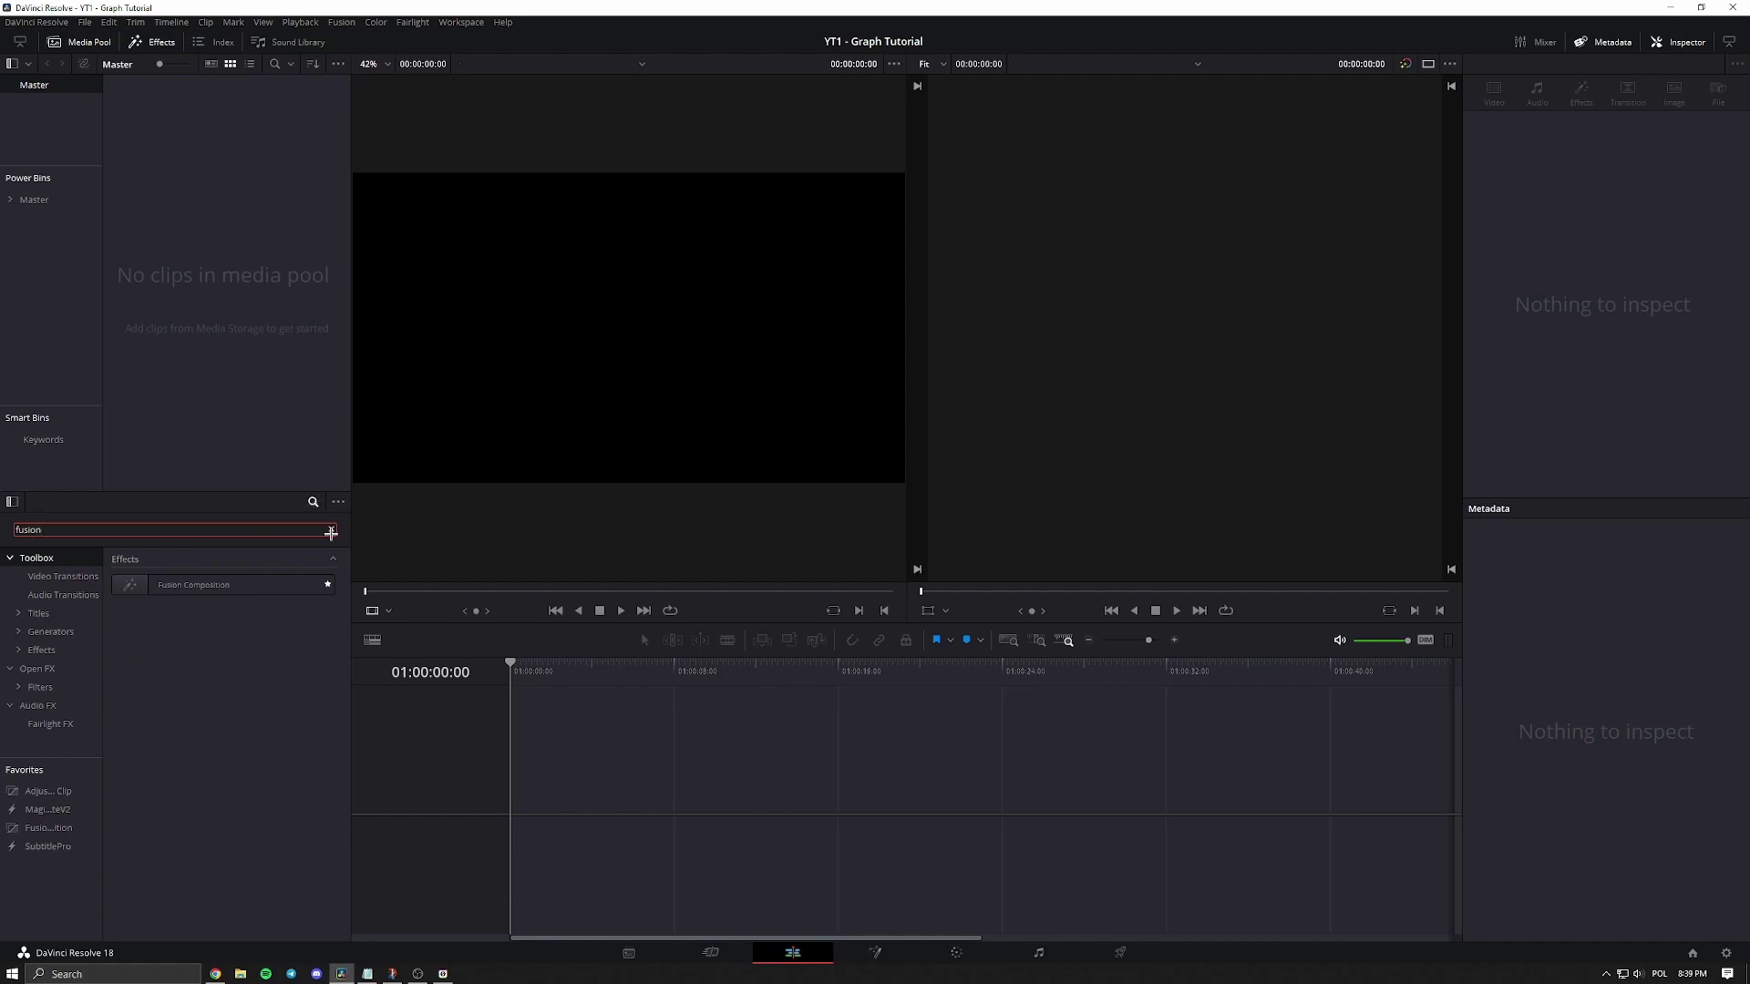
pyautogui.moveTo(266, 584); pyautogui.dragTo(511, 789)
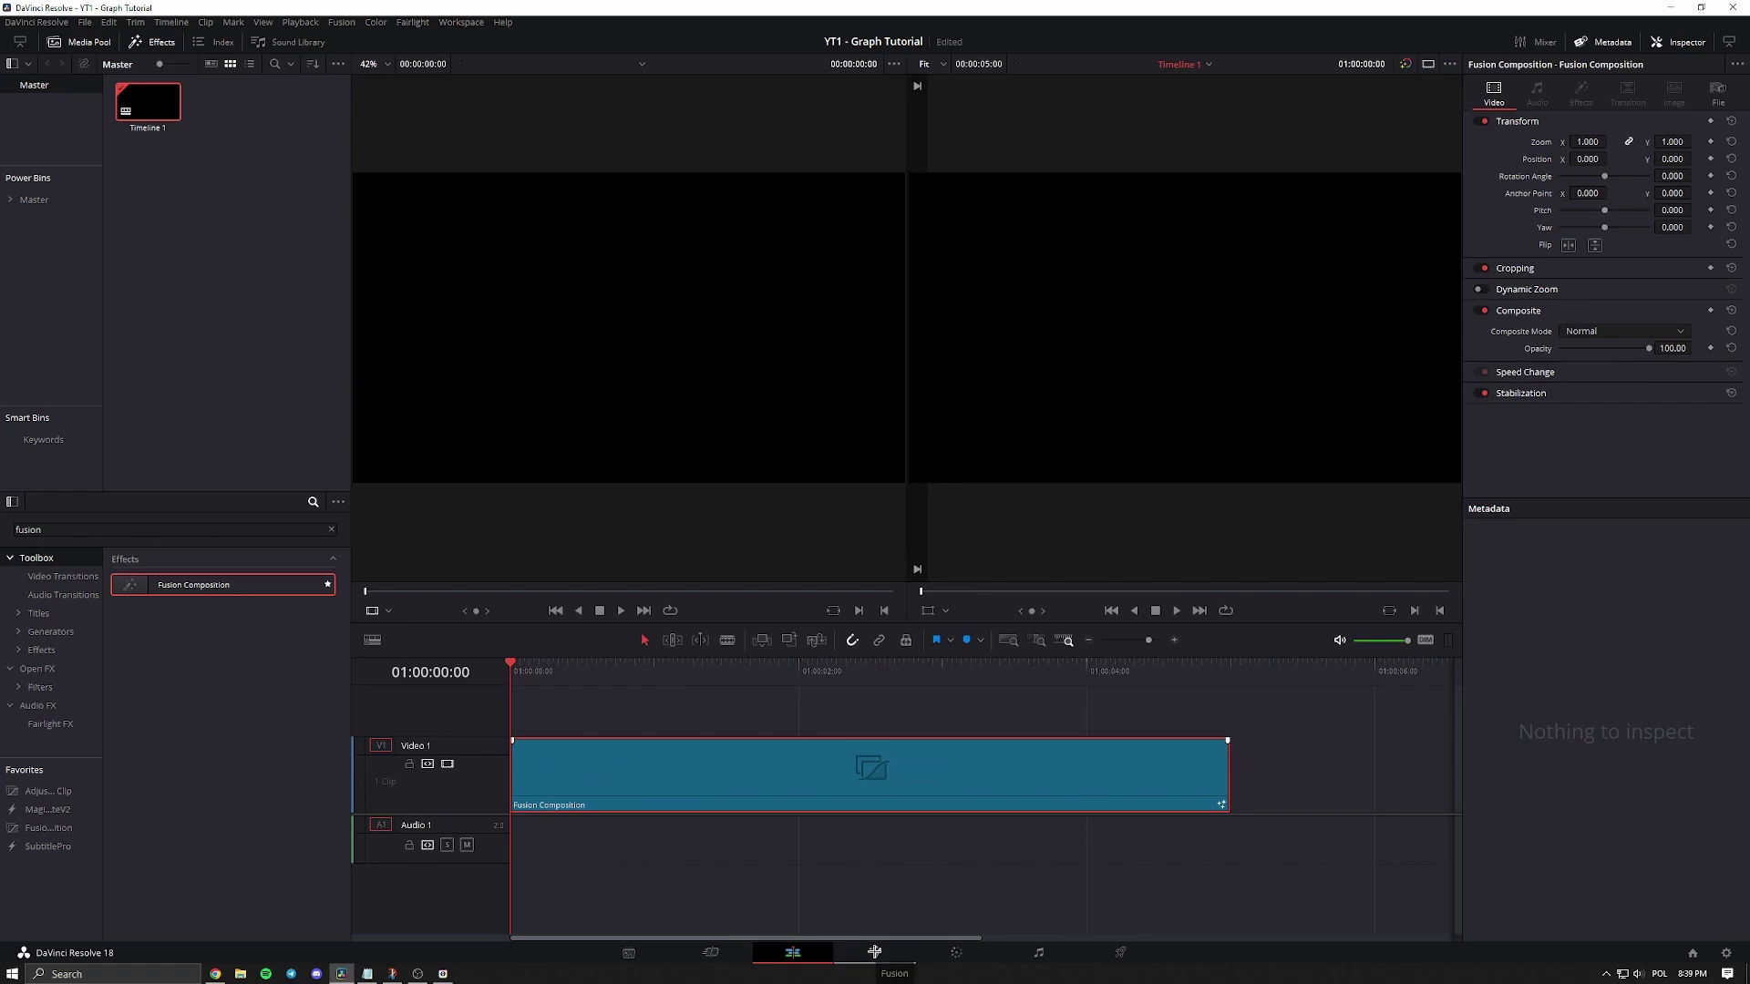
pyautogui.click(874, 952)
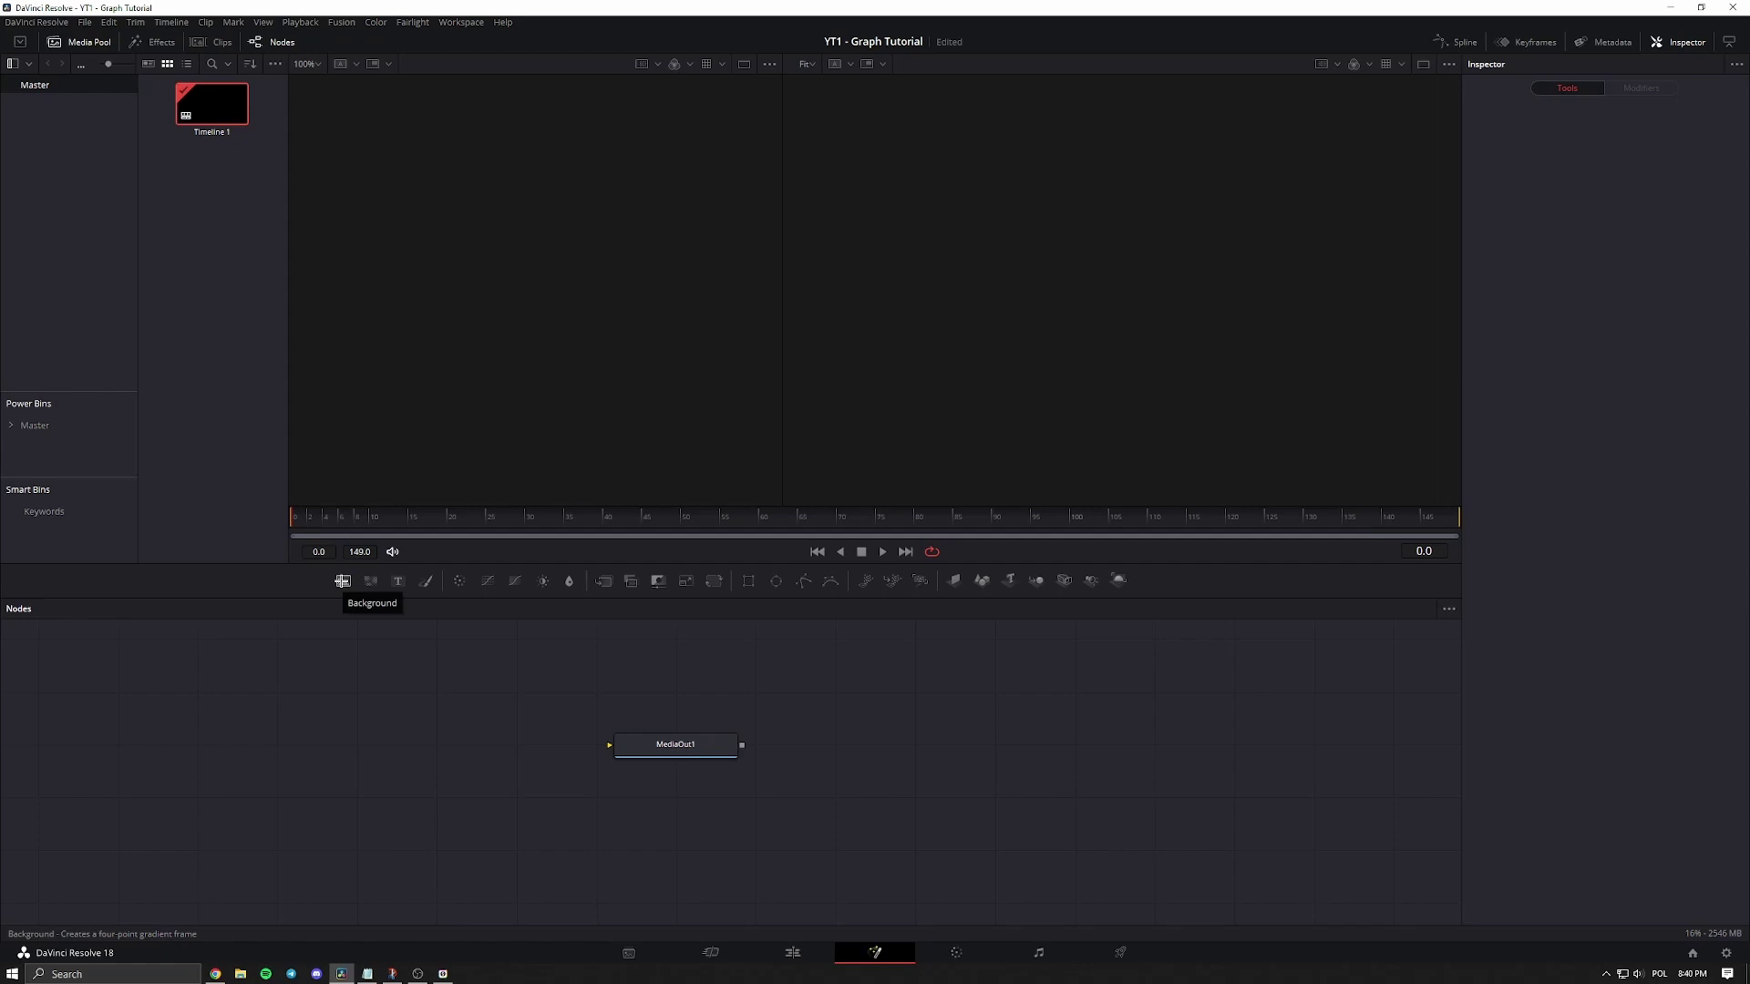
# Add a Background node, show it in the second viewer and set its color to dark gray #232323.
pyautogui.moveTo(343, 581); pyautogui.dragTo(408, 738)
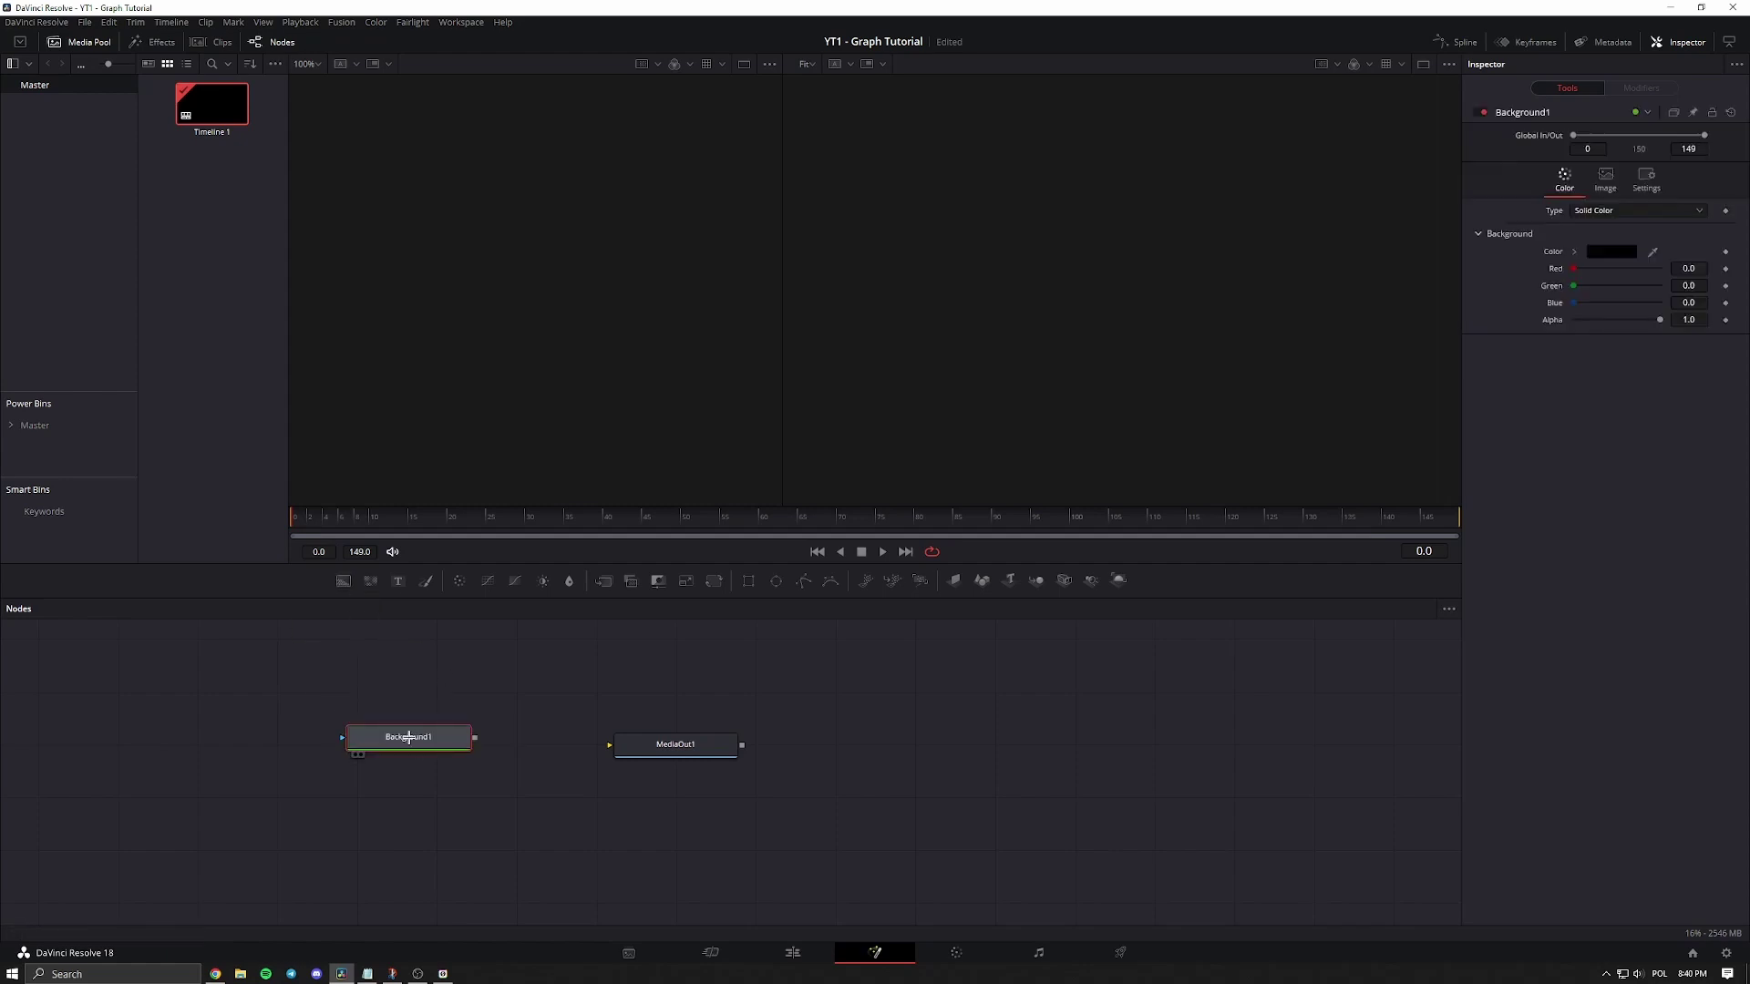
pyautogui.press('2')
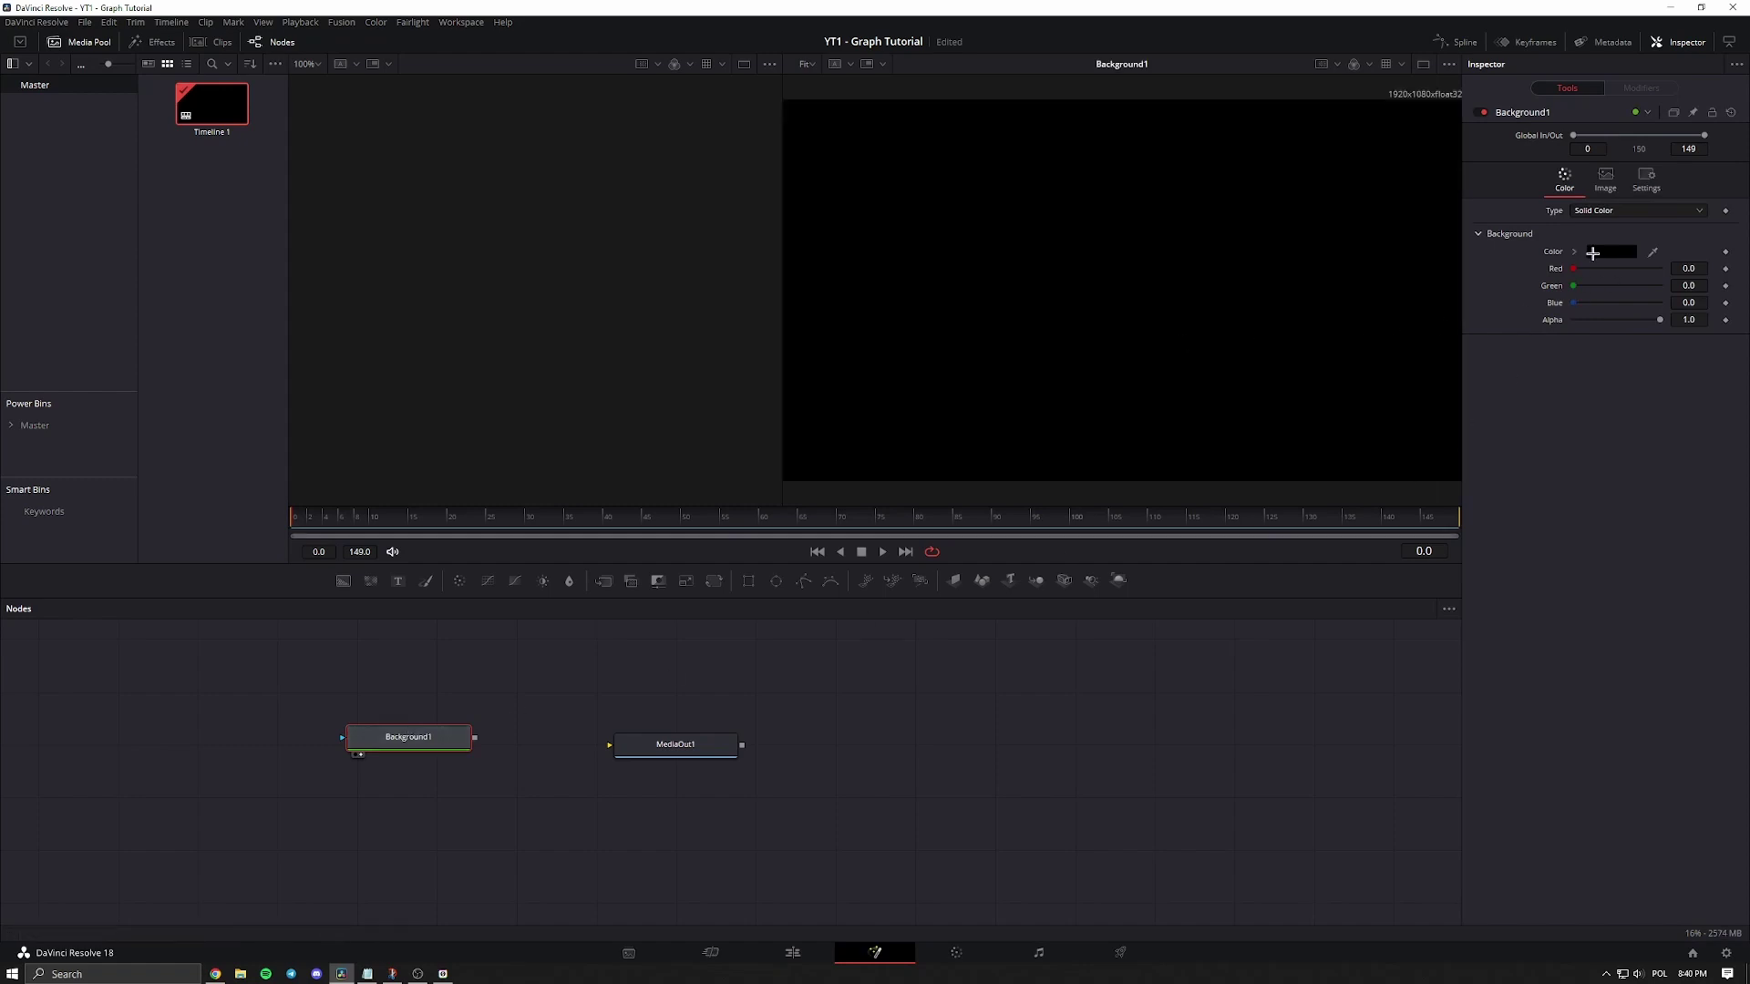
pyautogui.click(1601, 252)
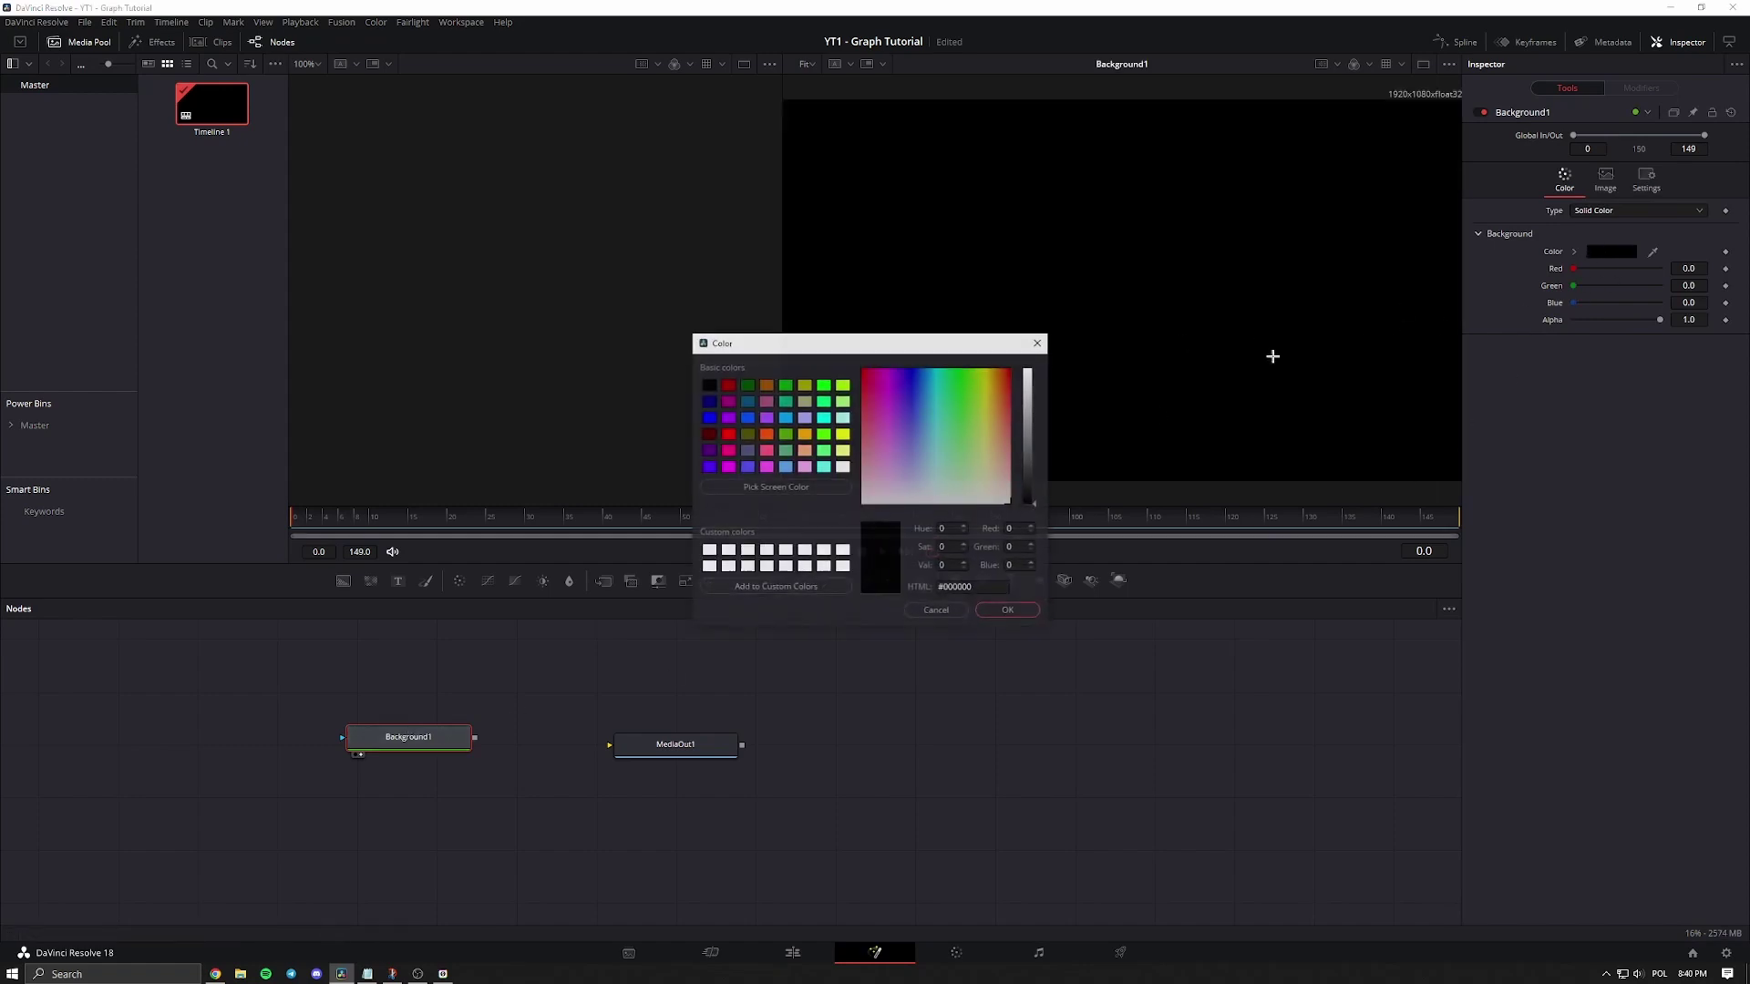
pyautogui.click(1033, 489)
pyautogui.moveTo(1033, 488); pyautogui.dragTo(1032, 485)
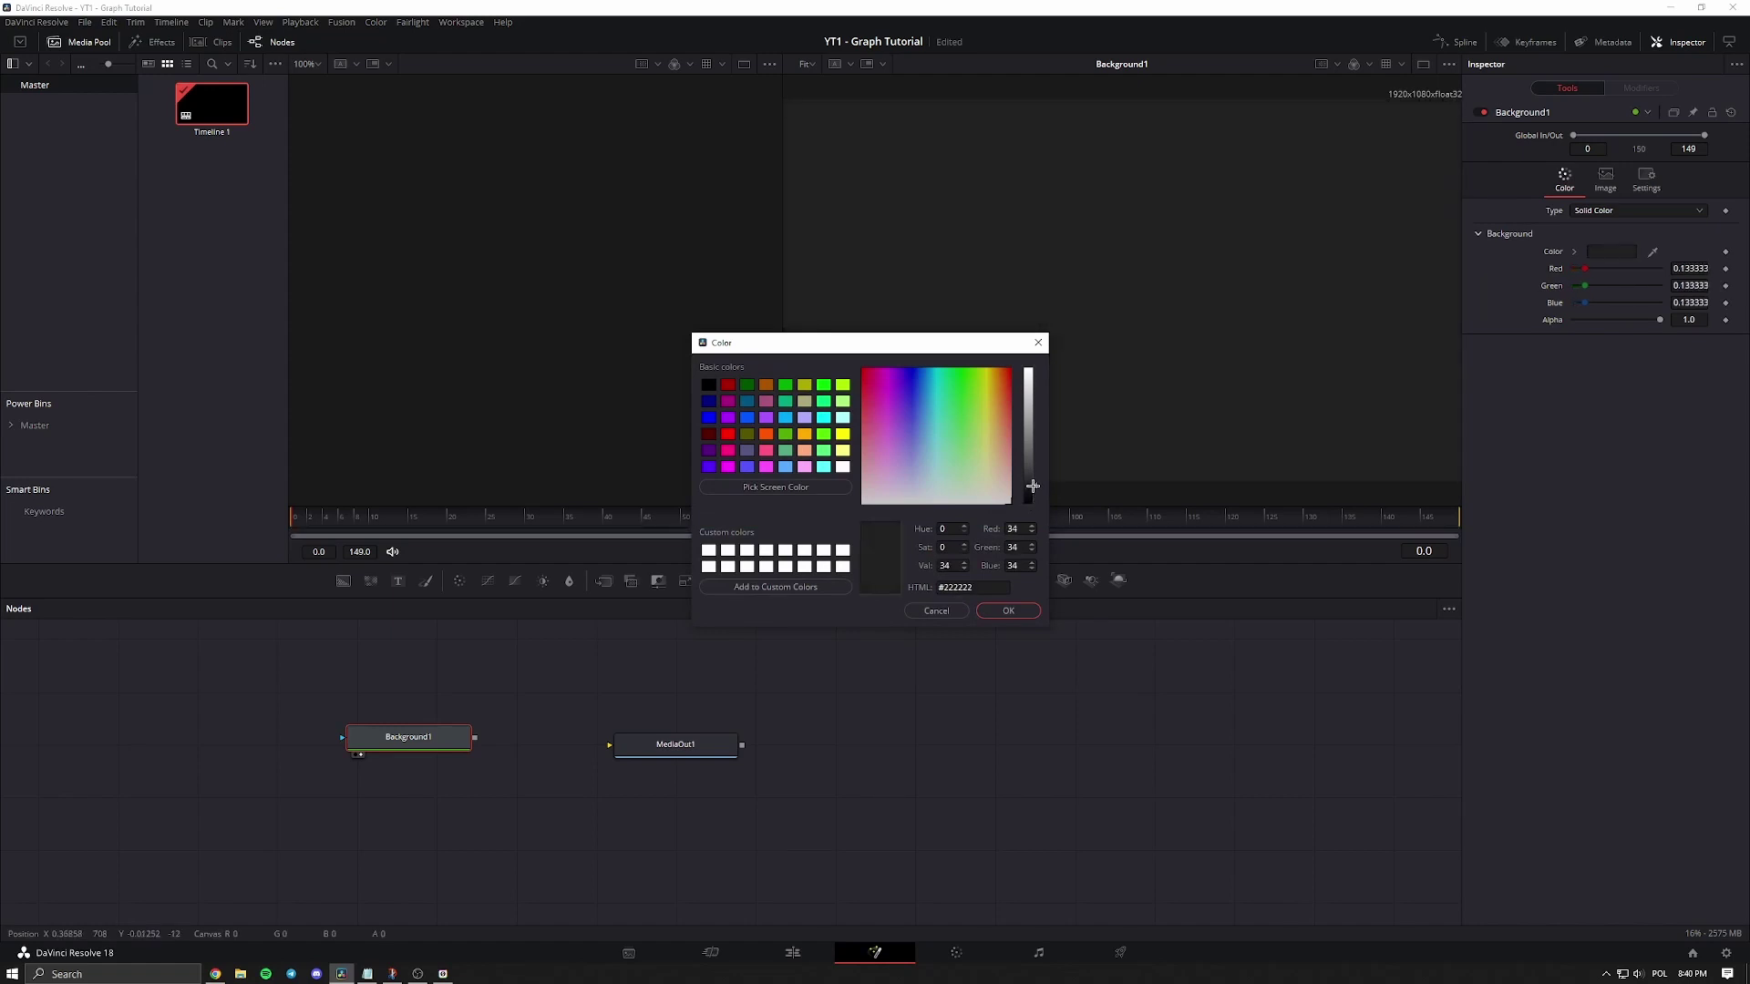
pyautogui.click(1014, 610)
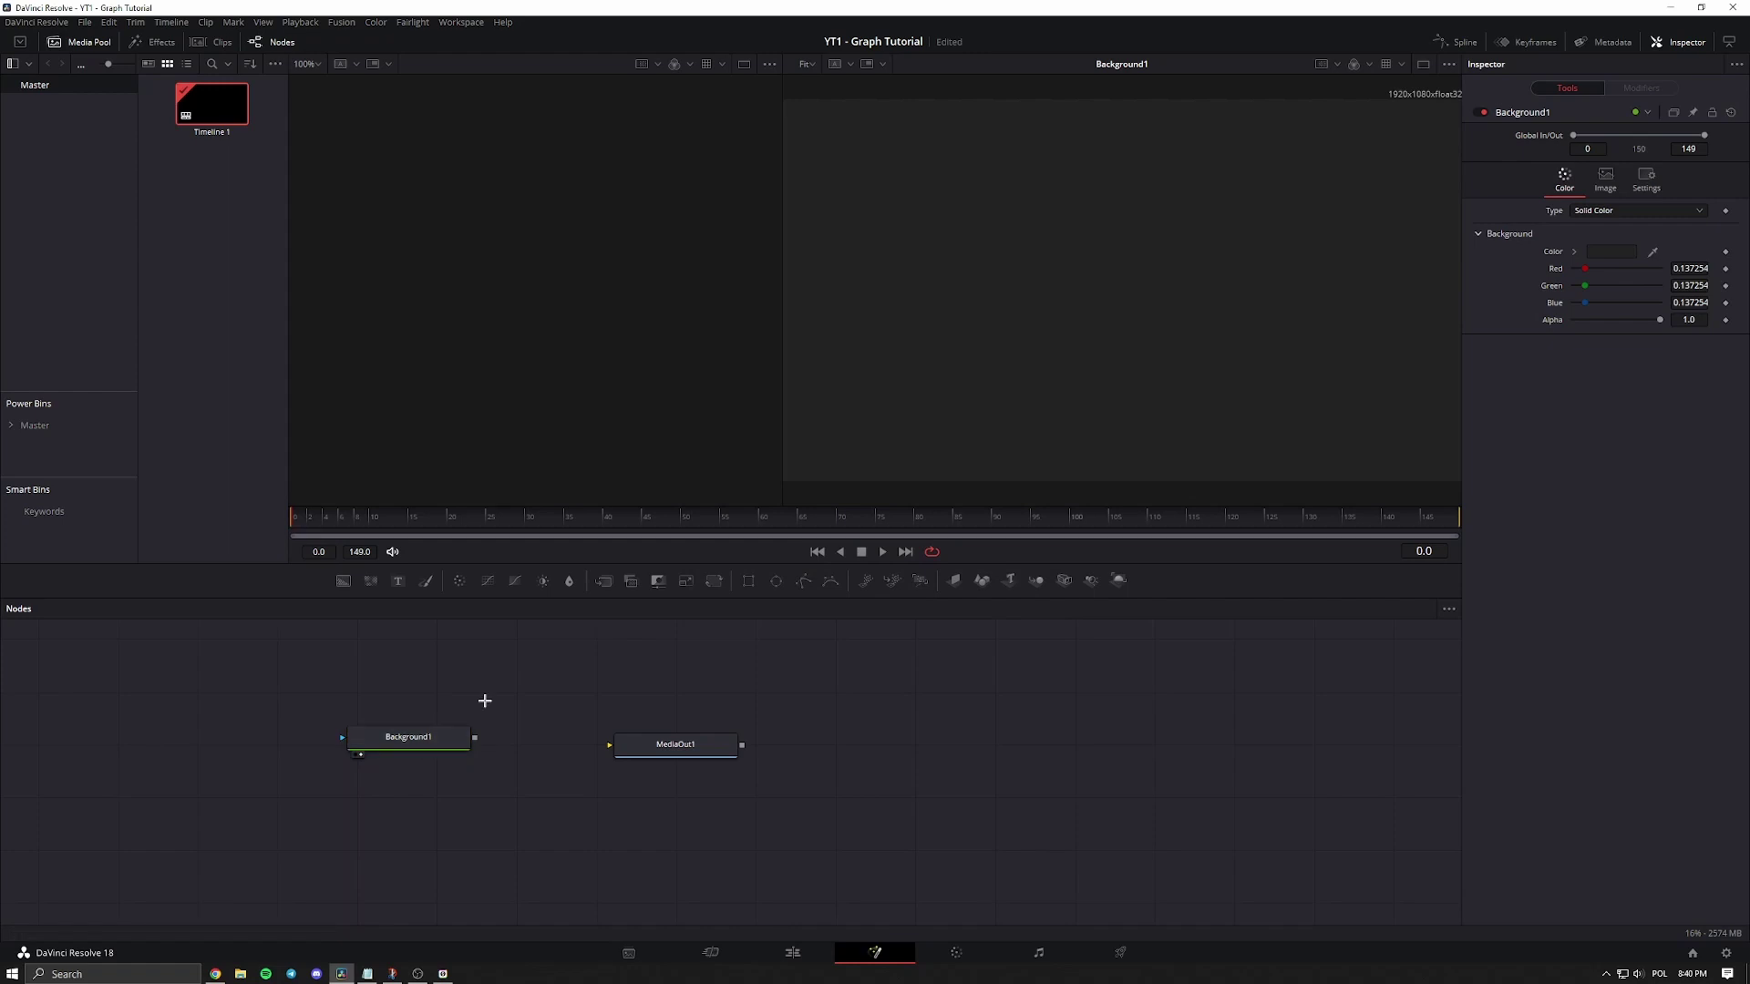
# Add a Grid node, feed the Background node into it and show the grid in the second viewer.
pyautogui.hotkey('shift', 'space')
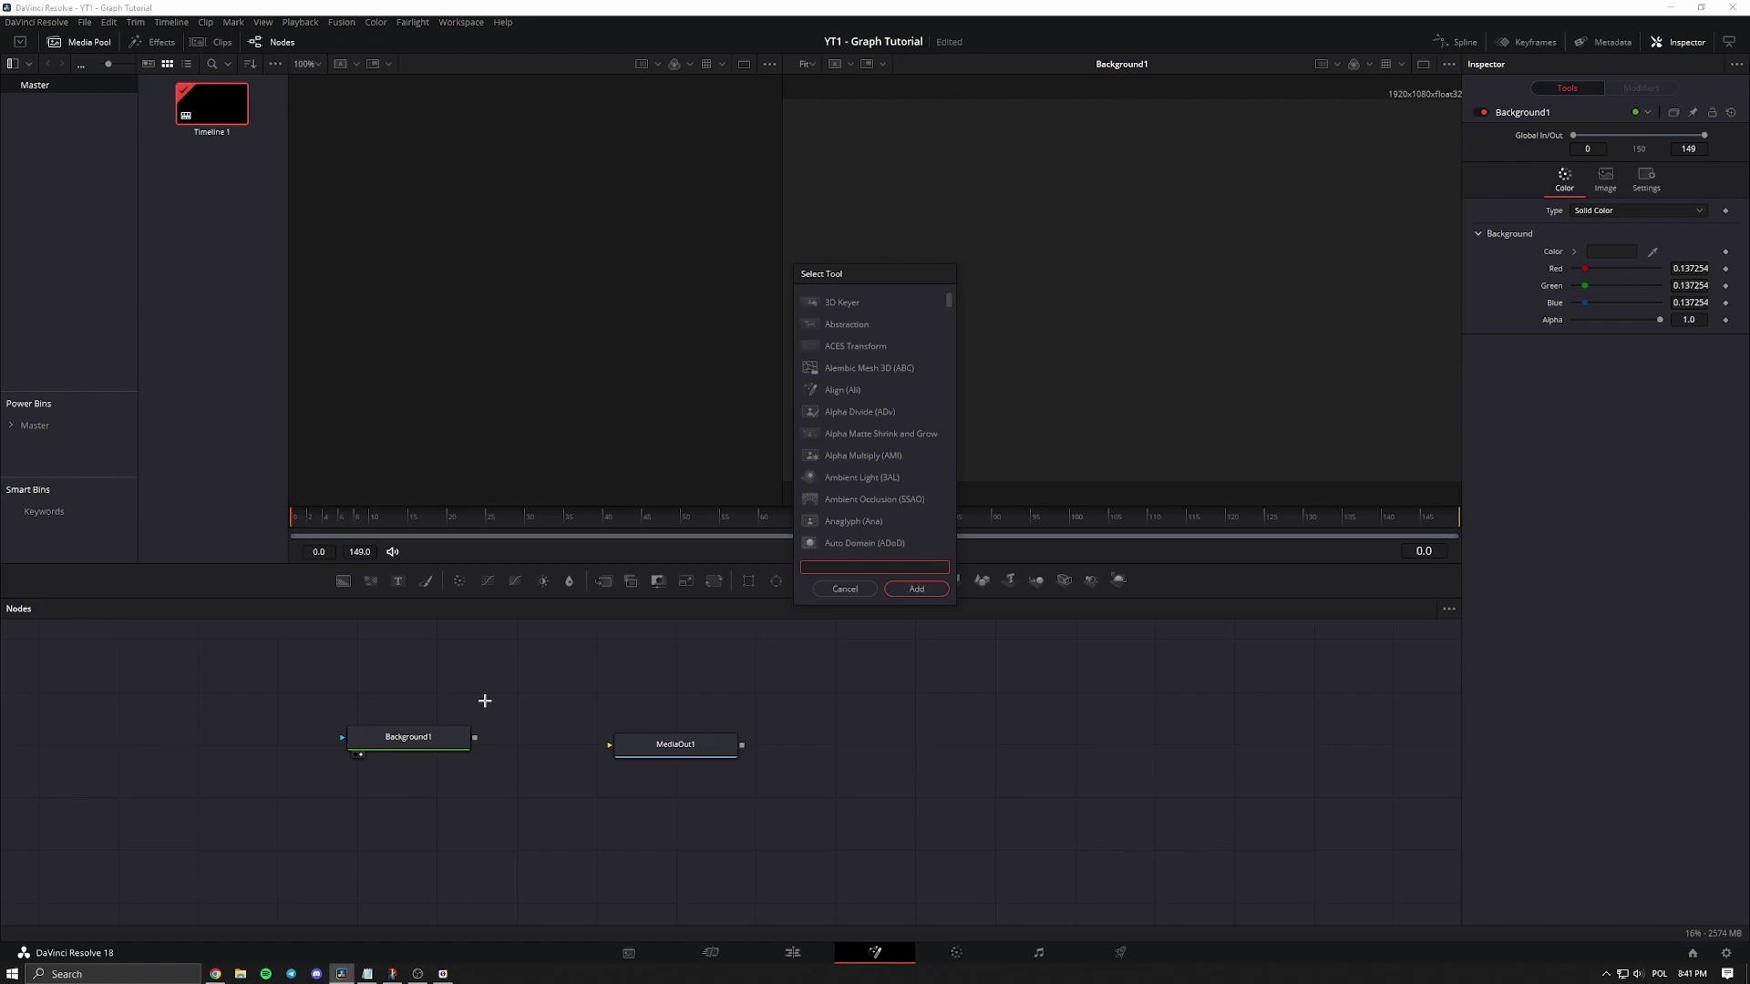
pyautogui.write('grid')
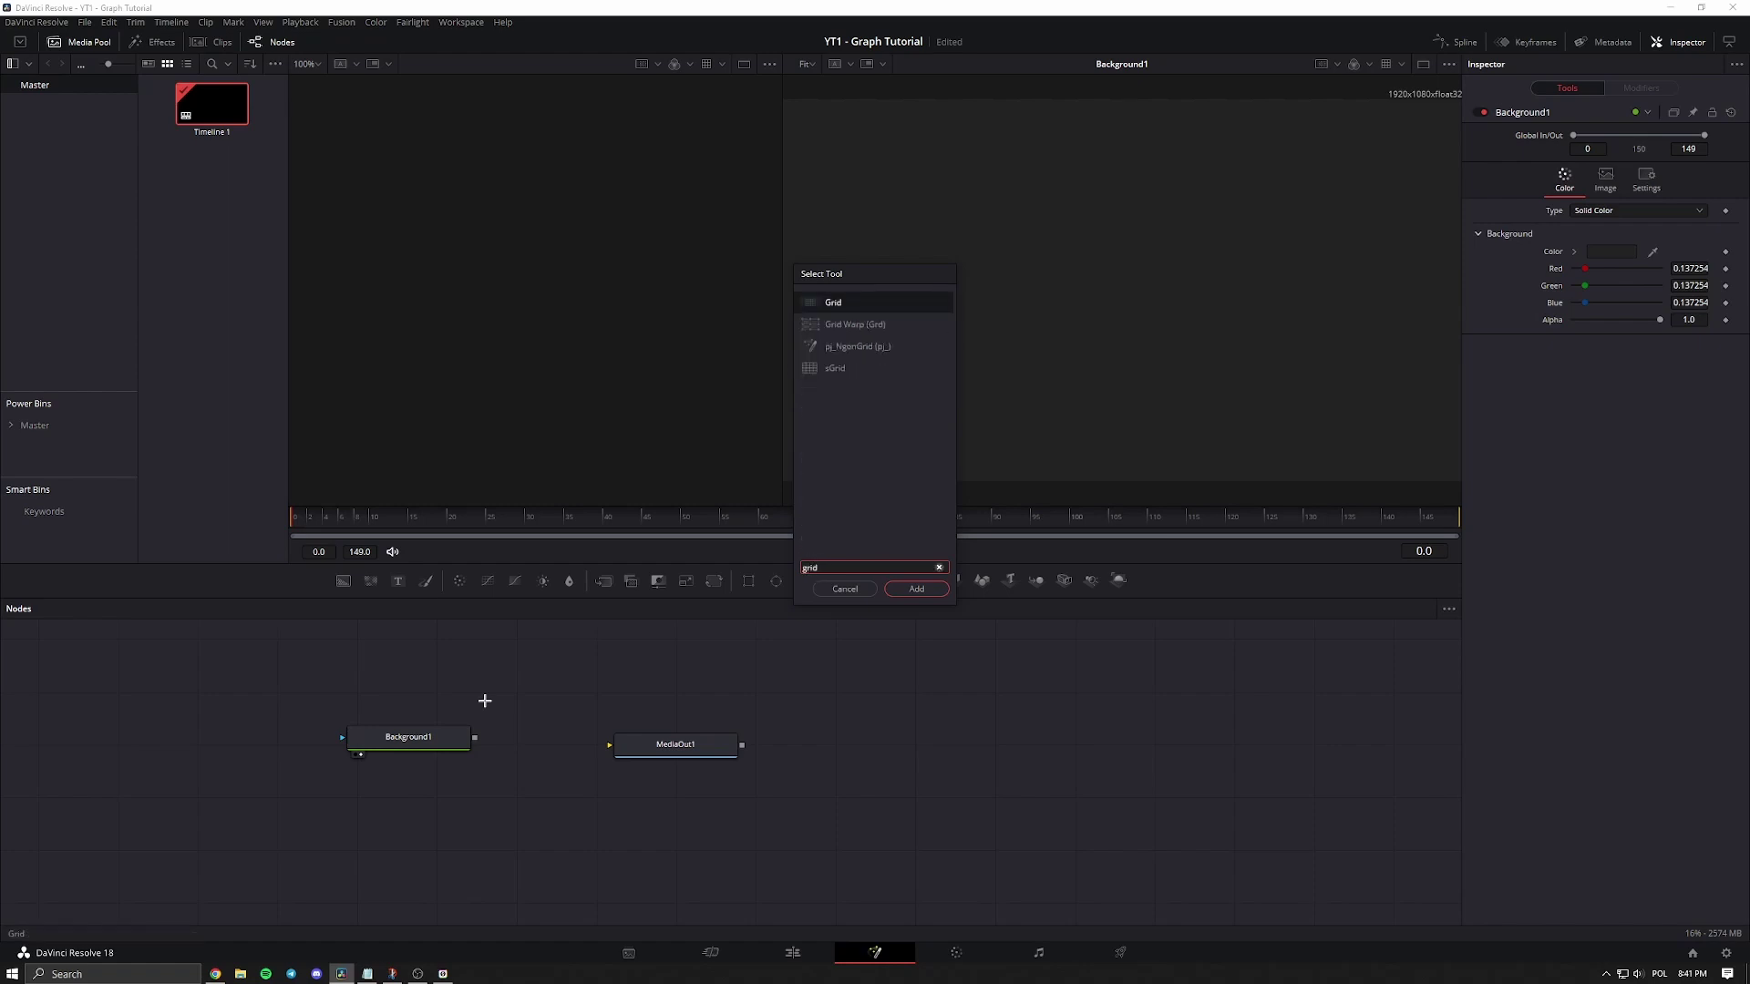
pyautogui.press('Return')
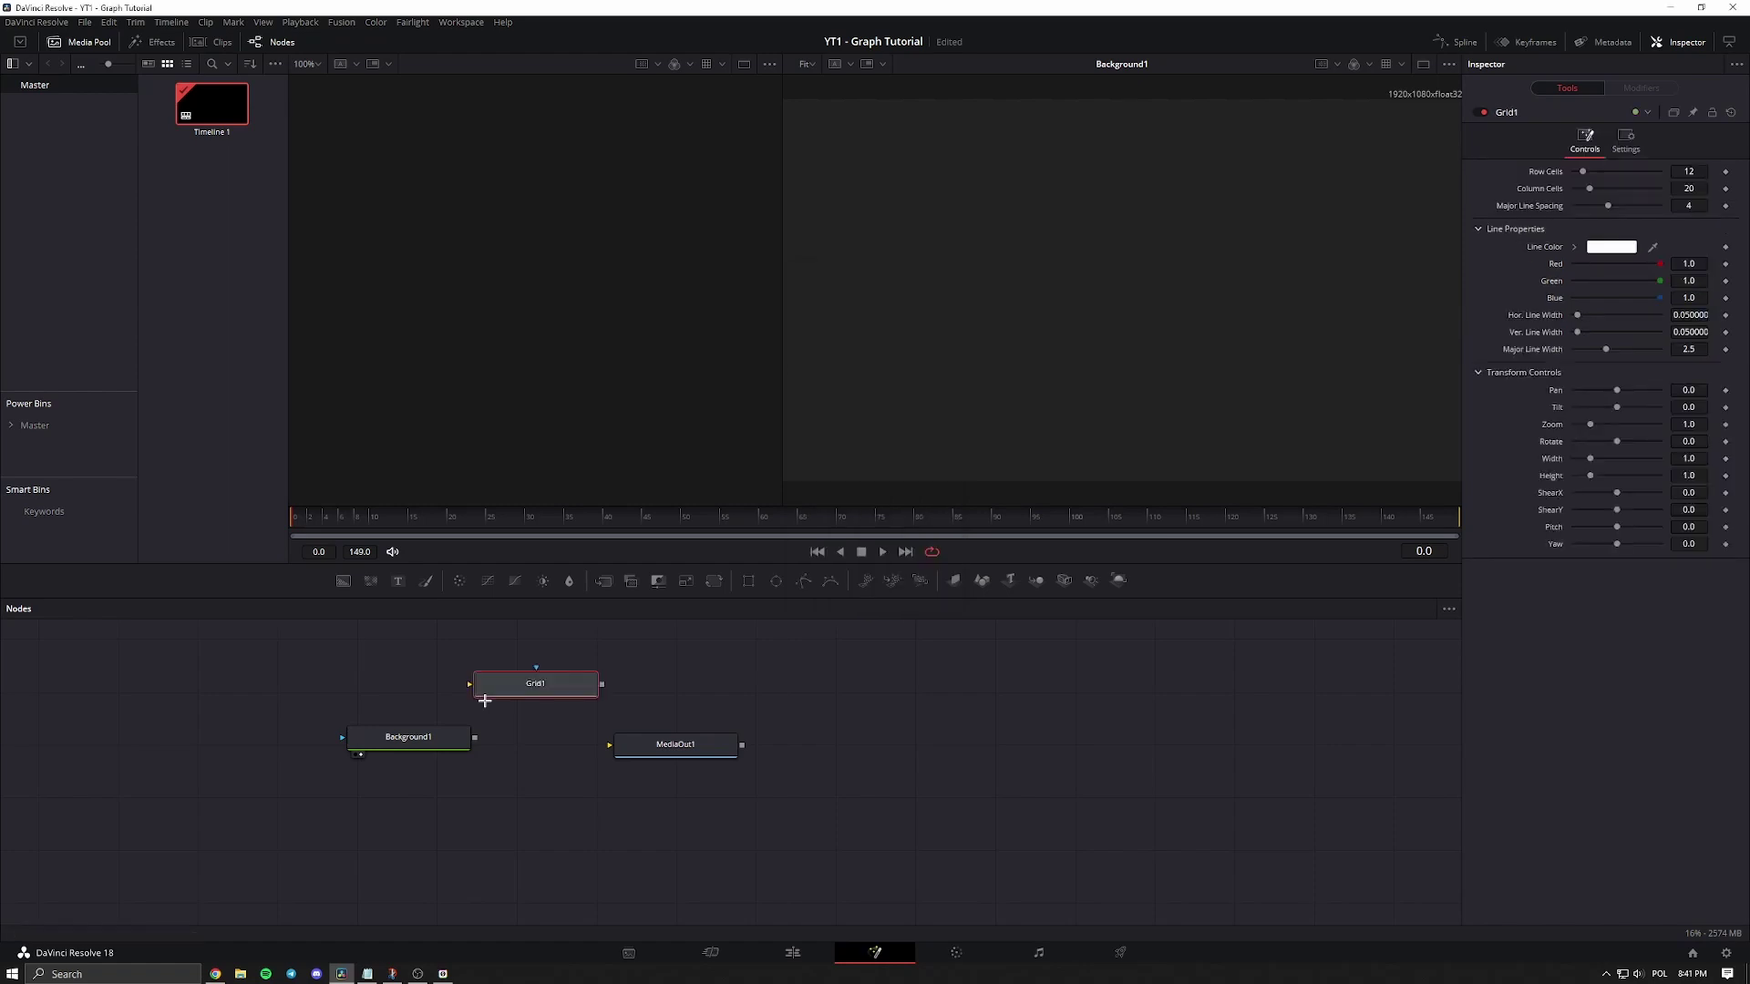
pyautogui.moveTo(475, 736); pyautogui.dragTo(425, 693)
pyautogui.click(520, 683)
pyautogui.press('2')
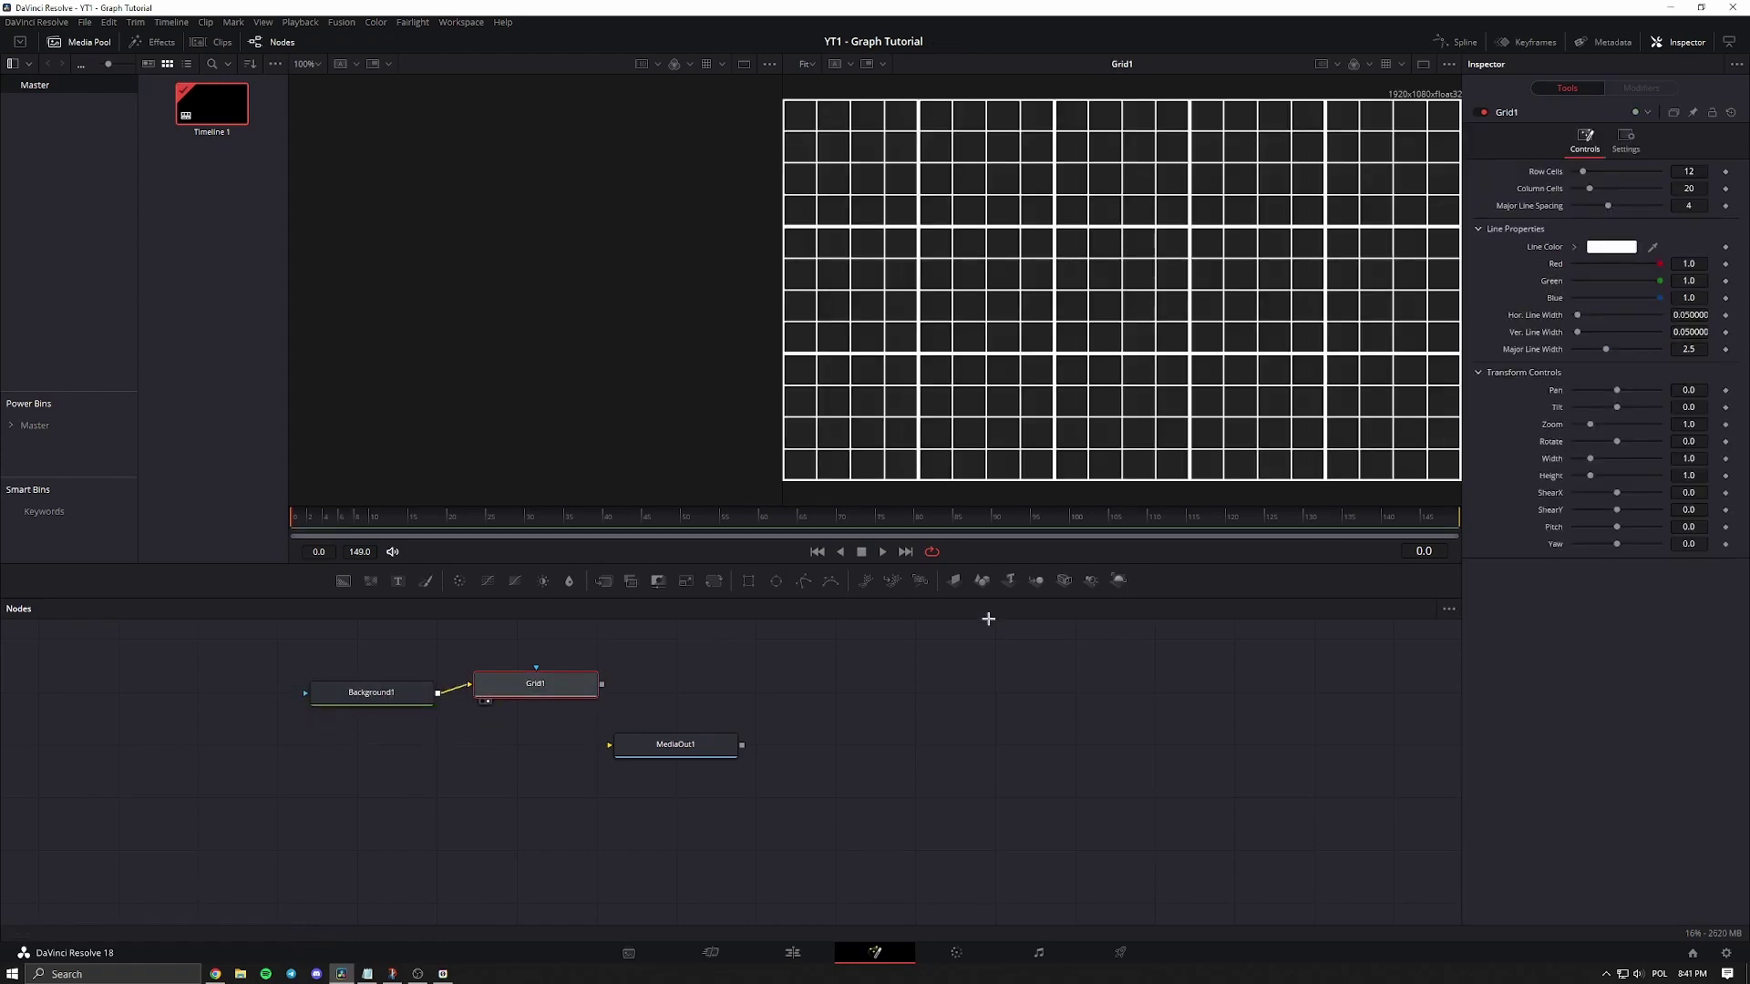
# Set the grid's line color to medium gray with red, green and blue at 0.439215, and reposition the Grid node.
pyautogui.click(1611, 246)
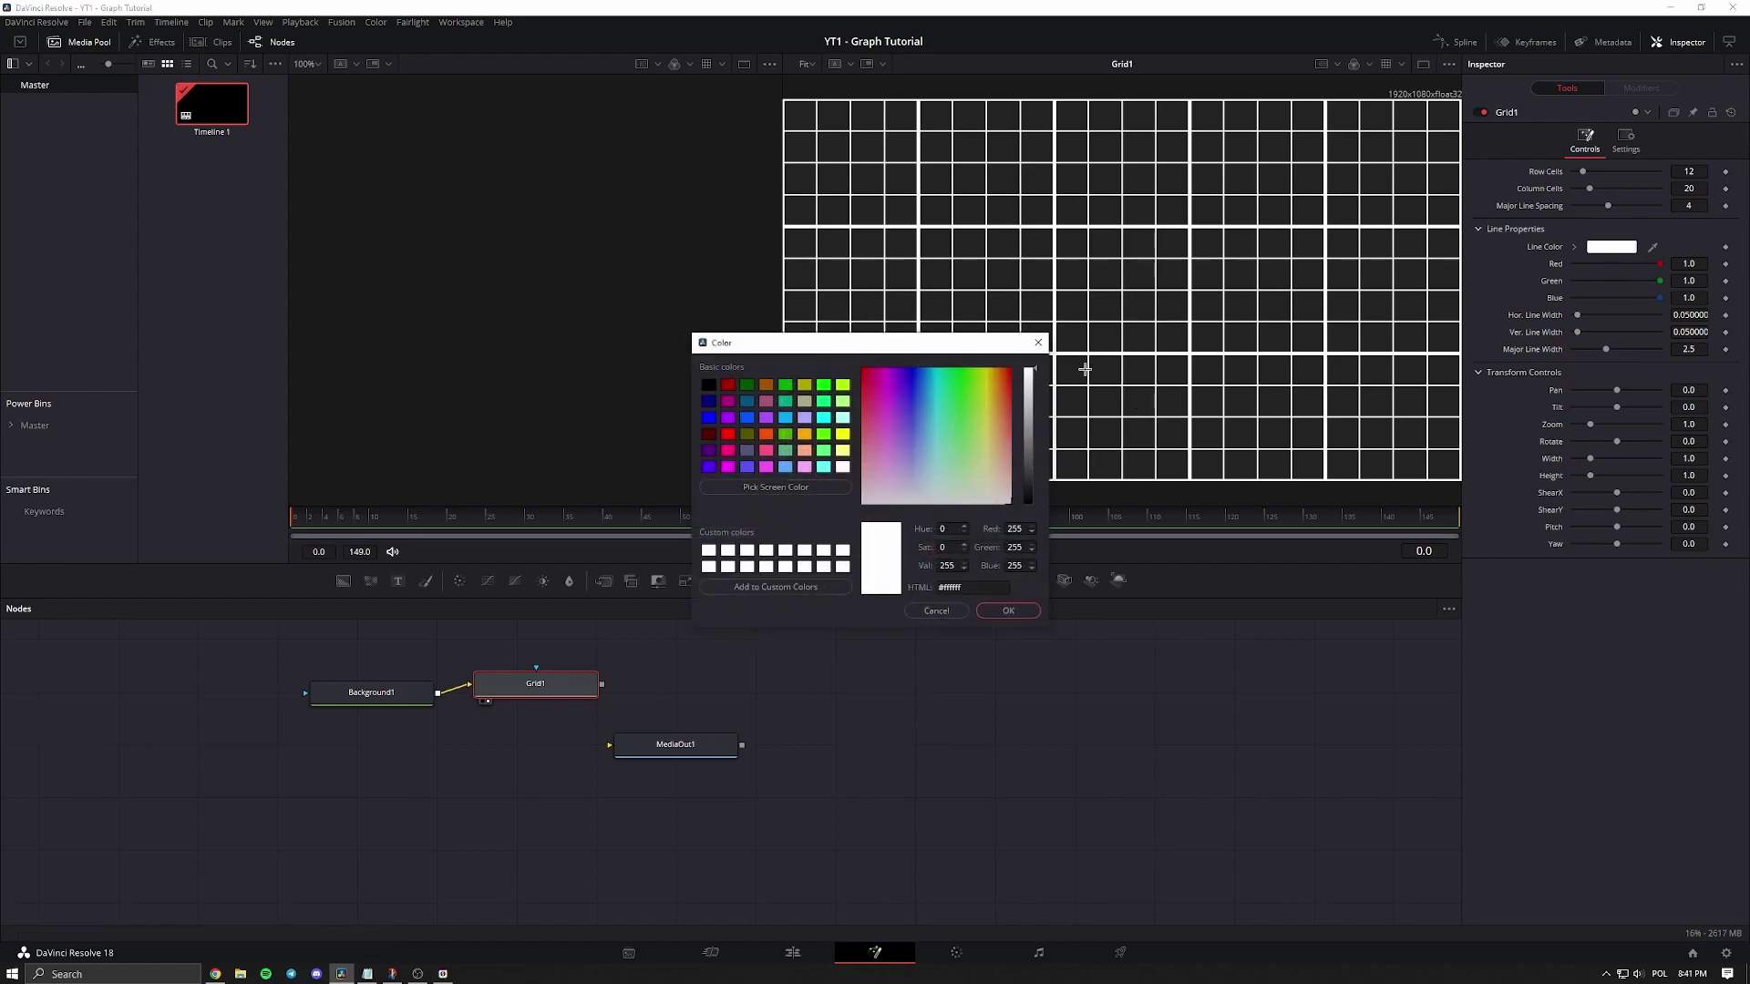
pyautogui.click(1031, 373)
pyautogui.moveTo(1034, 373); pyautogui.dragTo(1027, 443)
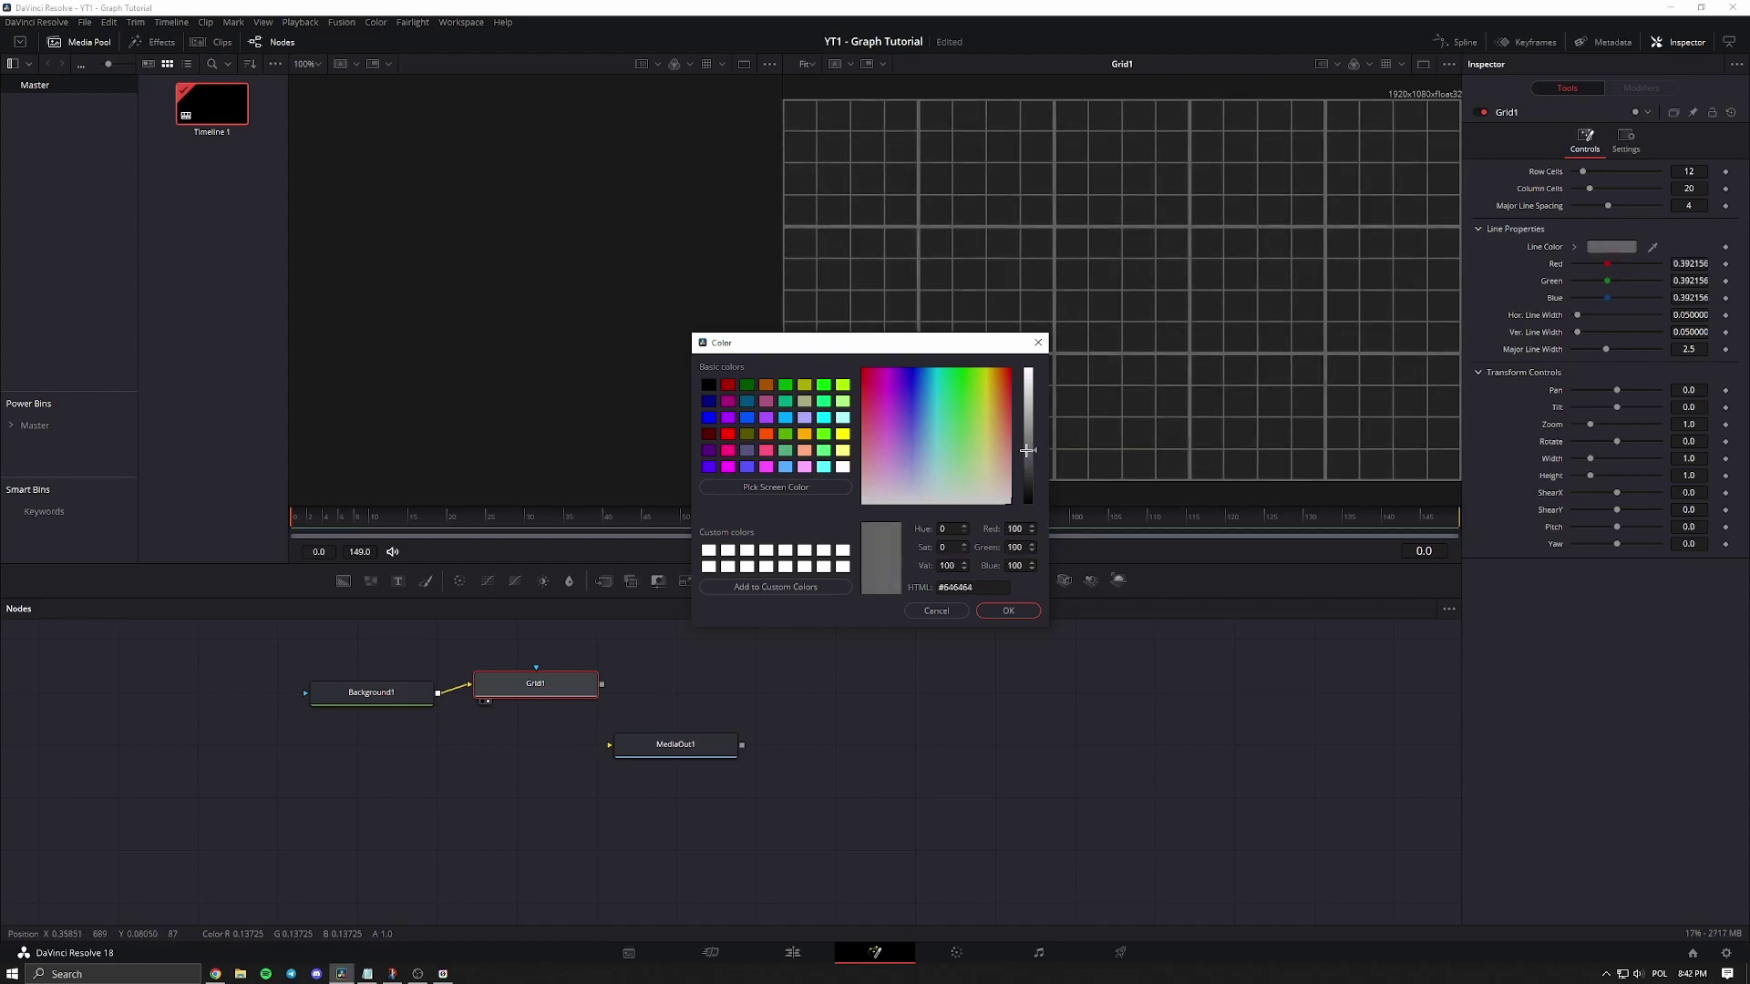
pyautogui.click(1021, 601)
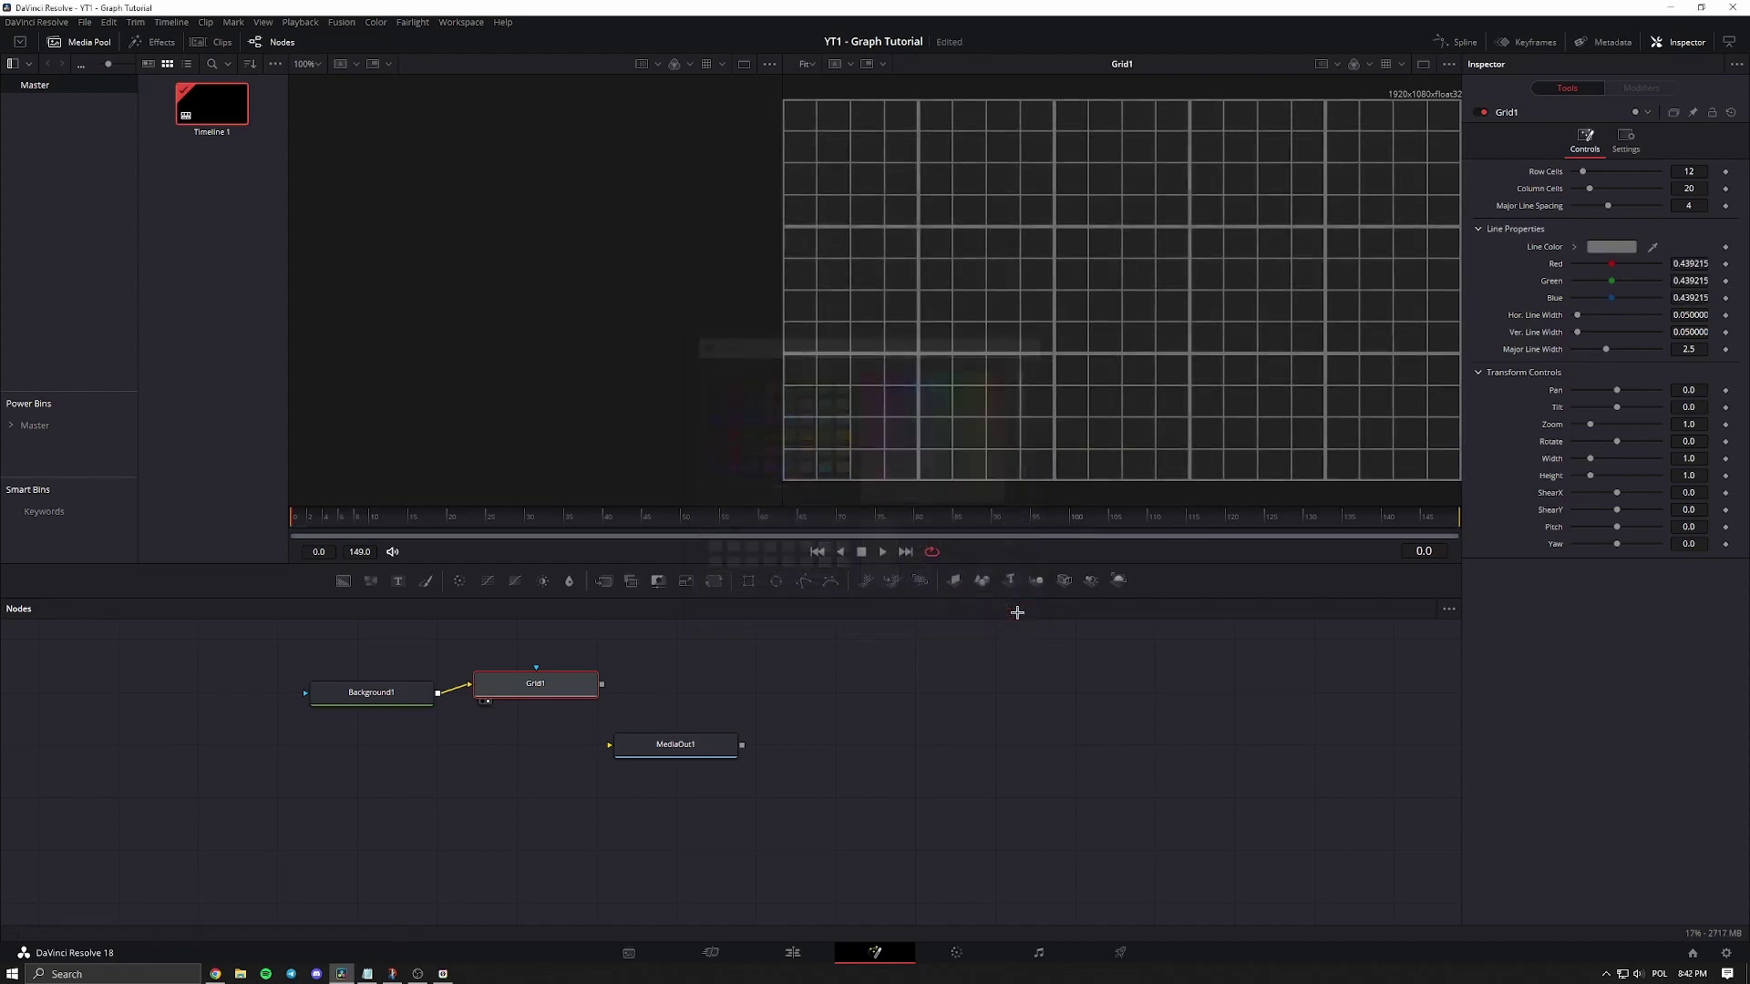
pyautogui.moveTo(568, 687); pyautogui.dragTo(614, 704)
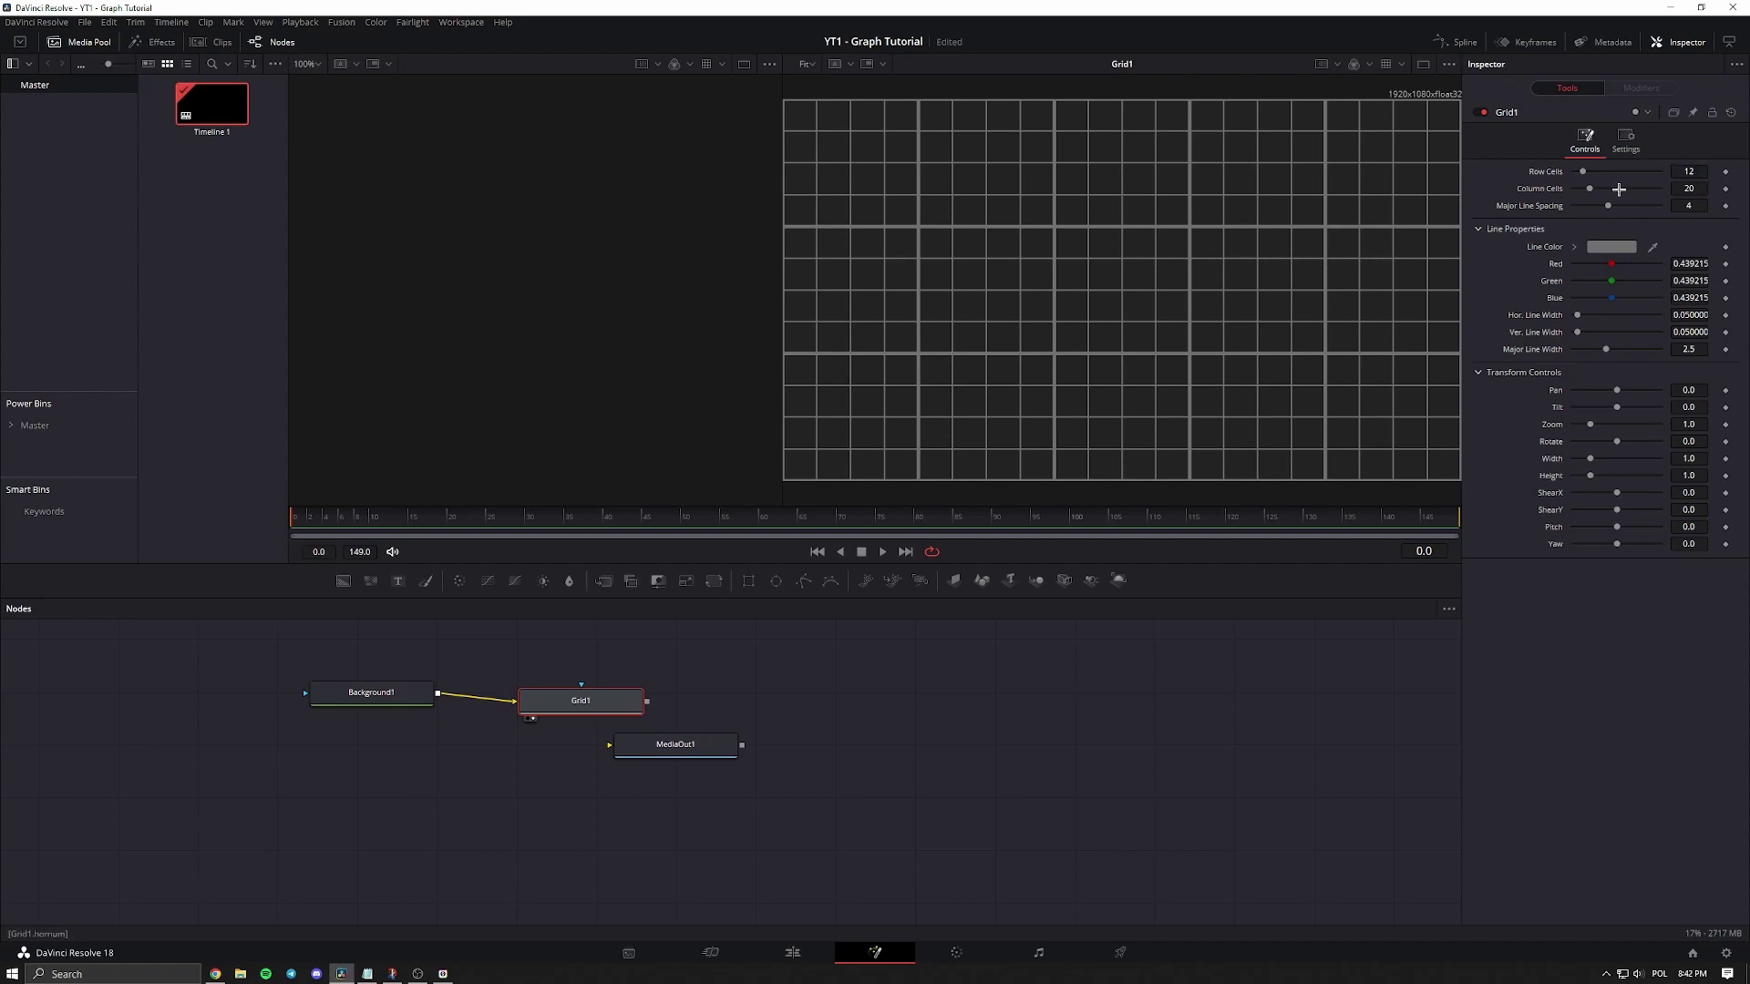
# Set the grid to 7 row cells and 5 column cells.
pyautogui.click(1685, 173)
pyautogui.write('7')
pyautogui.press('Tab')
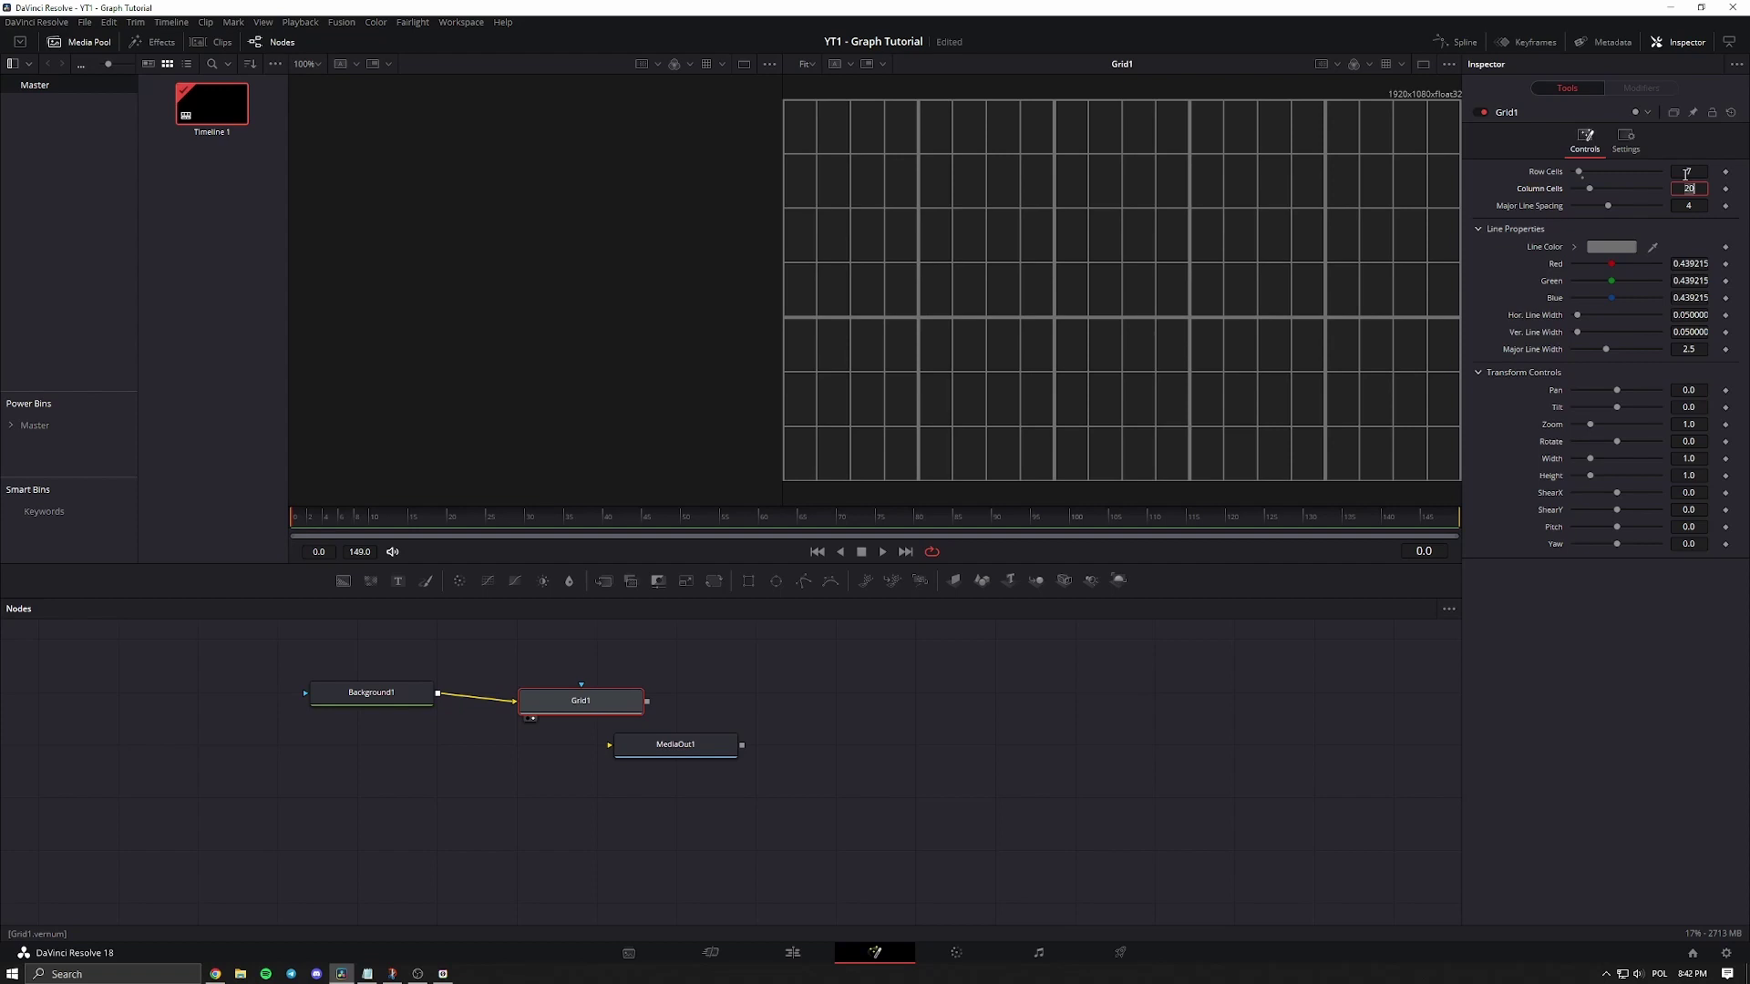
pyautogui.write('5')
pyautogui.press('Tab')
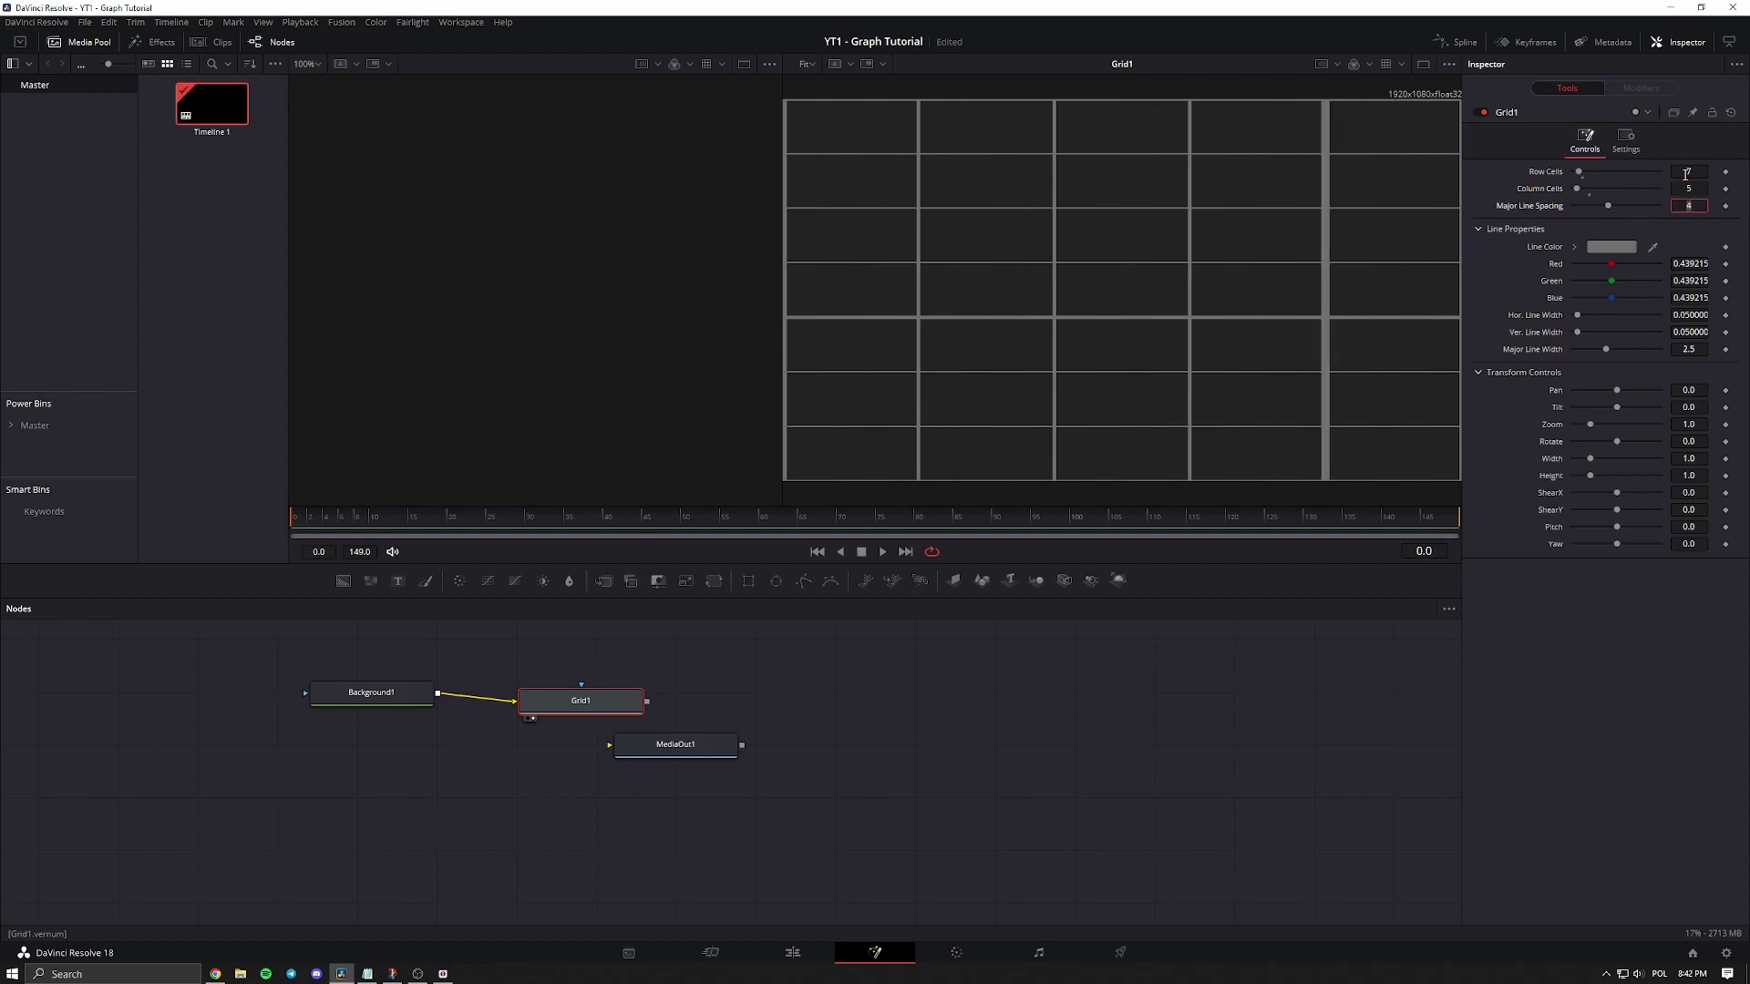
# Even out the grid lines by setting the major line width to 1.0 and the horizontal line width to 0.1024.
pyautogui.scroll(-2, 1270, 293)
pyautogui.scroll(3, 1270, 296)
pyautogui.scroll(-2, 1277, 293)
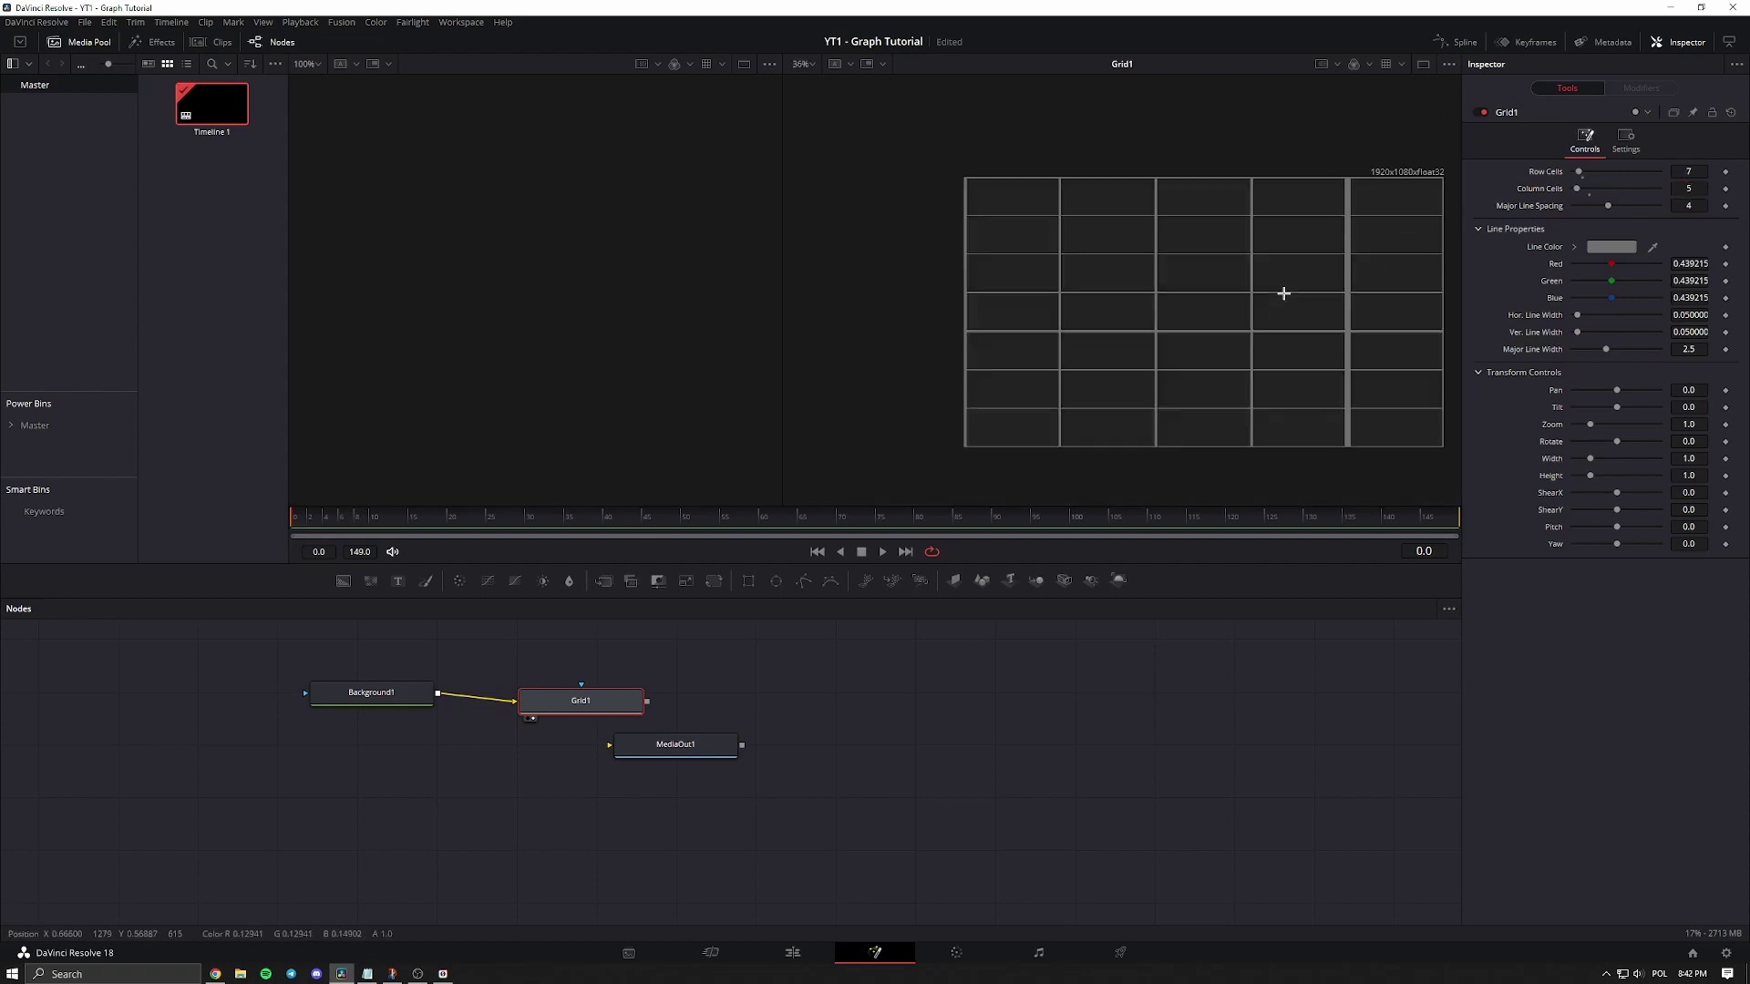
pyautogui.scroll(3, 1353, 288)
pyautogui.scroll(-3, 1349, 286)
pyautogui.doubleClick(1539, 349)
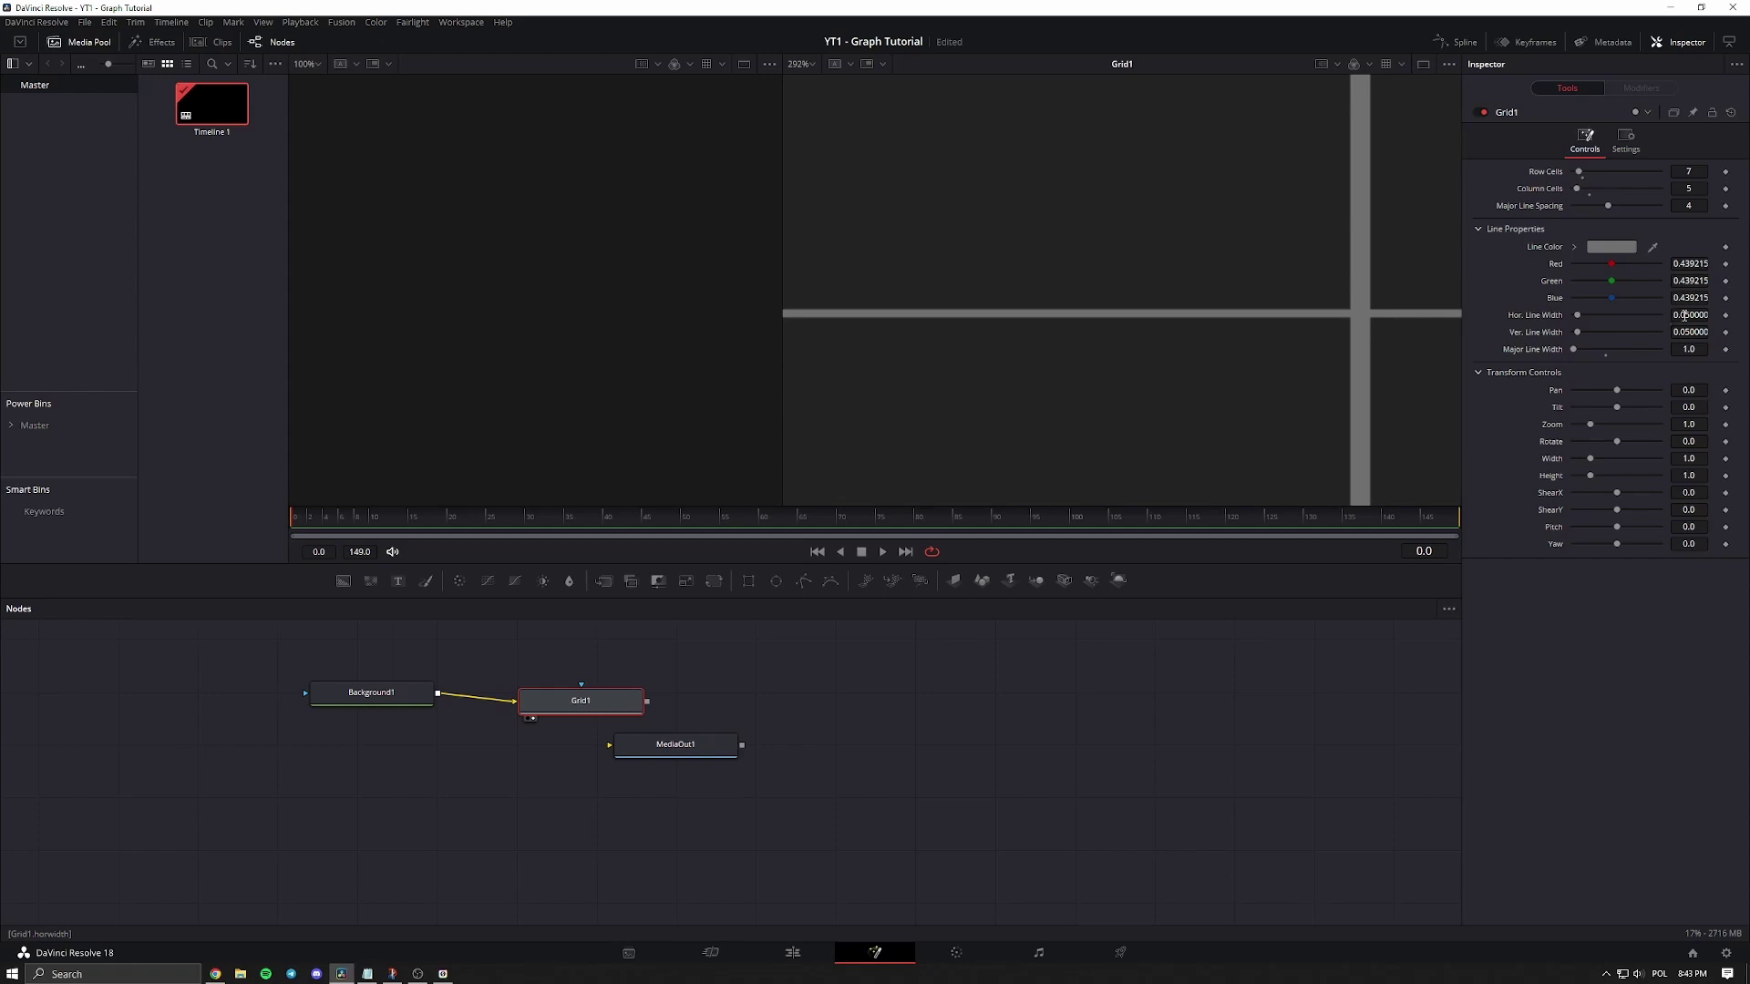
pyautogui.moveTo(1684, 315); pyautogui.dragTo(1699, 315)
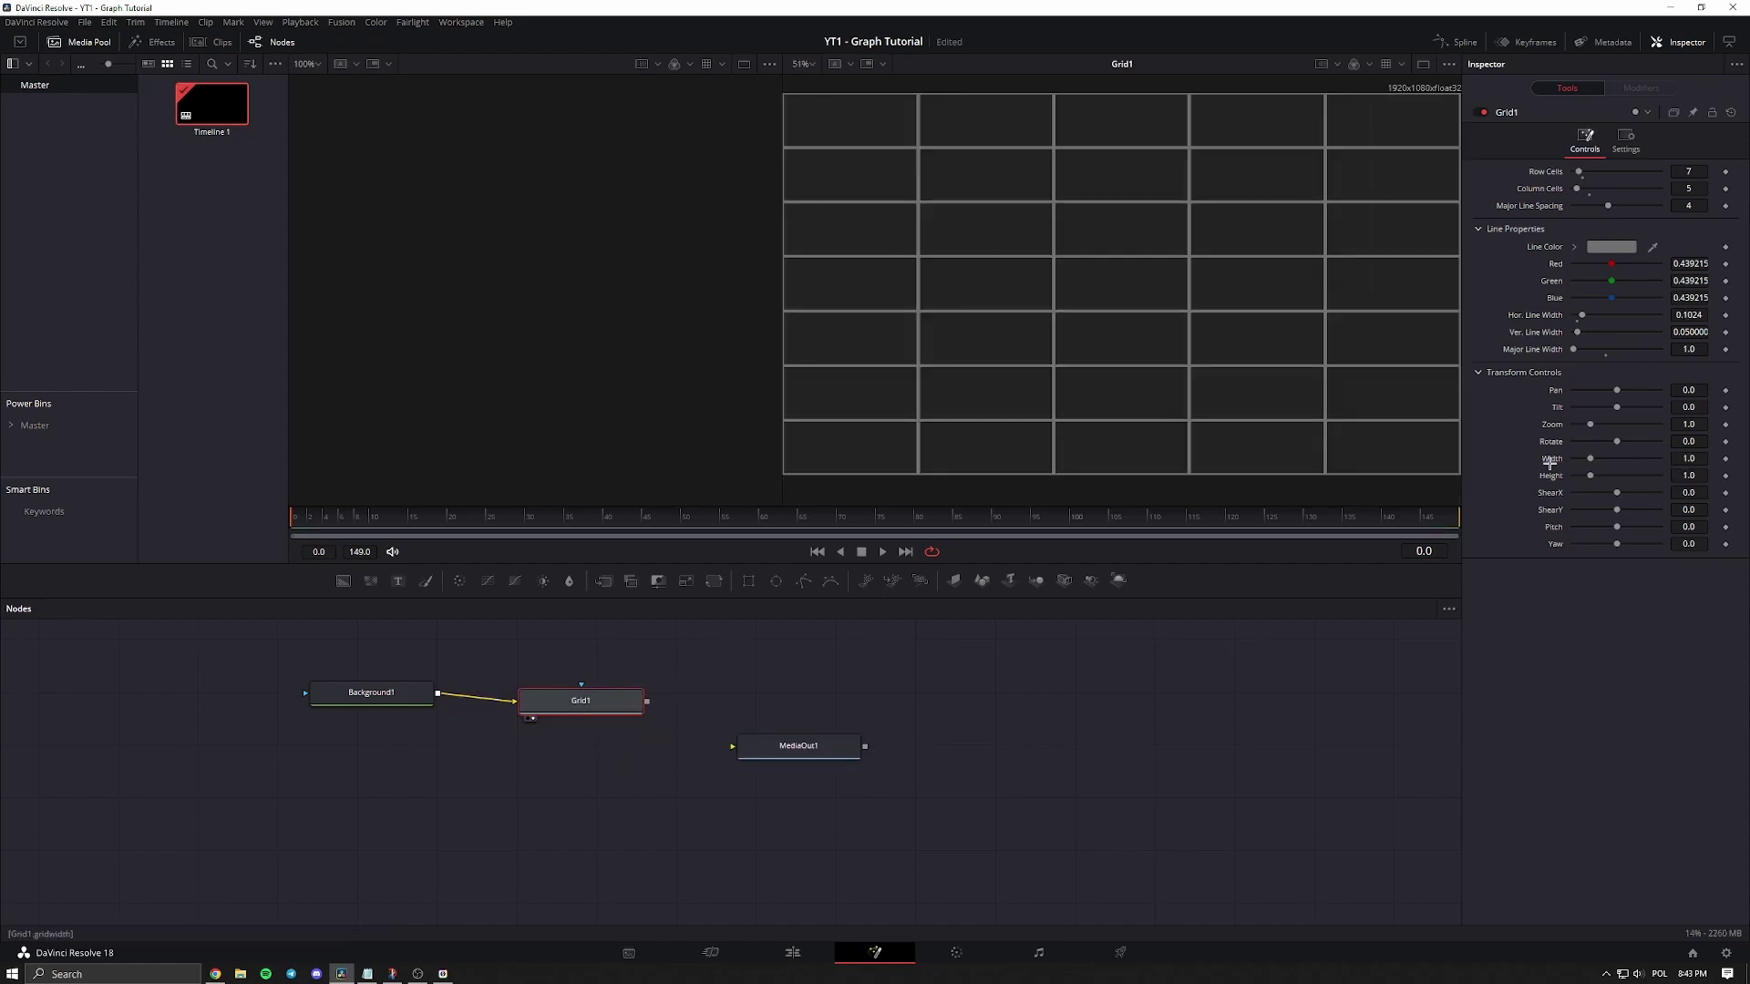
# Scale the grid down to a width of 0.6 and a height of 0.6.
pyautogui.click(1686, 458)
pyautogui.write('0.6')
pyautogui.press('Tab')
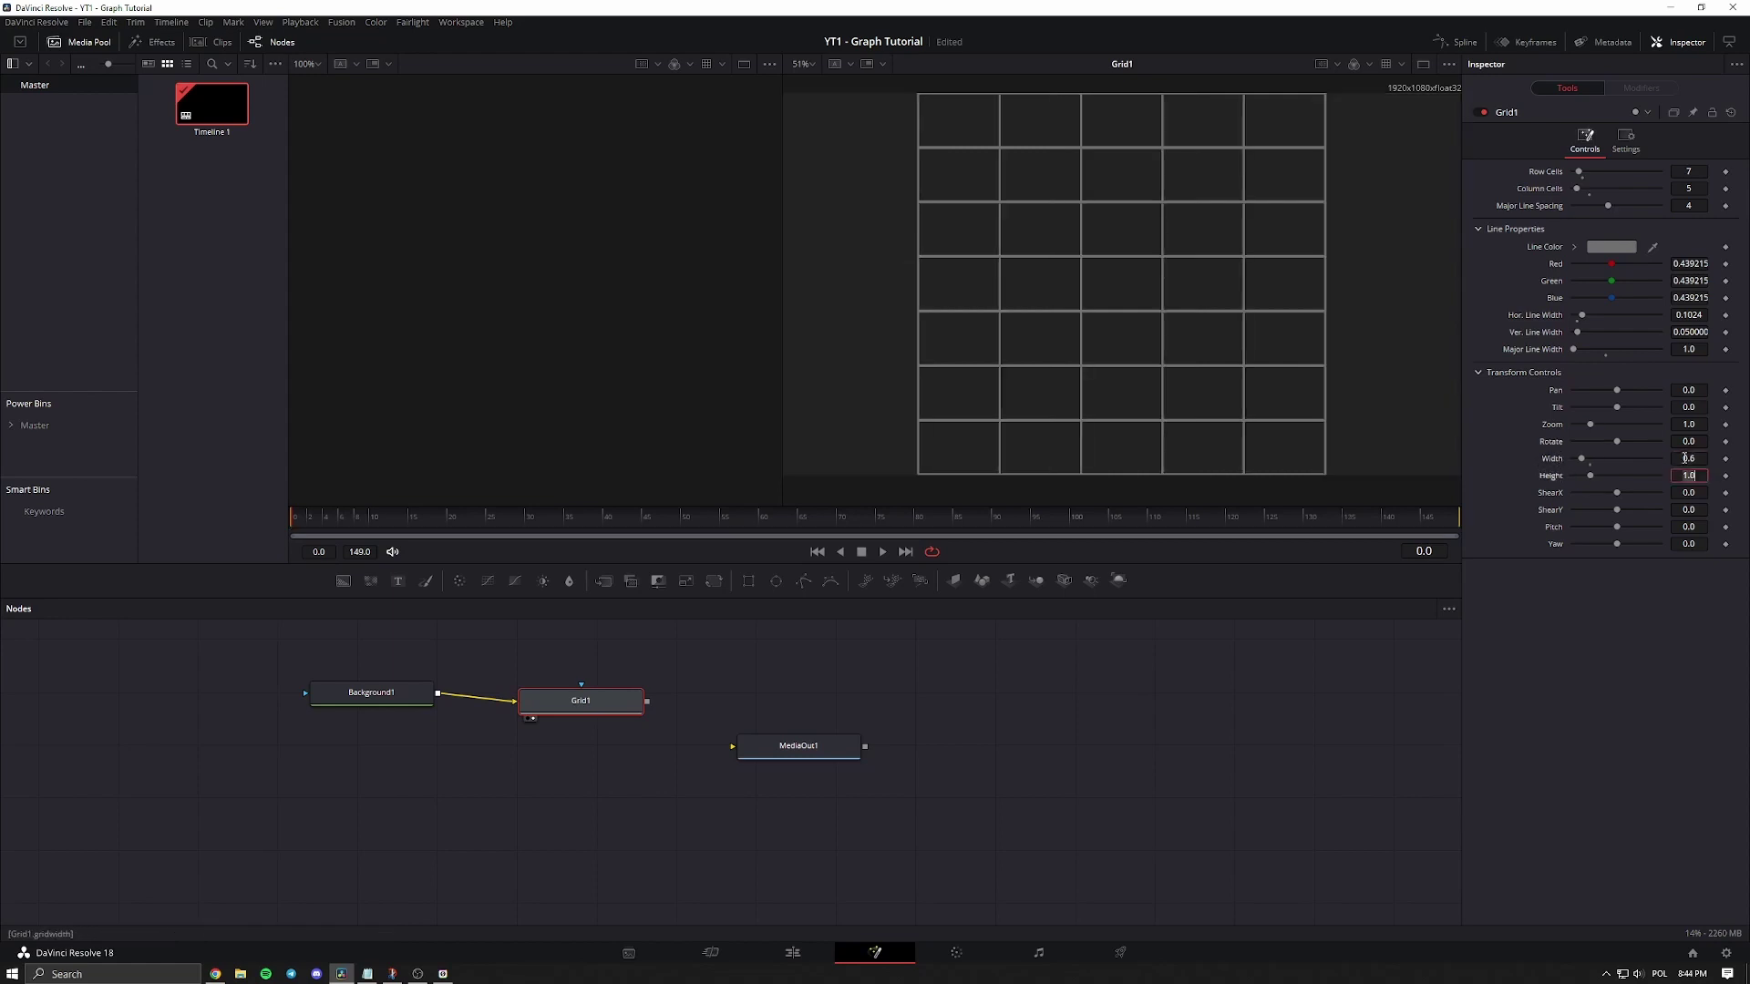
pyautogui.write('0.6')
pyautogui.press('Return')
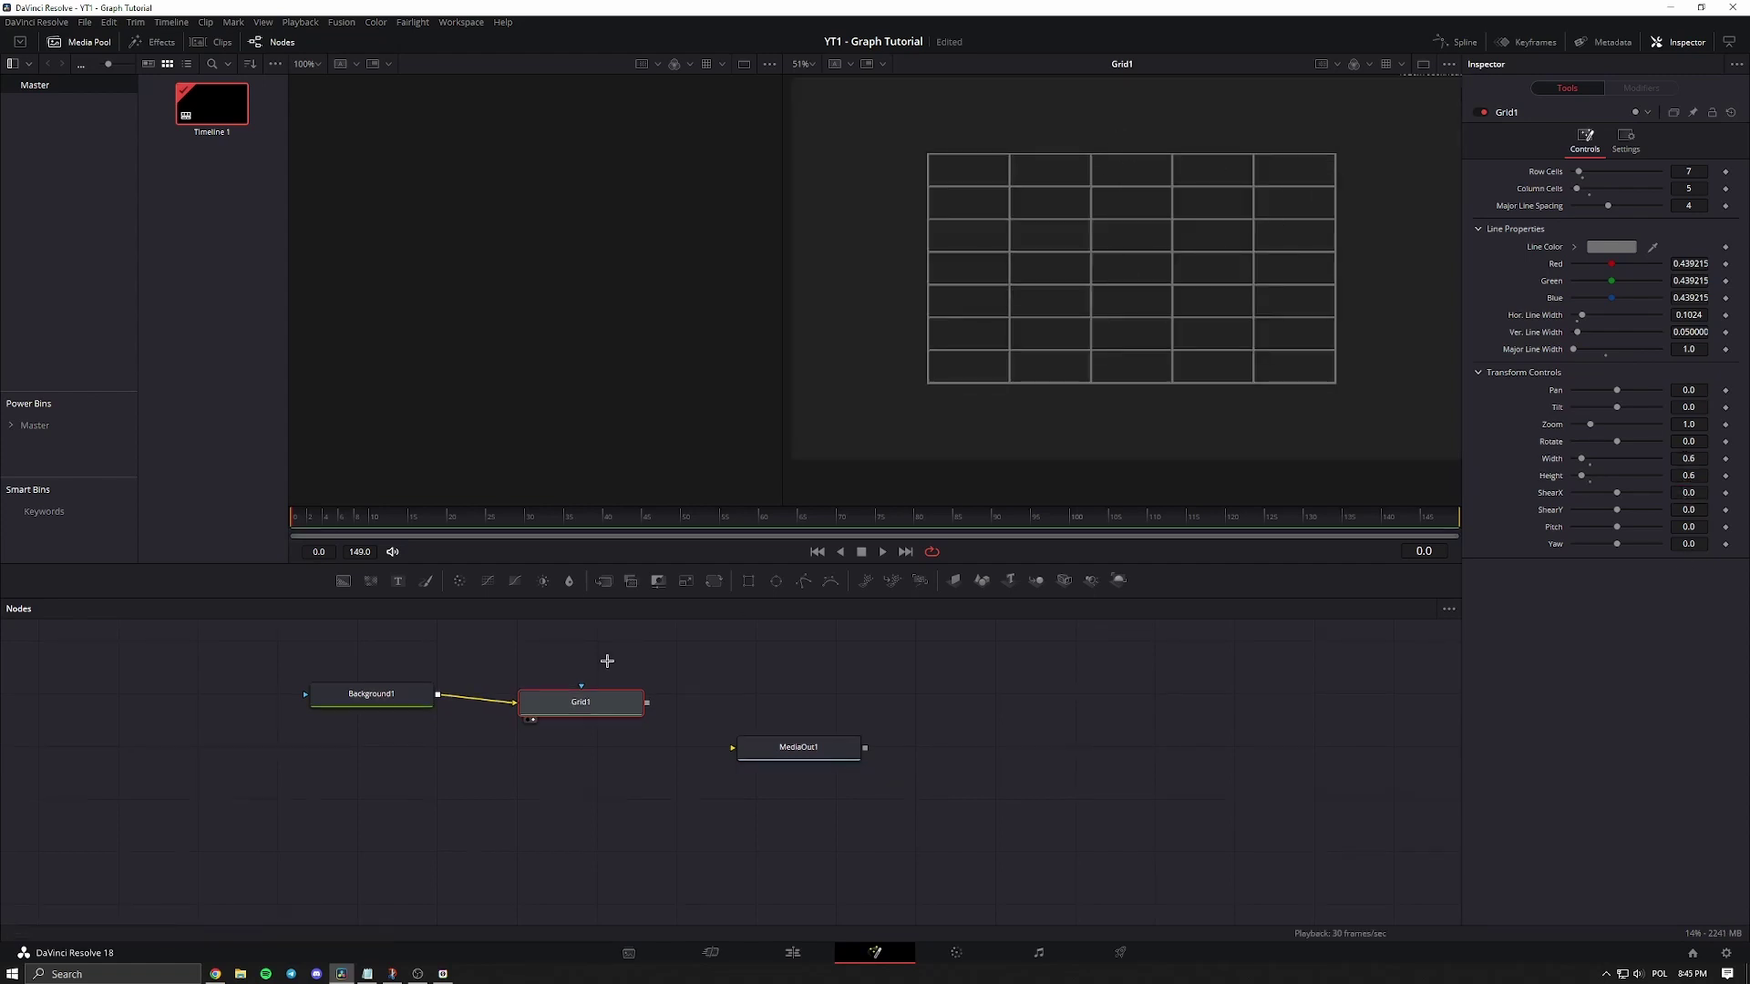
# Mask the Grid node with a Rectangle of width and height 1.0, shifted to hide the grid's top and right border lines.
pyautogui.hotkey('shift', 'space')
pyautogui.write('recta')
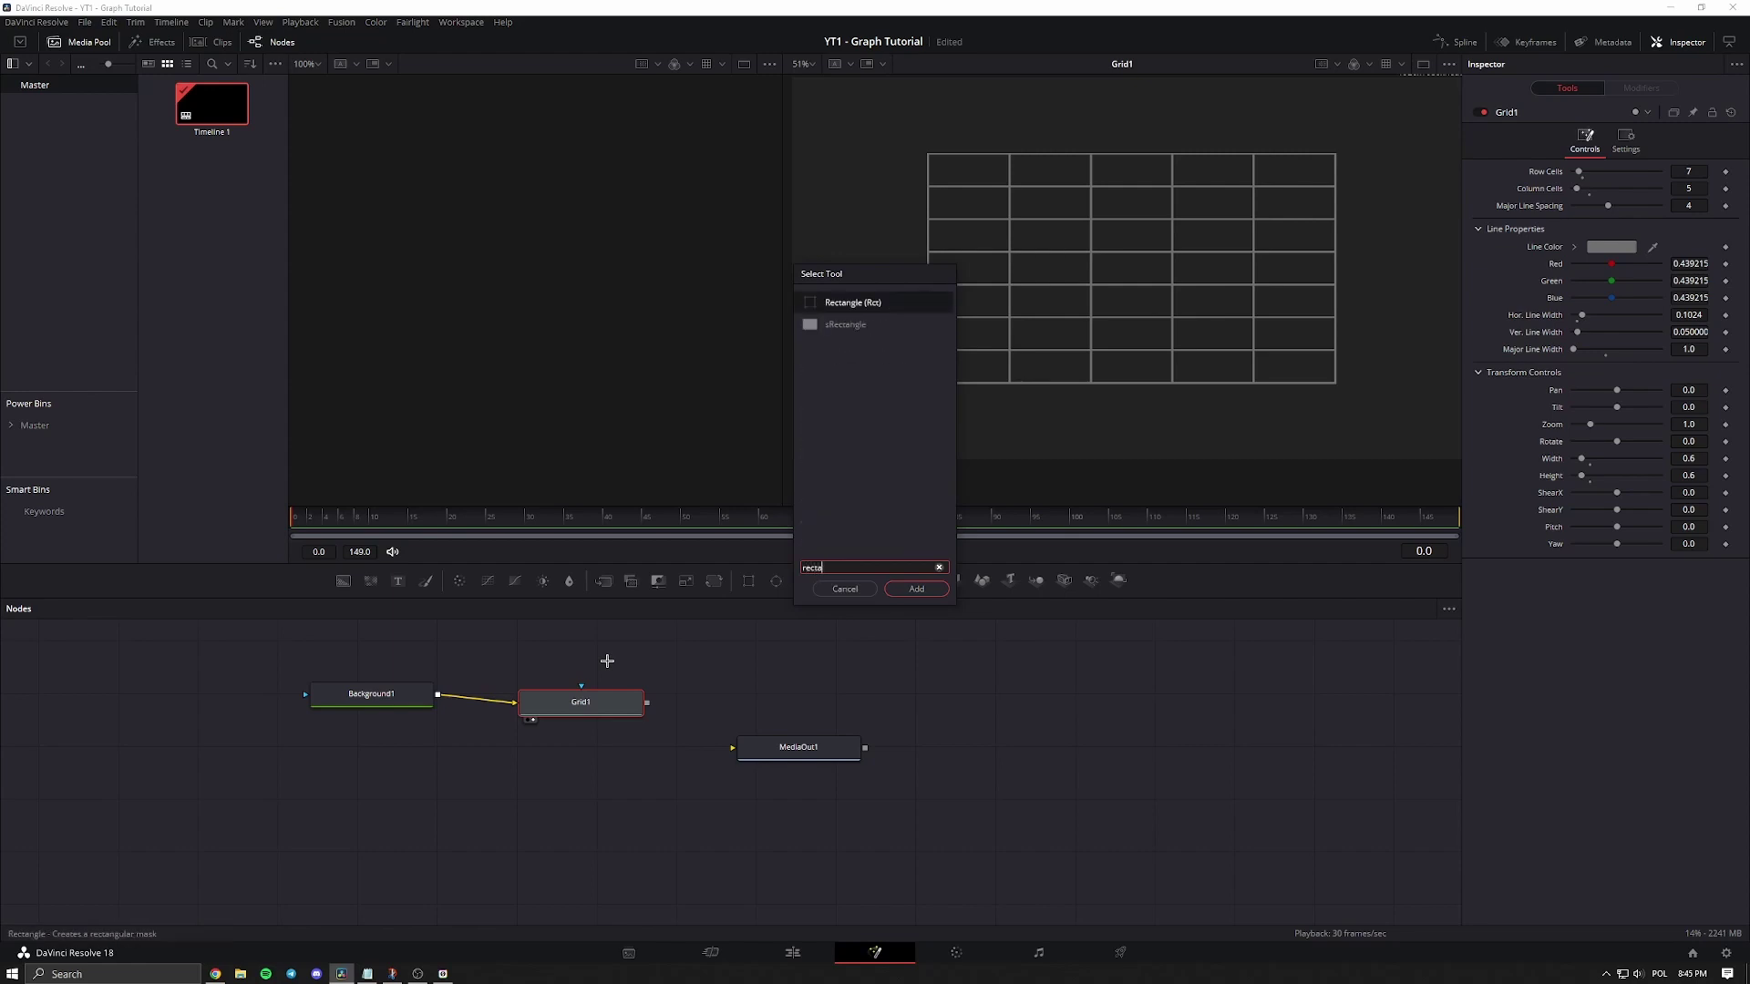
pyautogui.press('Return')
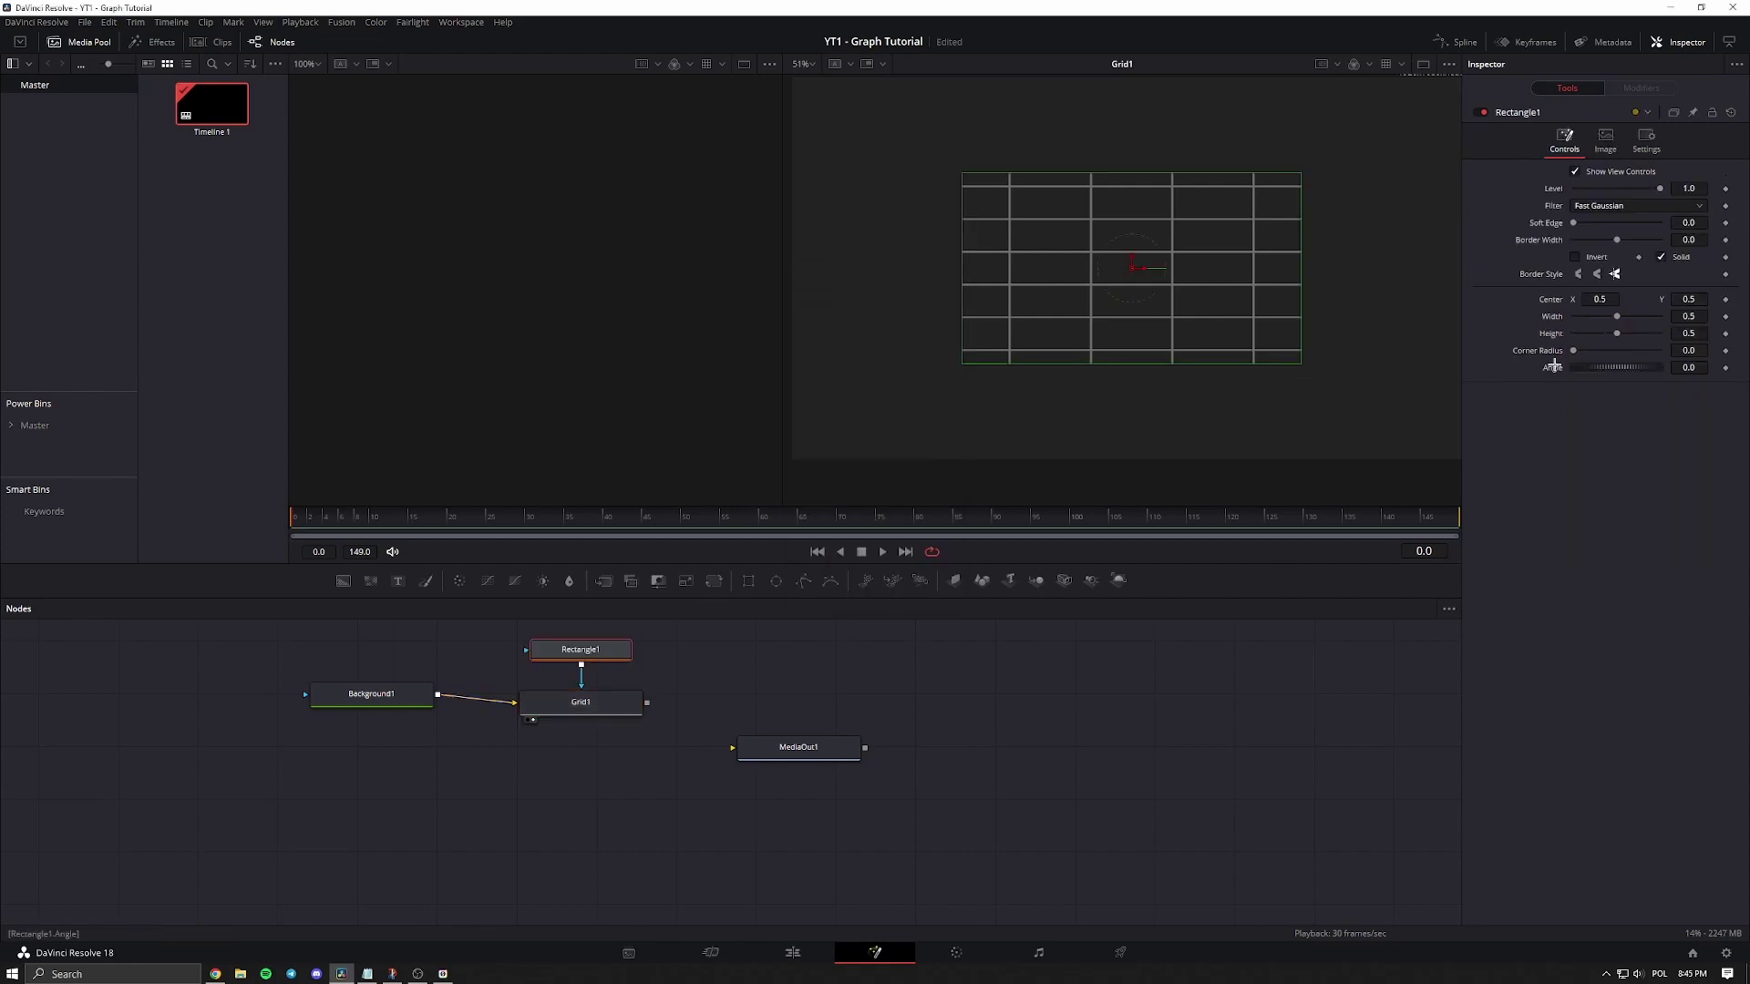
pyautogui.moveTo(1621, 315); pyautogui.dragTo(1677, 333)
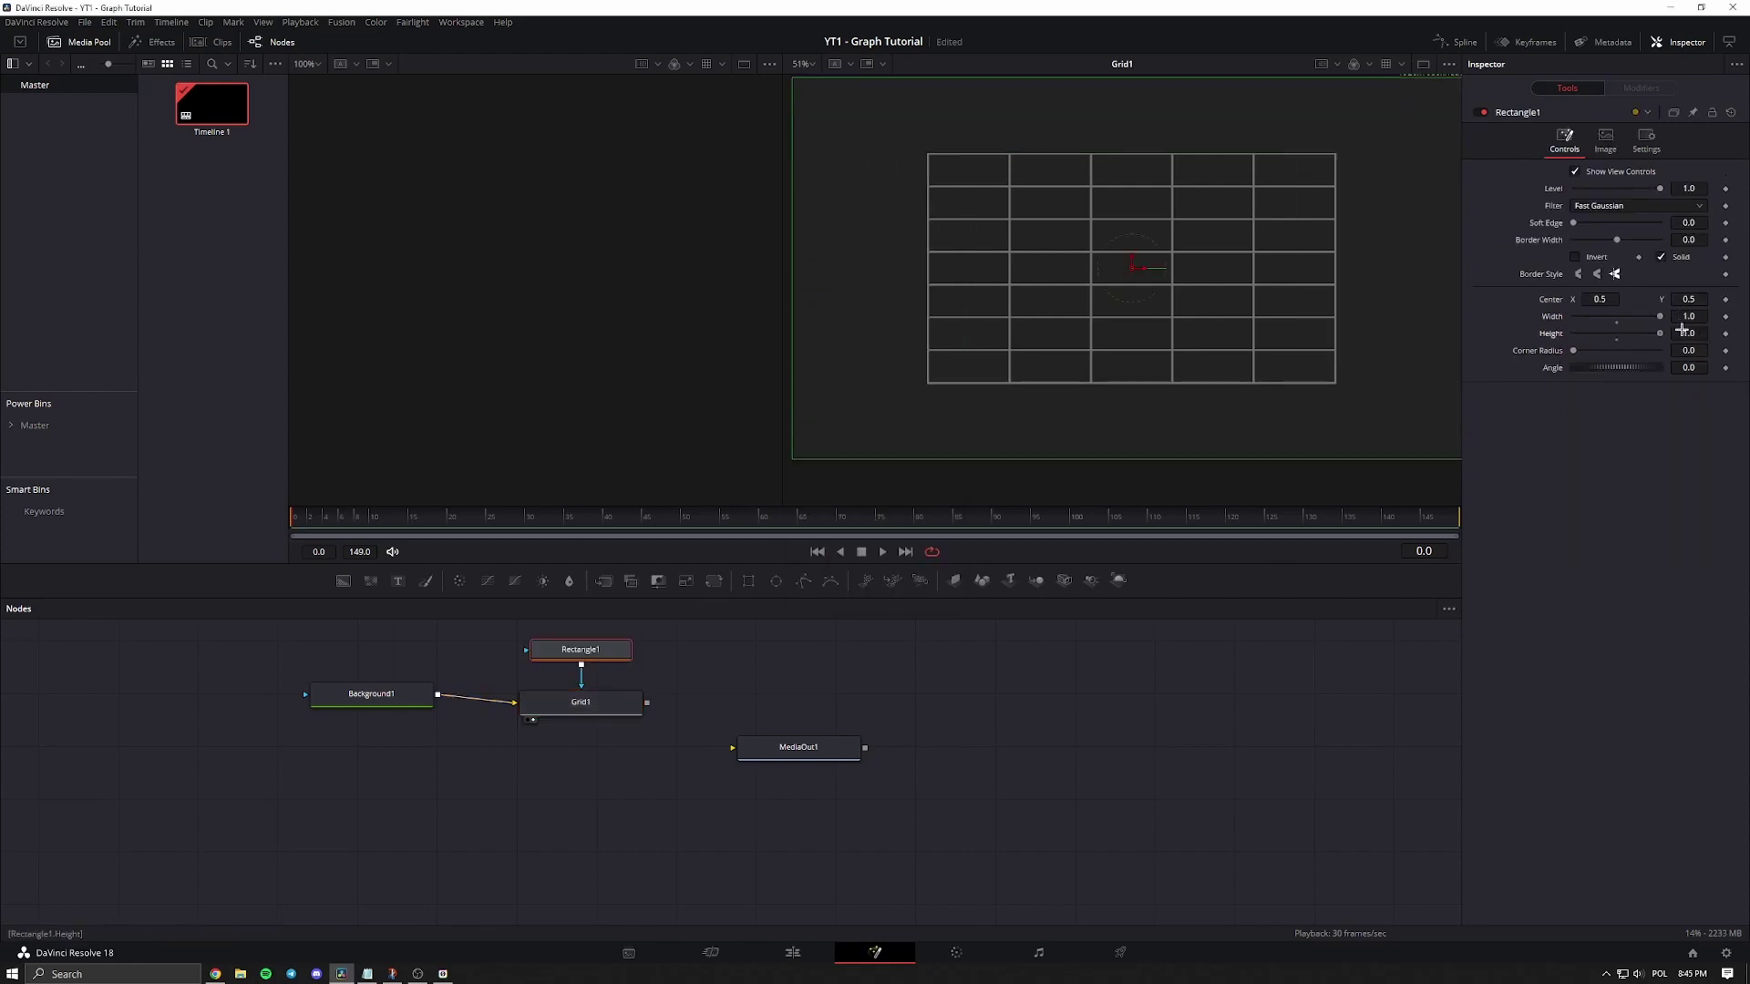
pyautogui.moveTo(1130, 263); pyautogui.dragTo(1002, 346)
# Add a second Background node merged with the Grid node's output.
pyautogui.click(588, 704)
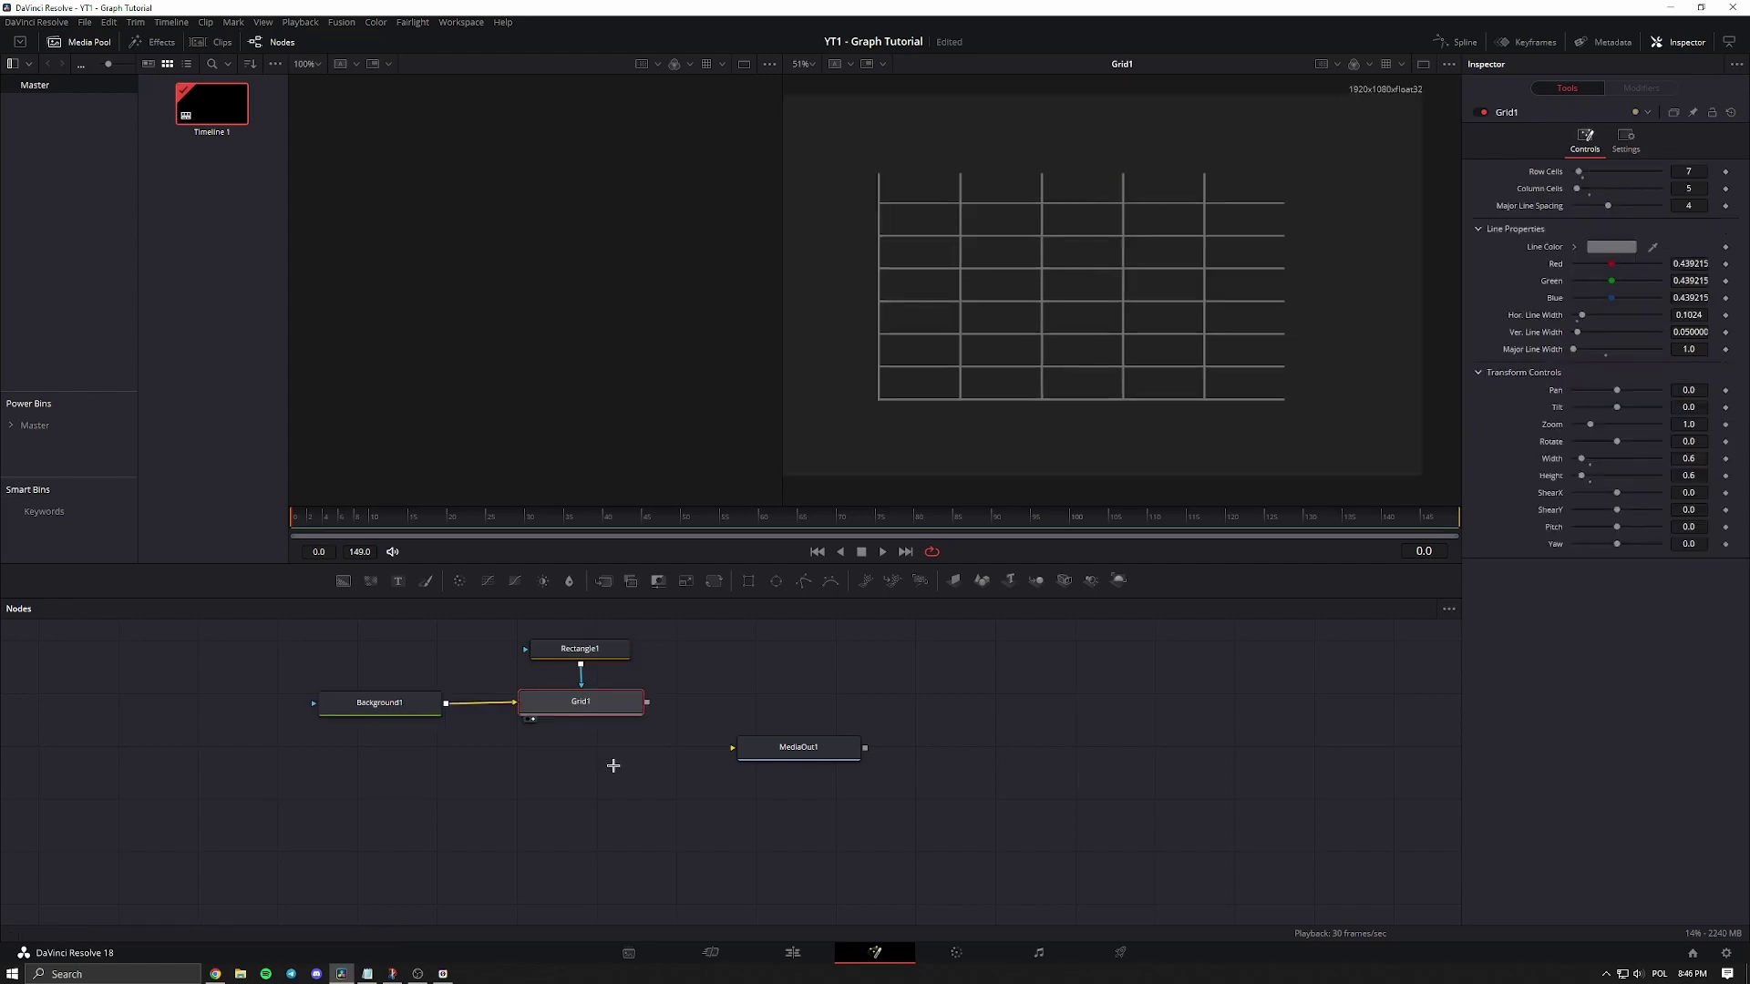
pyautogui.scroll(2, 876, 295)
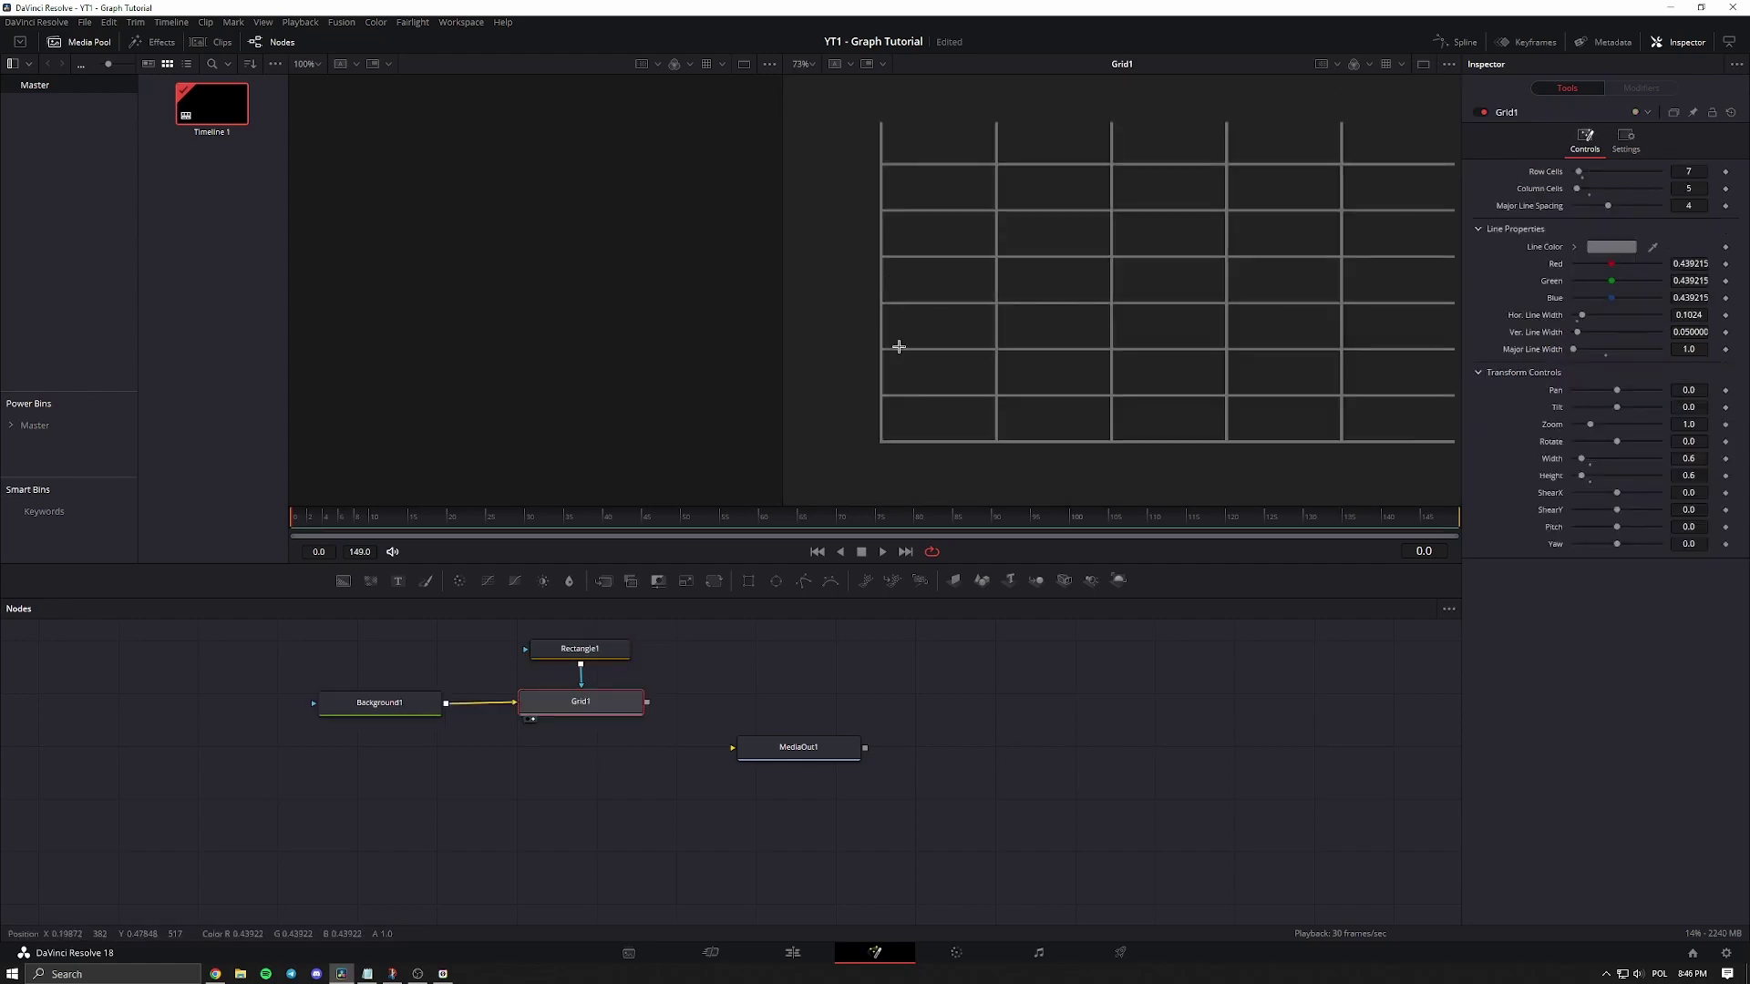
pyautogui.hotkey('shift', 'space')
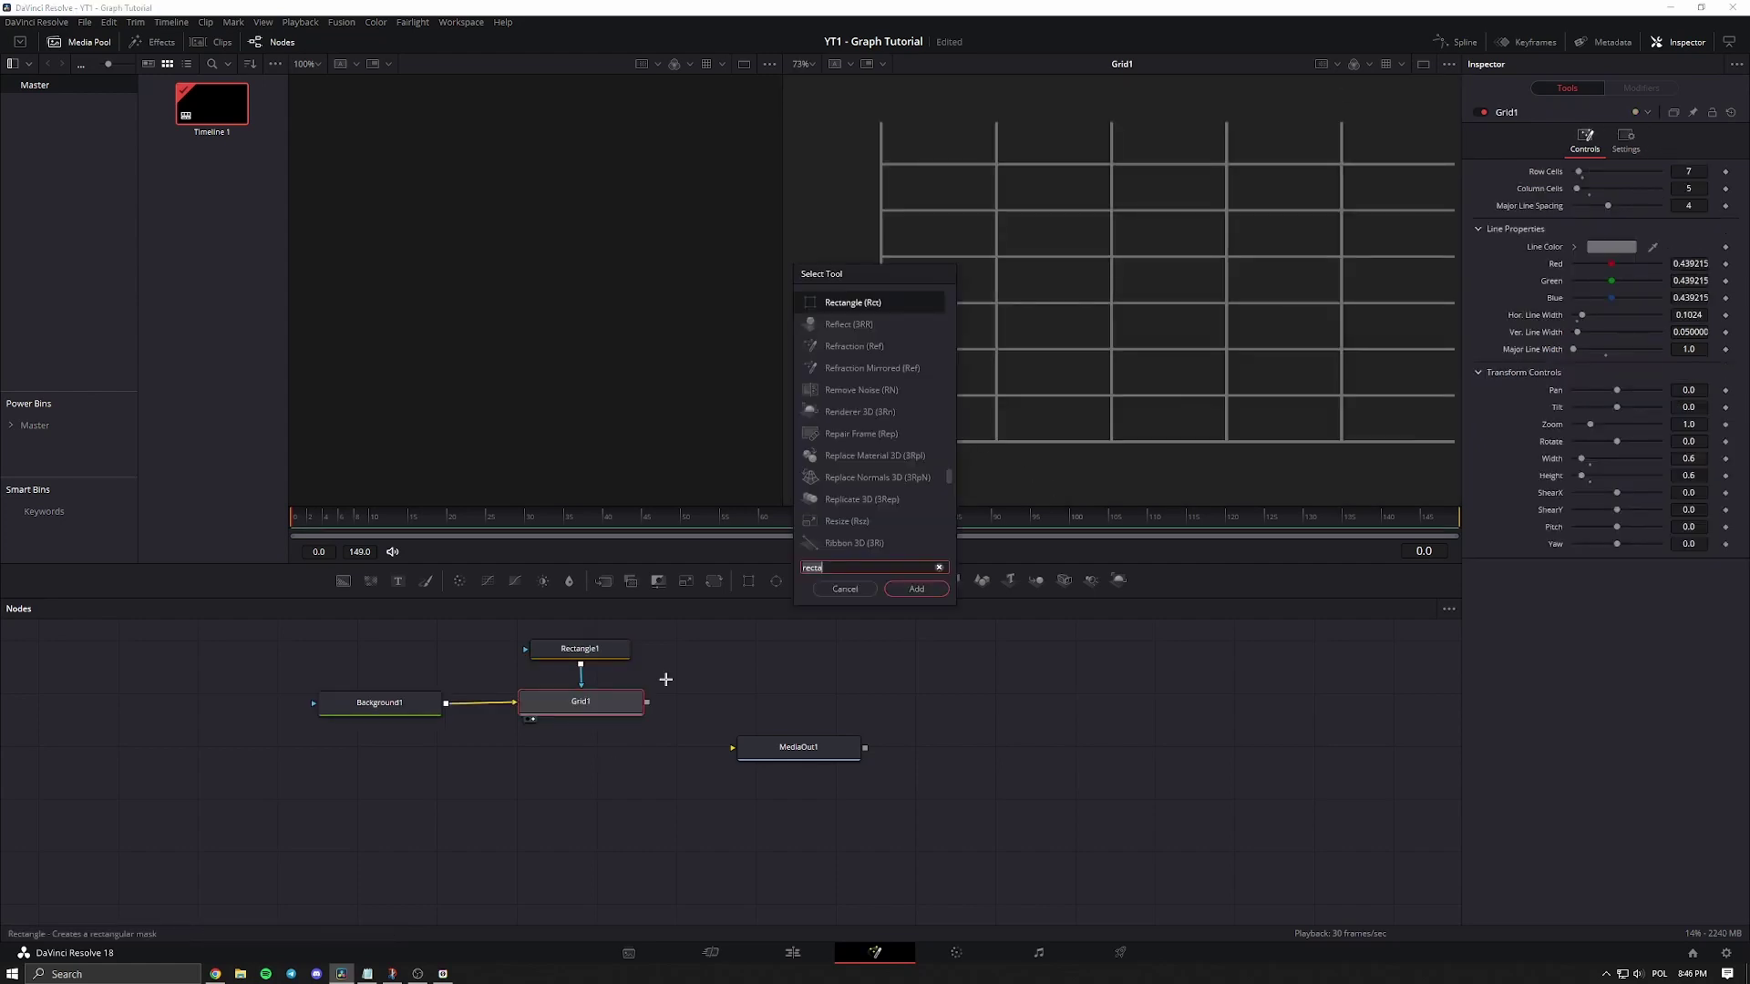
pyautogui.write('bac')
pyautogui.press('Return')
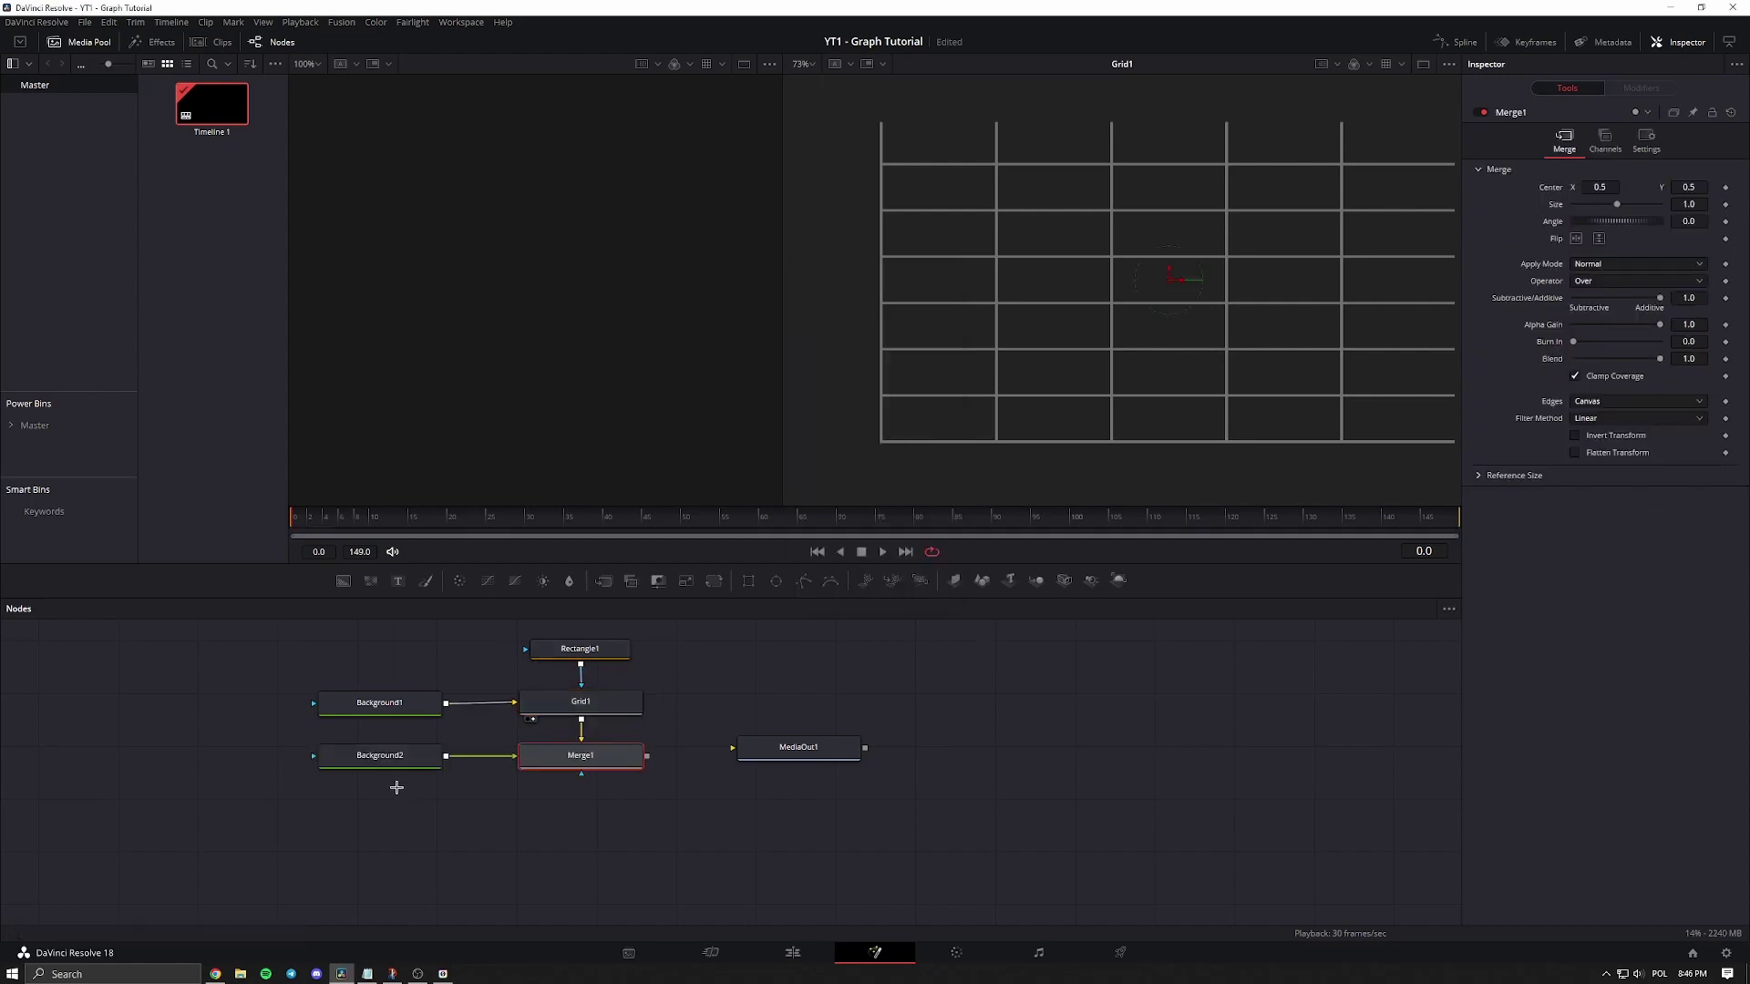
# Recolour the second Background node to a muted olive yellow, #9a9a4d.
pyautogui.click(382, 764)
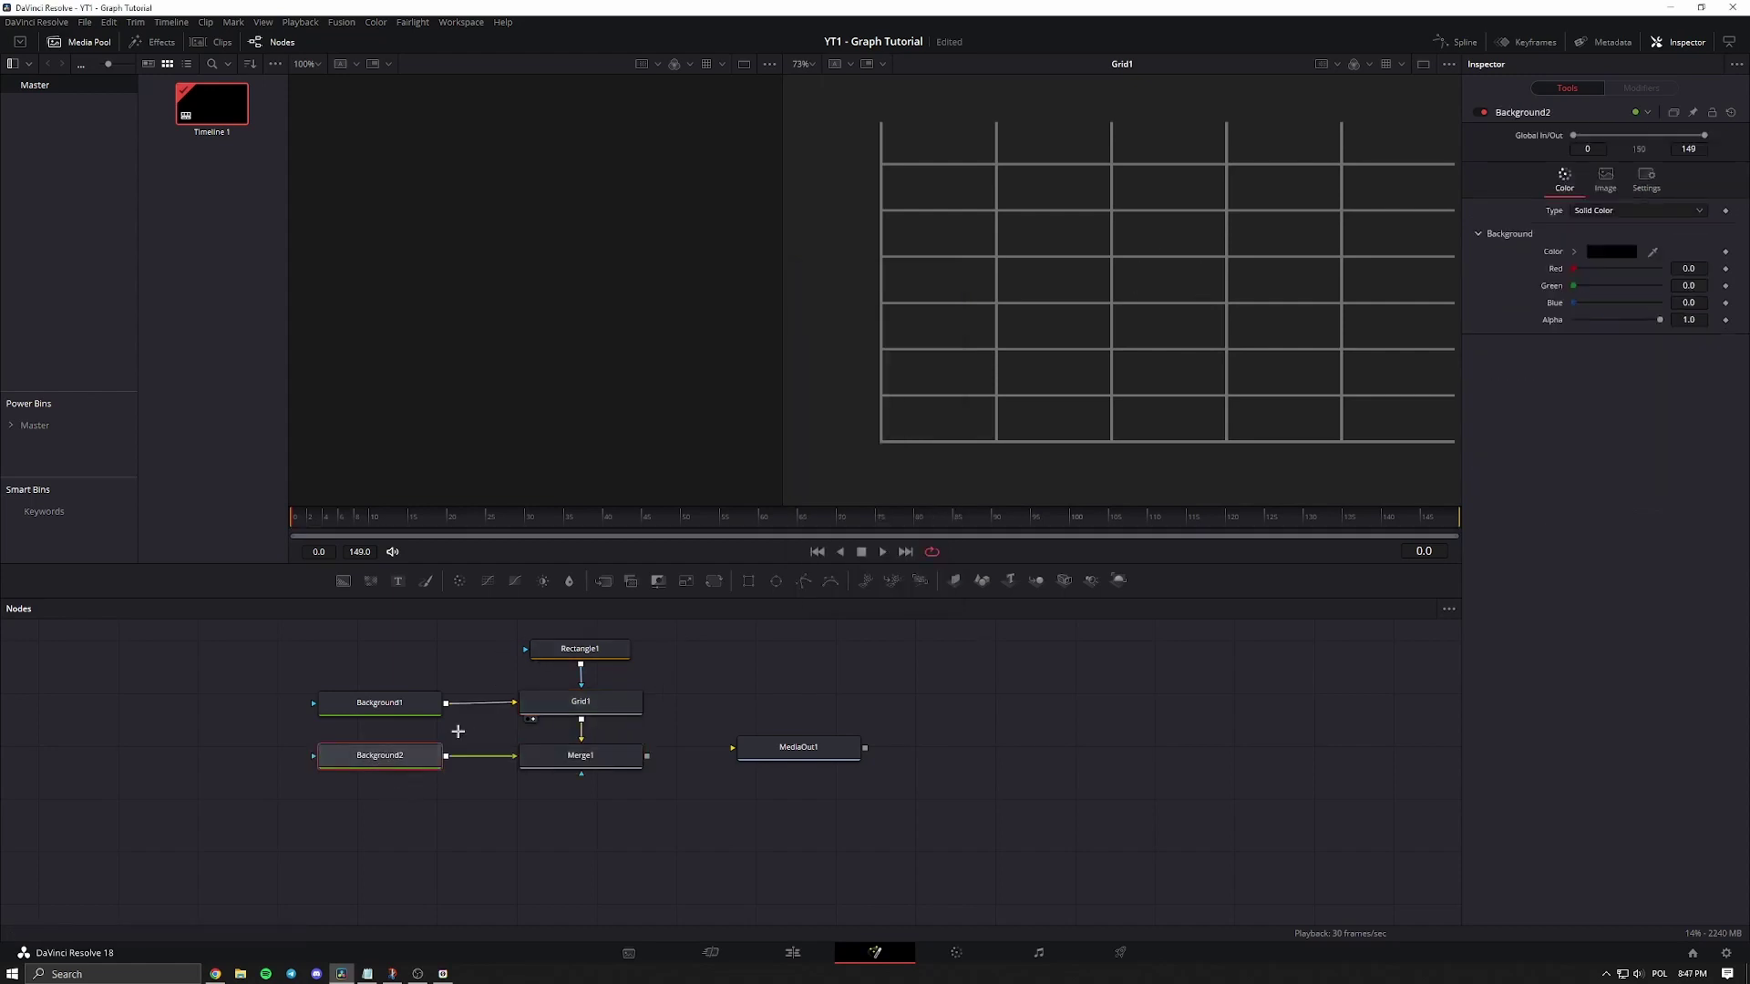
pyautogui.press('2')
pyautogui.click(1609, 254)
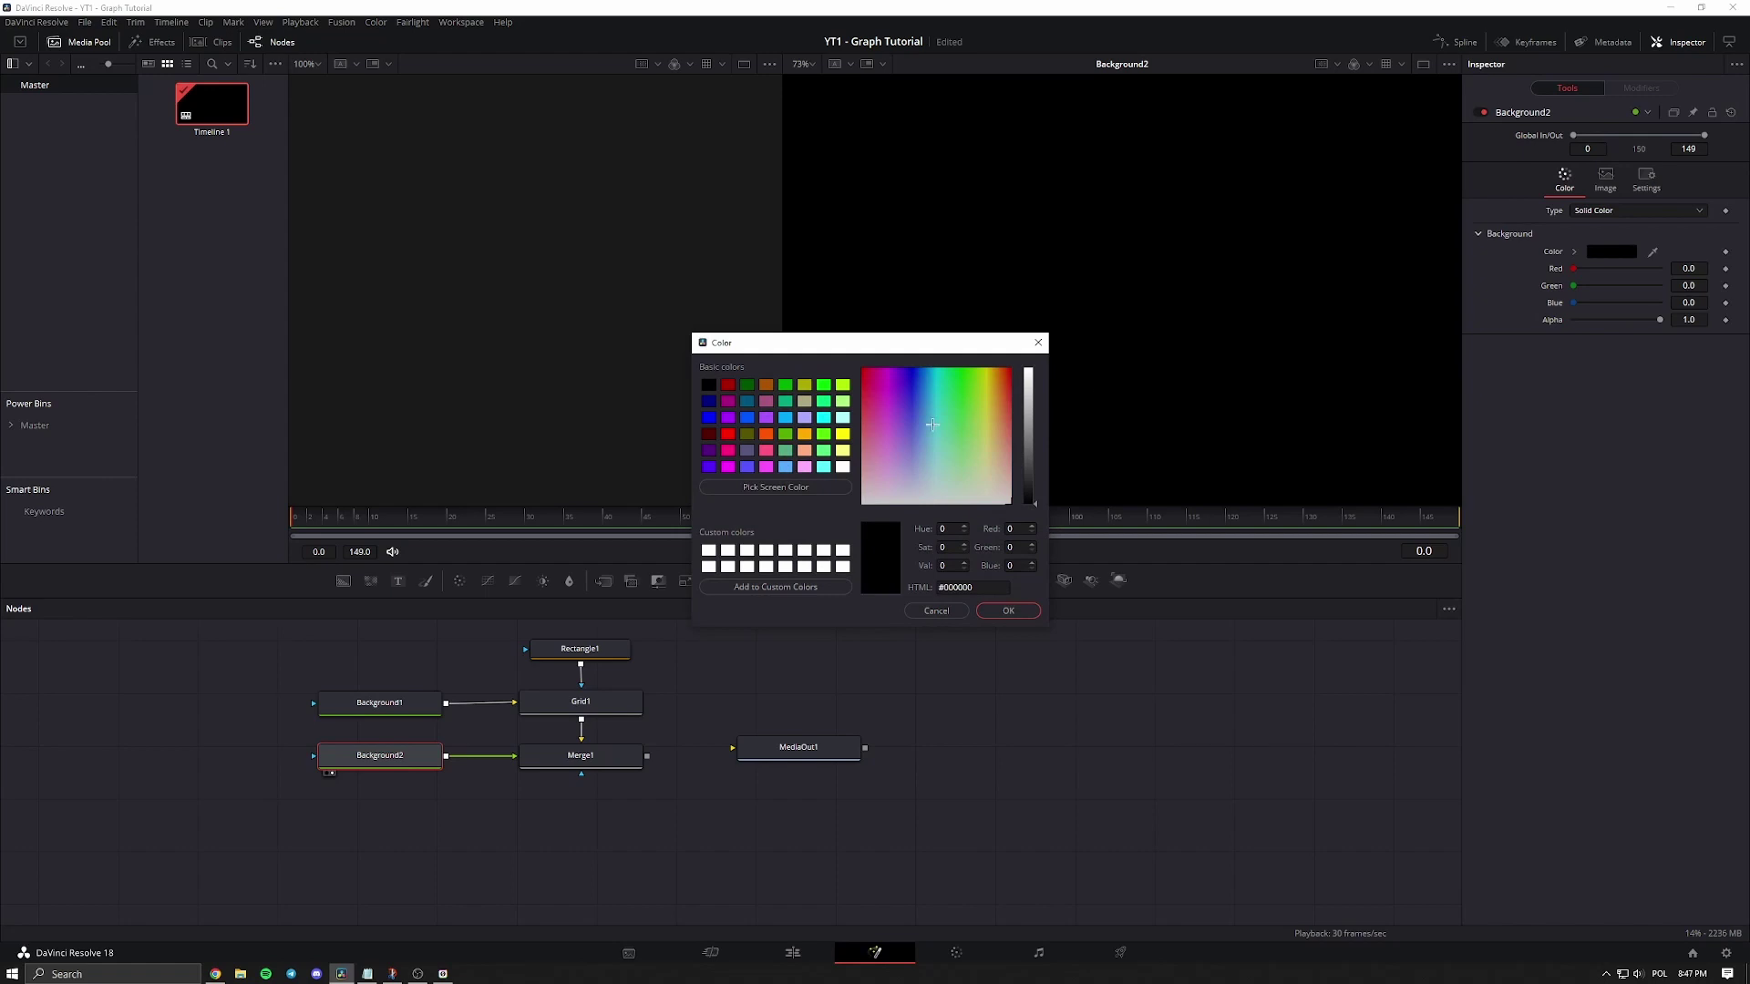
pyautogui.click(844, 451)
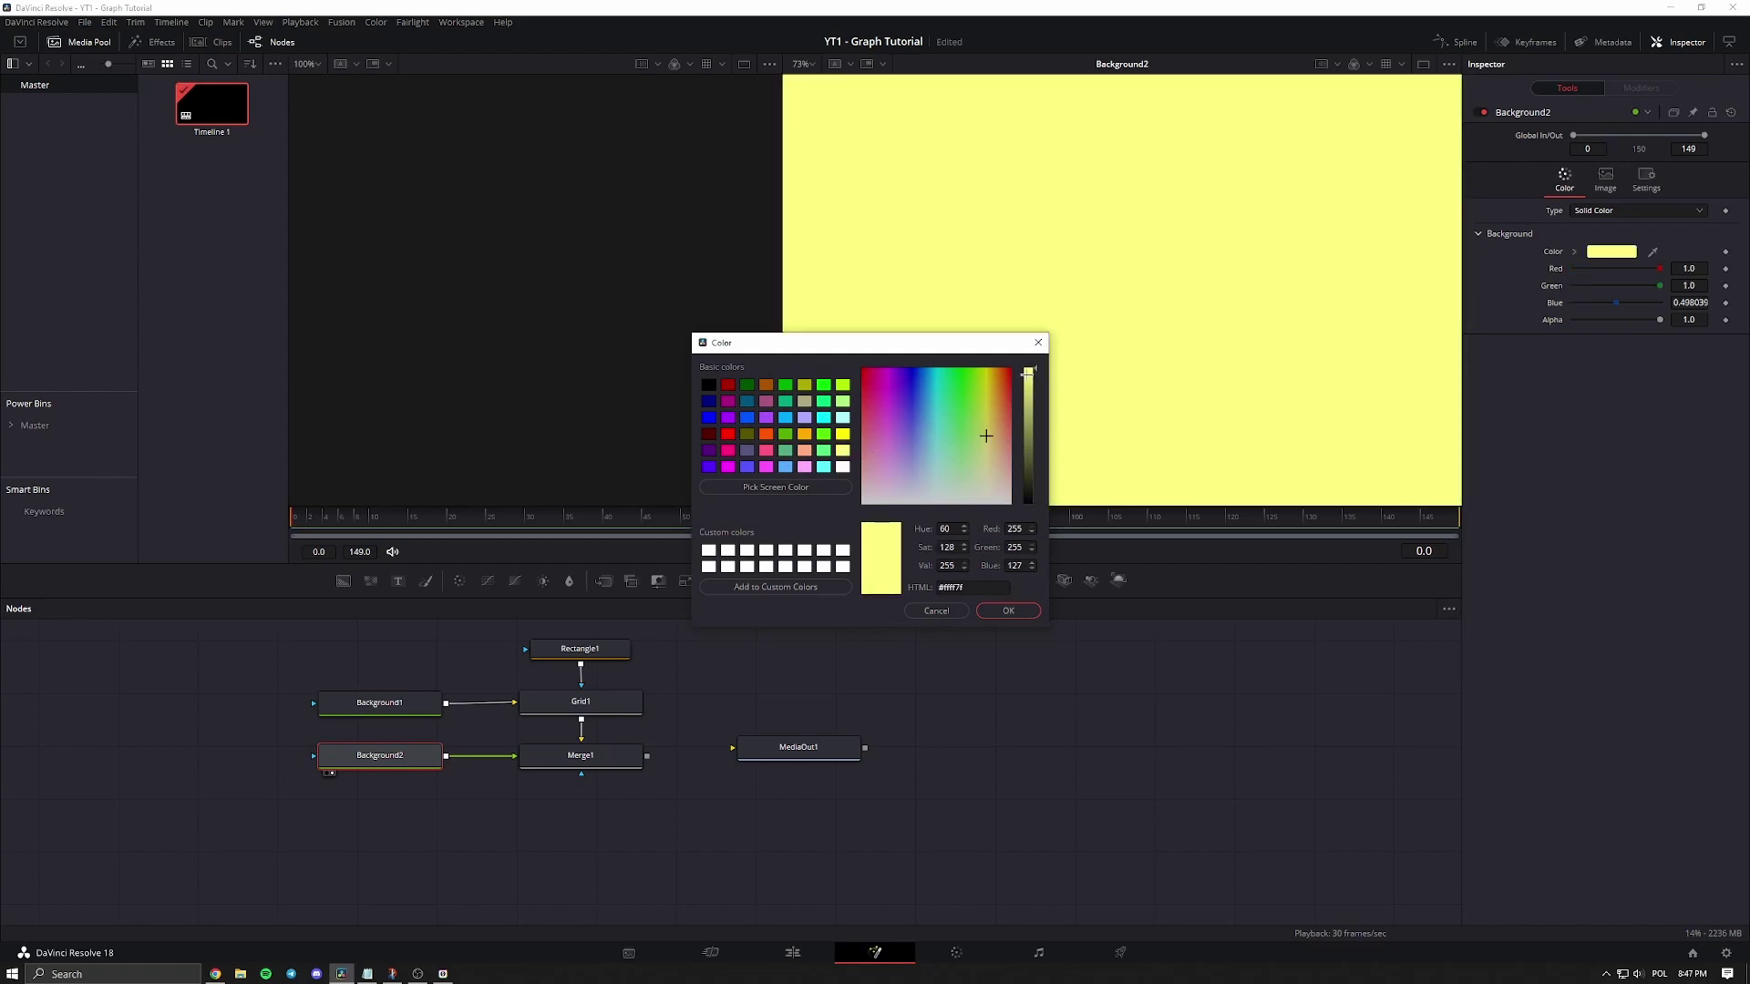
pyautogui.moveTo(1027, 371); pyautogui.dragTo(1029, 422)
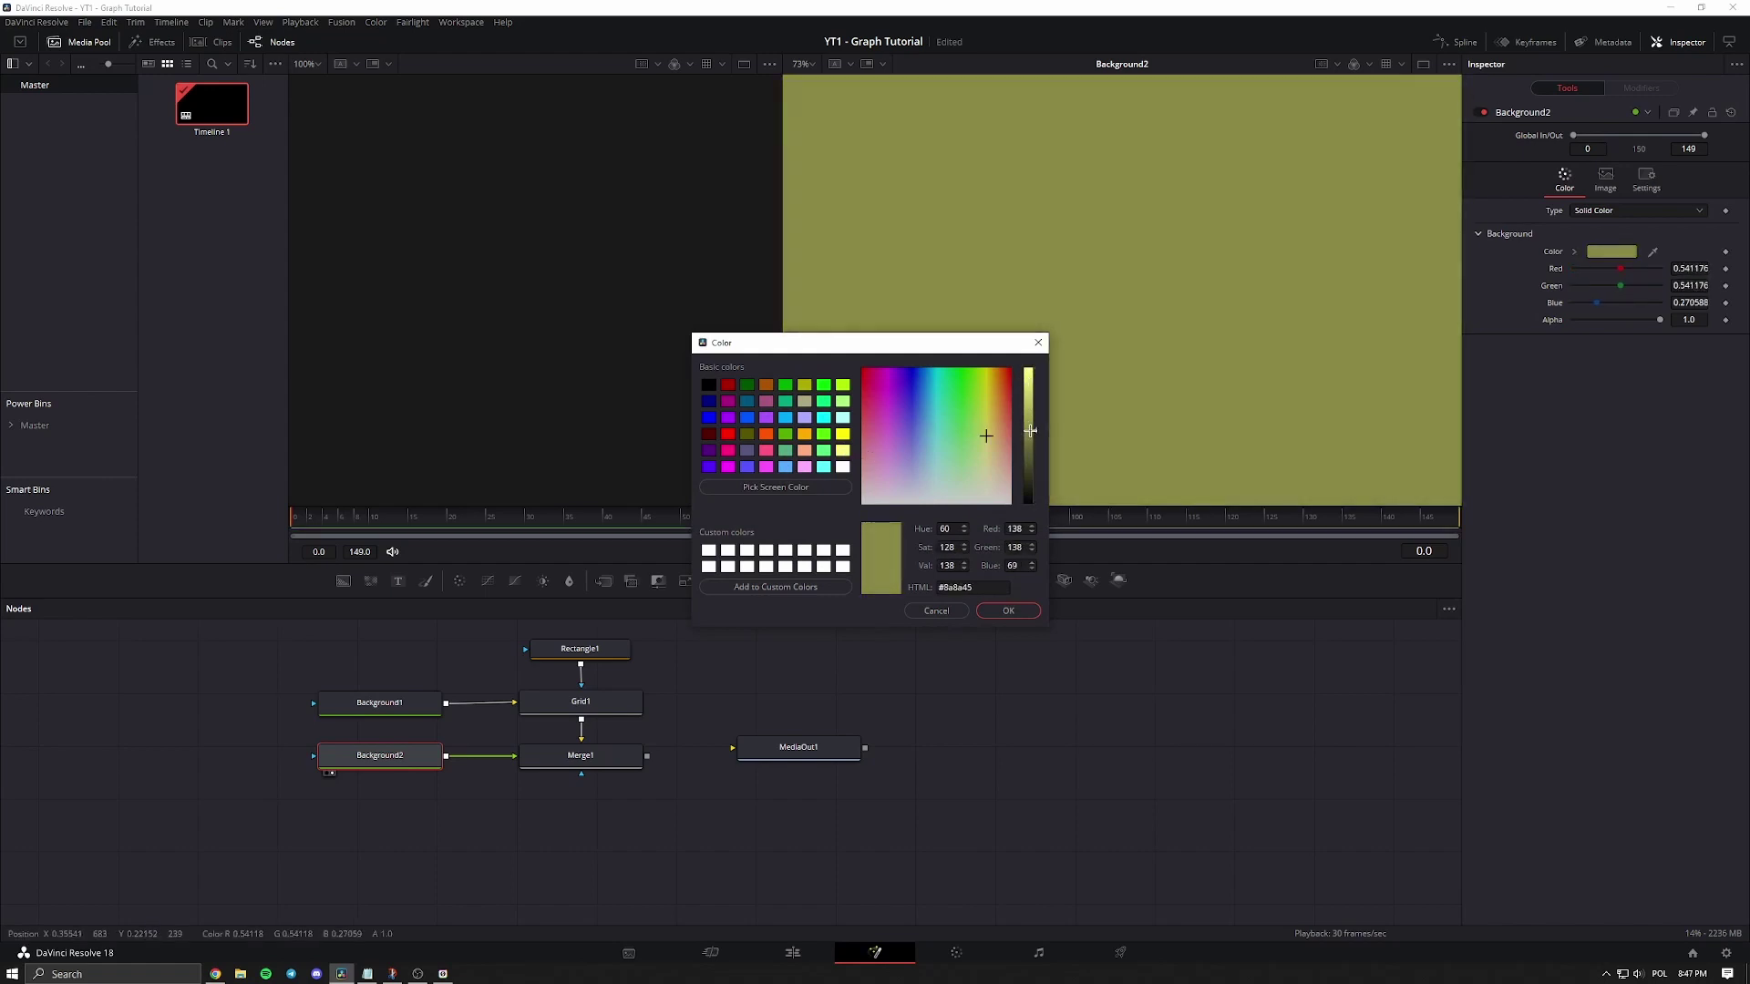
pyautogui.click(1001, 610)
# Mask the Background2 node with a Rectangle narrowed to a width of 0.0054.
pyautogui.hotkey('shift', 'space')
pyautogui.write('recta')
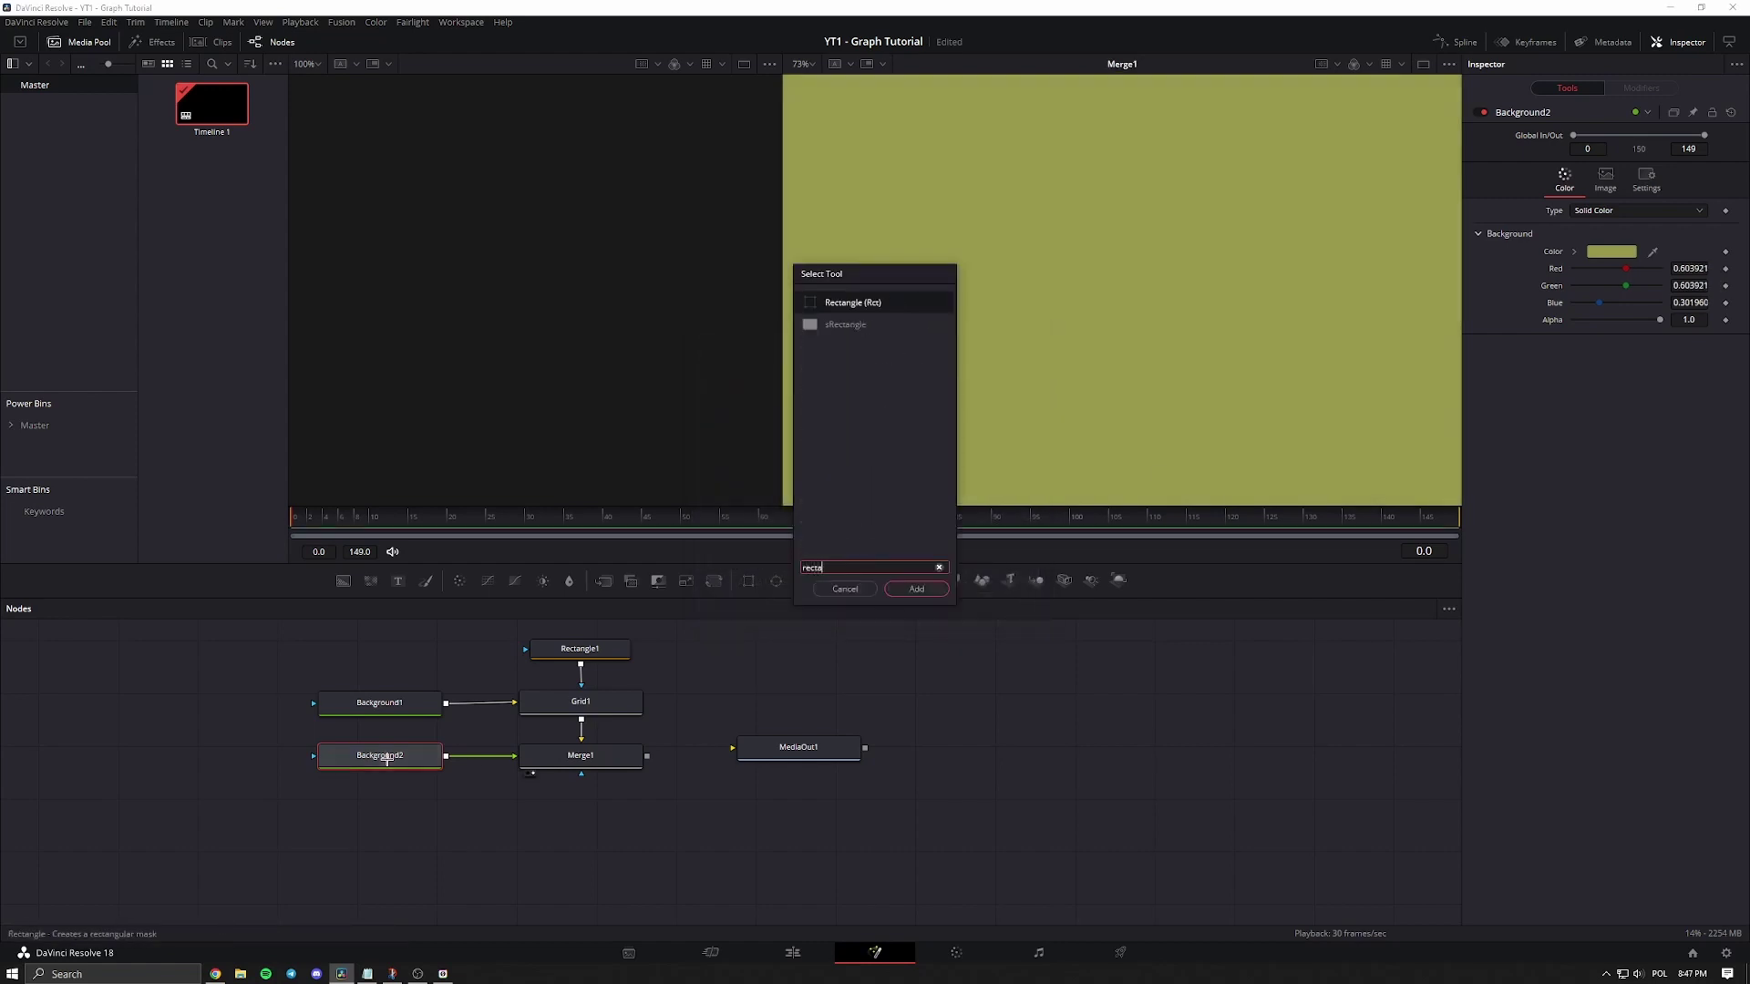
pyautogui.press('Return')
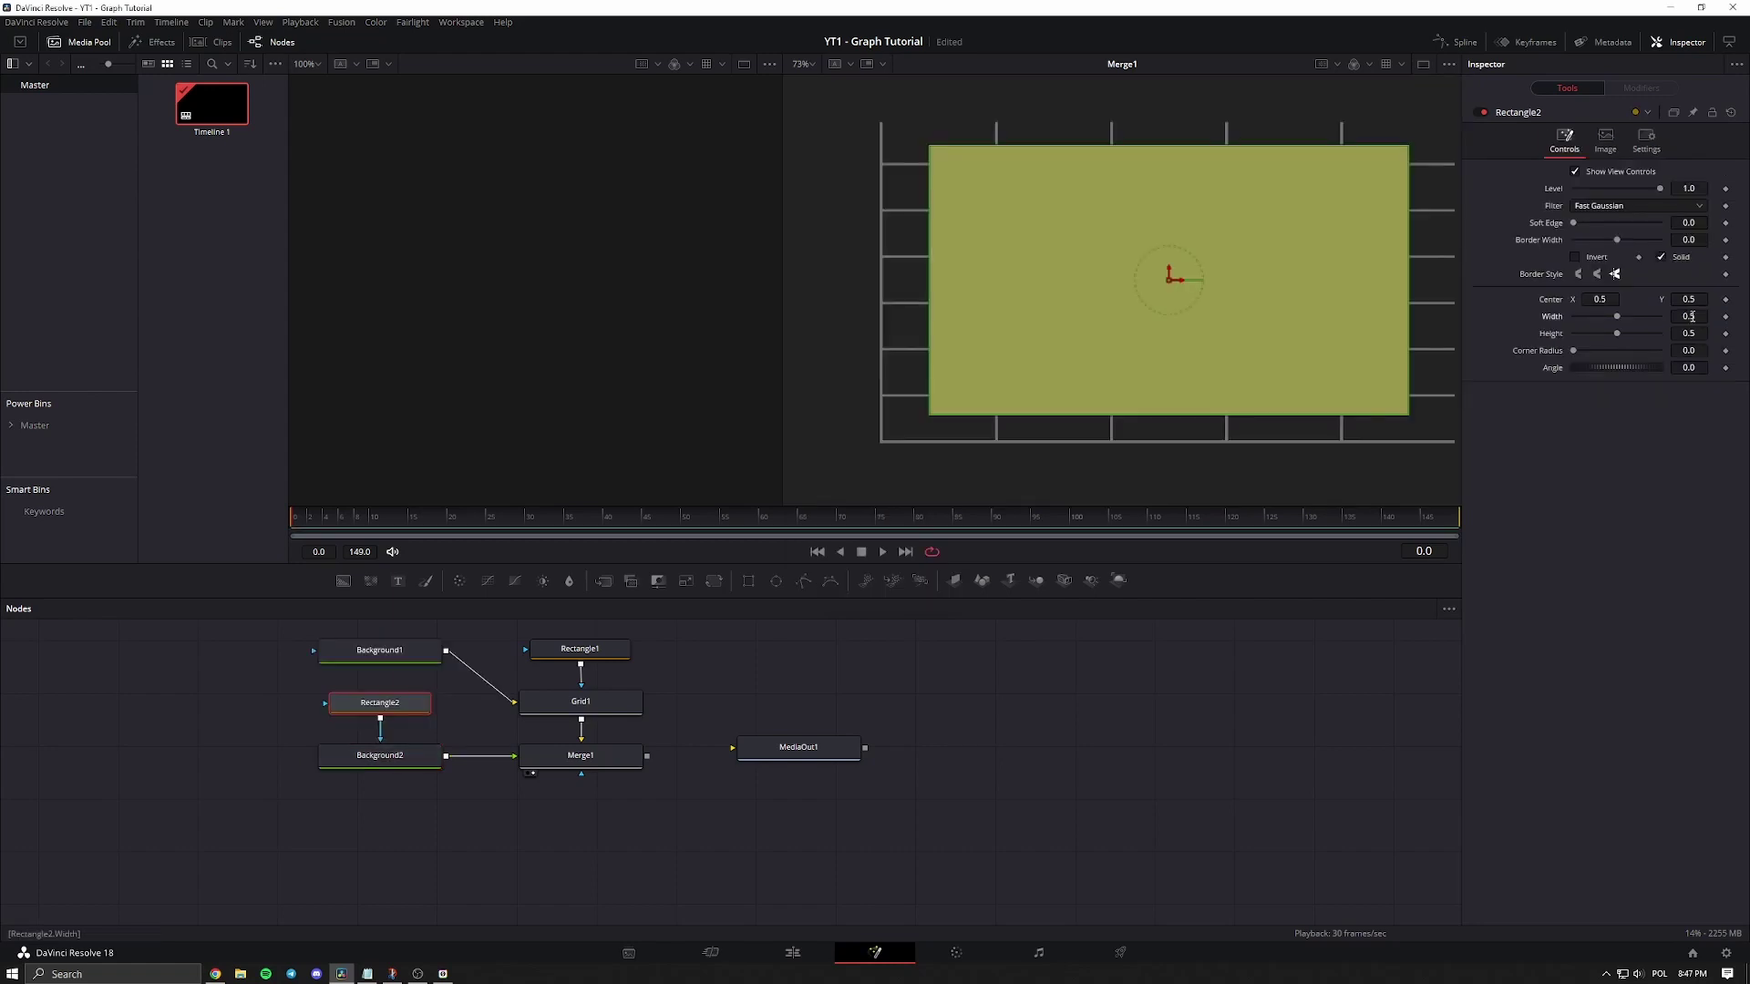
pyautogui.moveTo(1691, 317); pyautogui.dragTo(1631, 317)
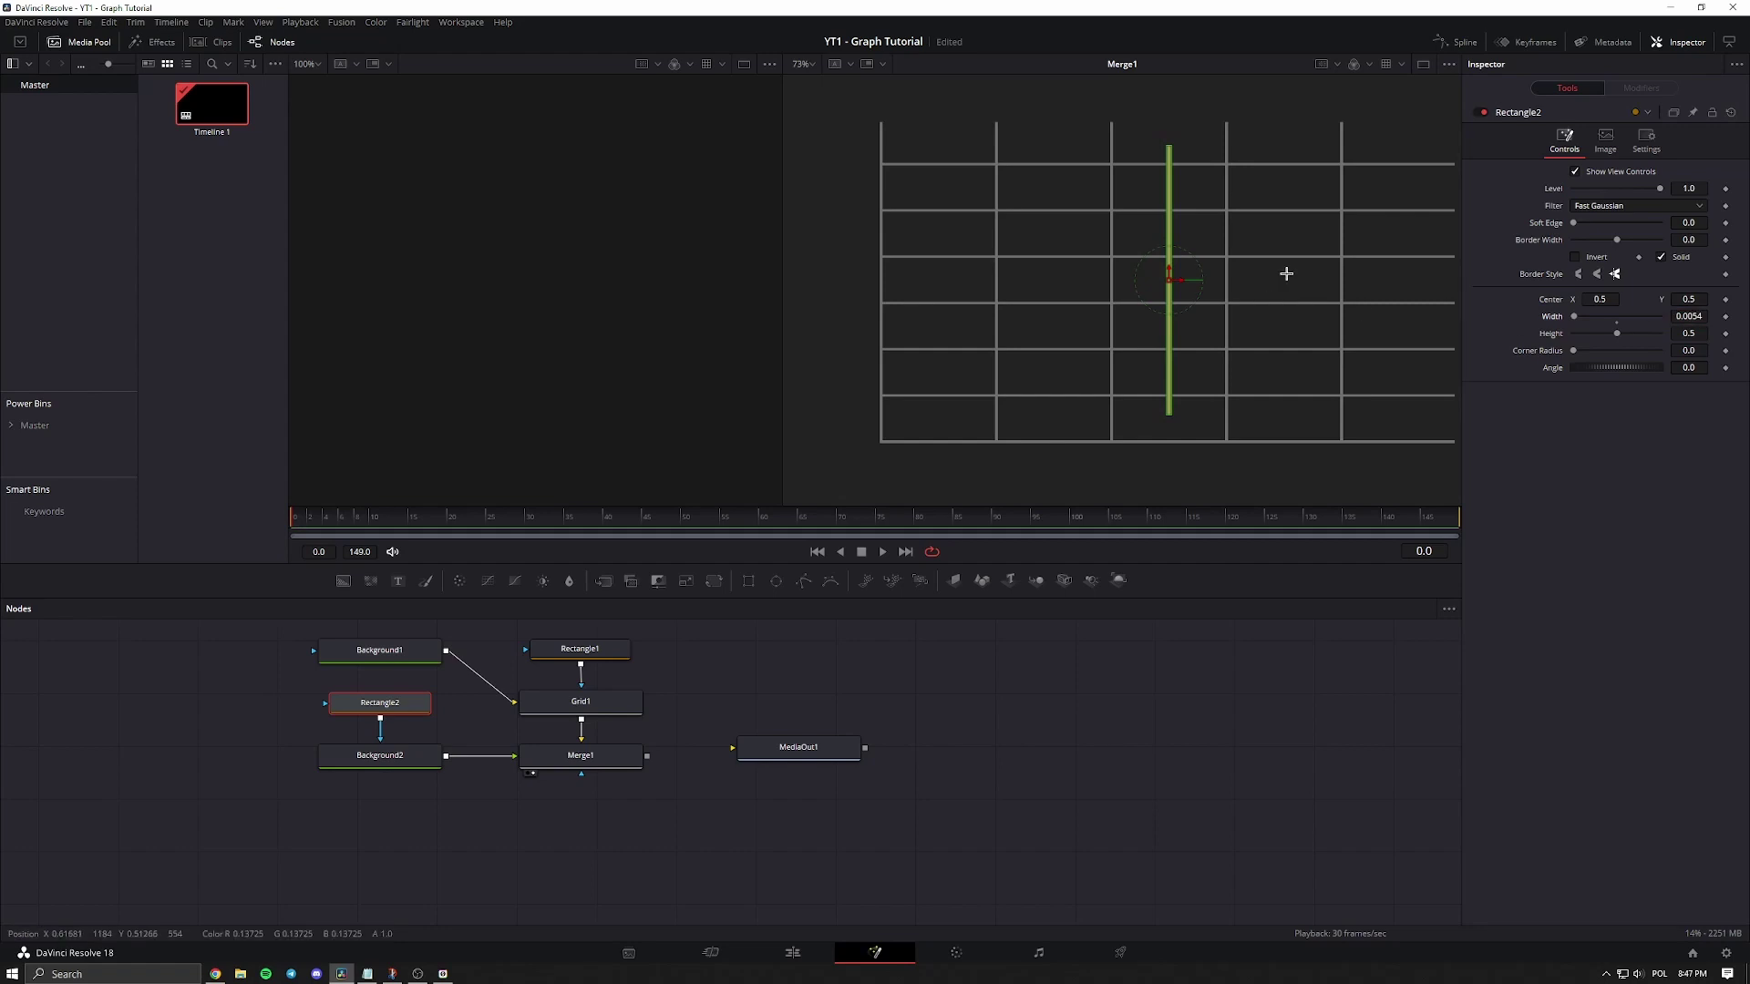
# Align the thin Rectangle mask with the grid's left border line at center X 0.200142 and extend its height to about 0.59.
pyautogui.moveTo(1175, 281); pyautogui.dragTo(894, 282)
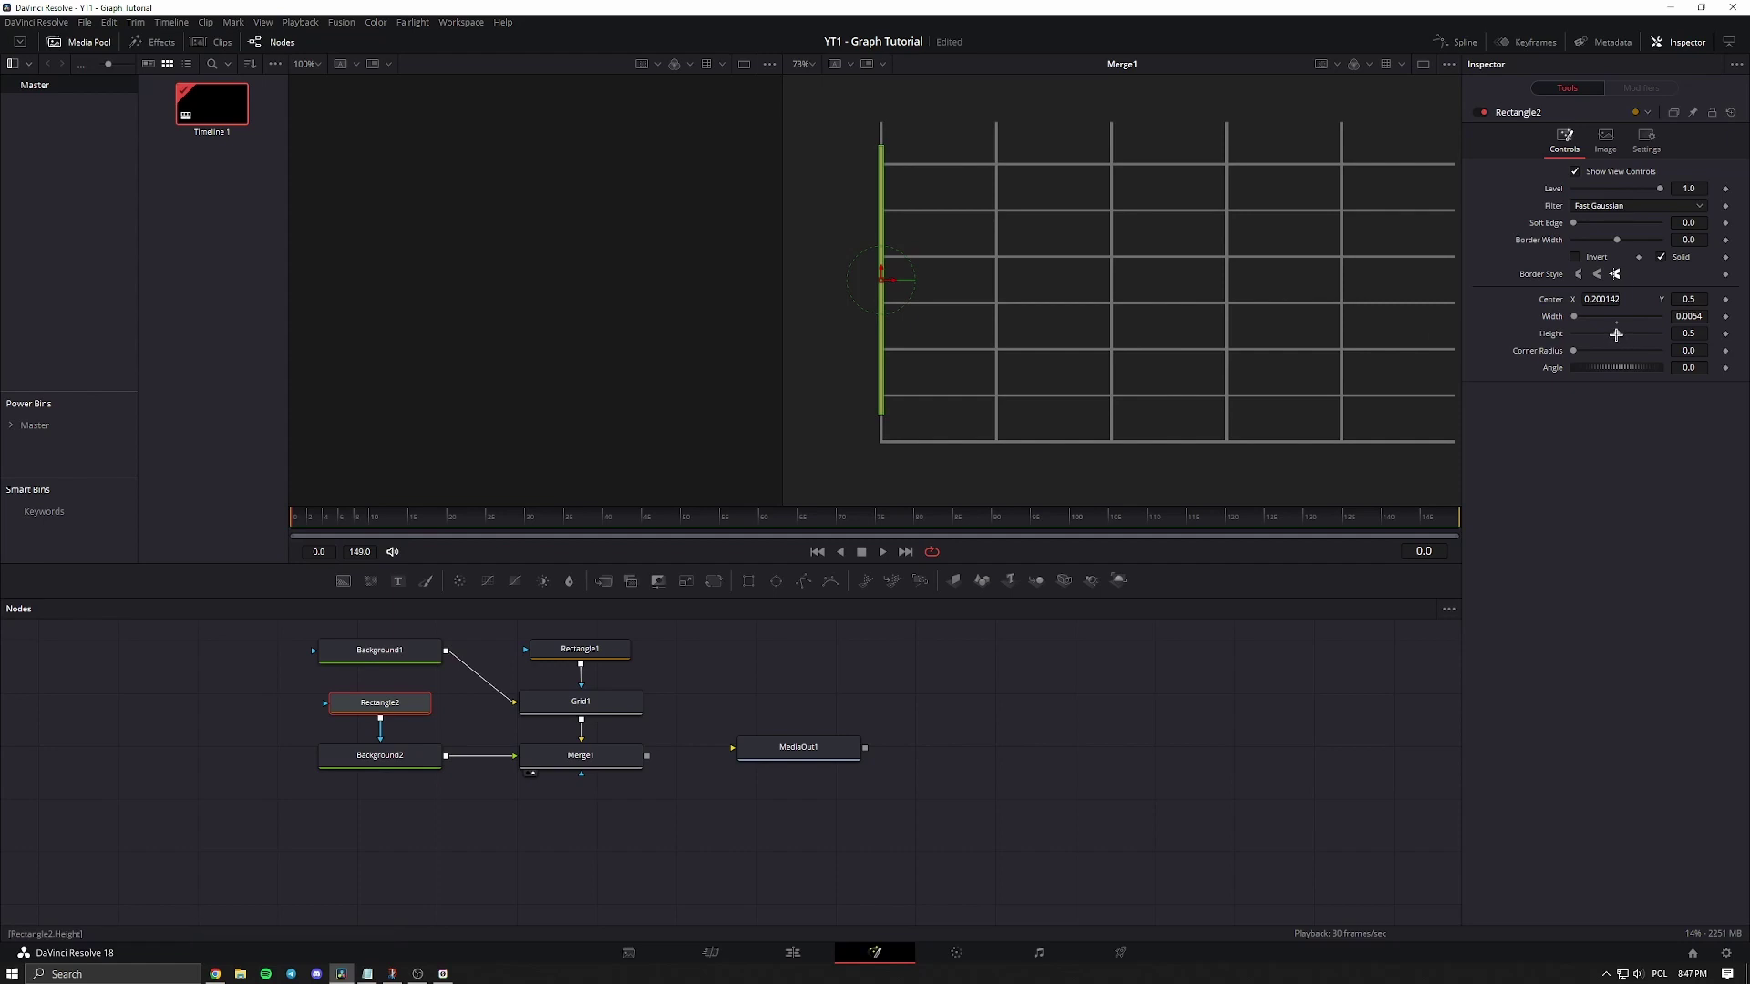
pyautogui.moveTo(1616, 334); pyautogui.dragTo(1624, 333)
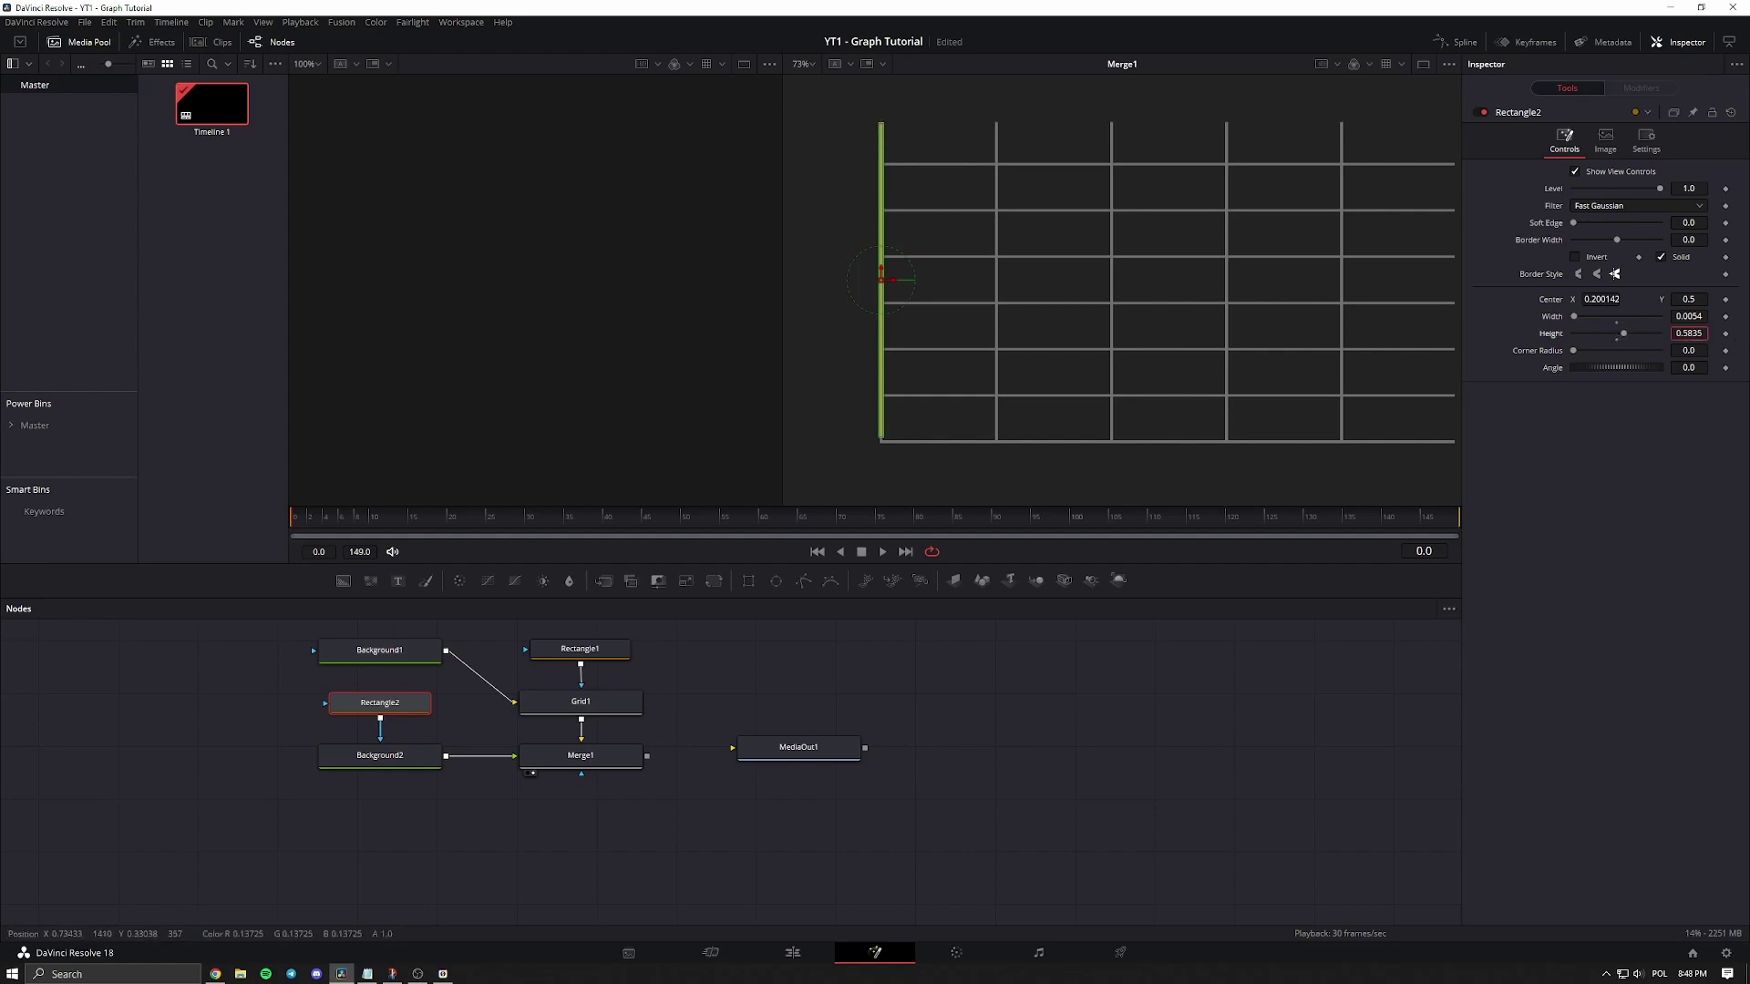
pyautogui.moveTo(881, 272); pyautogui.dragTo(882, 270)
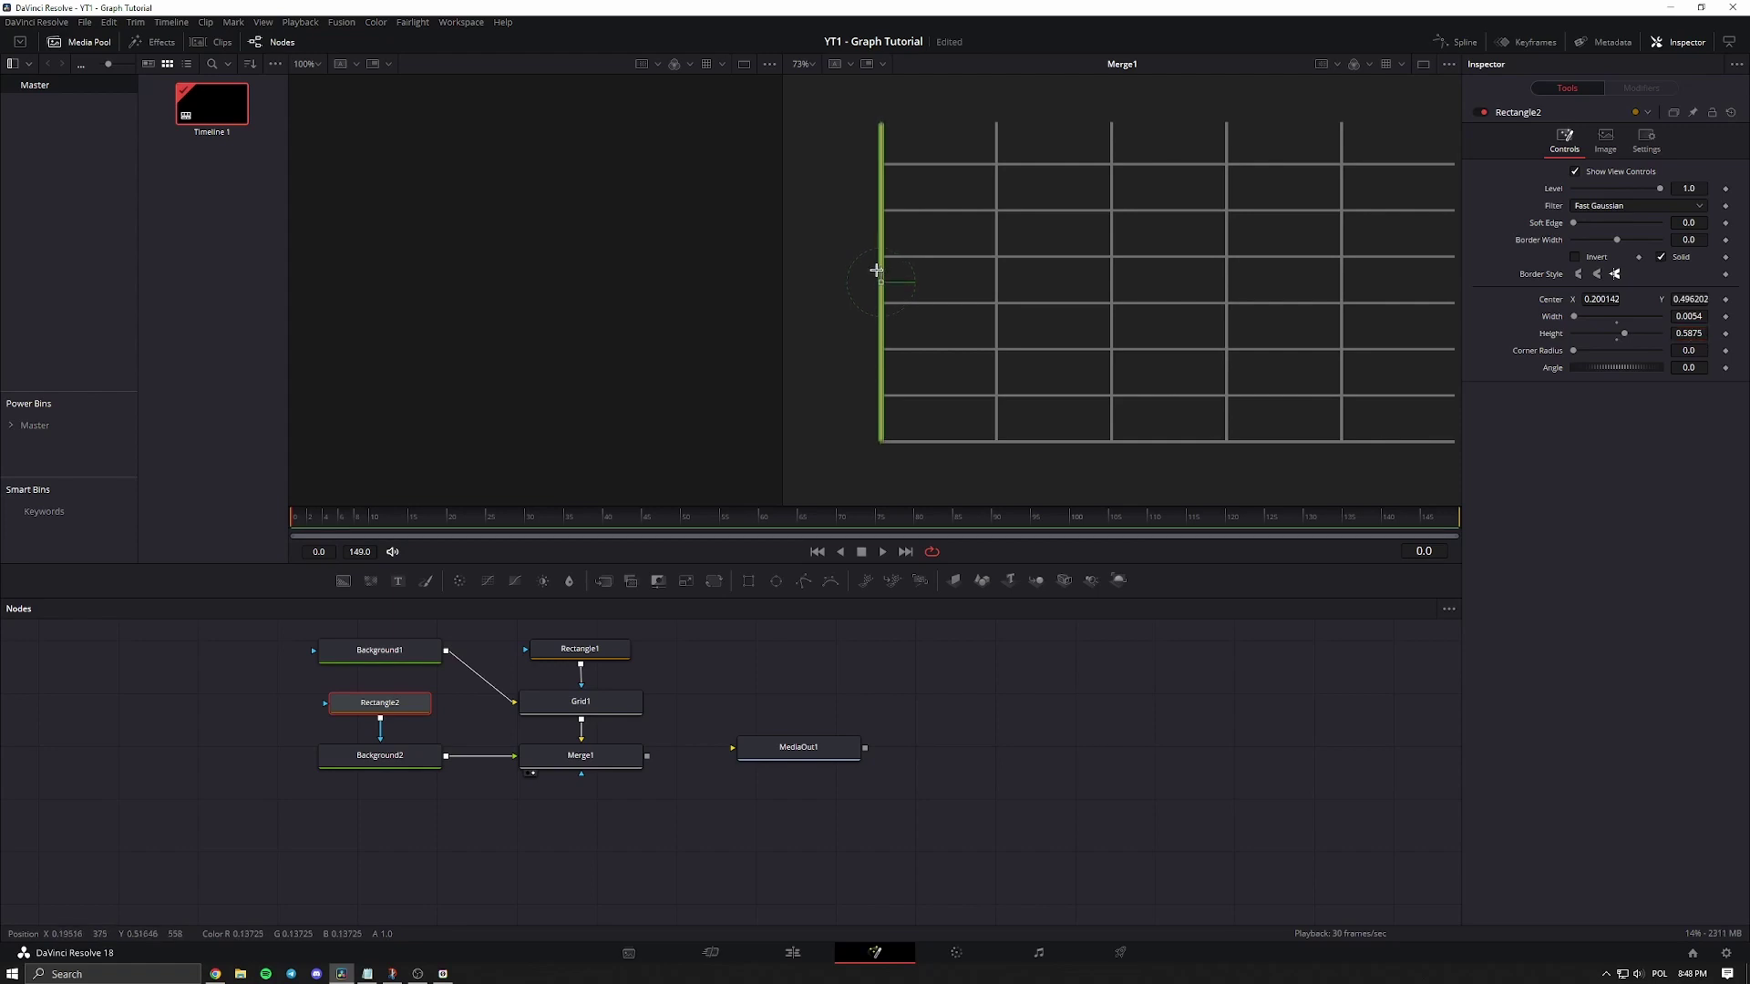
pyautogui.hotkey('ctrl', 'z')
pyautogui.moveTo(1624, 334); pyautogui.dragTo(1624, 334)
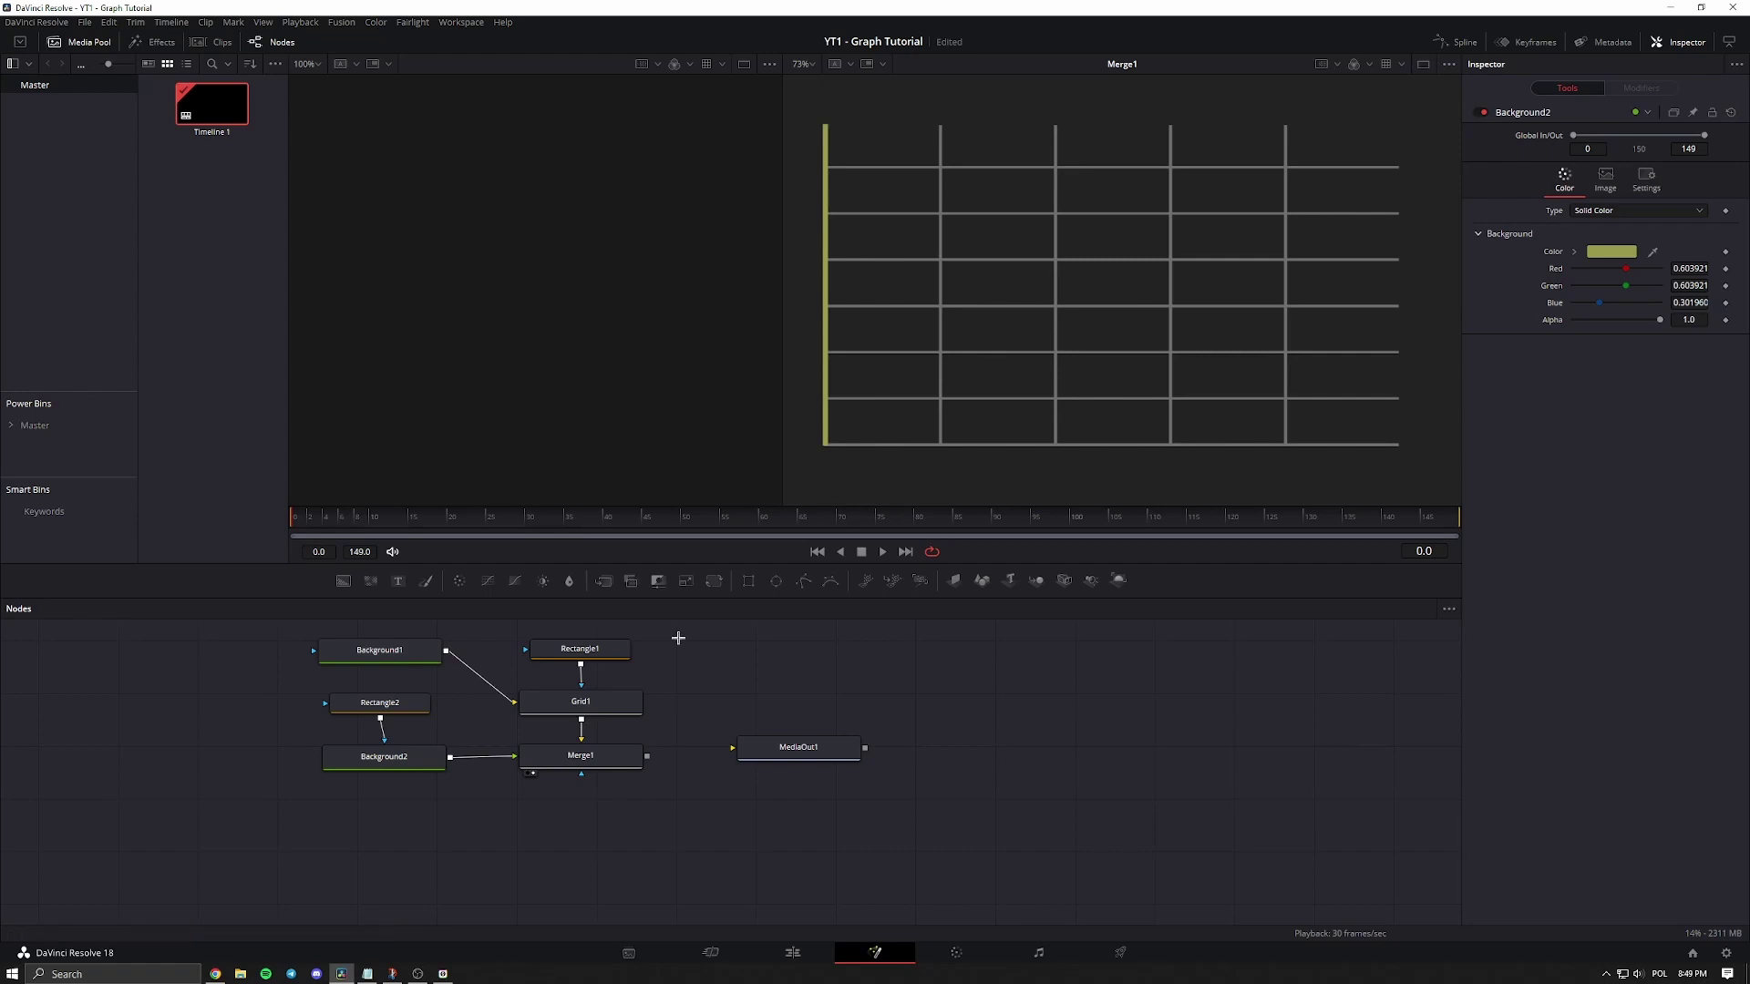
# Duplicate the Background2 node without its mask and merge the copy with Merge1's output.
pyautogui.click(380, 766)
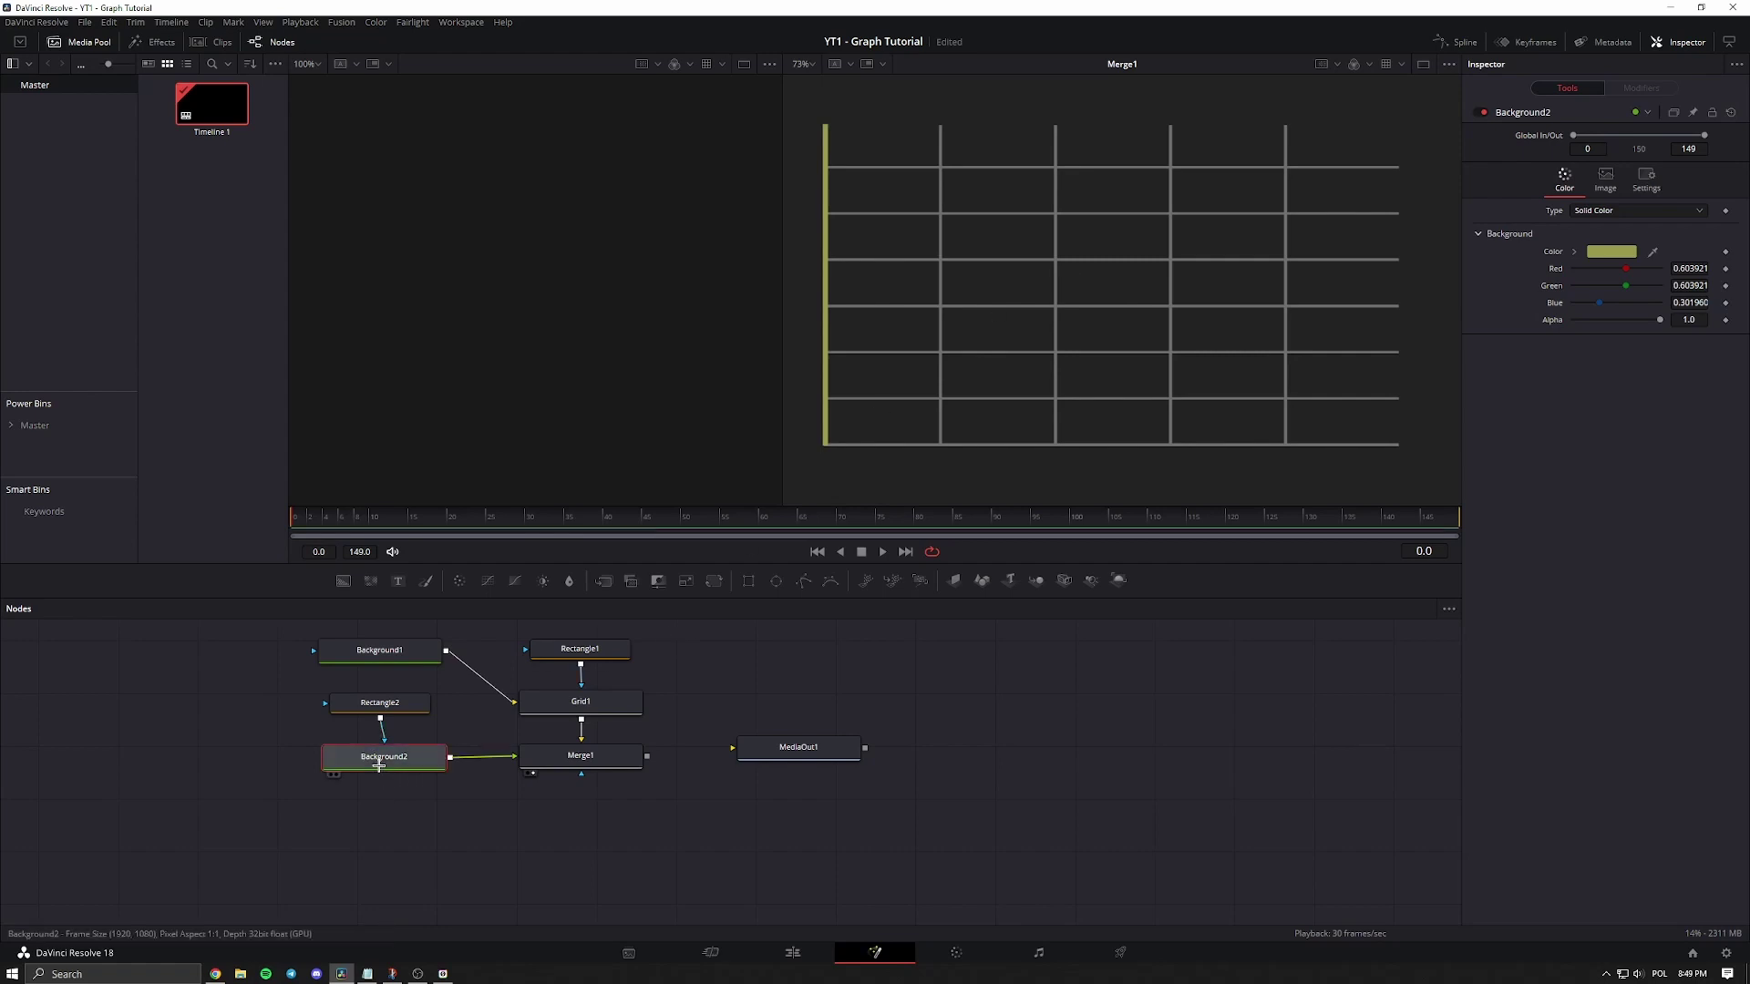
pyautogui.hotkey('ctrl', 'c')
pyautogui.hotkey('ctrl', 'v')
pyautogui.moveTo(488, 855); pyautogui.dragTo(646, 756)
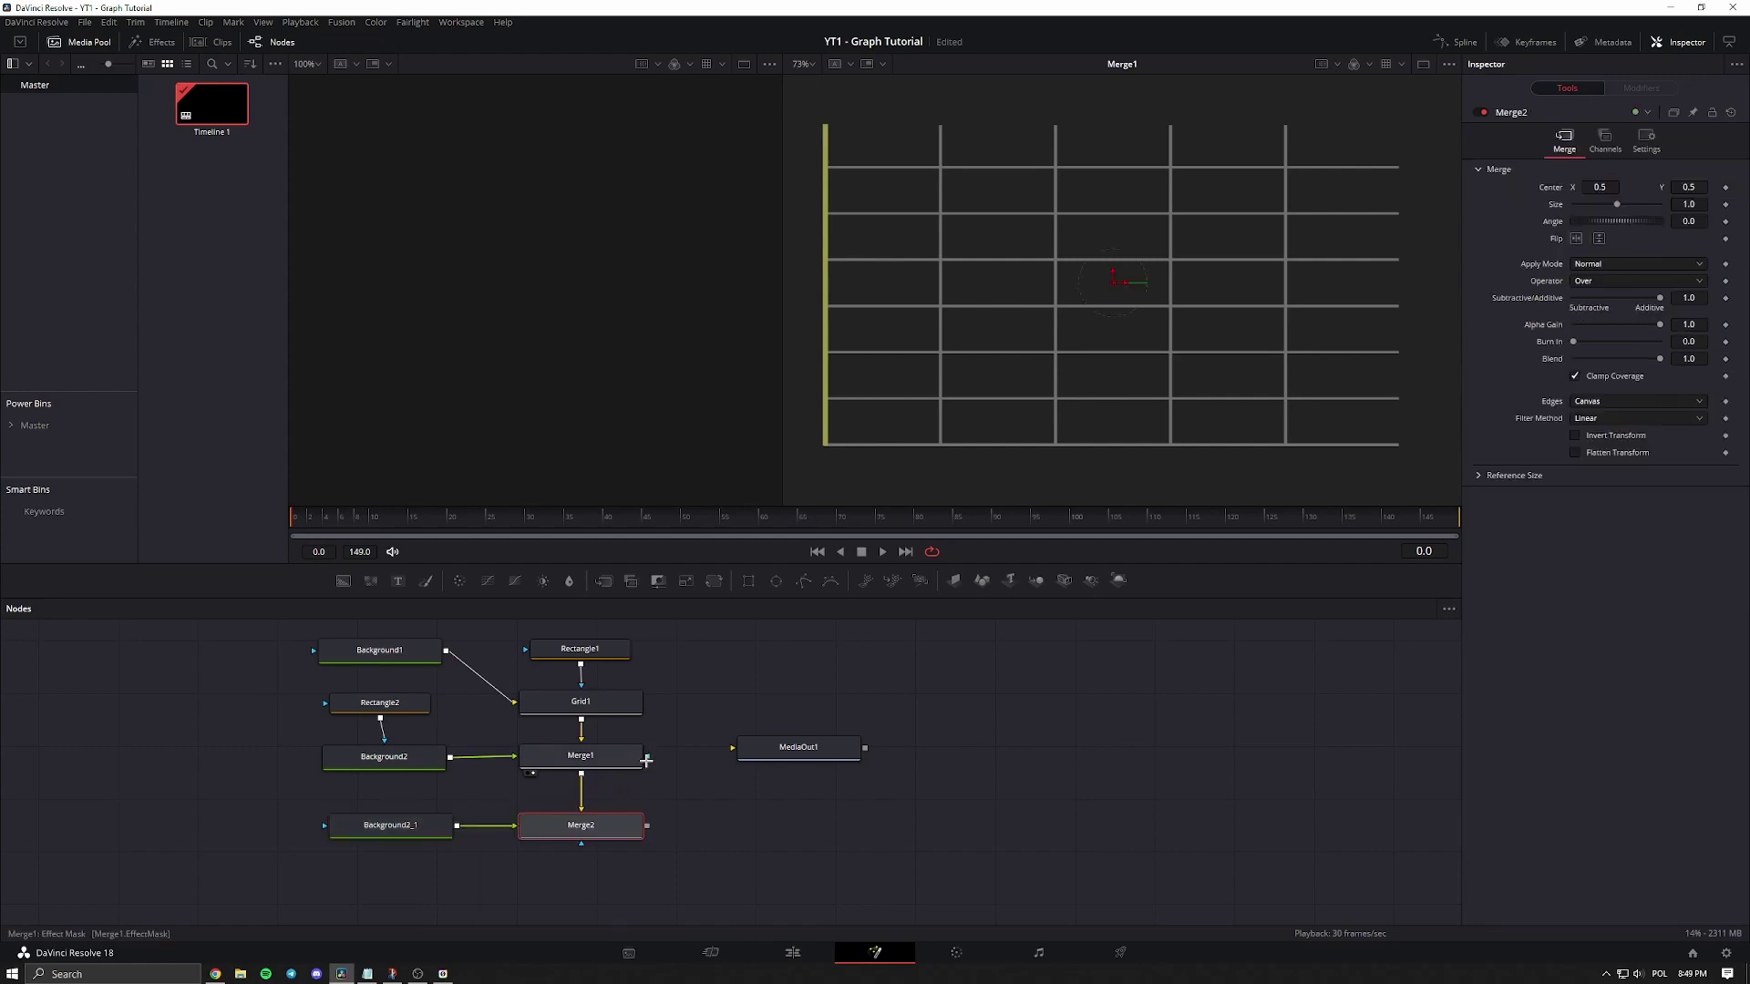
# Mask the duplicated Background node with a new Rectangle and show the Merge2 result in the viewer.
pyautogui.click(385, 829)
pyautogui.press('BackSpace')
pyautogui.press('BackSpace')
pyautogui.press('BackSpace')
pyautogui.press('BackSpace')
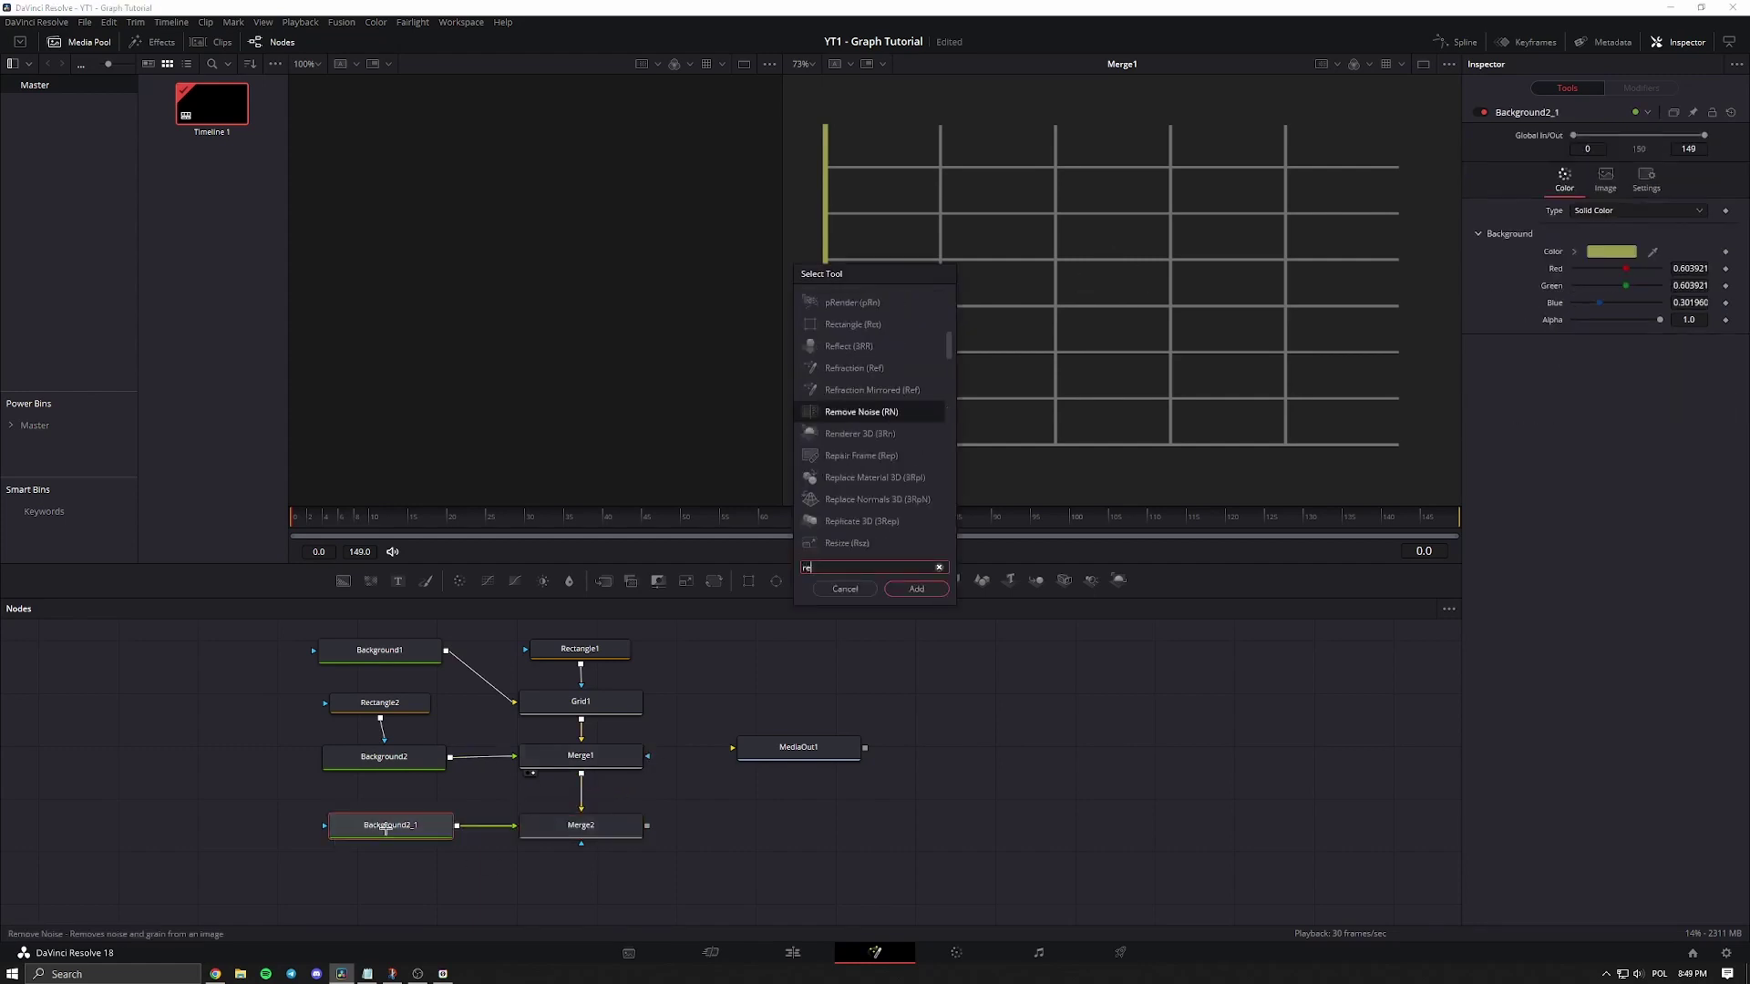
pyautogui.write('recta')
pyautogui.press('Return')
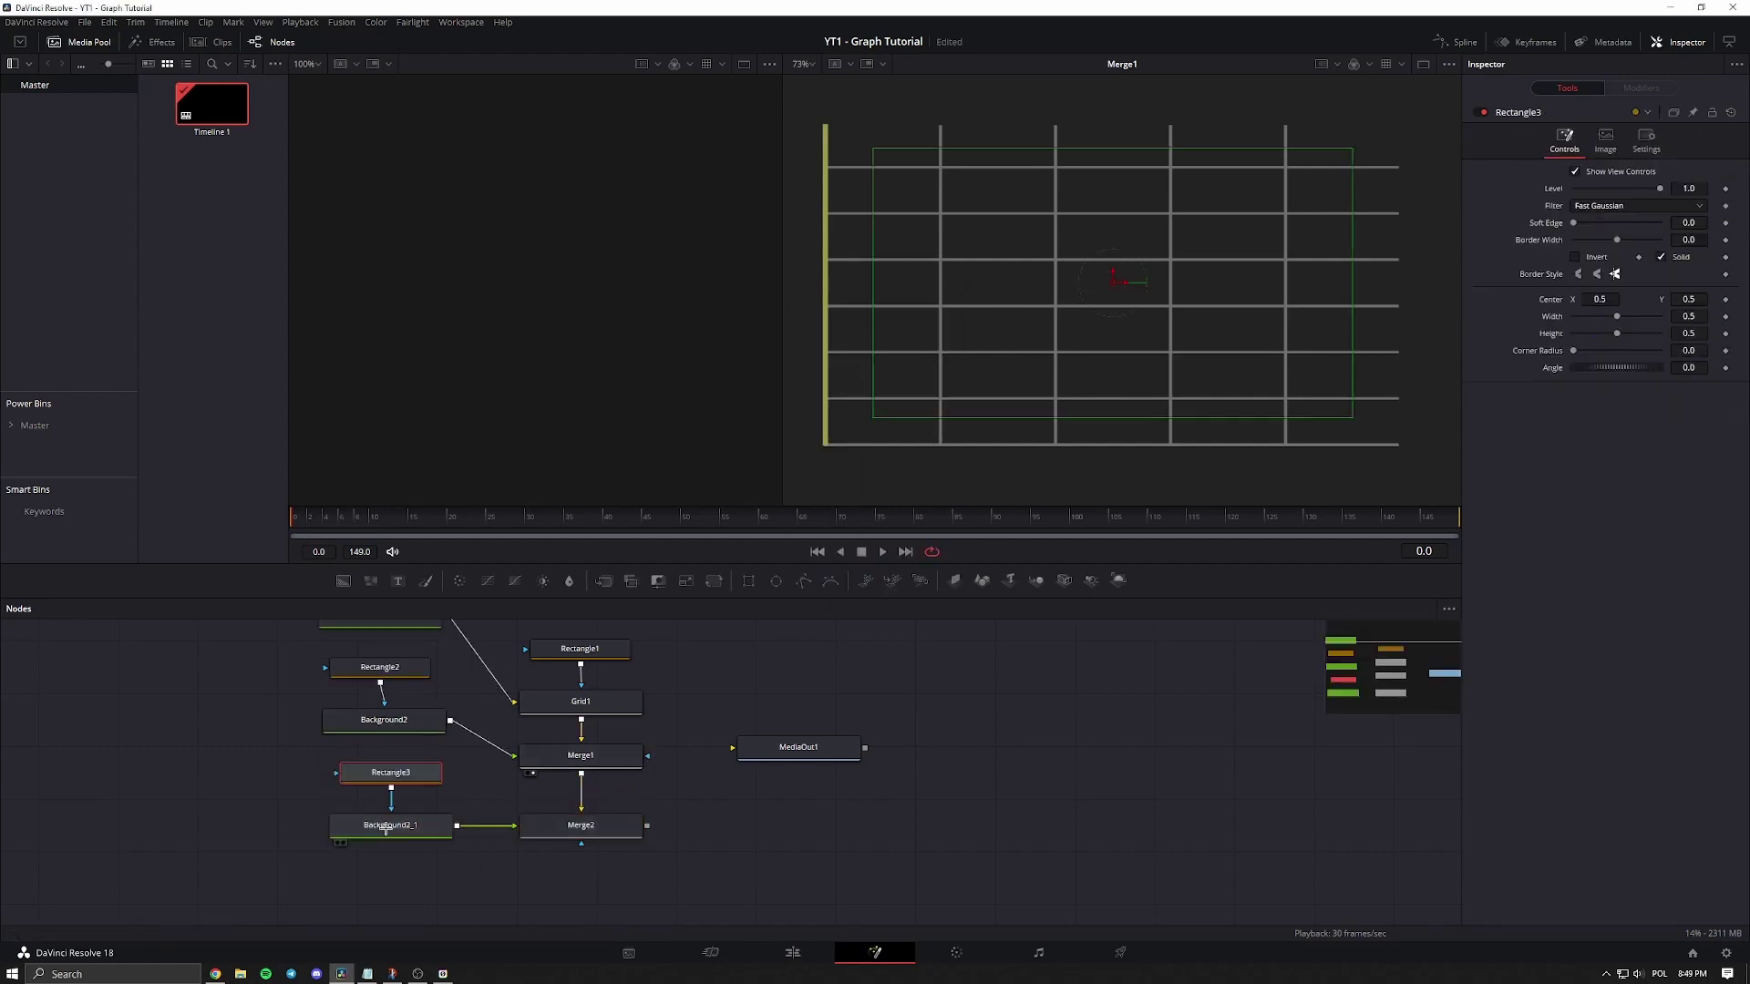
pyautogui.click(560, 813)
pyautogui.press('1')
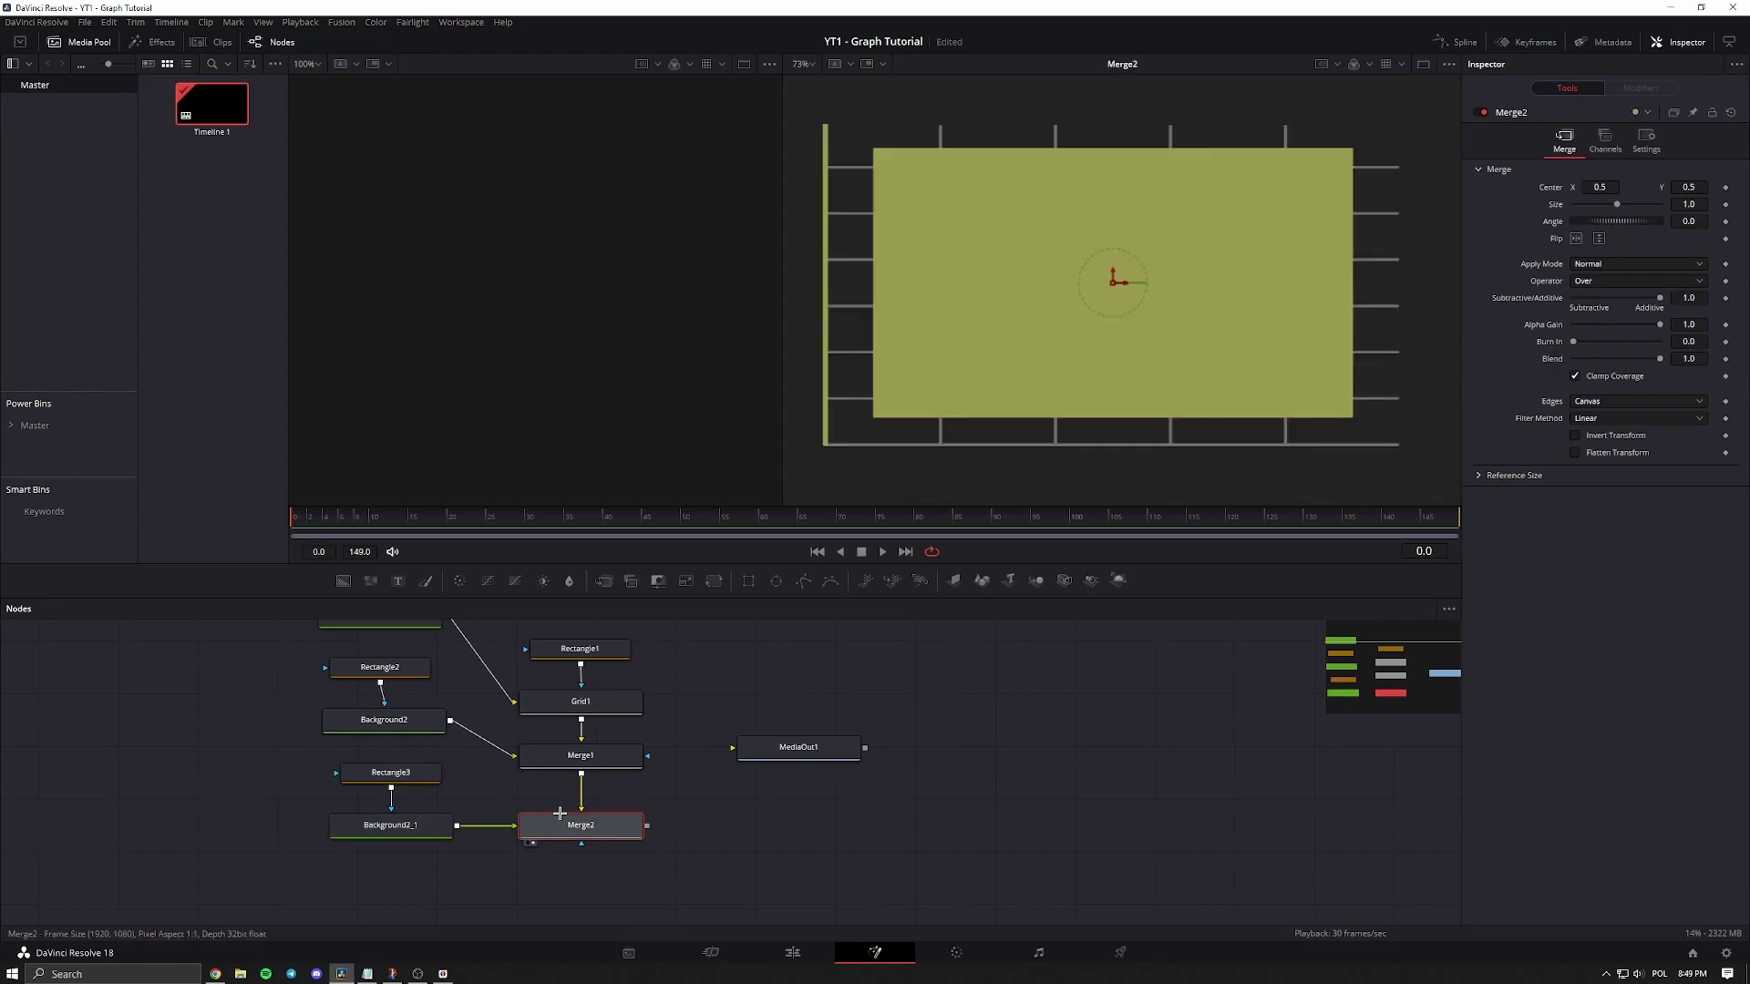
# Shape the Rectangle3 mask into a thin horizontal strip covering the grid's bottom border line.
pyautogui.click(389, 772)
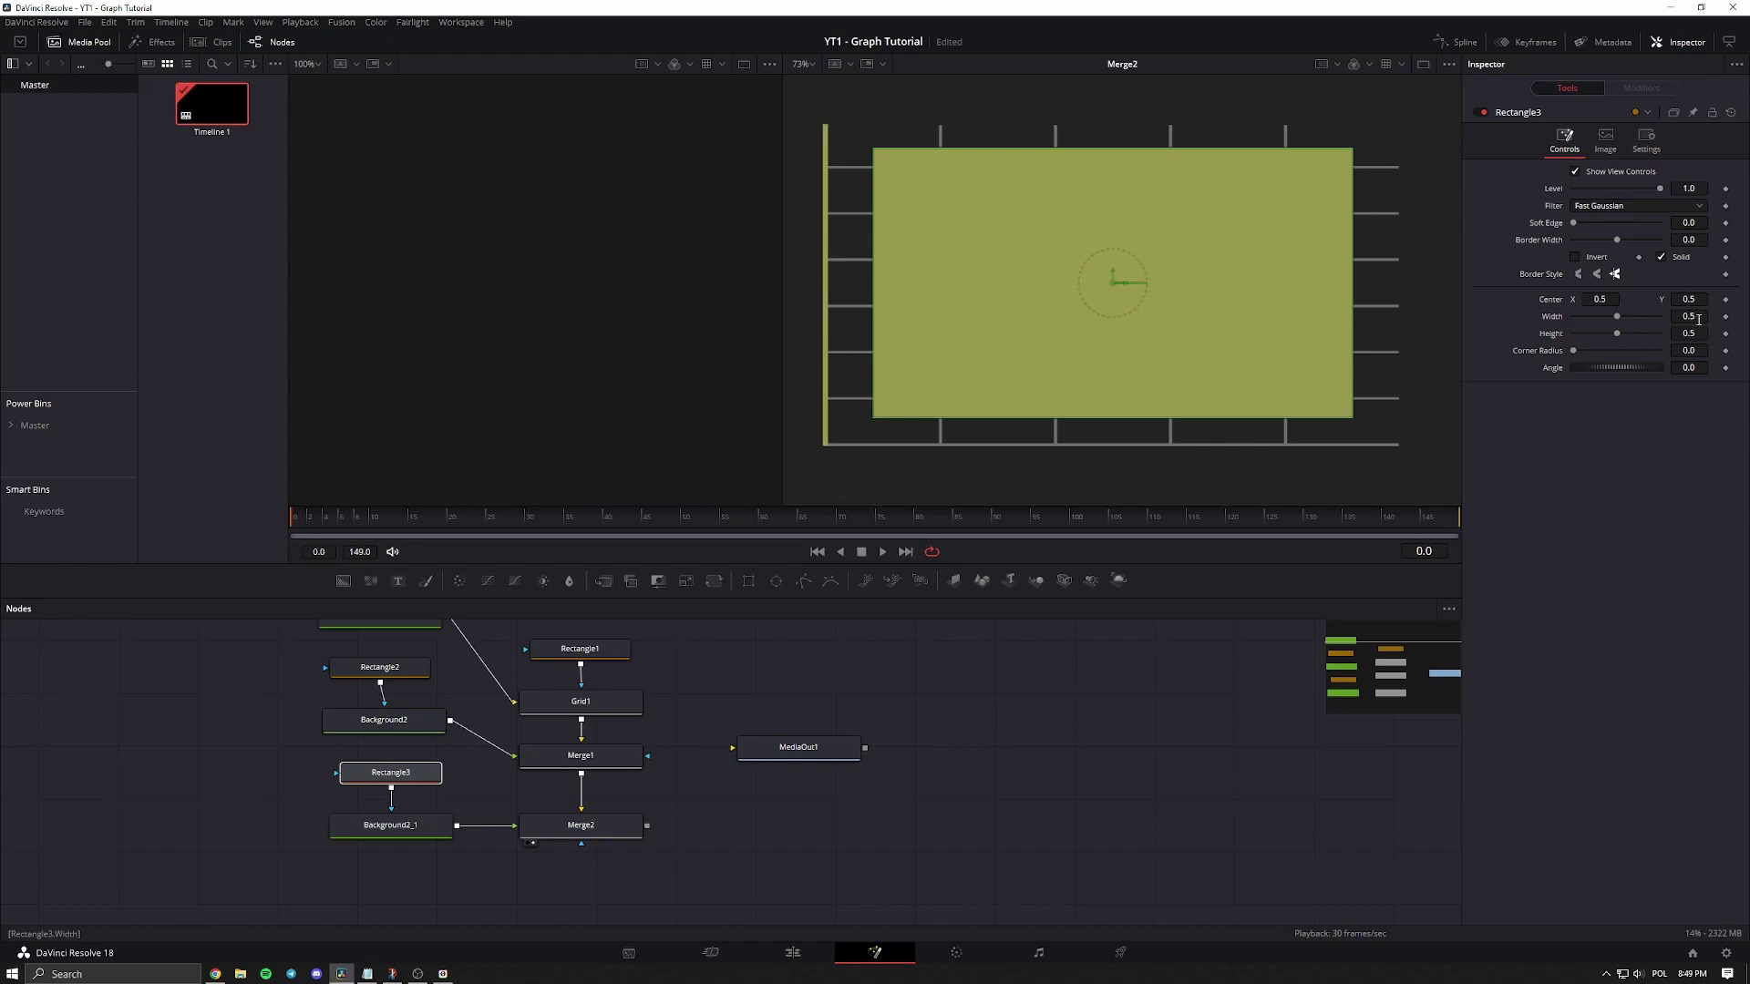
pyautogui.moveTo(1692, 336); pyautogui.dragTo(1737, 316)
pyautogui.moveTo(808, 282); pyautogui.dragTo(809, 442)
pyautogui.scroll(5, 1347, 380)
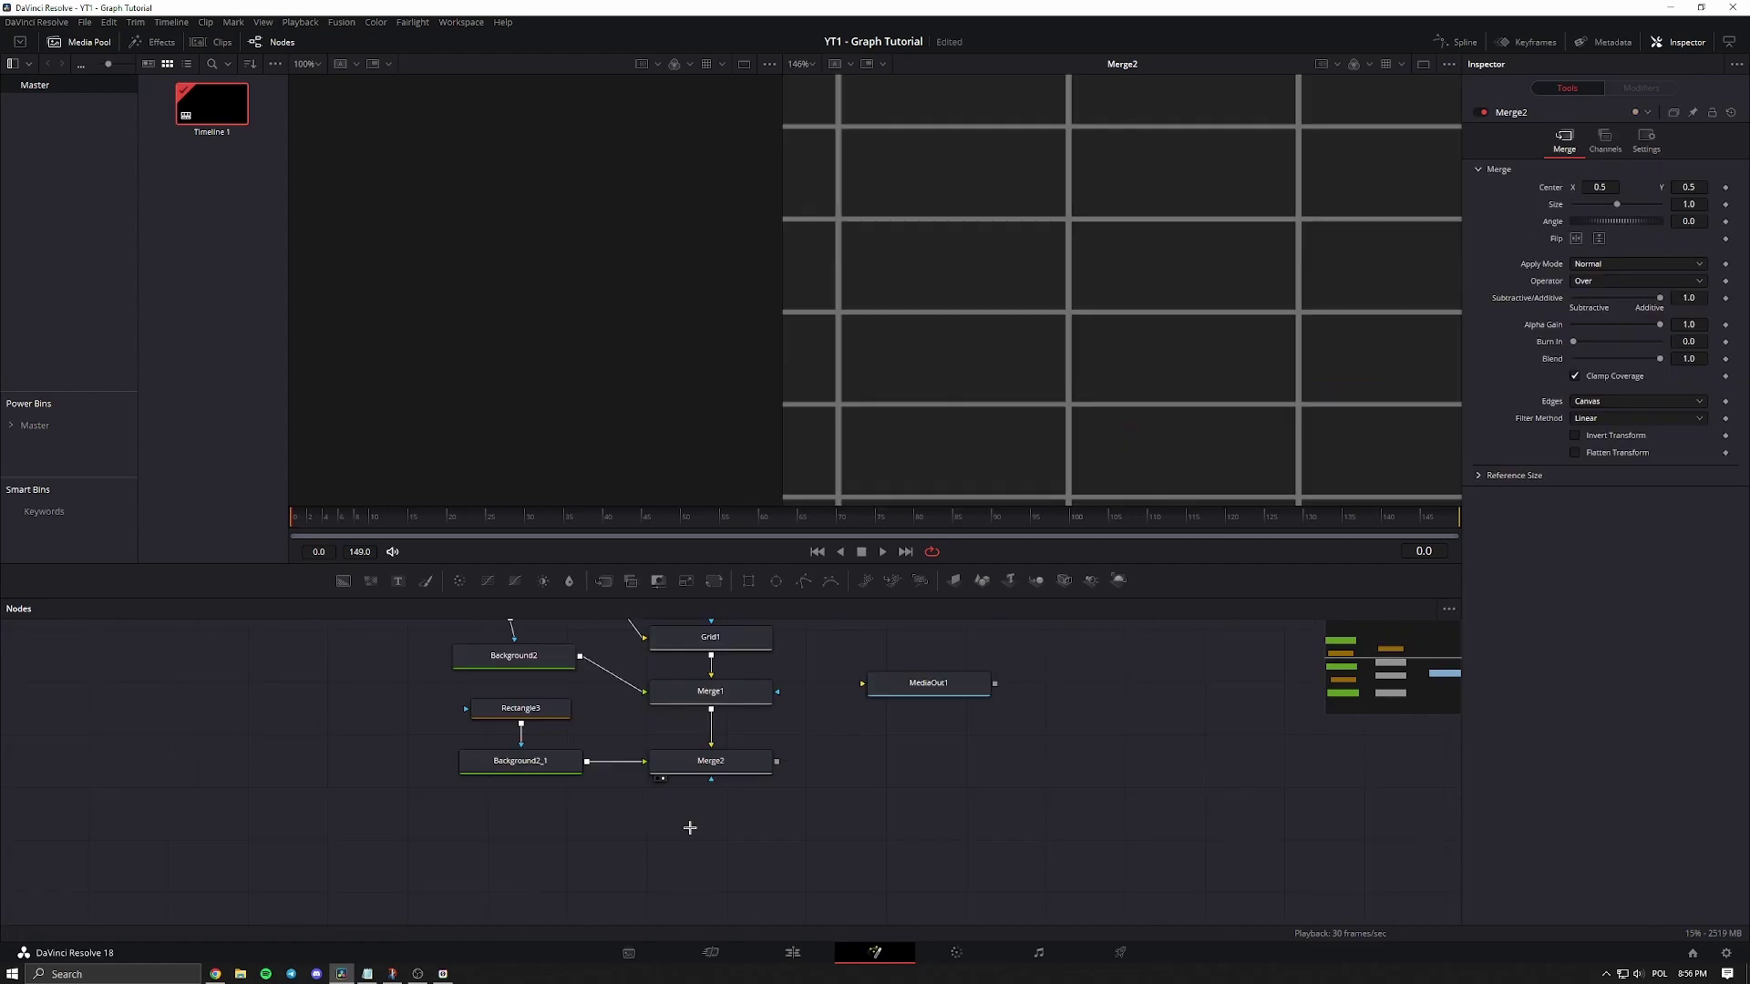
pyautogui.scroll(-5, 1155, 285)
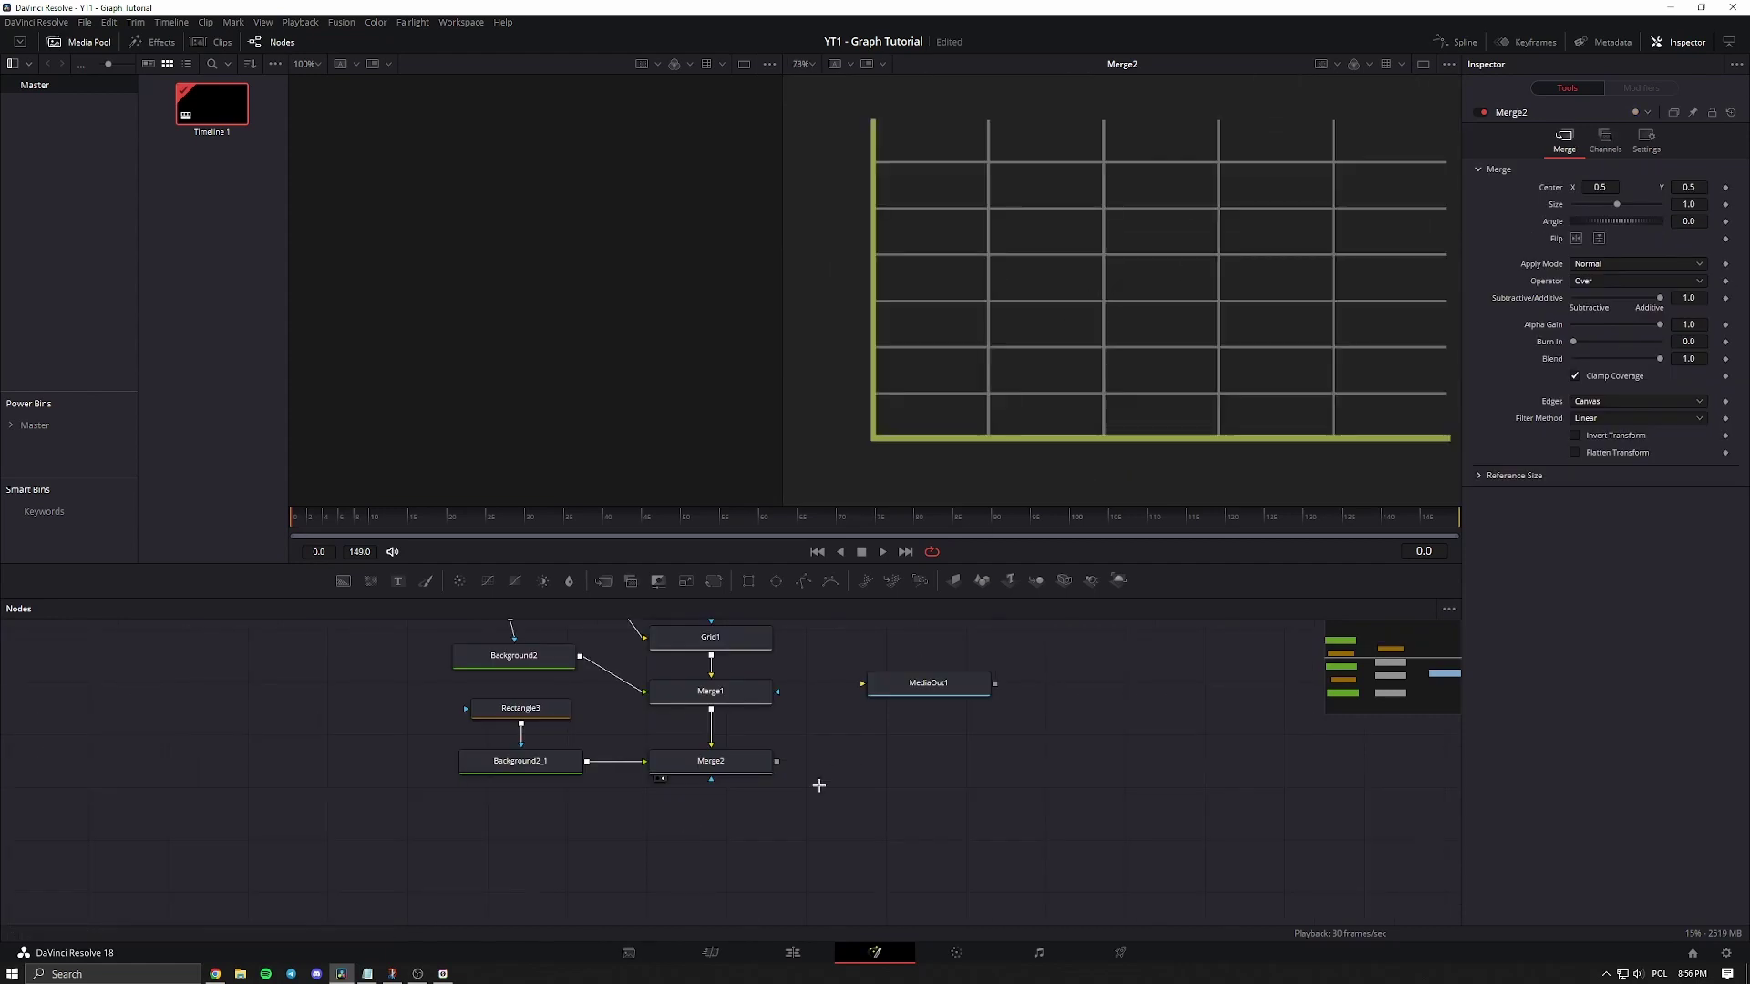
# Add a Displace node after Merge2 and connect a new Fast Noise node to it as the displacement source.
pyautogui.click(720, 768)
pyautogui.hotkey('shift', 'space')
pyautogui.write('displa')
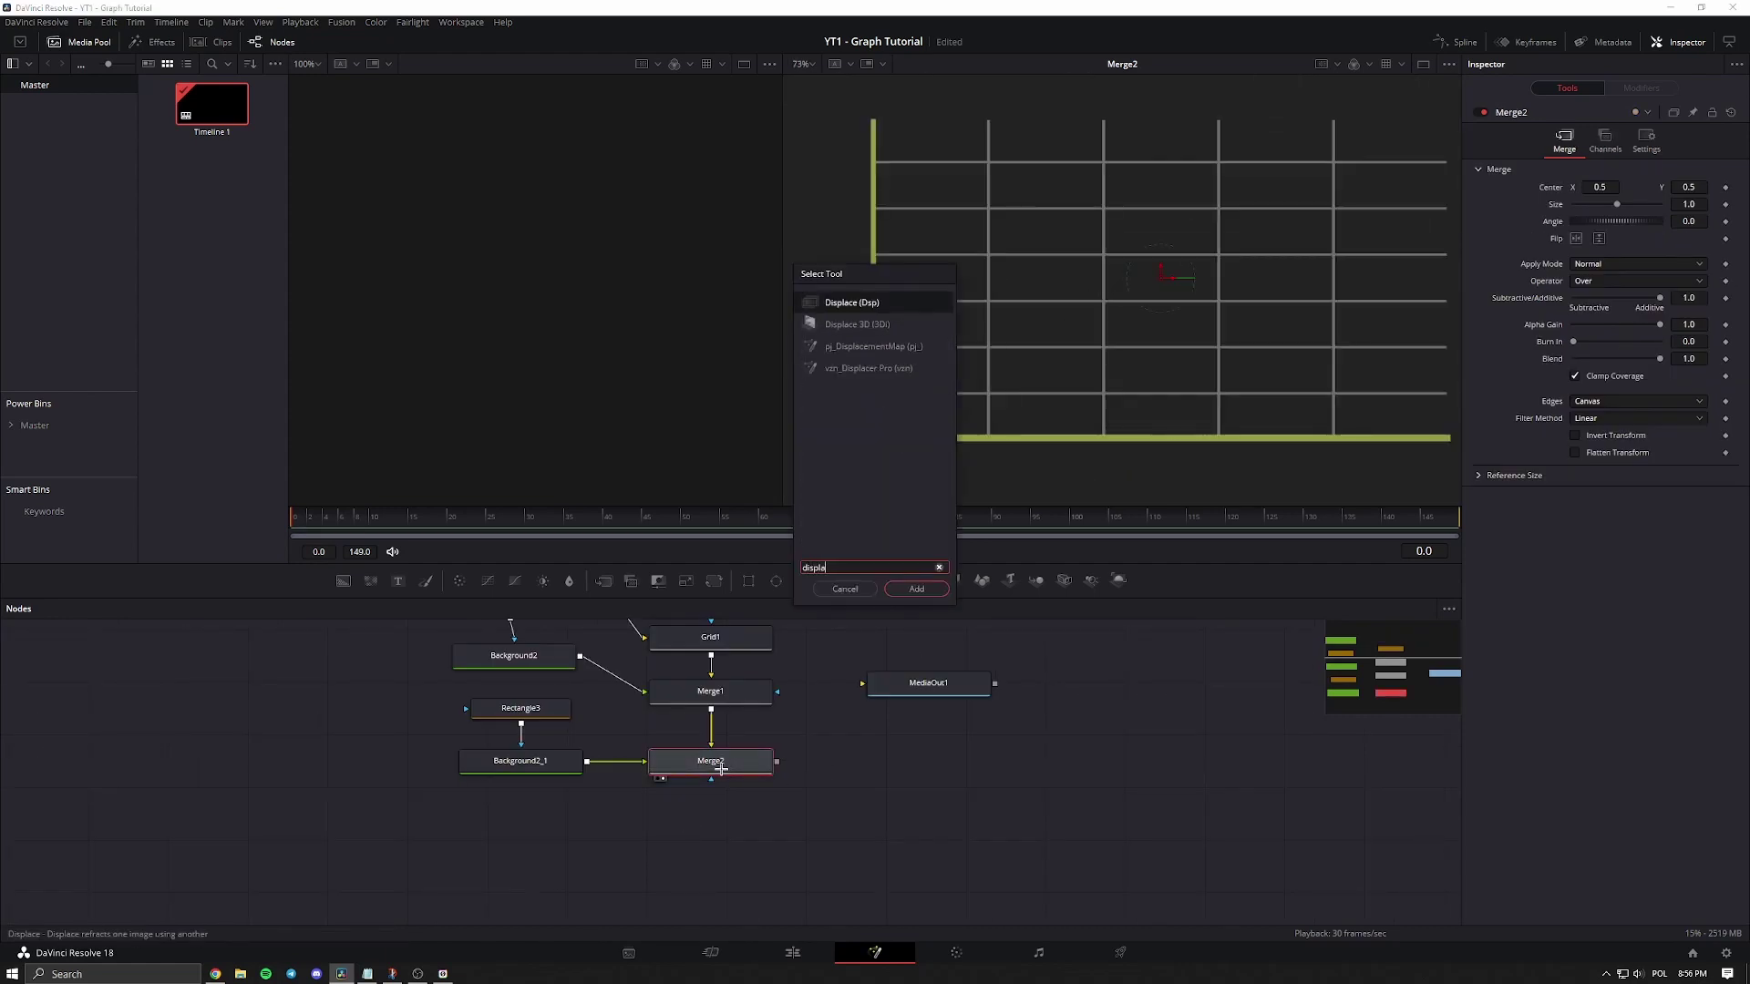
pyautogui.press('Return')
pyautogui.moveTo(370, 580); pyautogui.dragTo(512, 828)
pyautogui.moveTo(870, 761); pyautogui.dragTo(685, 828)
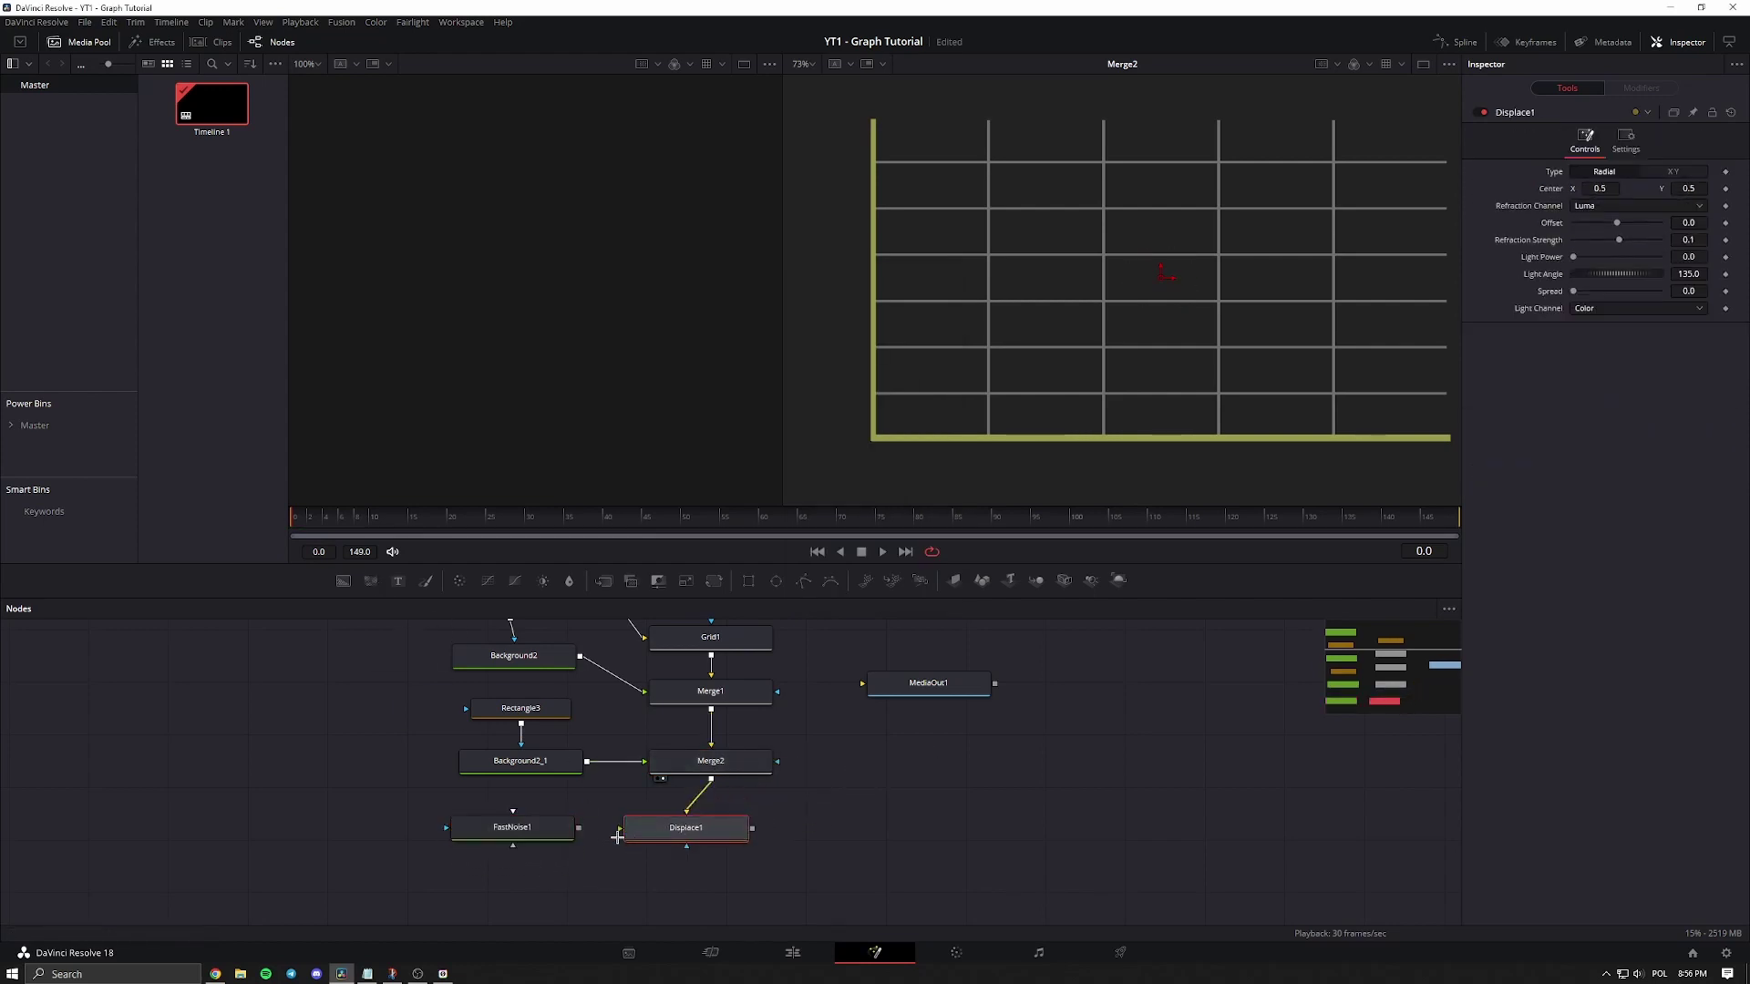
pyautogui.moveTo(579, 828); pyautogui.dragTo(638, 830)
# Set the Fast Noise scale to 20.0 and show the Displace node's result in the viewer.
pyautogui.click(549, 826)
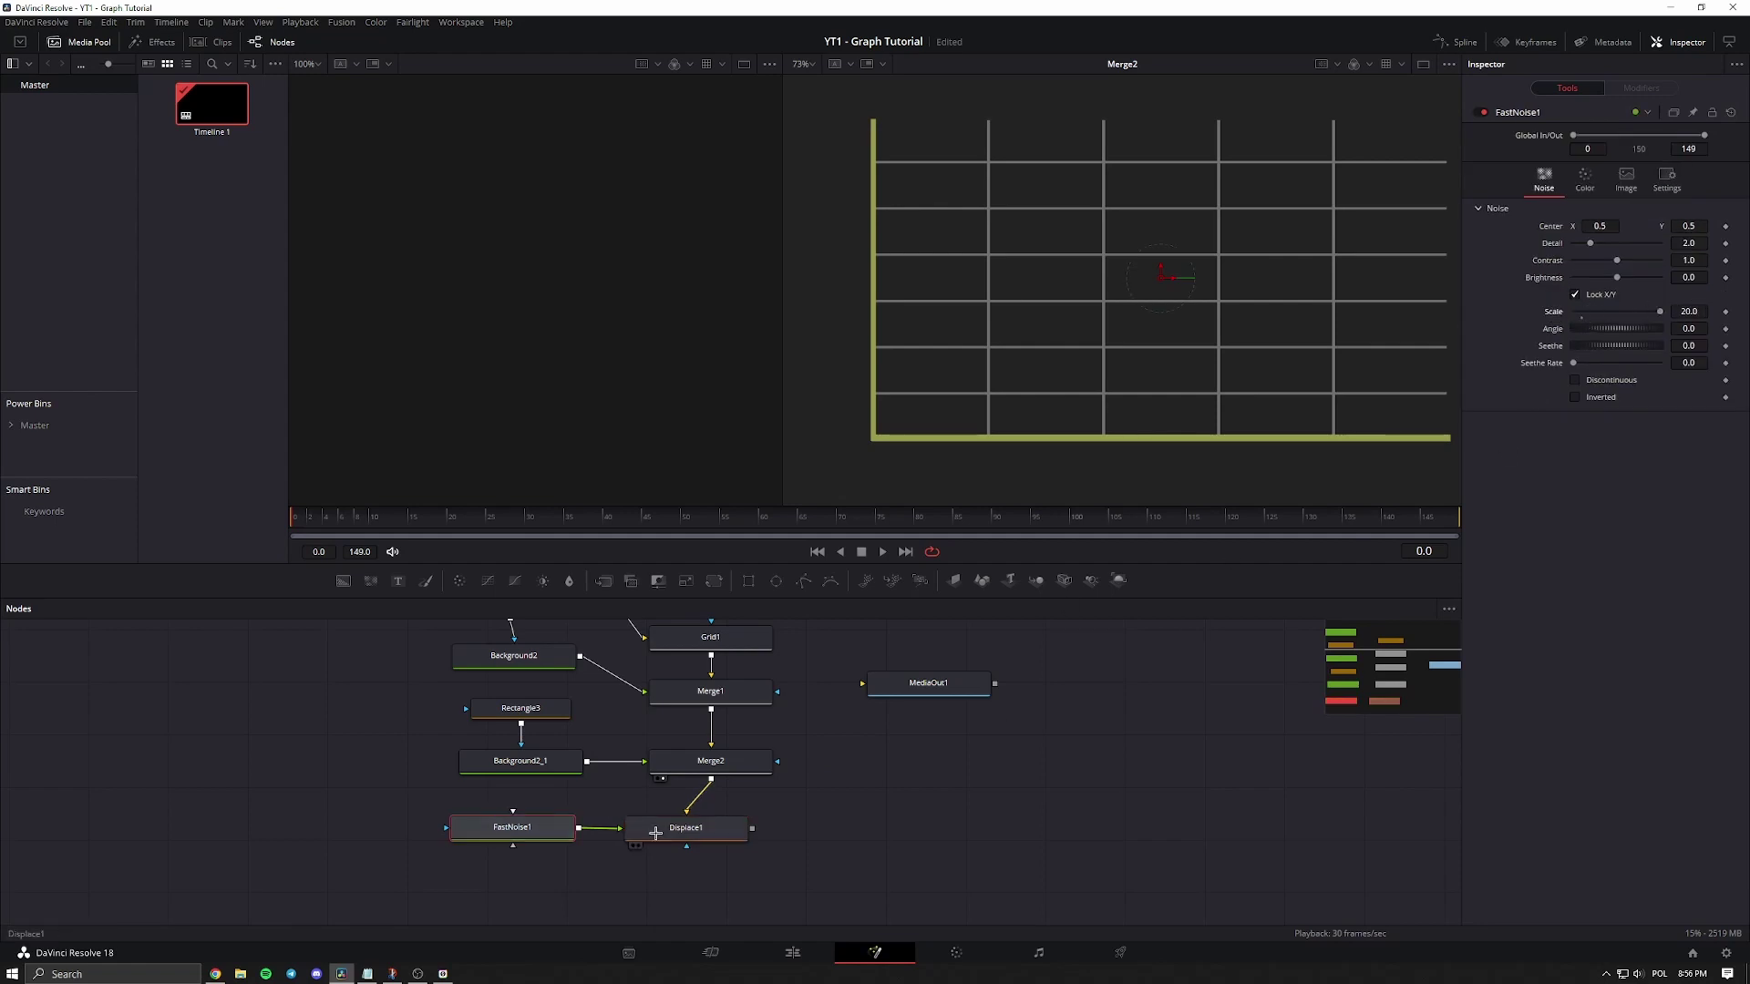
pyautogui.press('2')
pyautogui.click(724, 825)
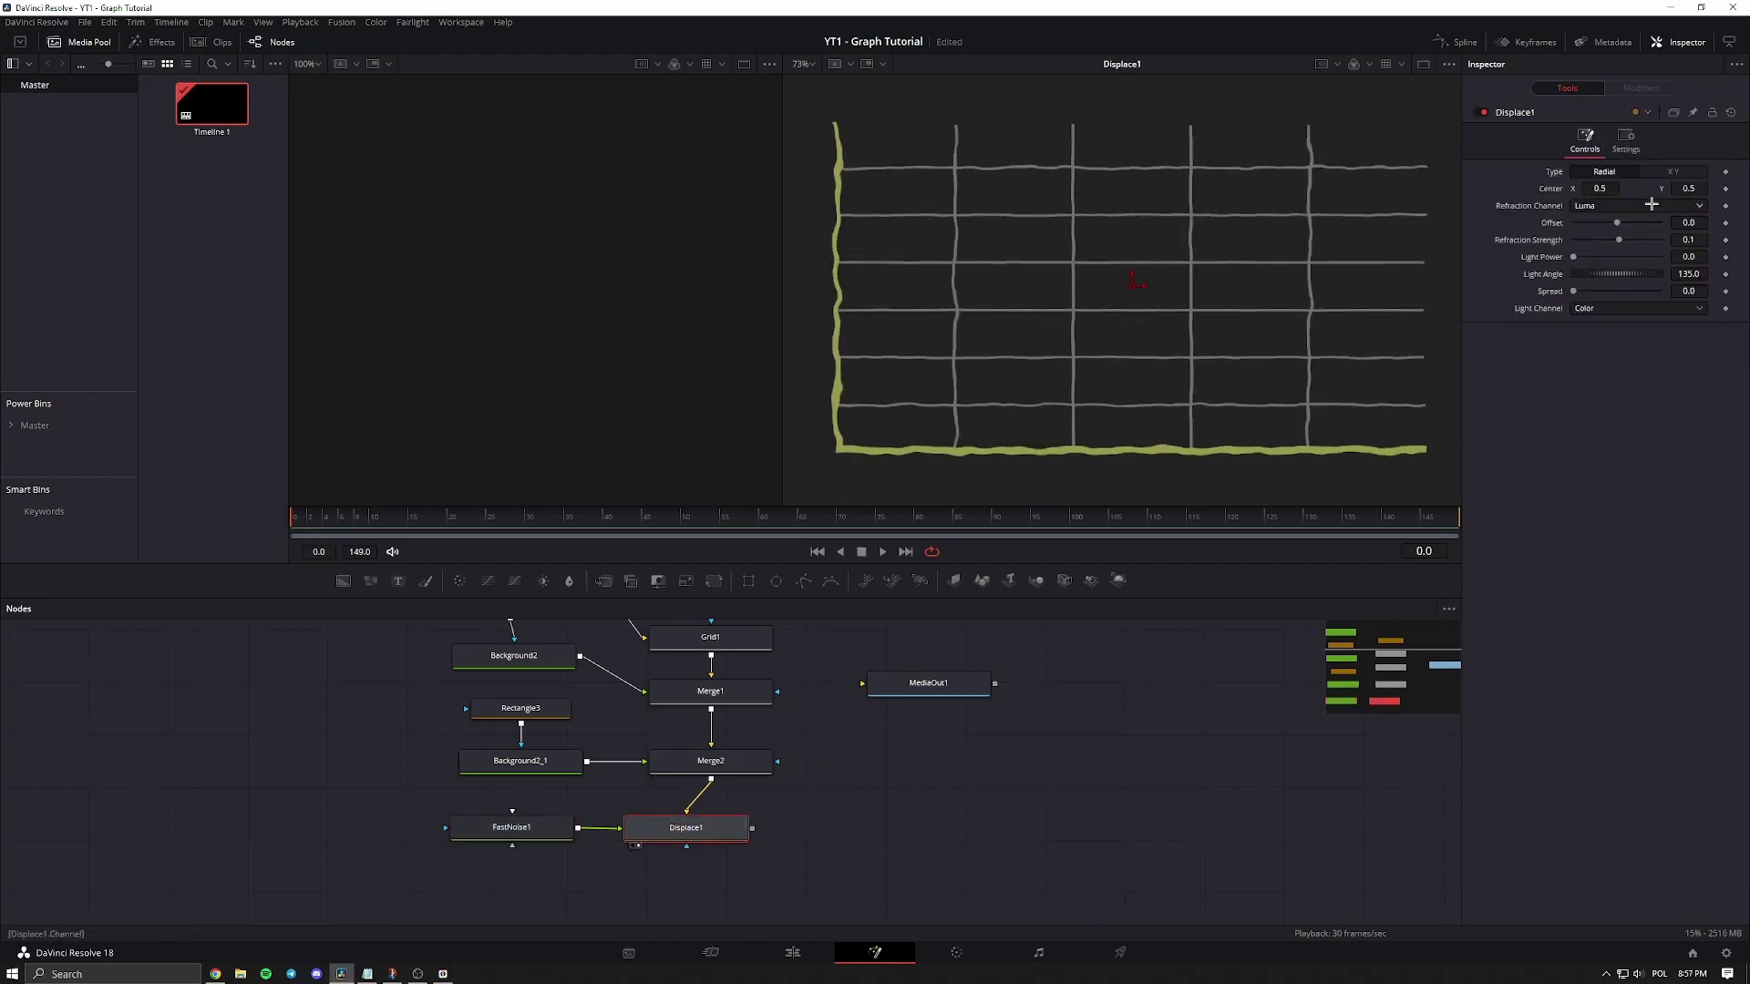
# Switch the Displace type to XY with an X Refraction of 0.00081 and a Y Refraction of -0.00214.
pyautogui.click(1692, 171)
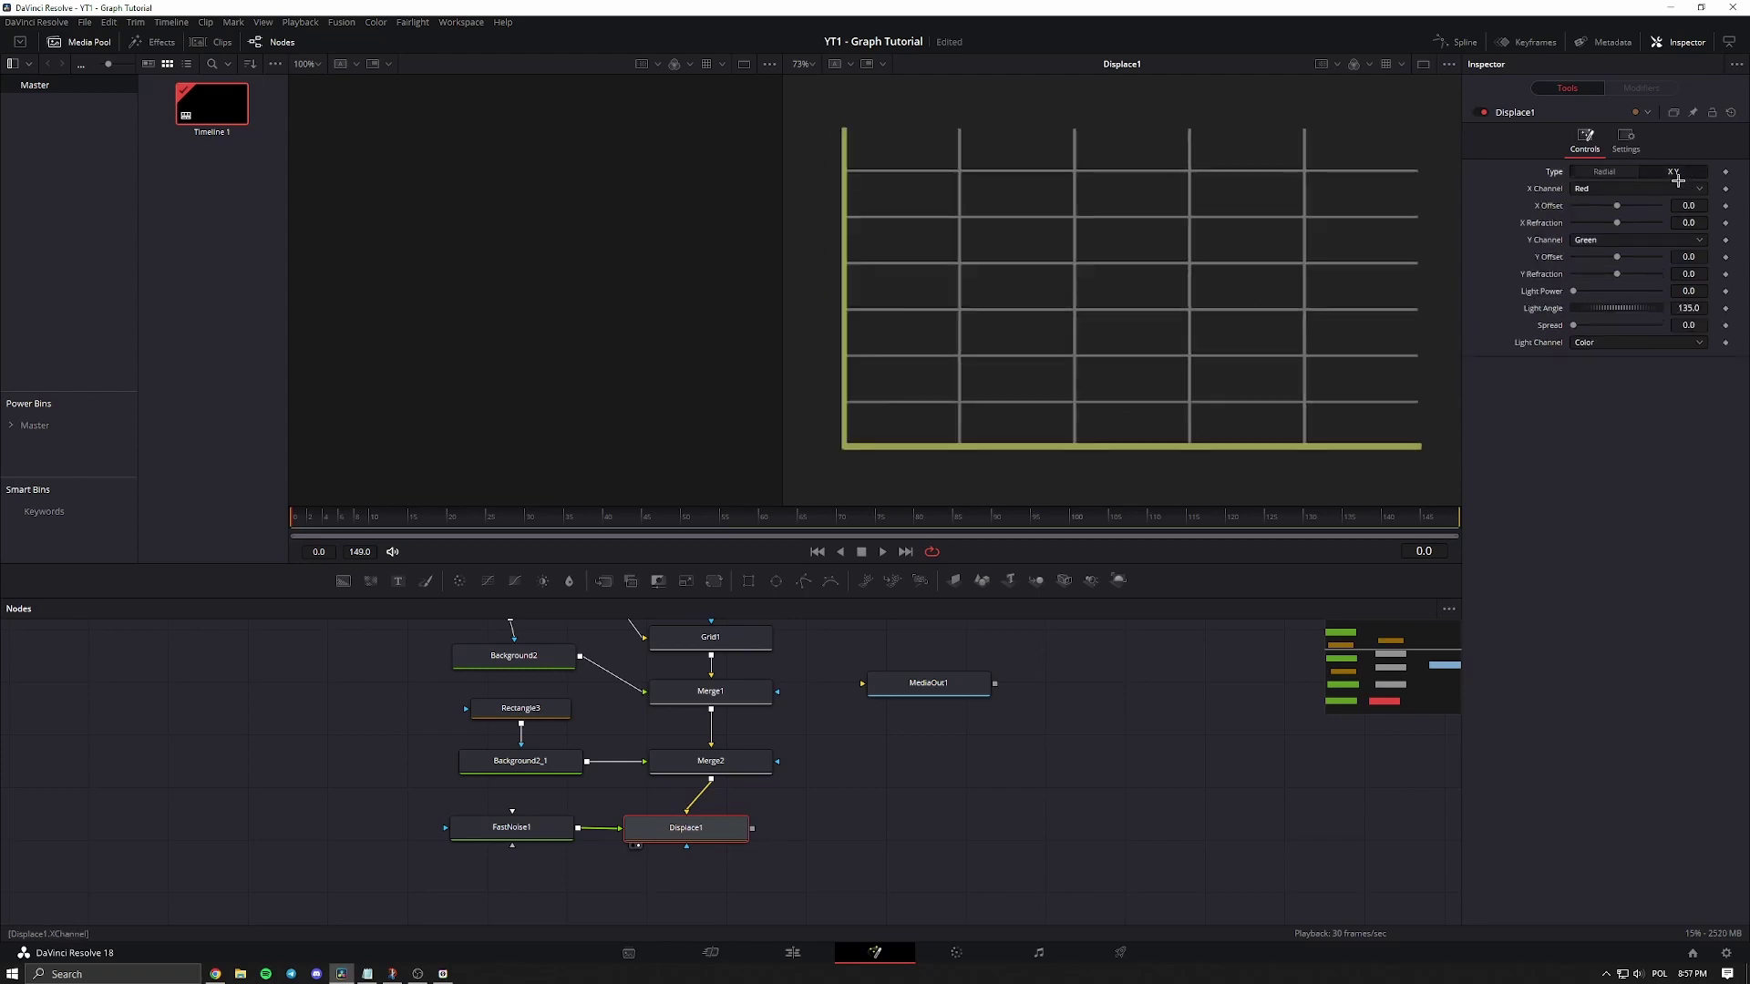
pyautogui.click(1688, 223)
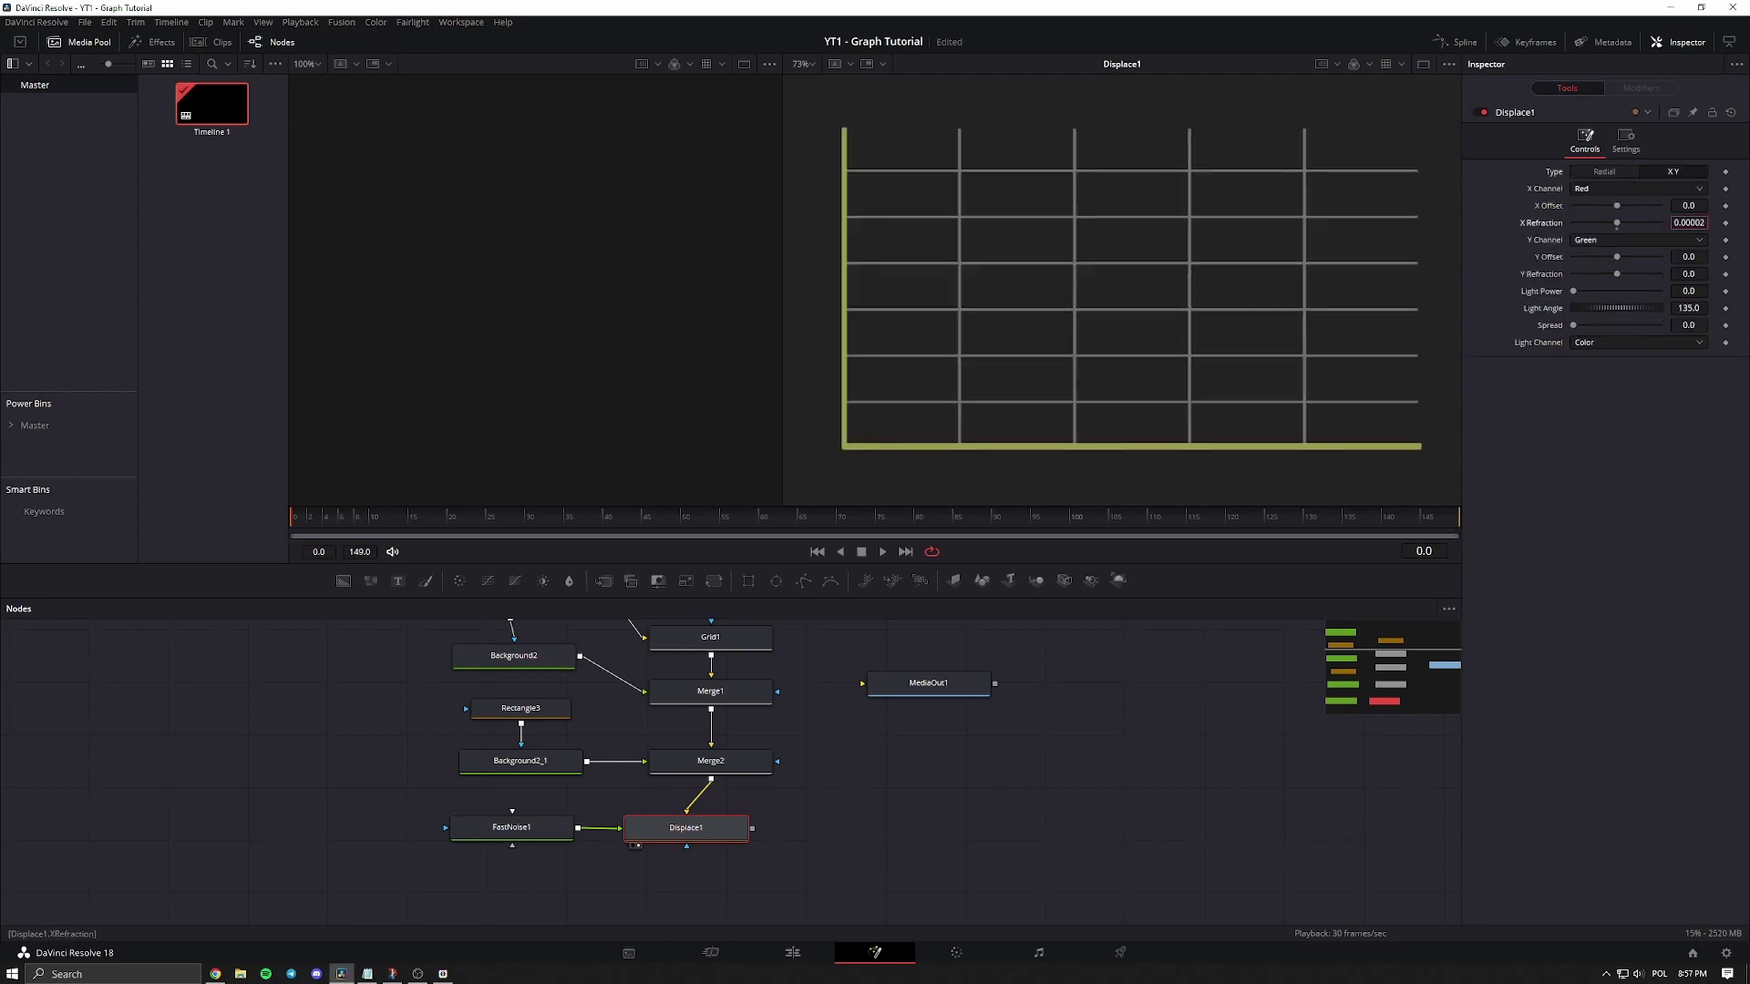
pyautogui.moveTo(1689, 223); pyautogui.dragTo(1702, 223)
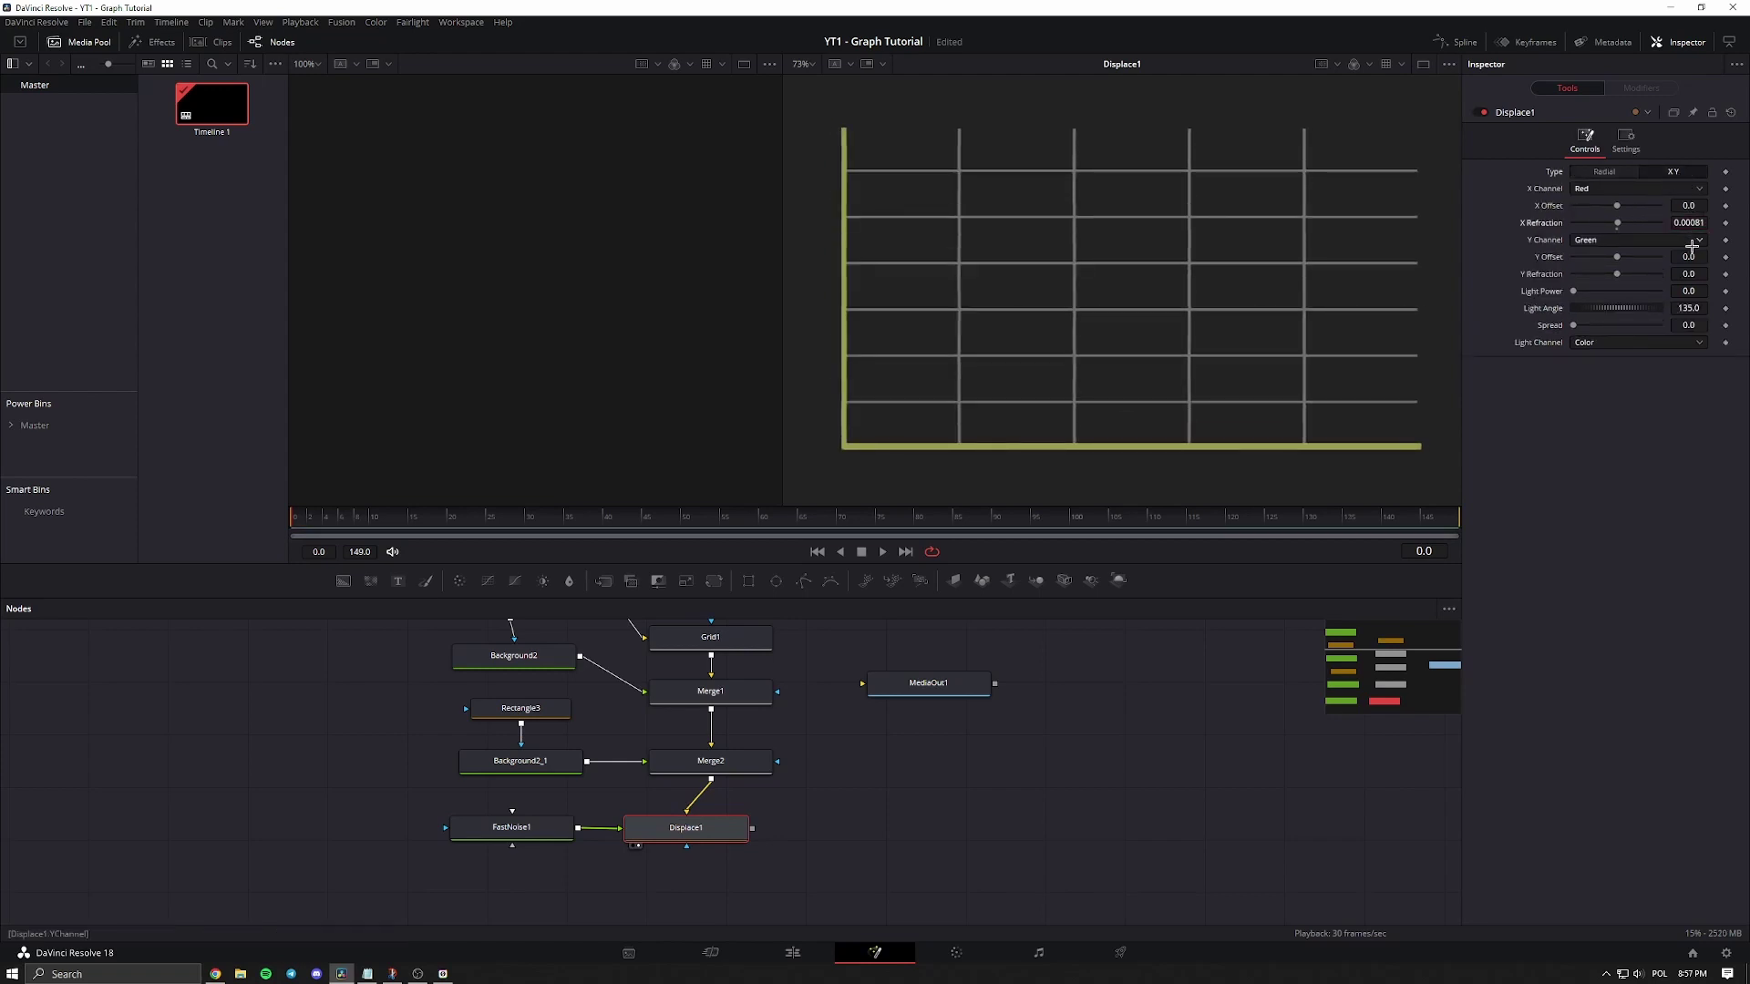
pyautogui.click(1689, 274)
pyautogui.scroll(-10, 1689, 275)
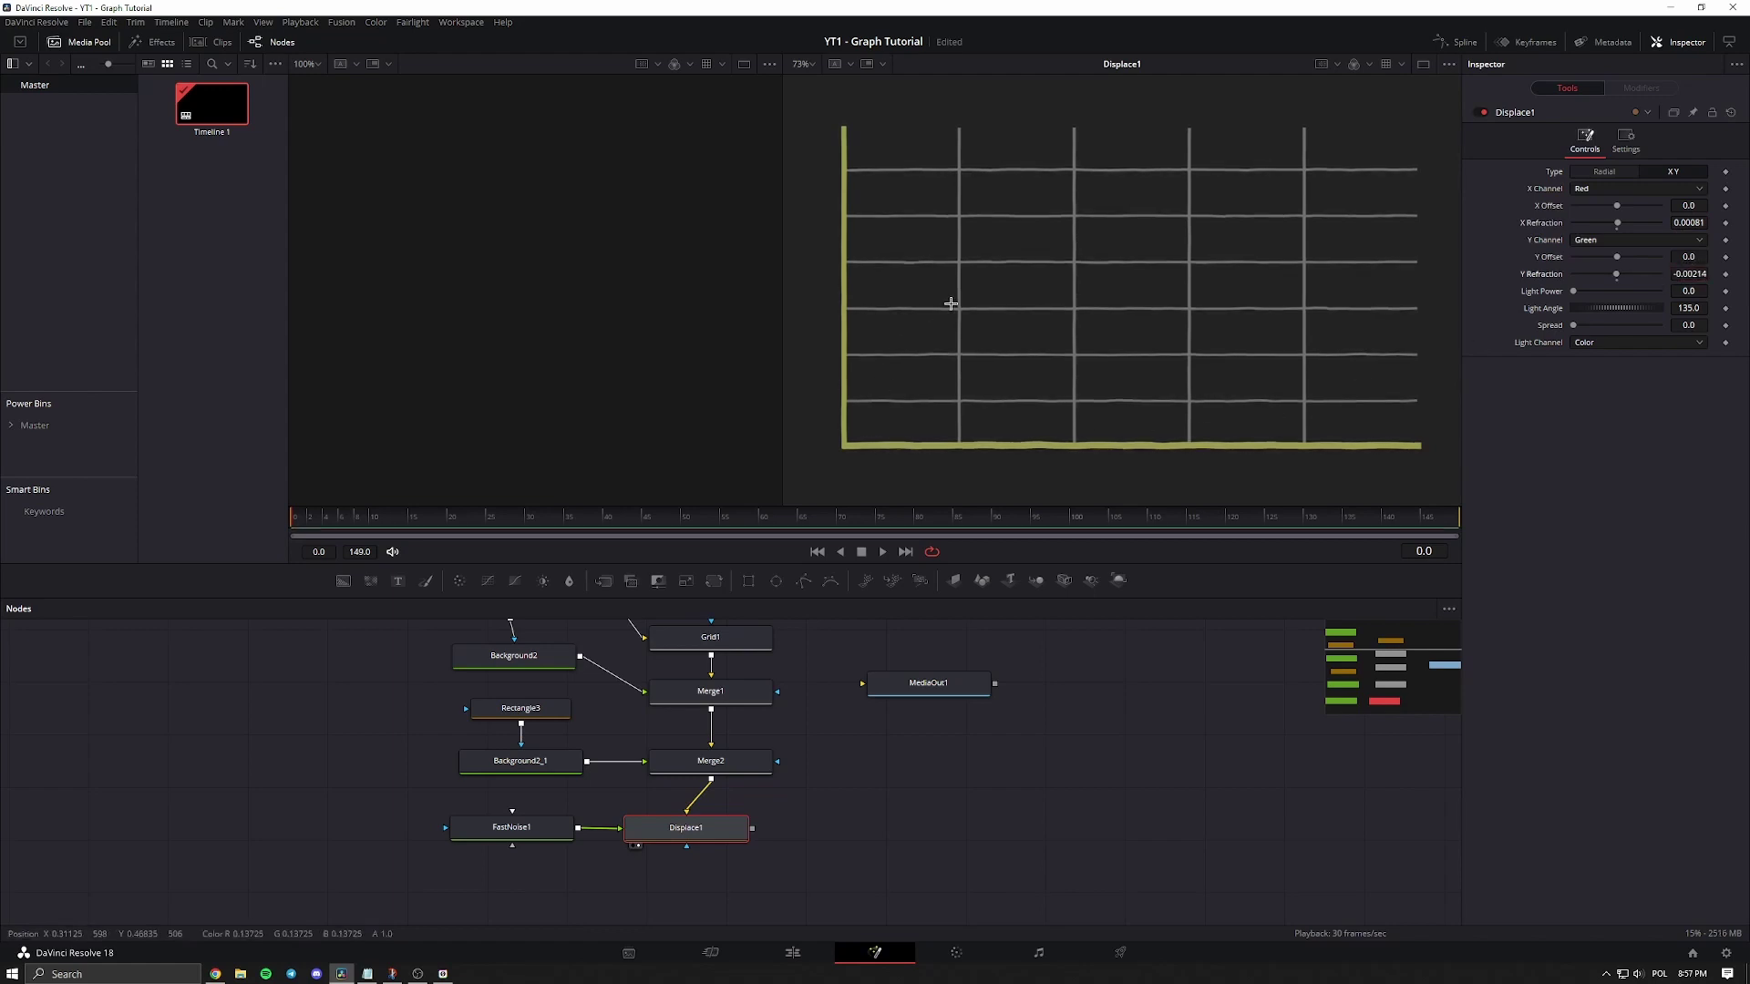
pyautogui.scroll(8, 961, 307)
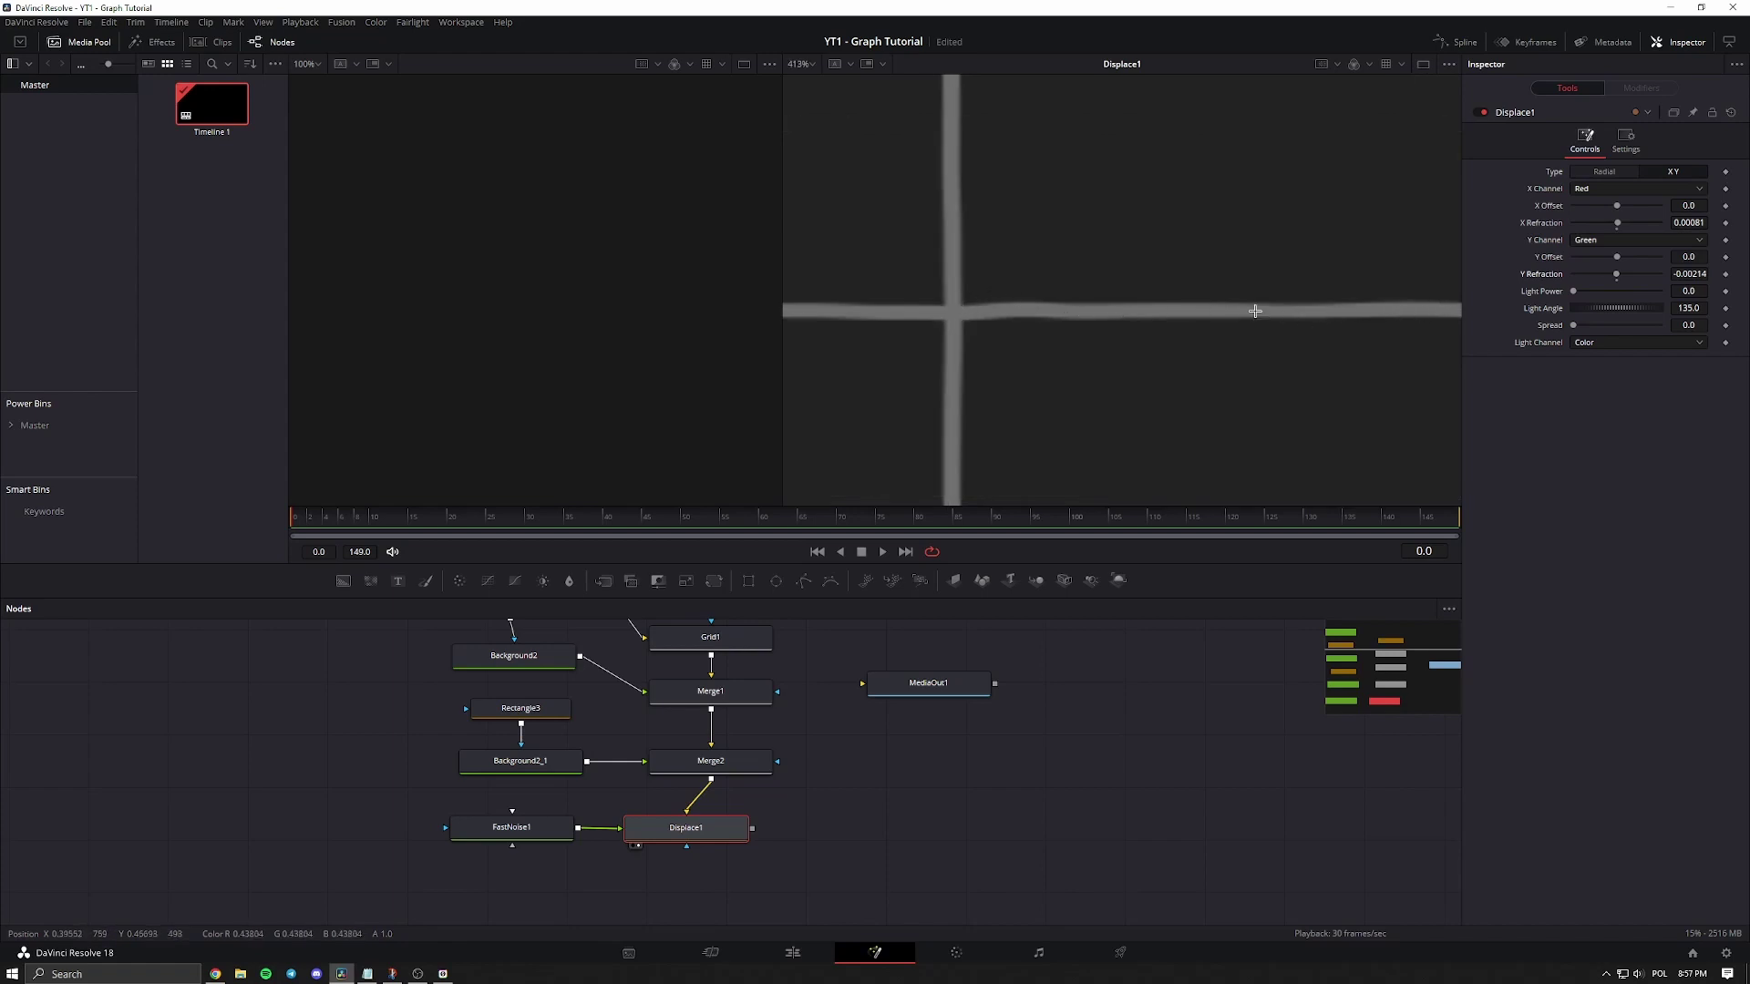
pyautogui.scroll(-5, 1022, 306)
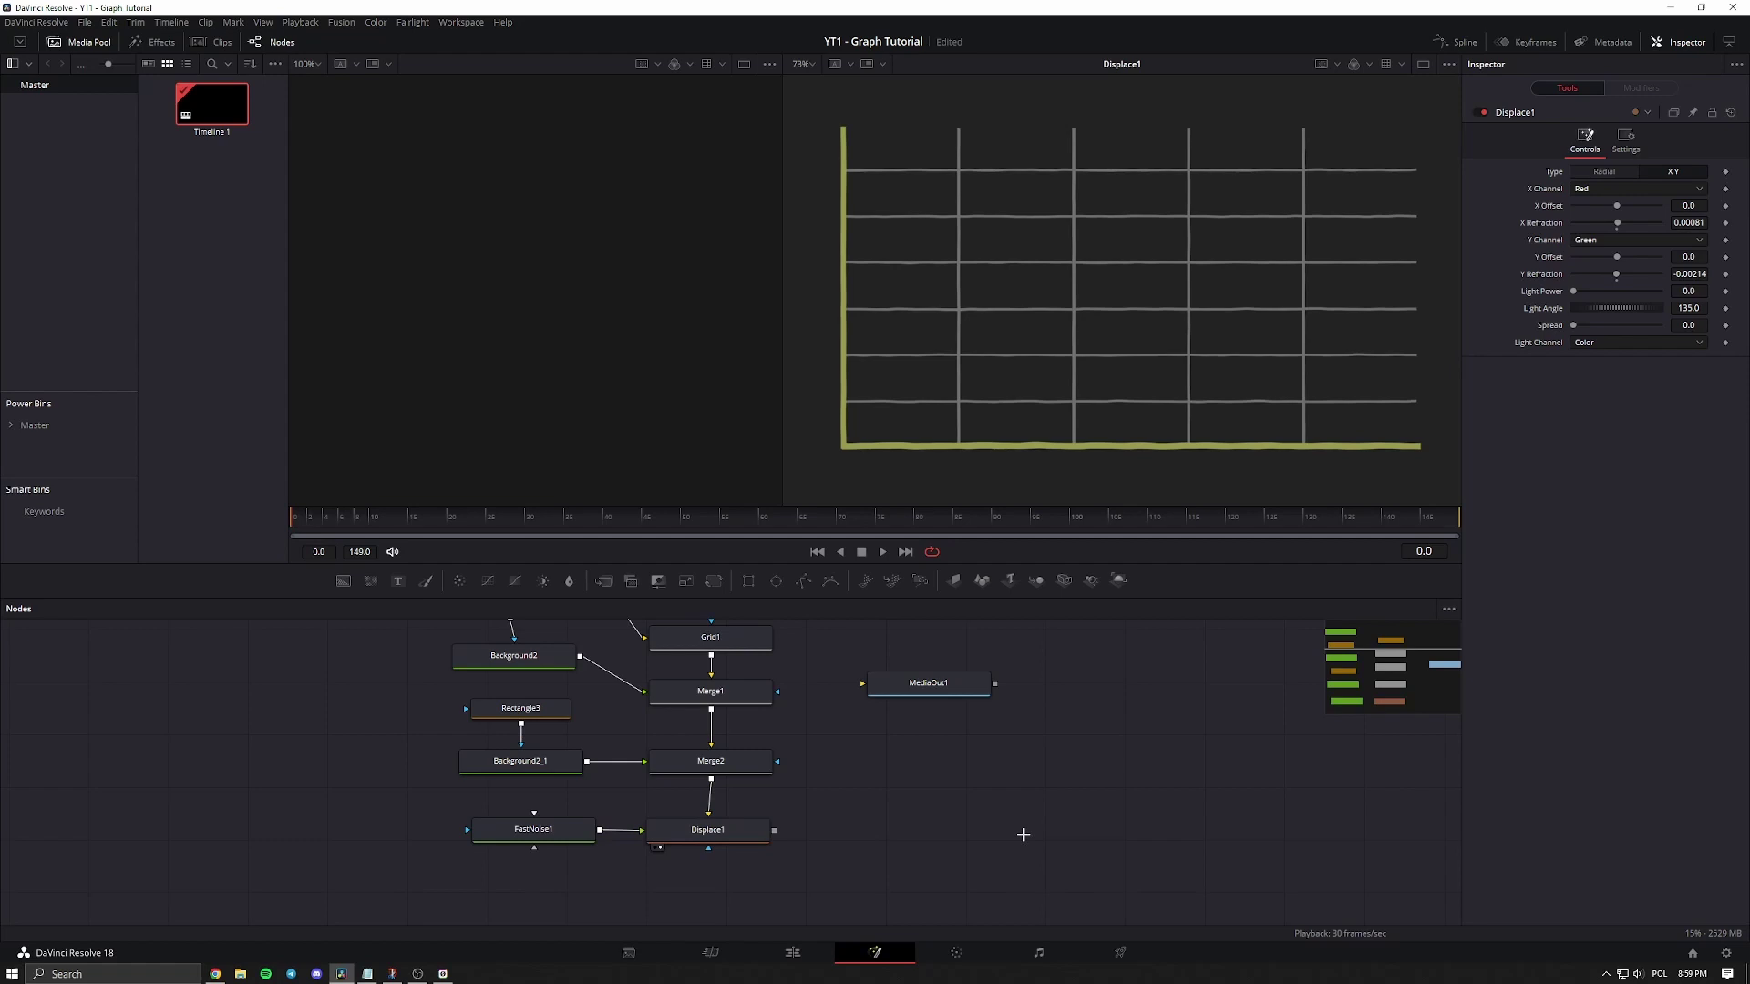
# Merge a Text+ node with the Displace node's output and show the Merge3 result in the viewer.
pyautogui.click(742, 838)
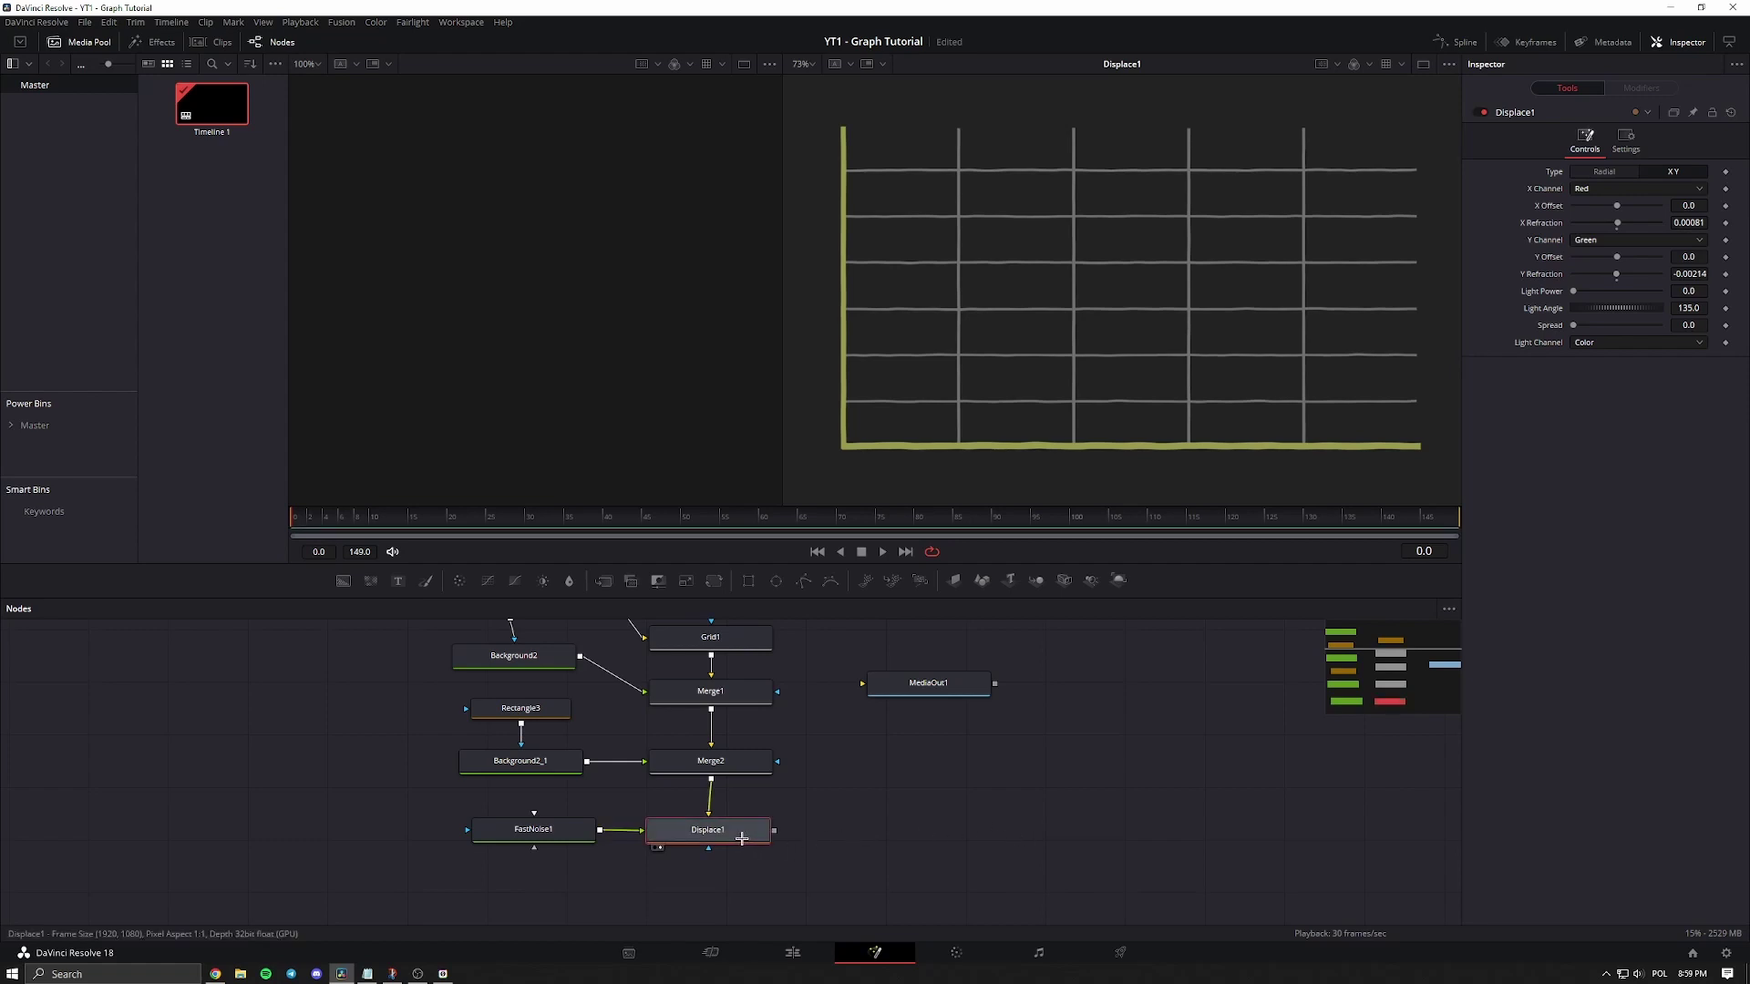
pyautogui.hotkey('shift', 'space')
pyautogui.write('text')
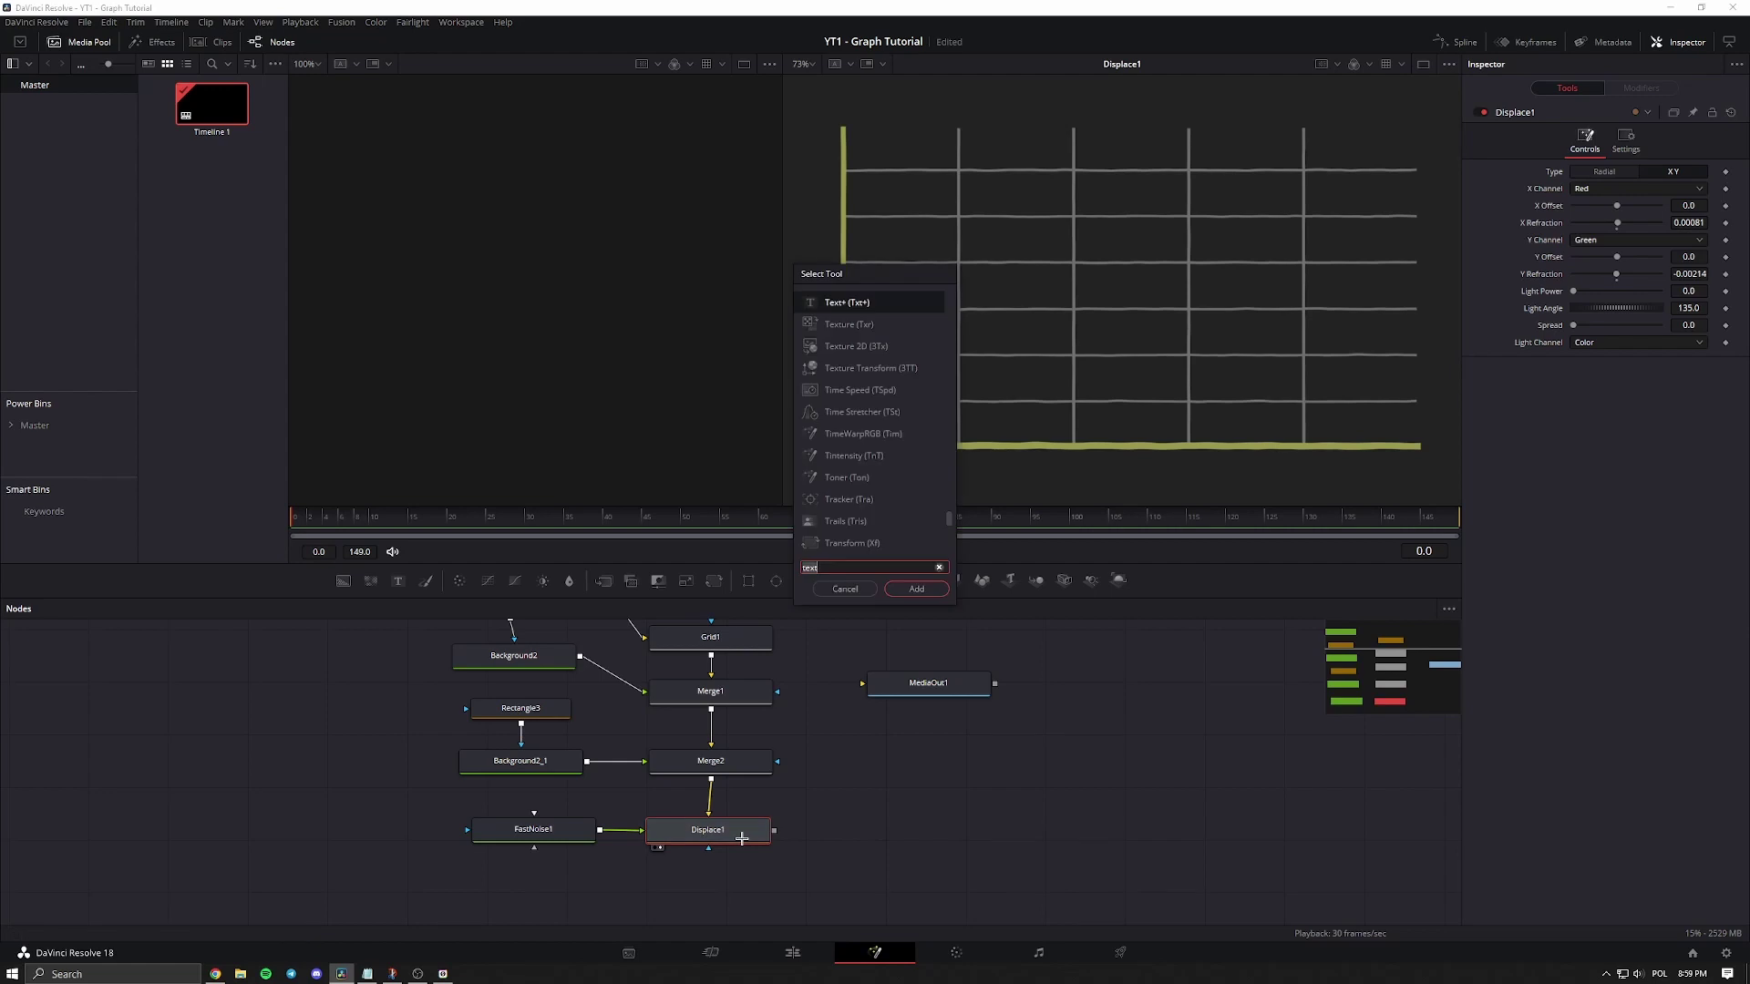
pyautogui.press('Return')
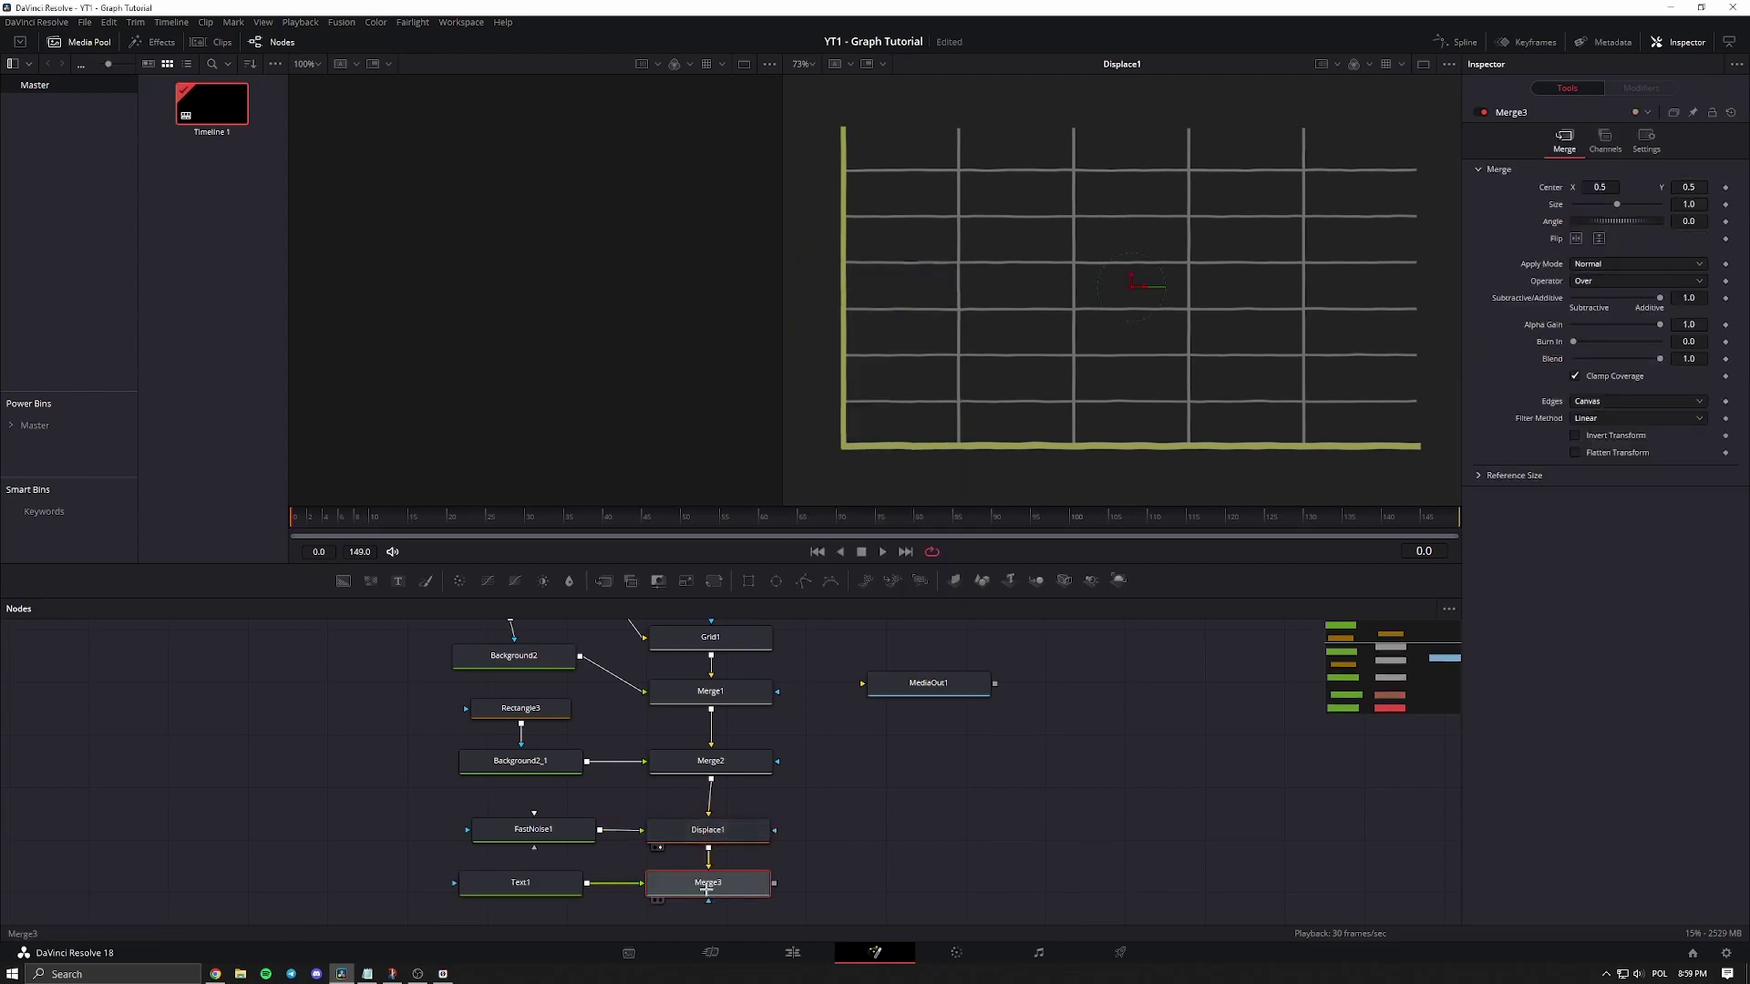
pyautogui.press('1')
# Set the Text1 content to 0 in SF Pro Text Bold and anchor it horizontally to the right.
pyautogui.click(521, 883)
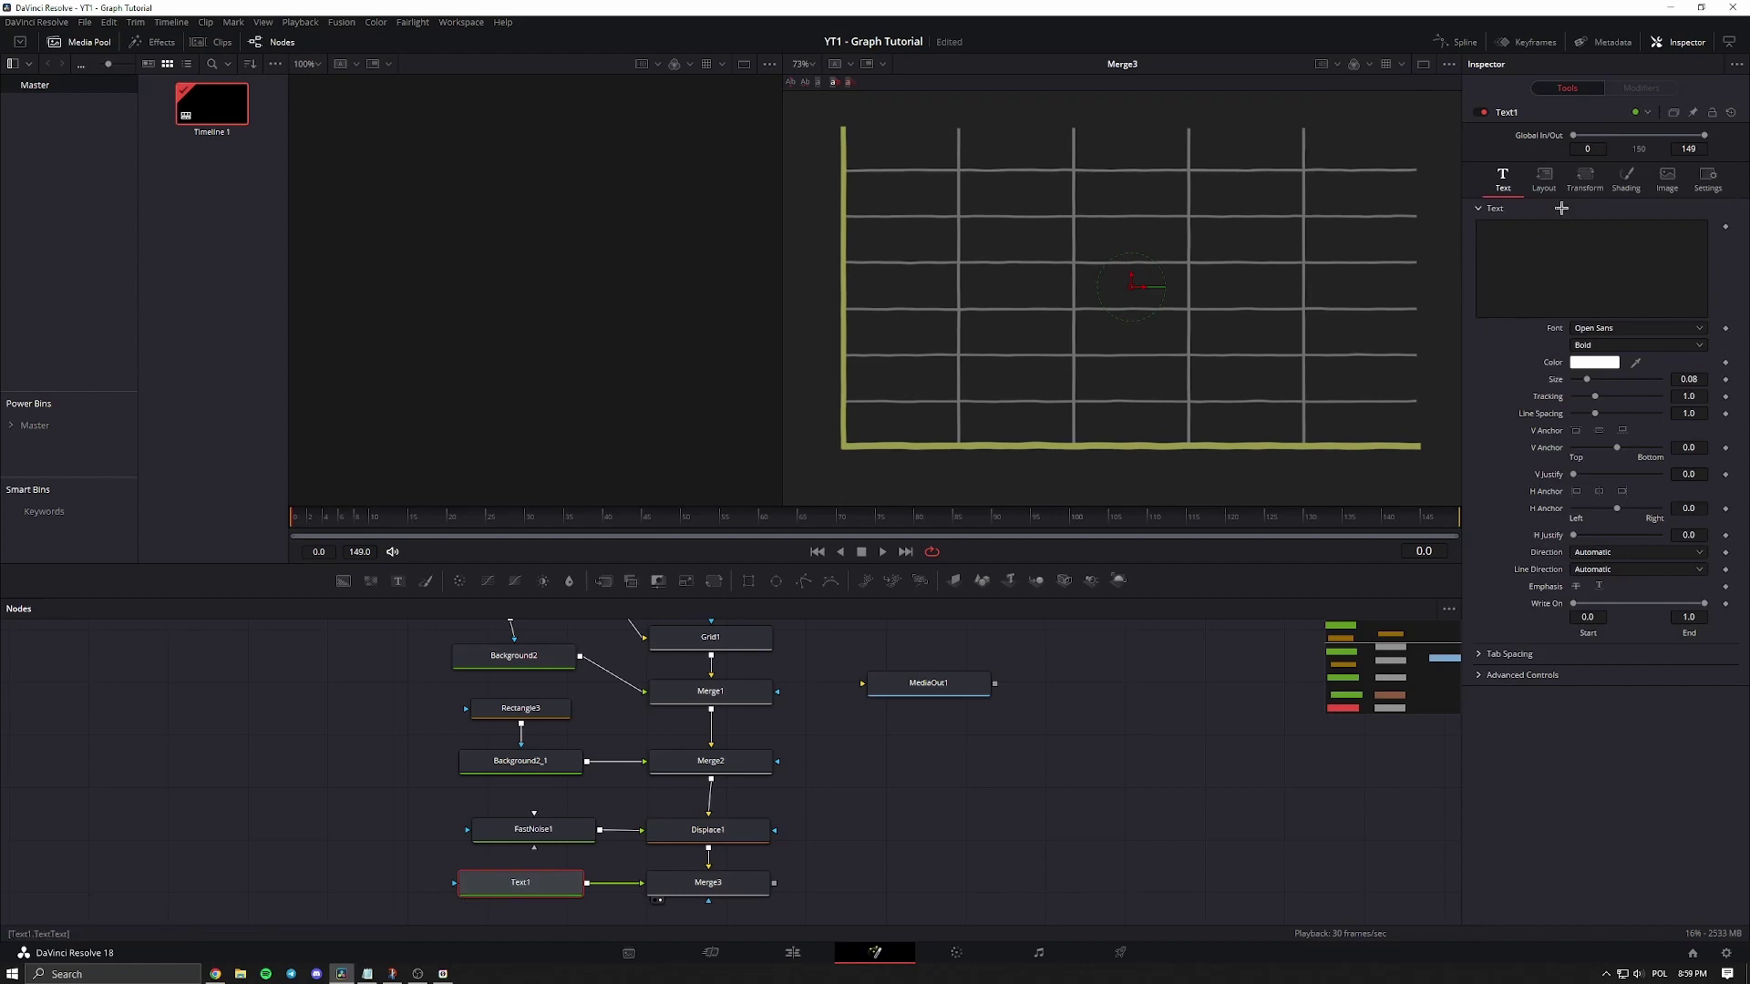
pyautogui.click(1527, 235)
pyautogui.write('0')
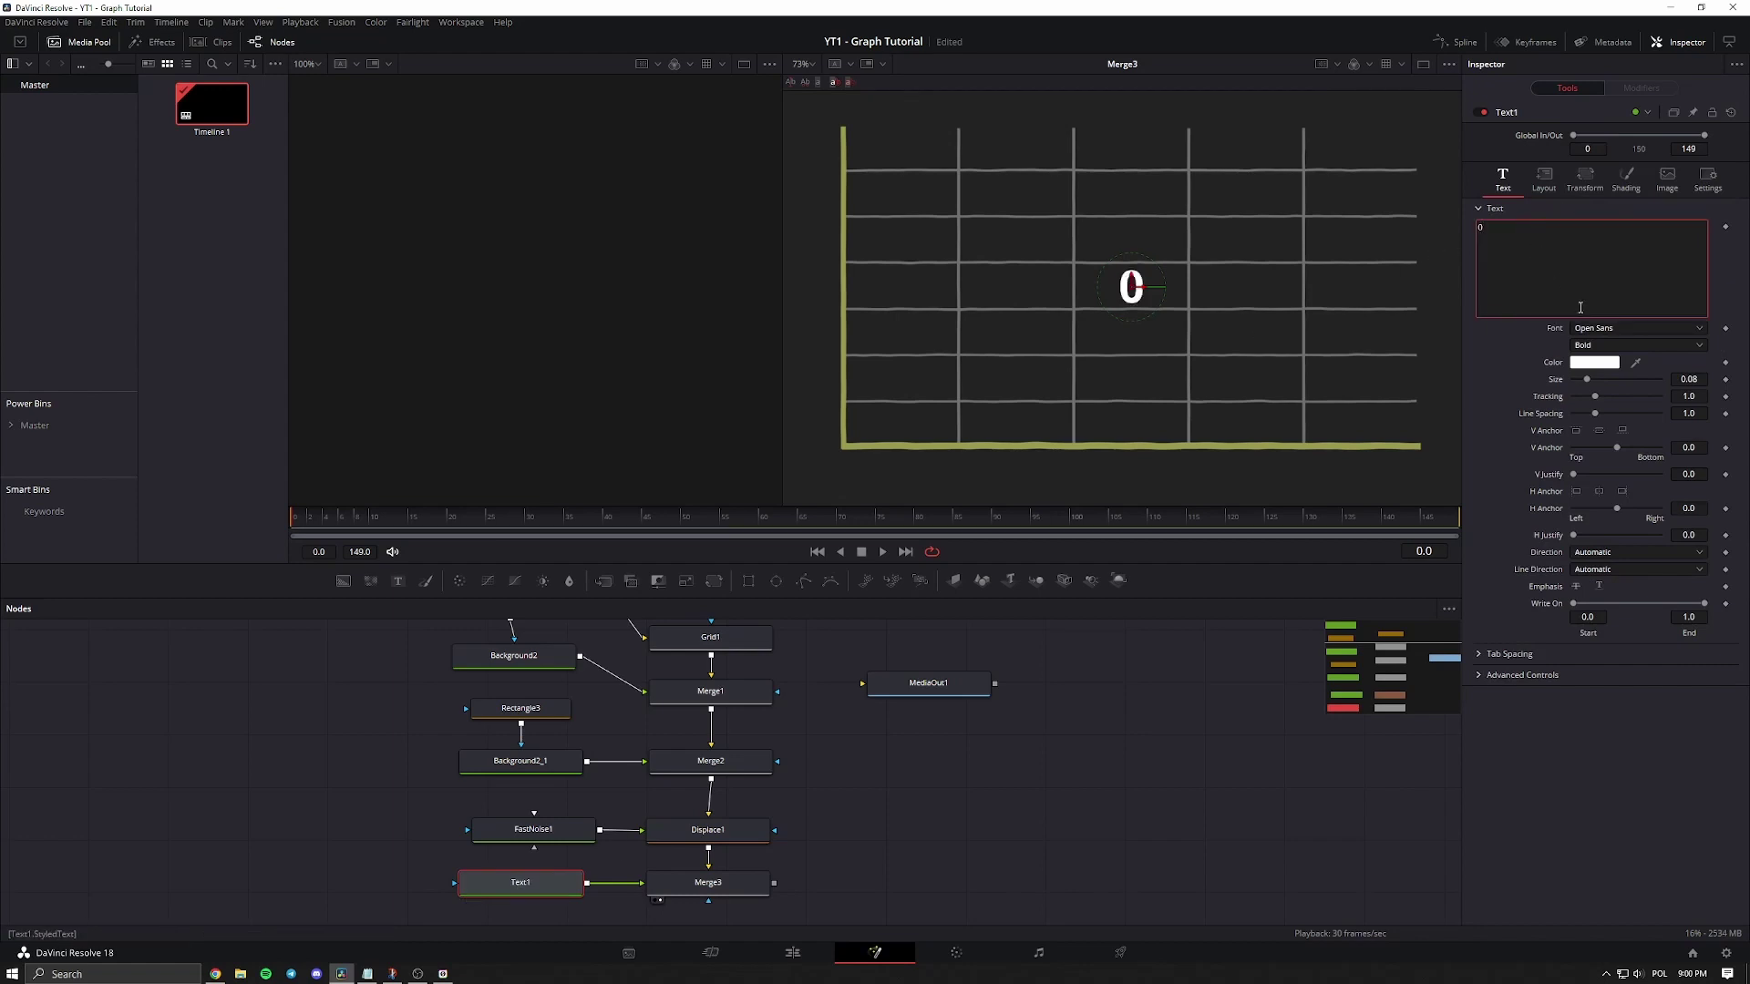
pyautogui.click(1601, 332)
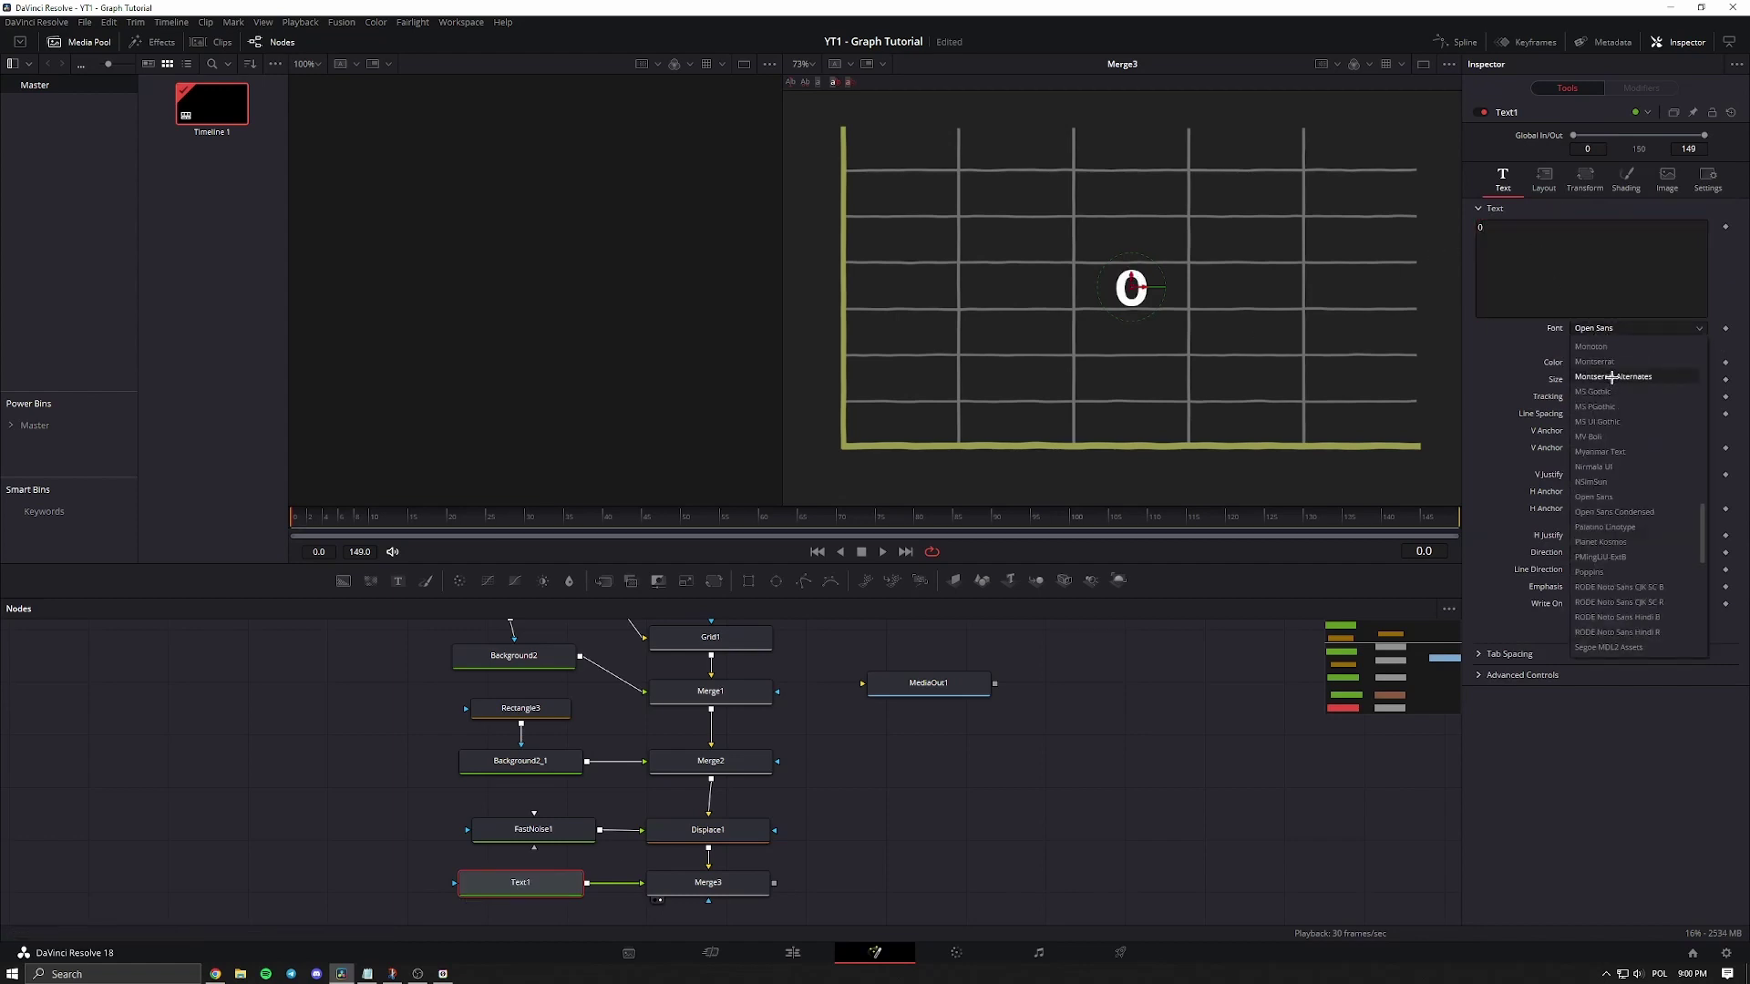
pyautogui.scroll(-2, 1617, 387)
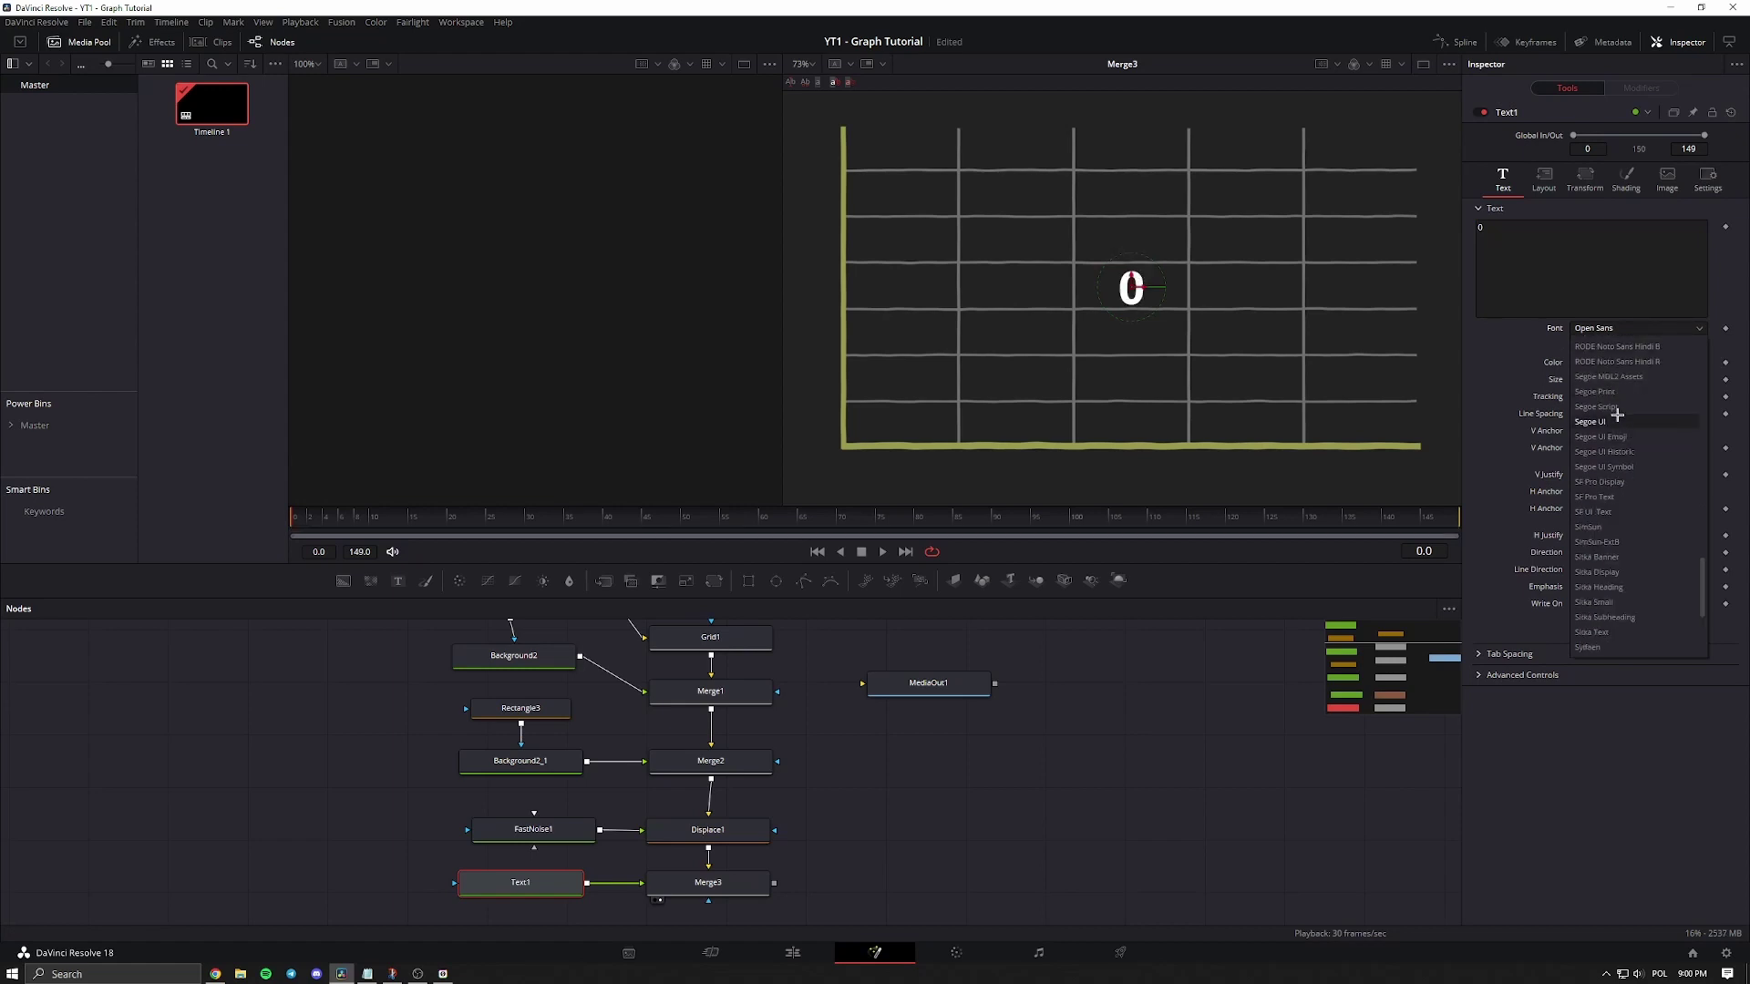
pyautogui.click(1621, 496)
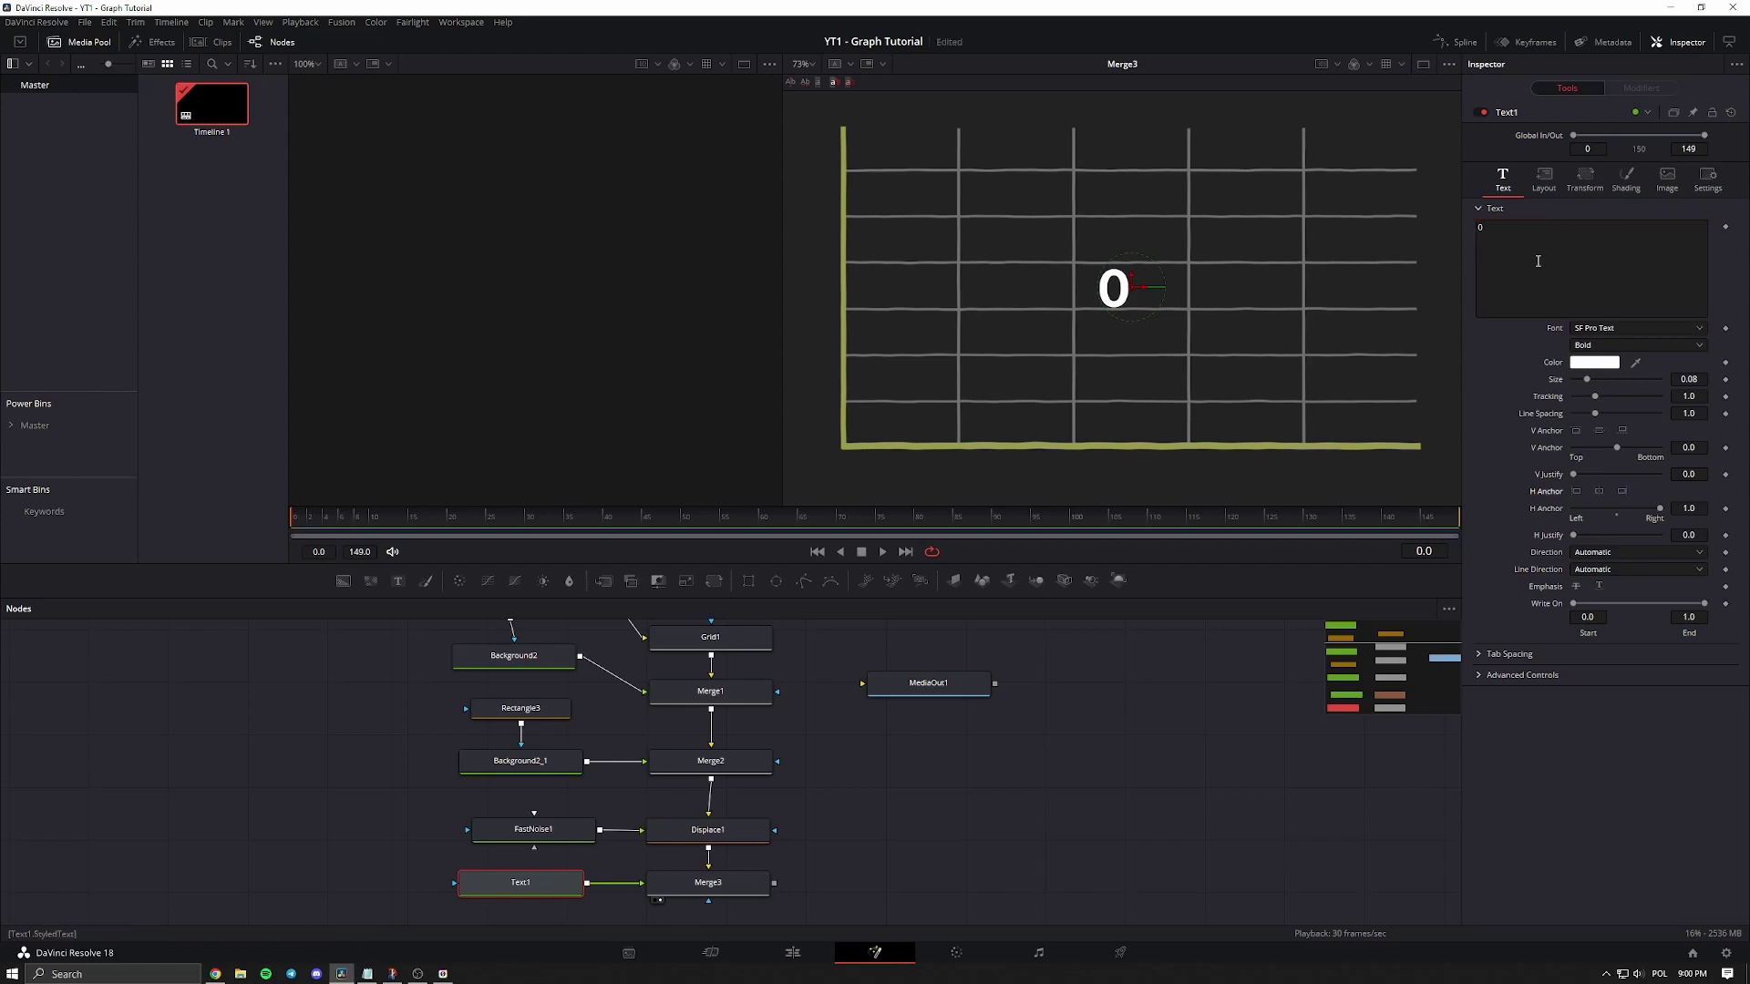
# Try out the right anchoring by adding extra w characters to the text, and restore it to 0.
pyautogui.click(1514, 234)
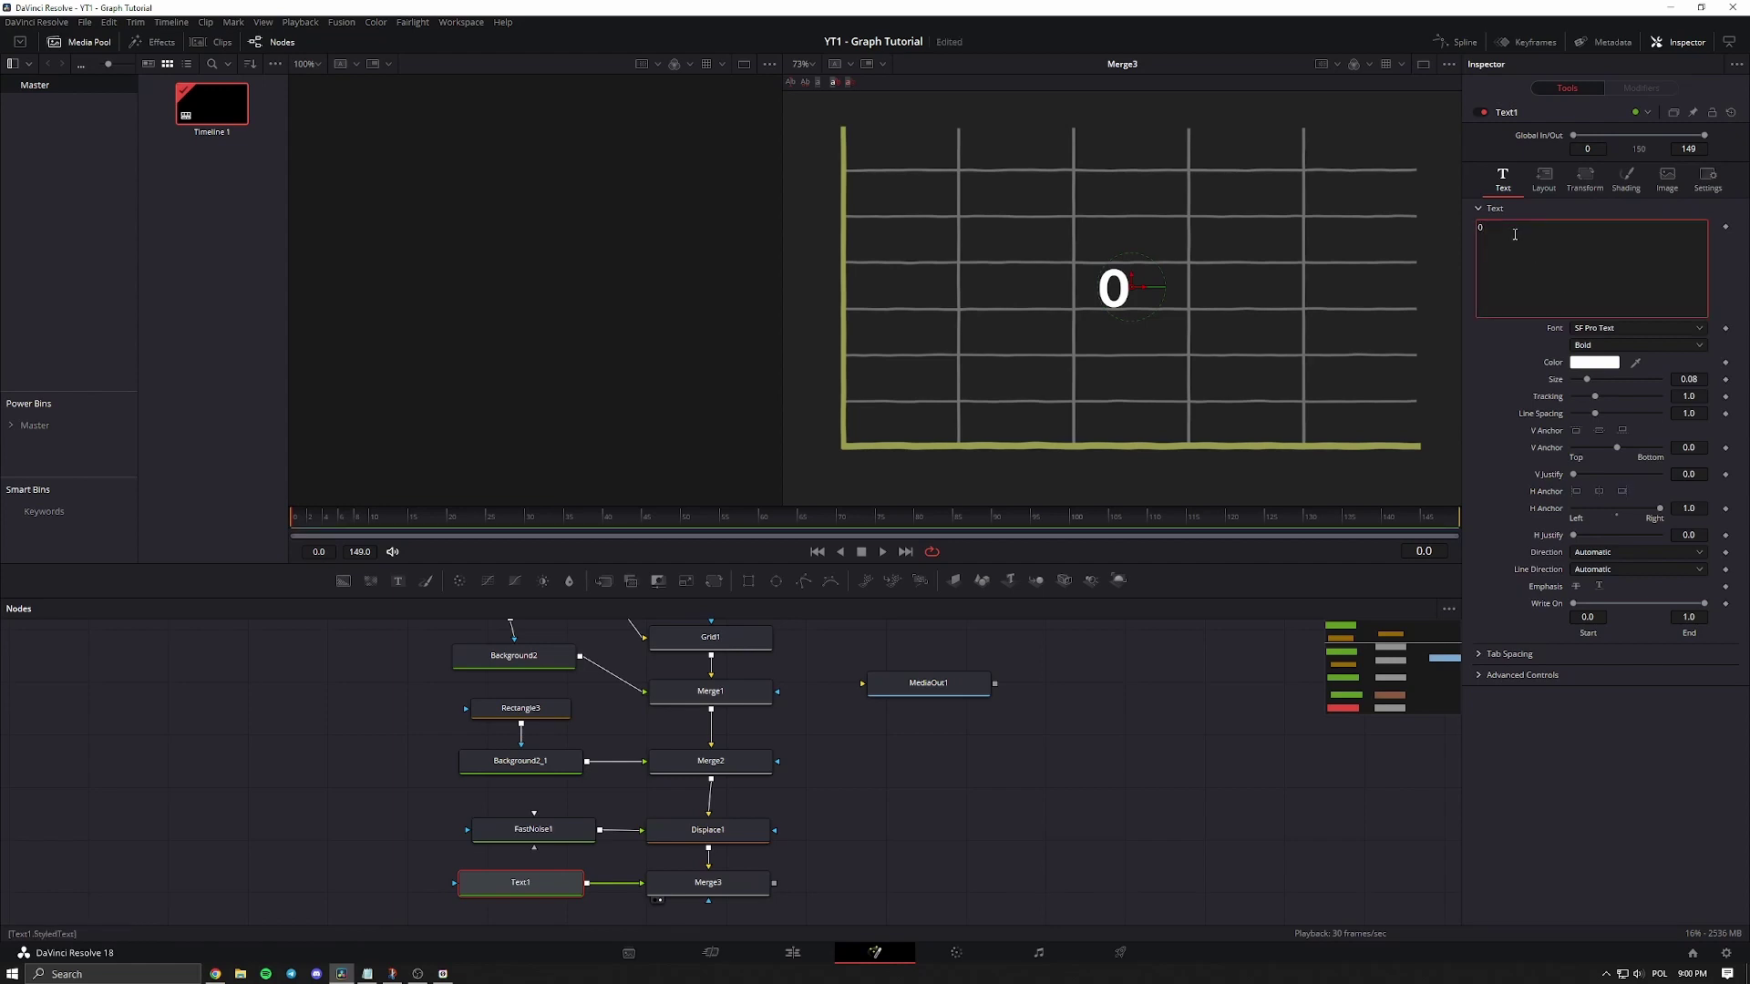
pyautogui.write('www')
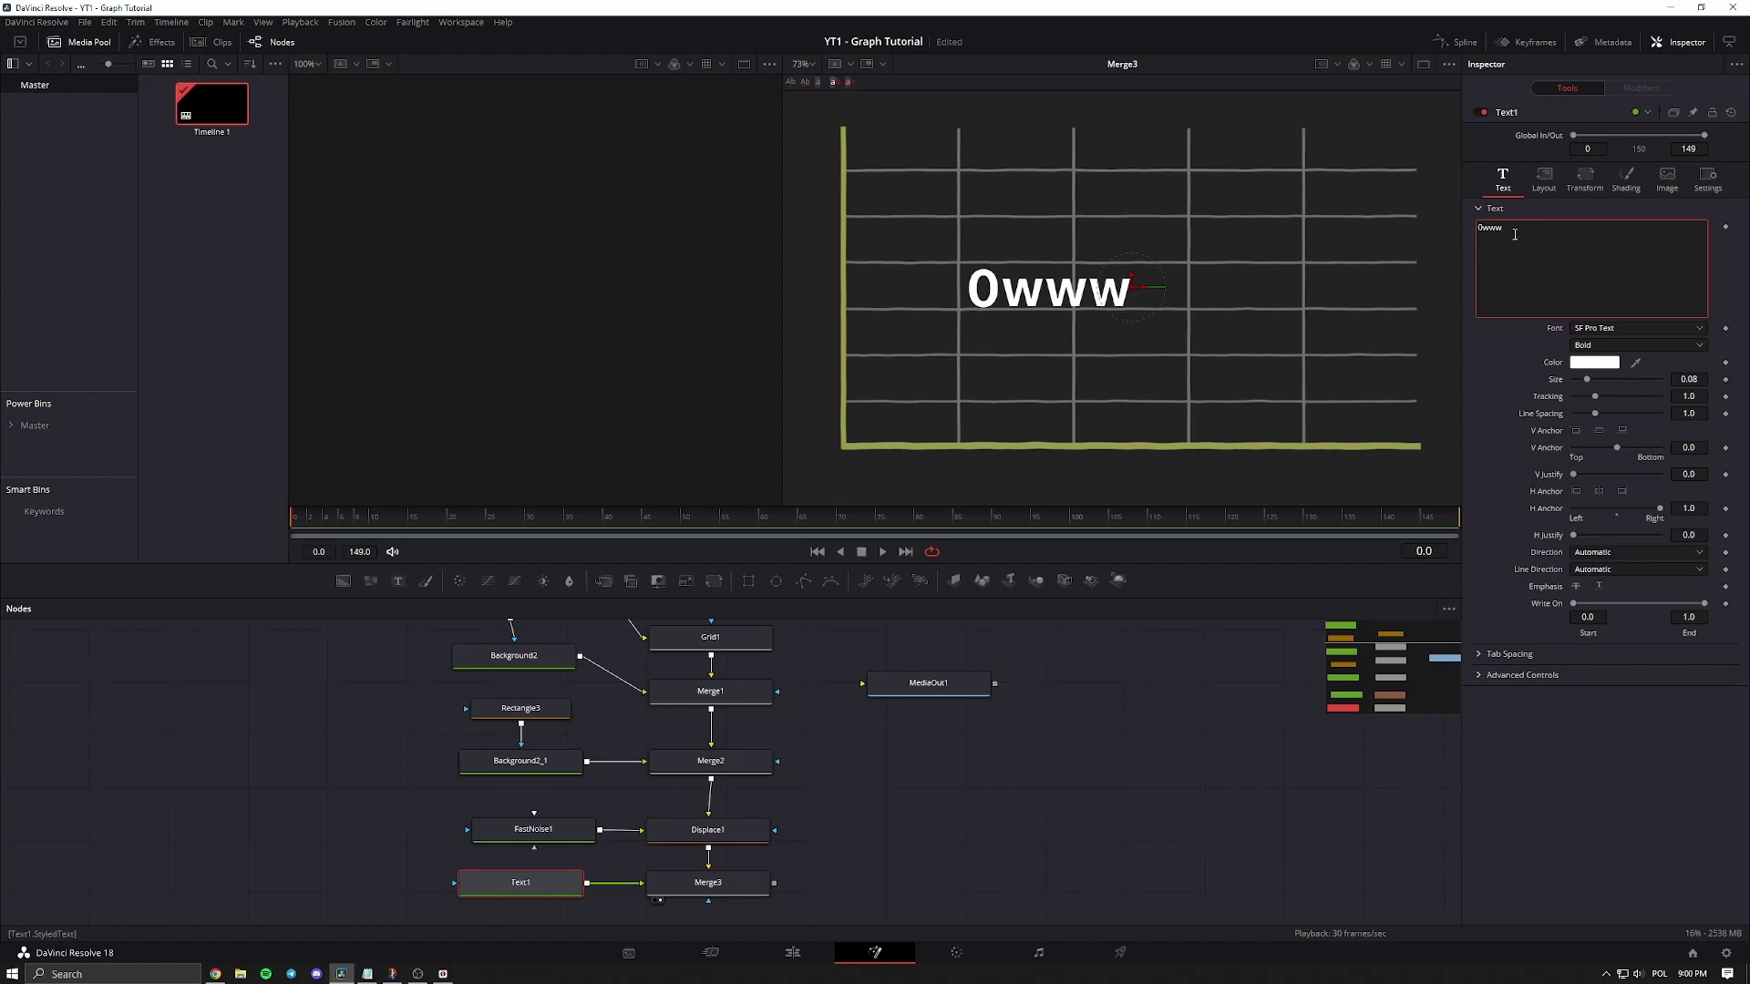
pyautogui.write('wwww')
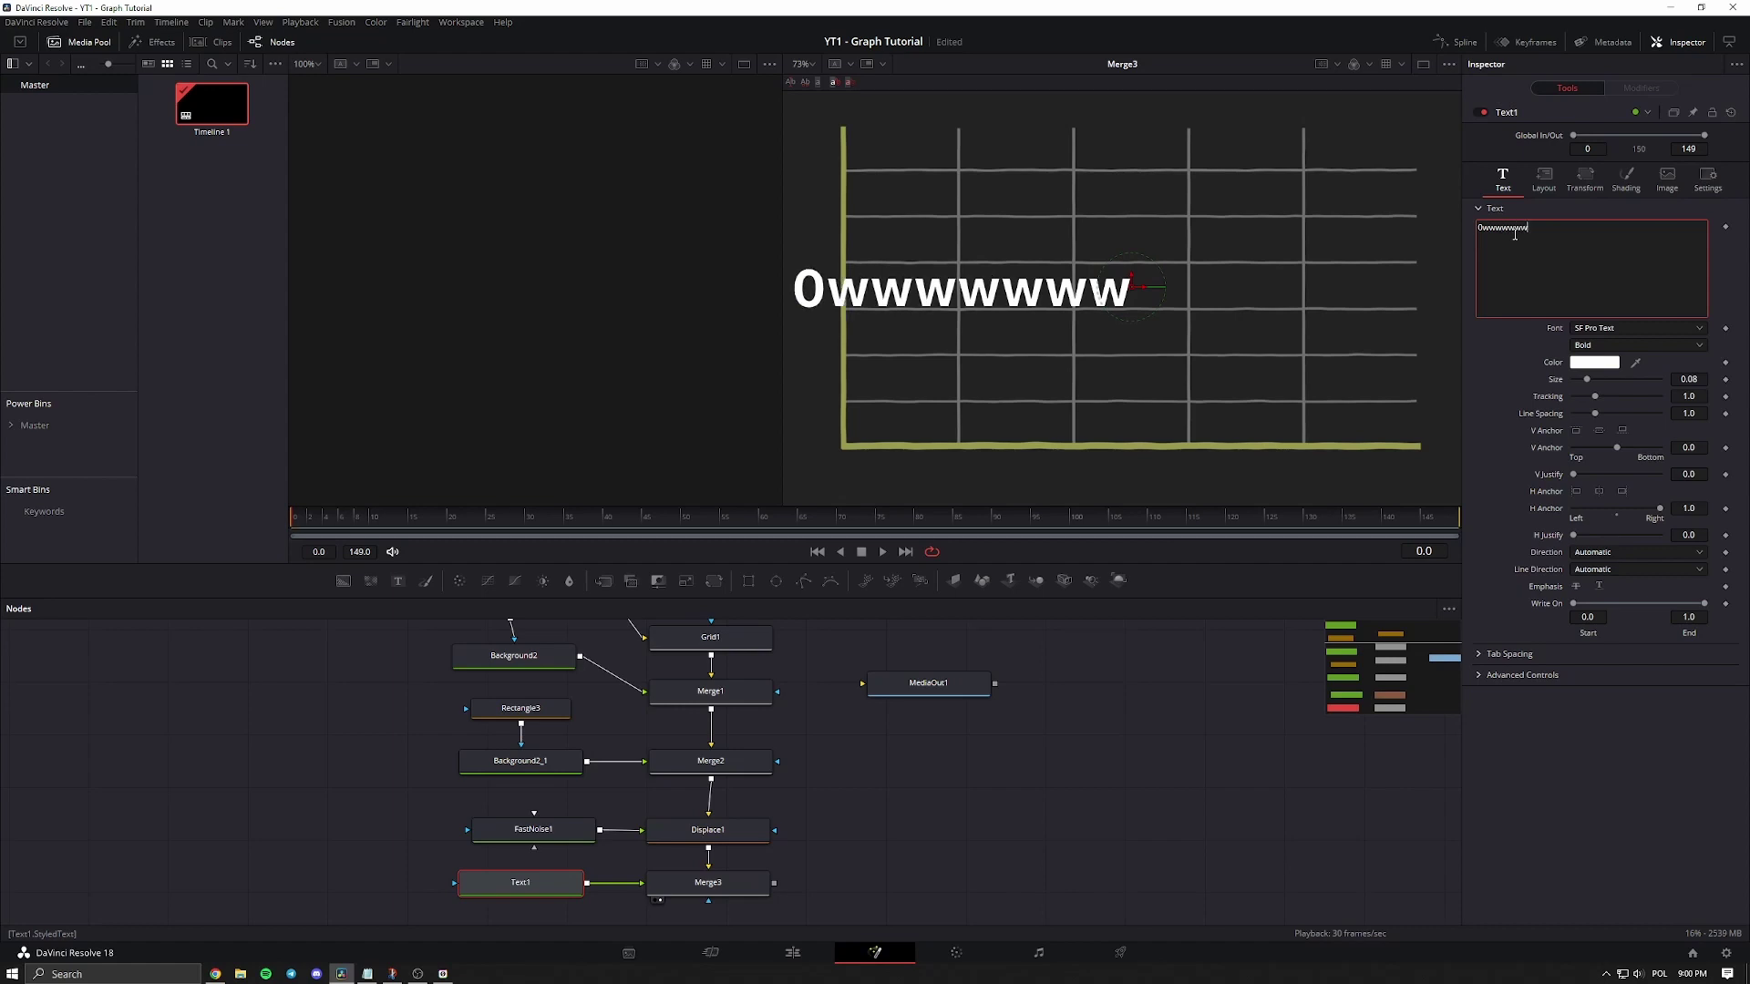
pyautogui.press('BackSpace')
pyautogui.press('BackSpace')
pyautogui.press('BackSpace')
pyautogui.press('BackSpace')
pyautogui.press('BackSpace')
pyautogui.press('BackSpace')
pyautogui.press('BackSpace')
pyautogui.press('BackSpace')
pyautogui.press('BackSpace')
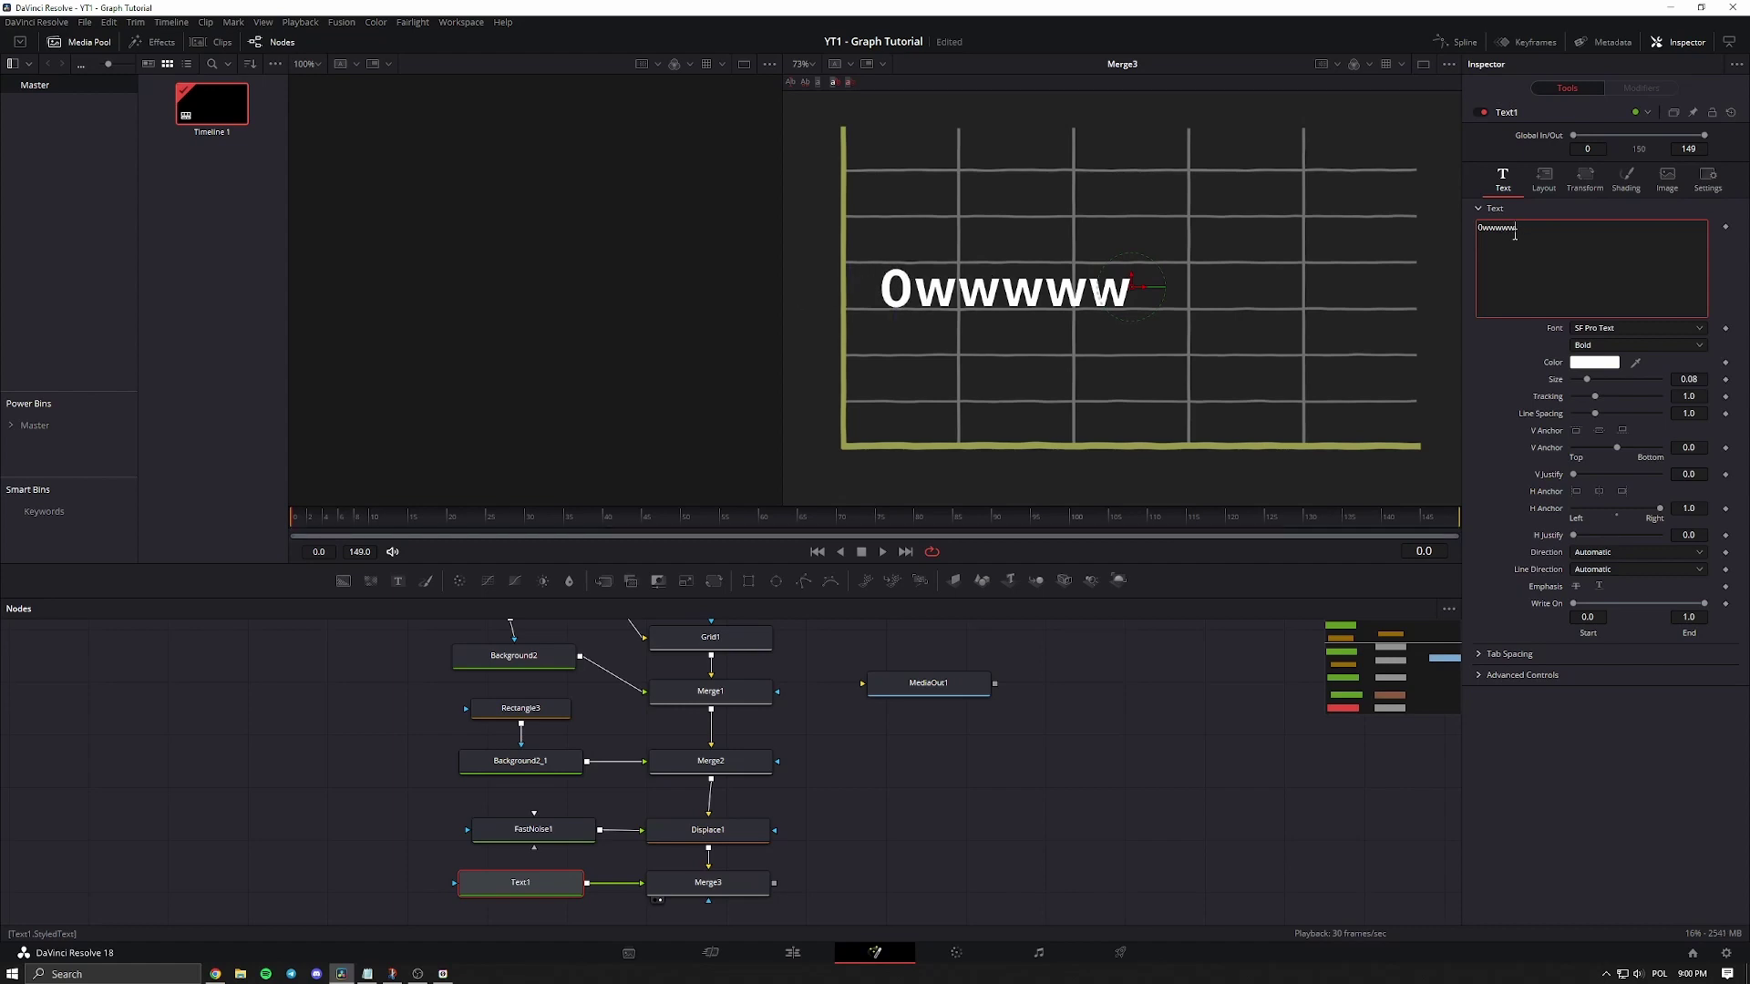
pyautogui.write('0')
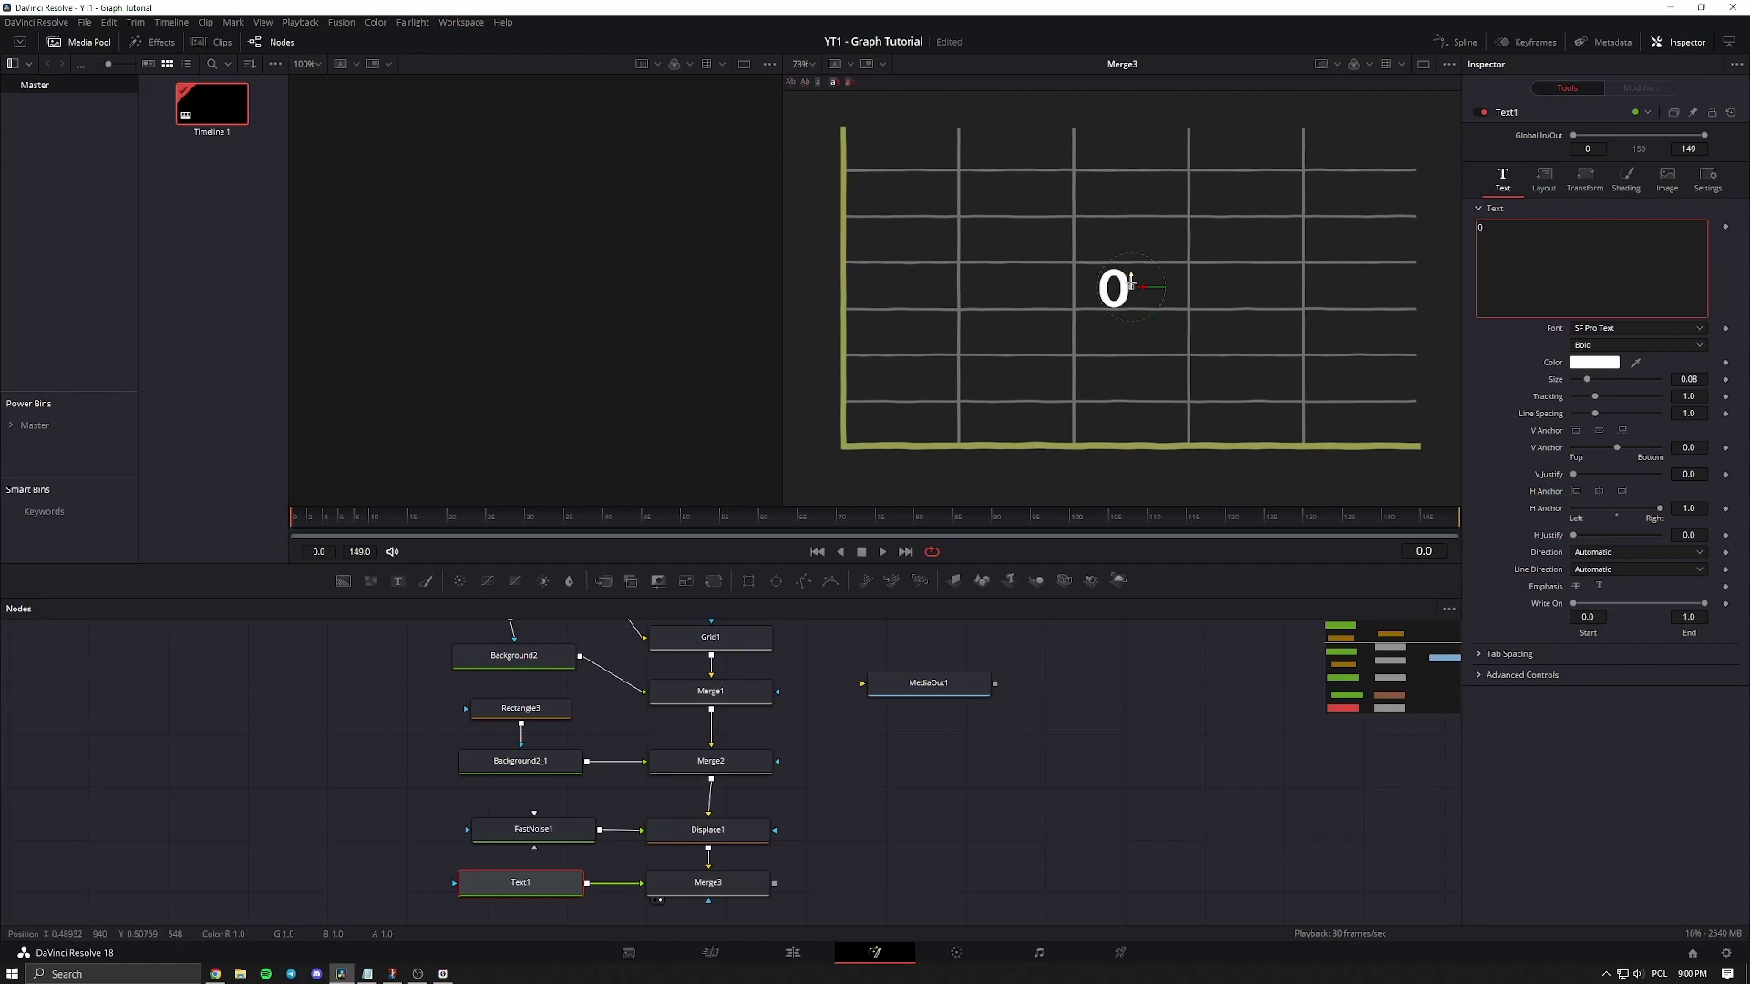
# Place the 0 label just outside the graph's origin and reduce its size to 0.03393.
pyautogui.moveTo(1130, 285); pyautogui.dragTo(855, 456)
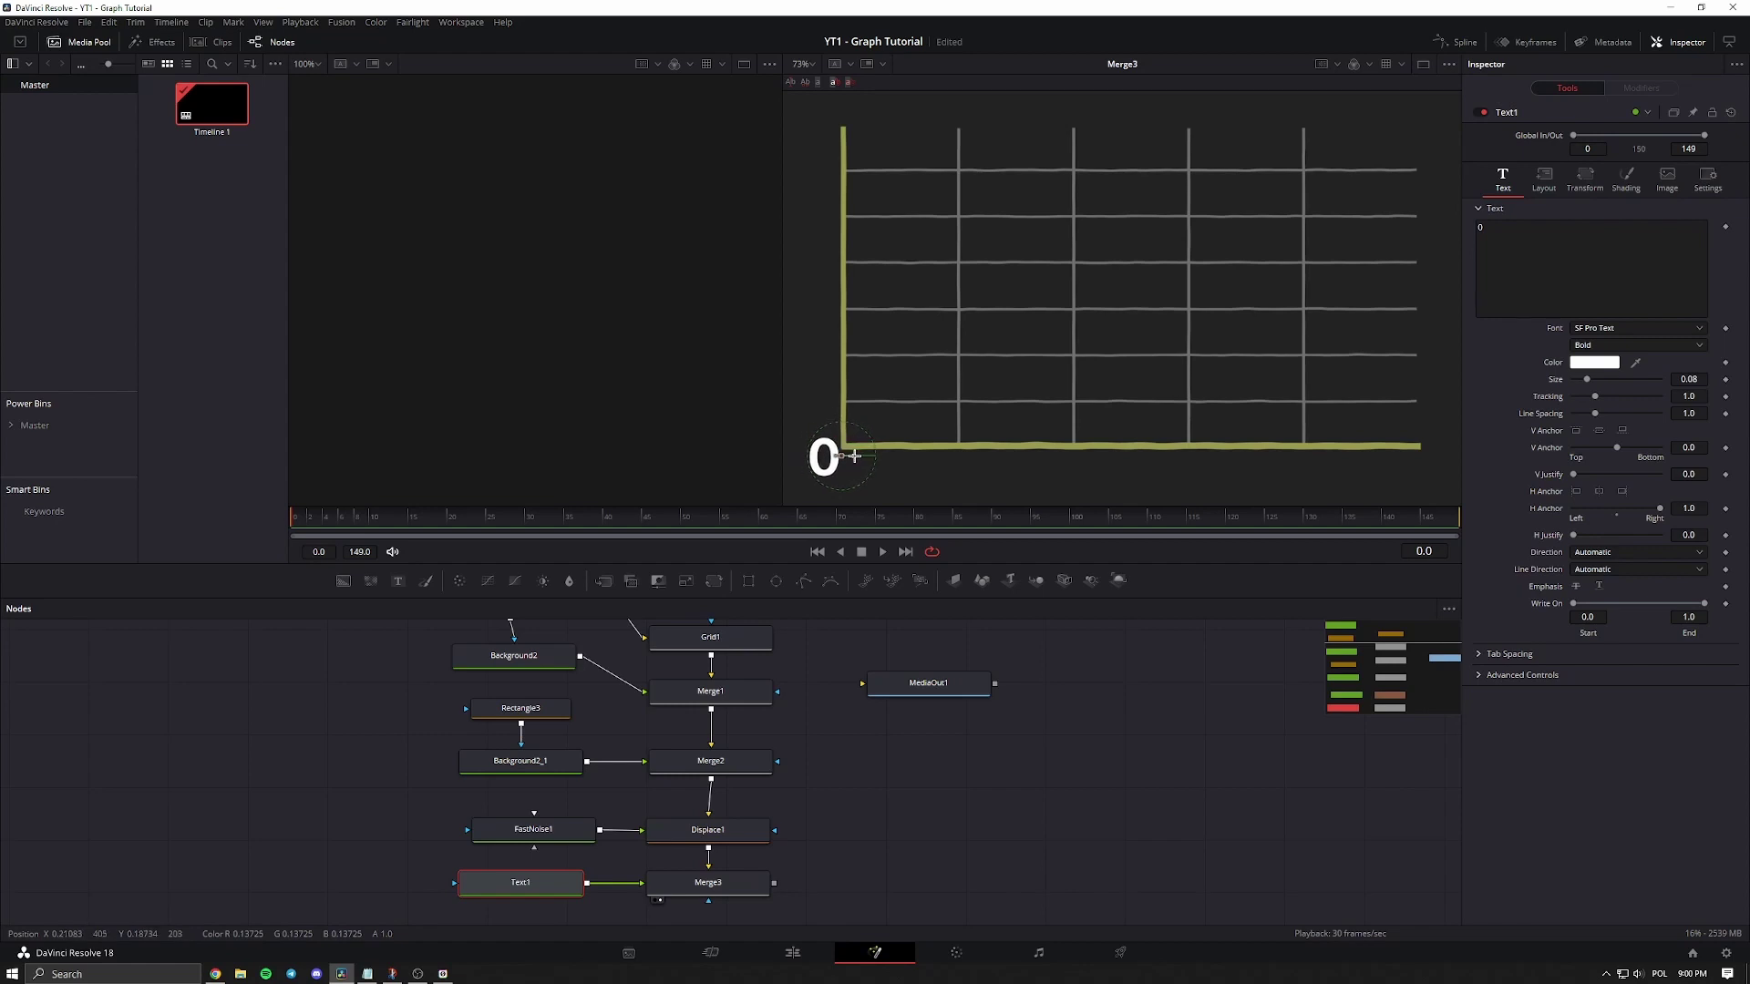
pyautogui.click(1689, 380)
pyautogui.moveTo(1689, 379); pyautogui.dragTo(1667, 375)
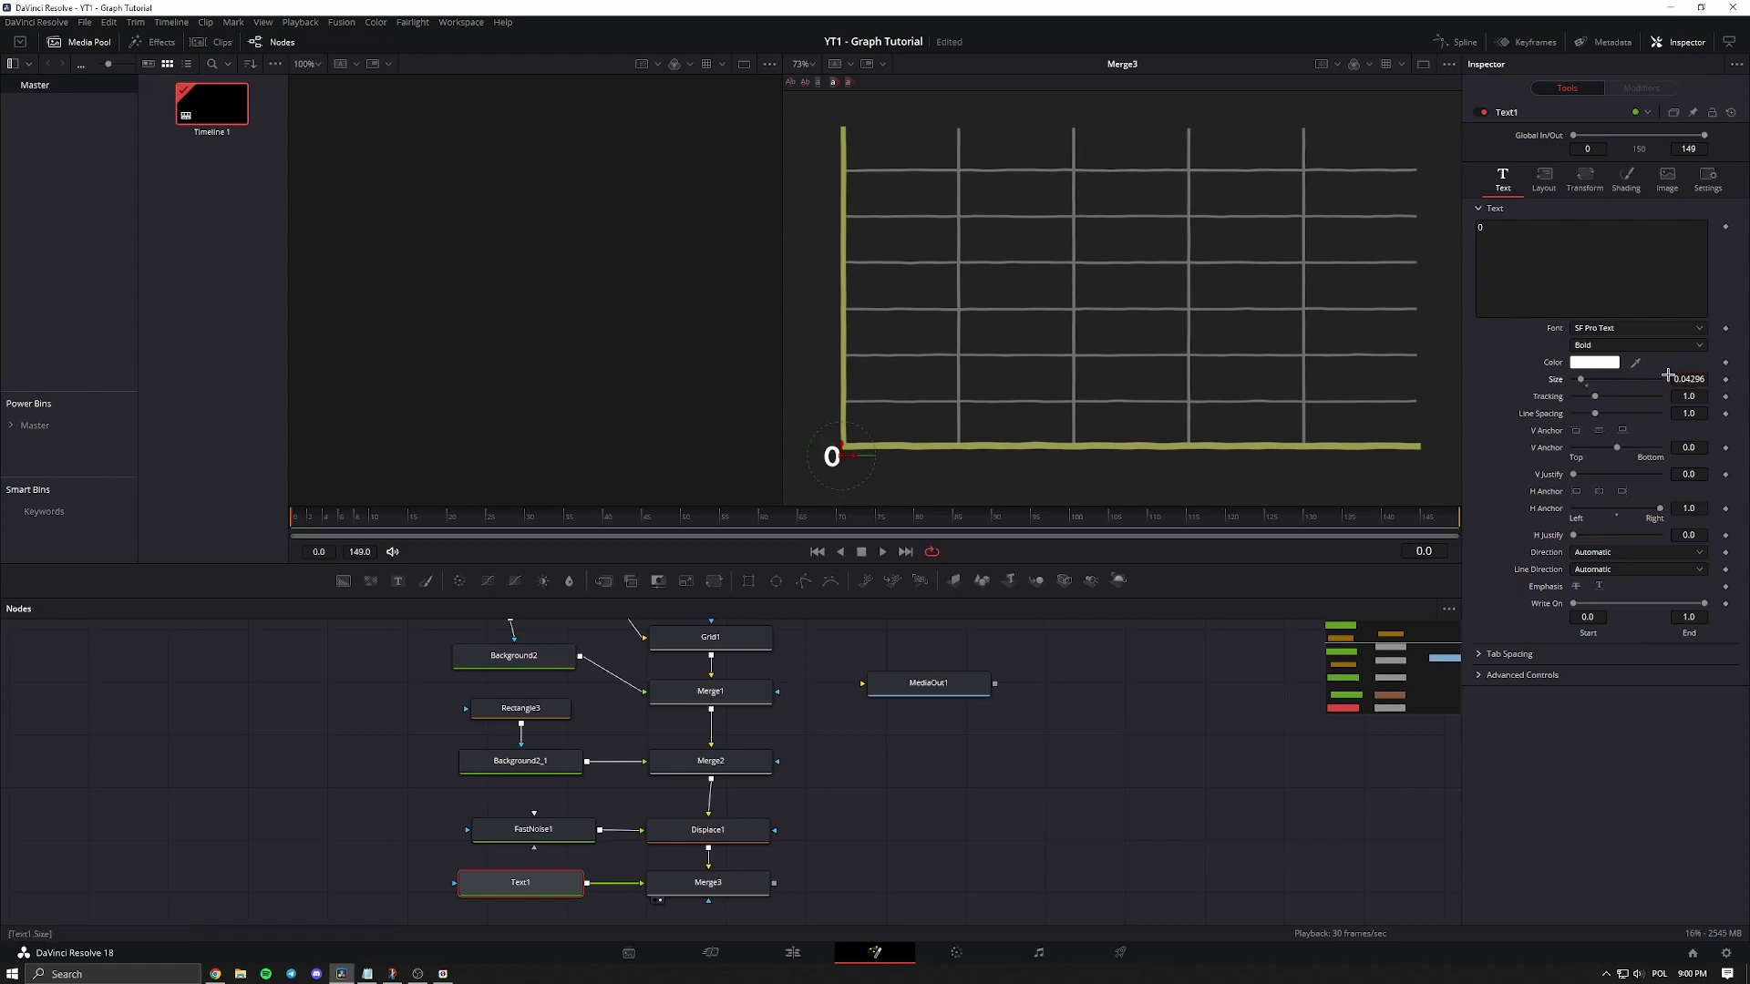
pyautogui.moveTo(840, 447); pyautogui.dragTo(829, 447)
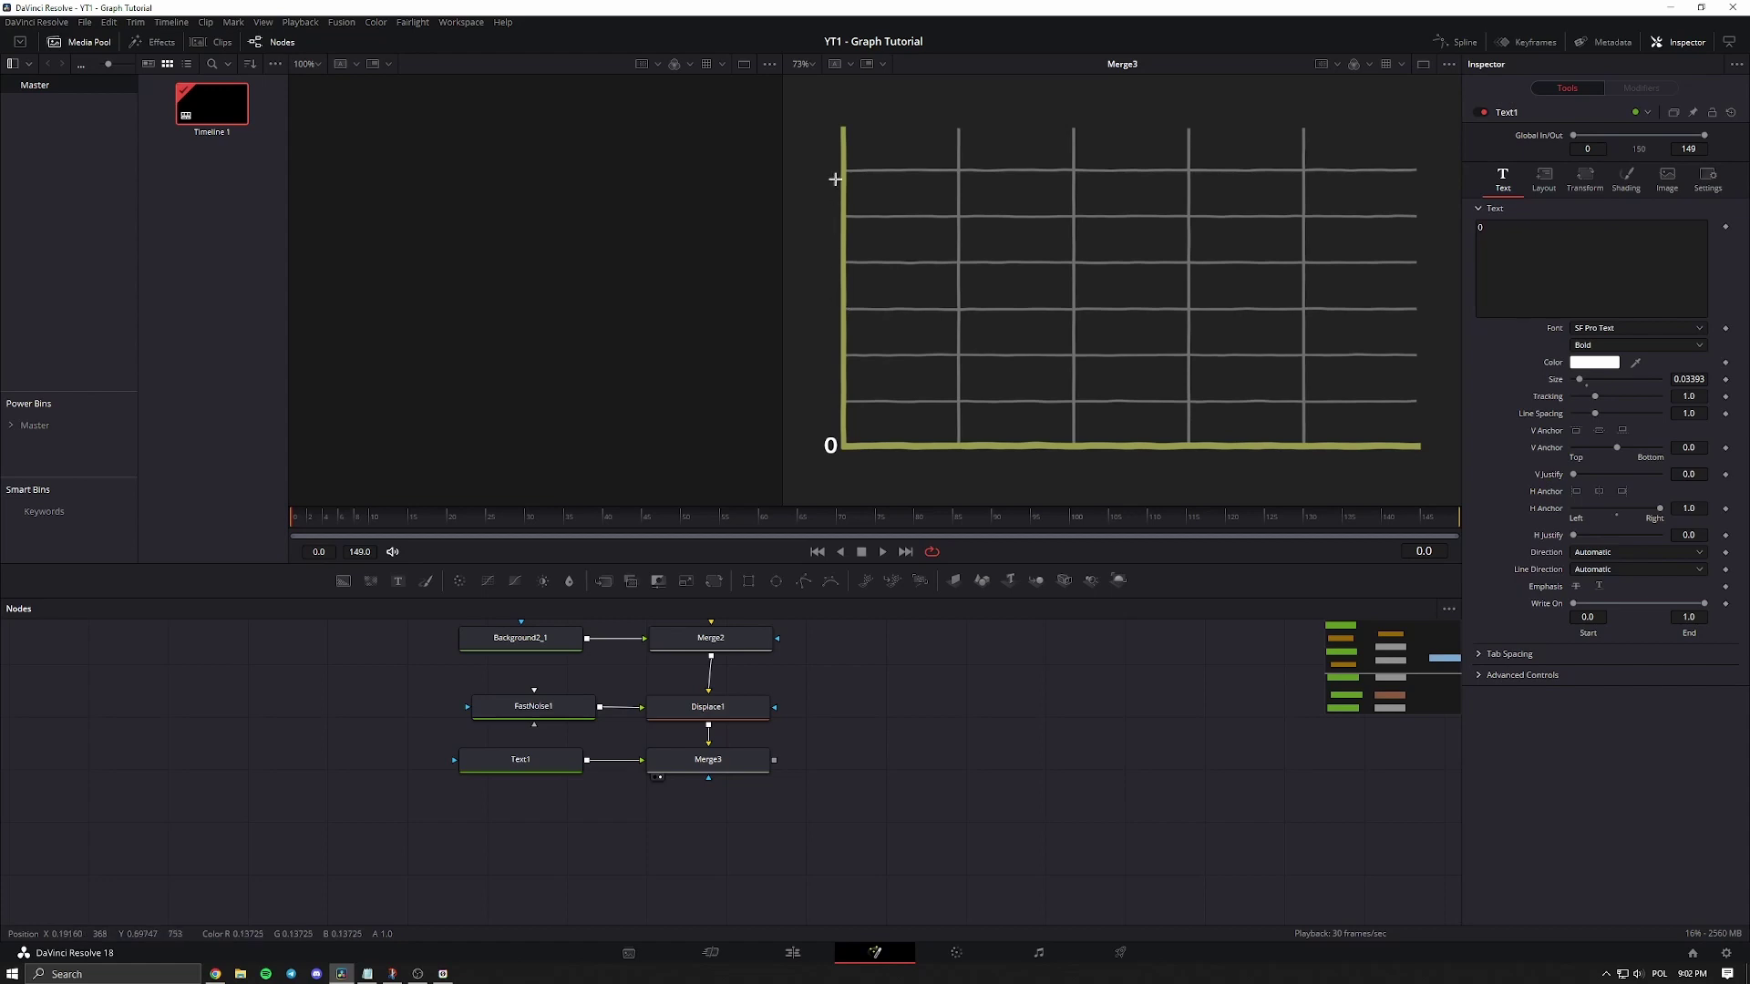
# Duplicate the Text1 node, merge the copy after Merge3 and change its text to 1M.
pyautogui.click(520, 760)
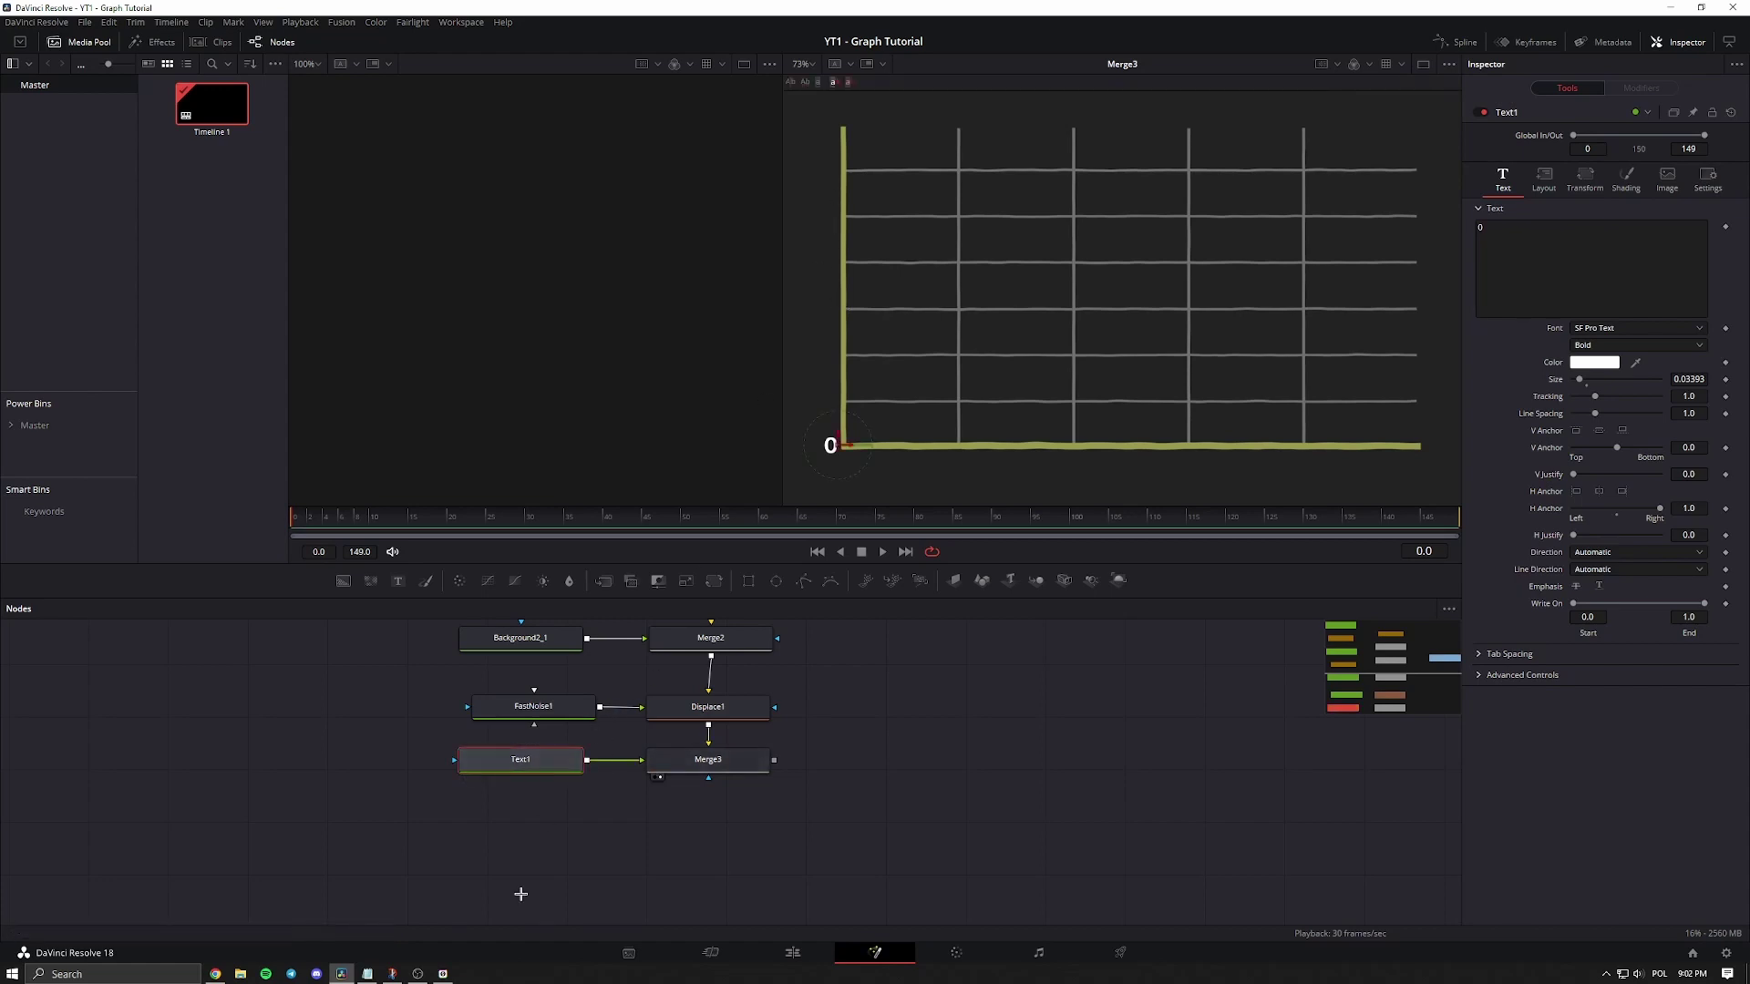
pyautogui.hotkey('ctrl', 'c')
pyautogui.hotkey('ctrl', 'v')
pyautogui.moveTo(566, 886); pyautogui.dragTo(774, 753)
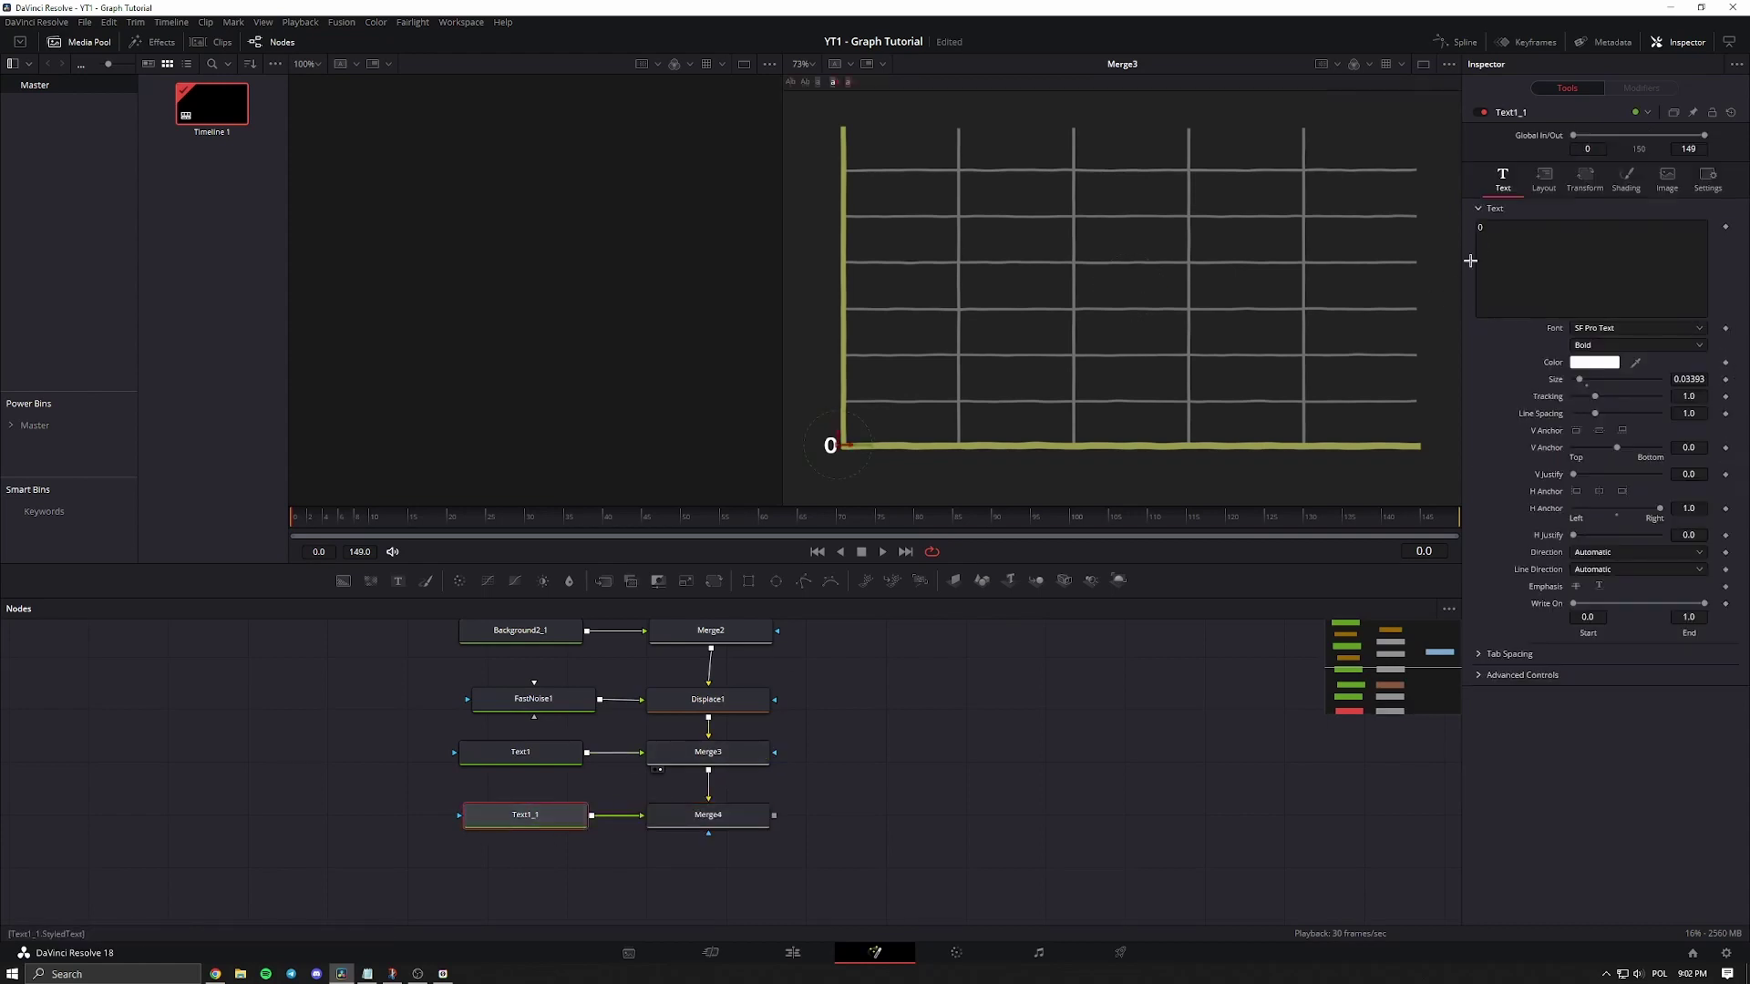
pyautogui.click(1491, 228)
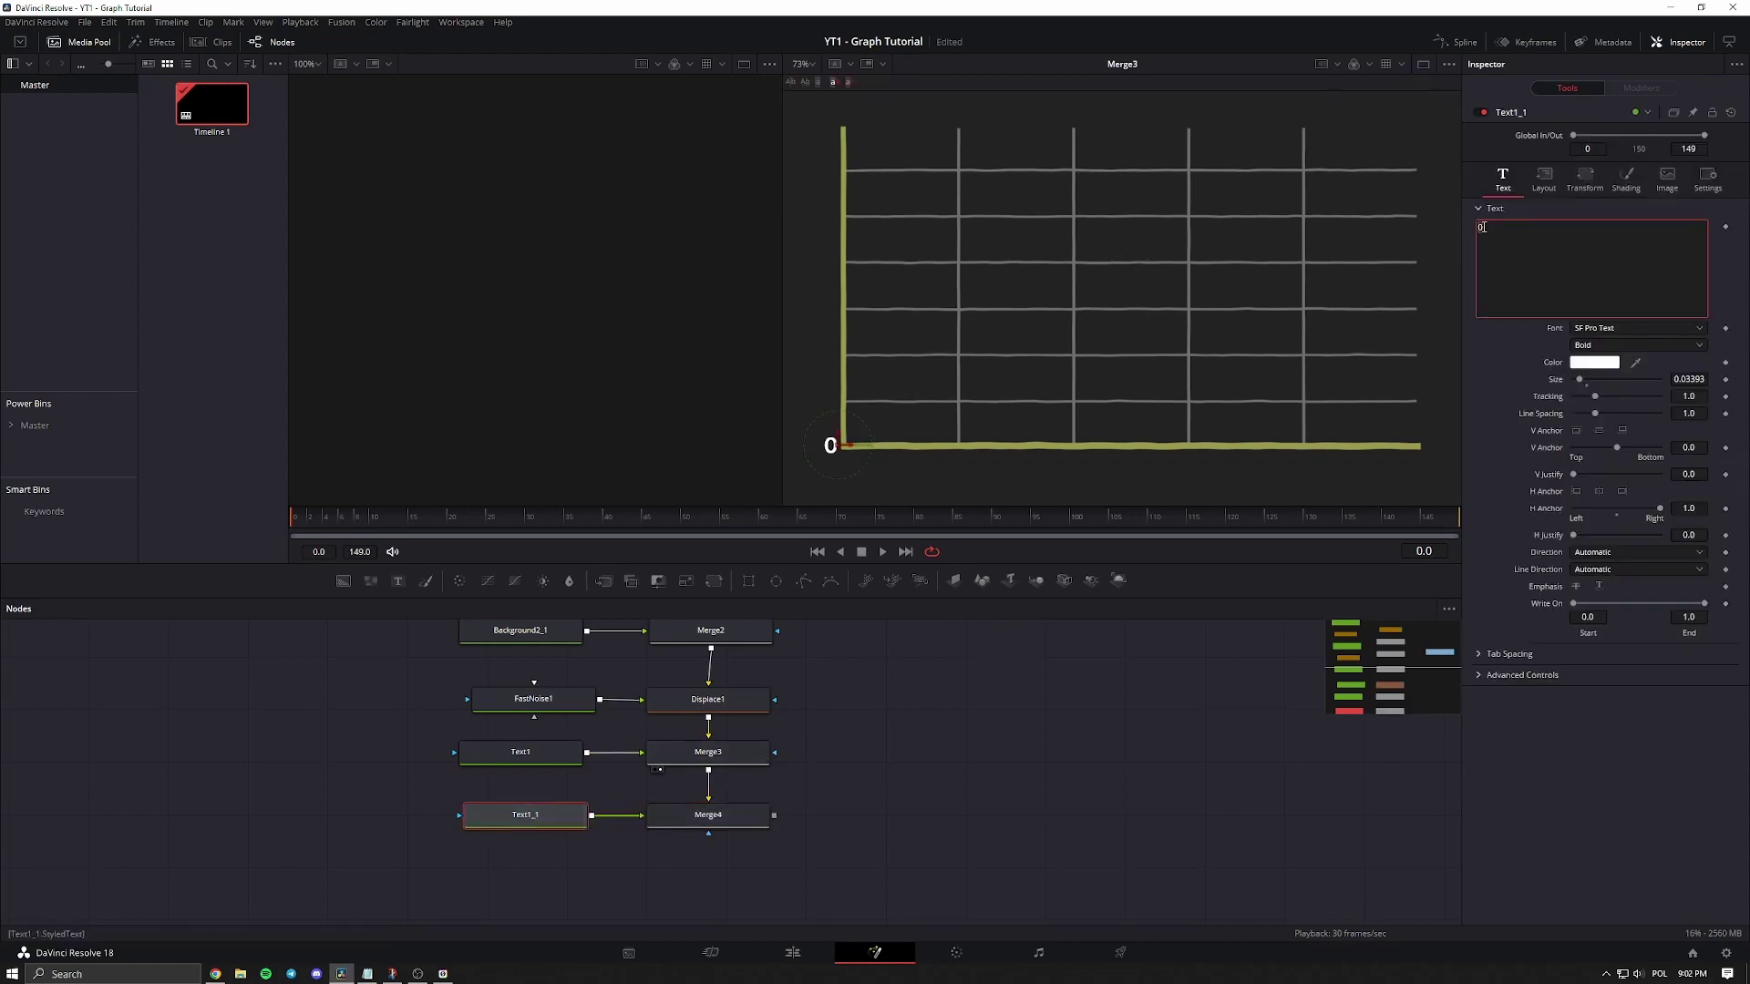
# Show the Merge4 result in the viewer and place the 1M label beside the first horizontal gridline above the axis.
pyautogui.click(717, 816)
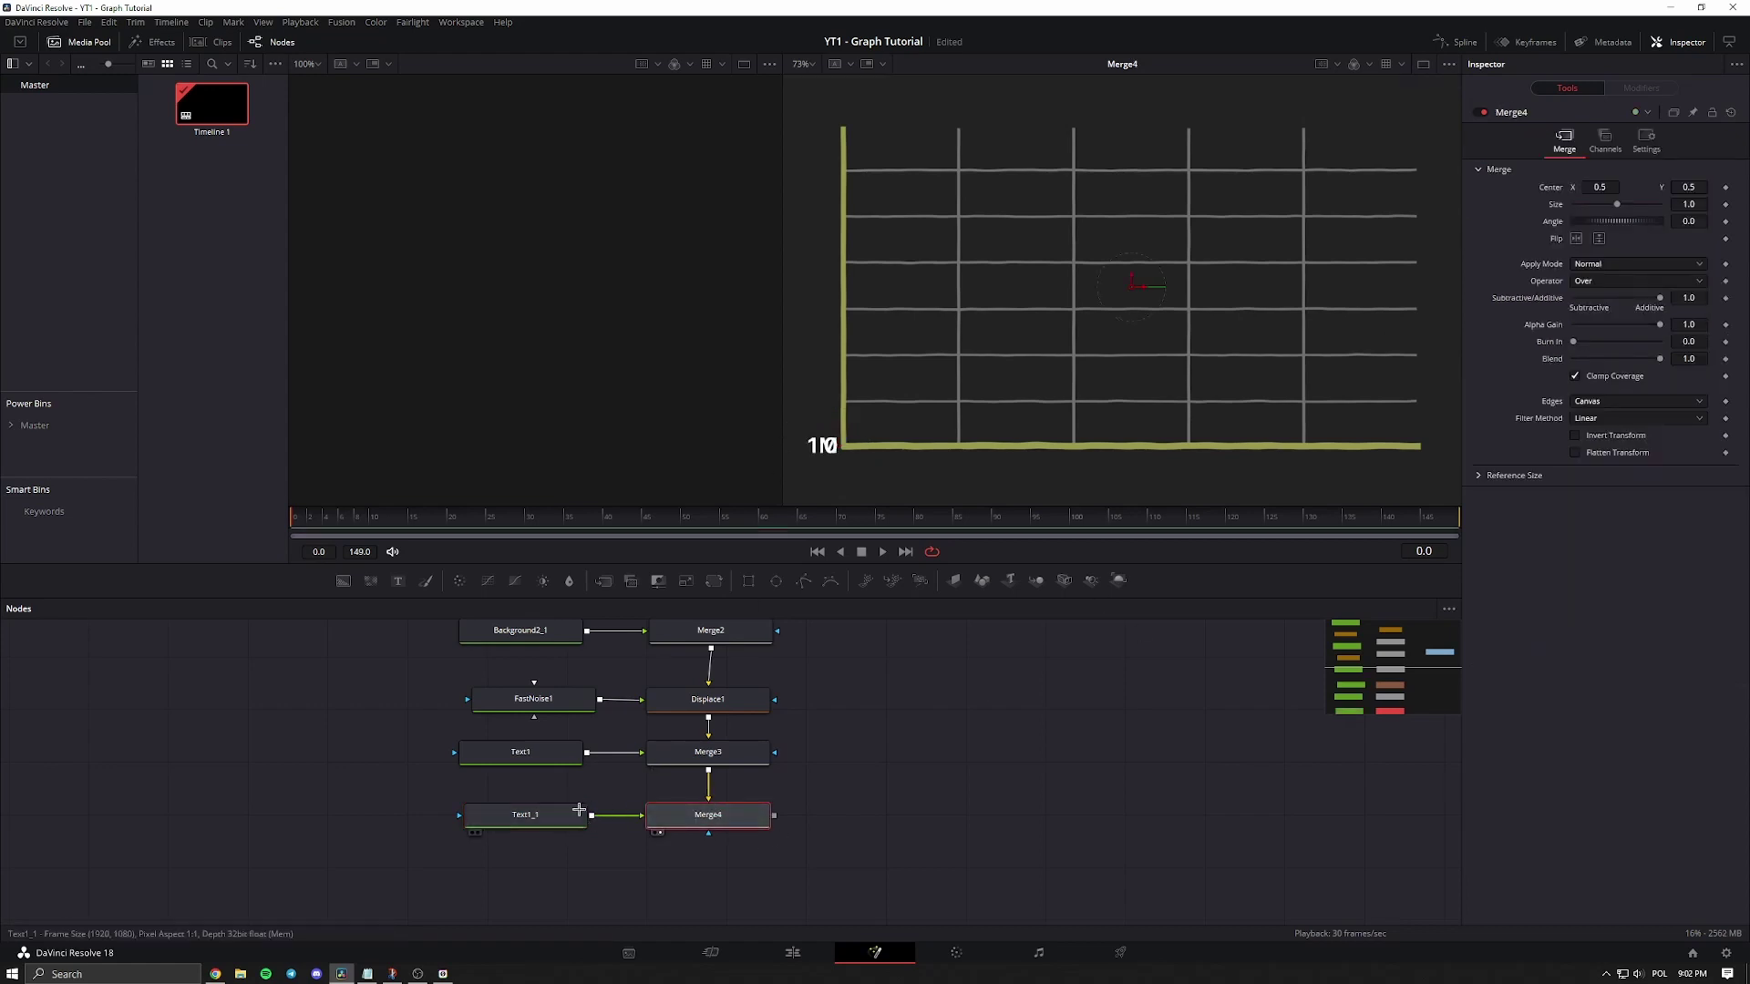
pyautogui.click(550, 817)
pyautogui.moveTo(839, 432); pyautogui.dragTo(844, 389)
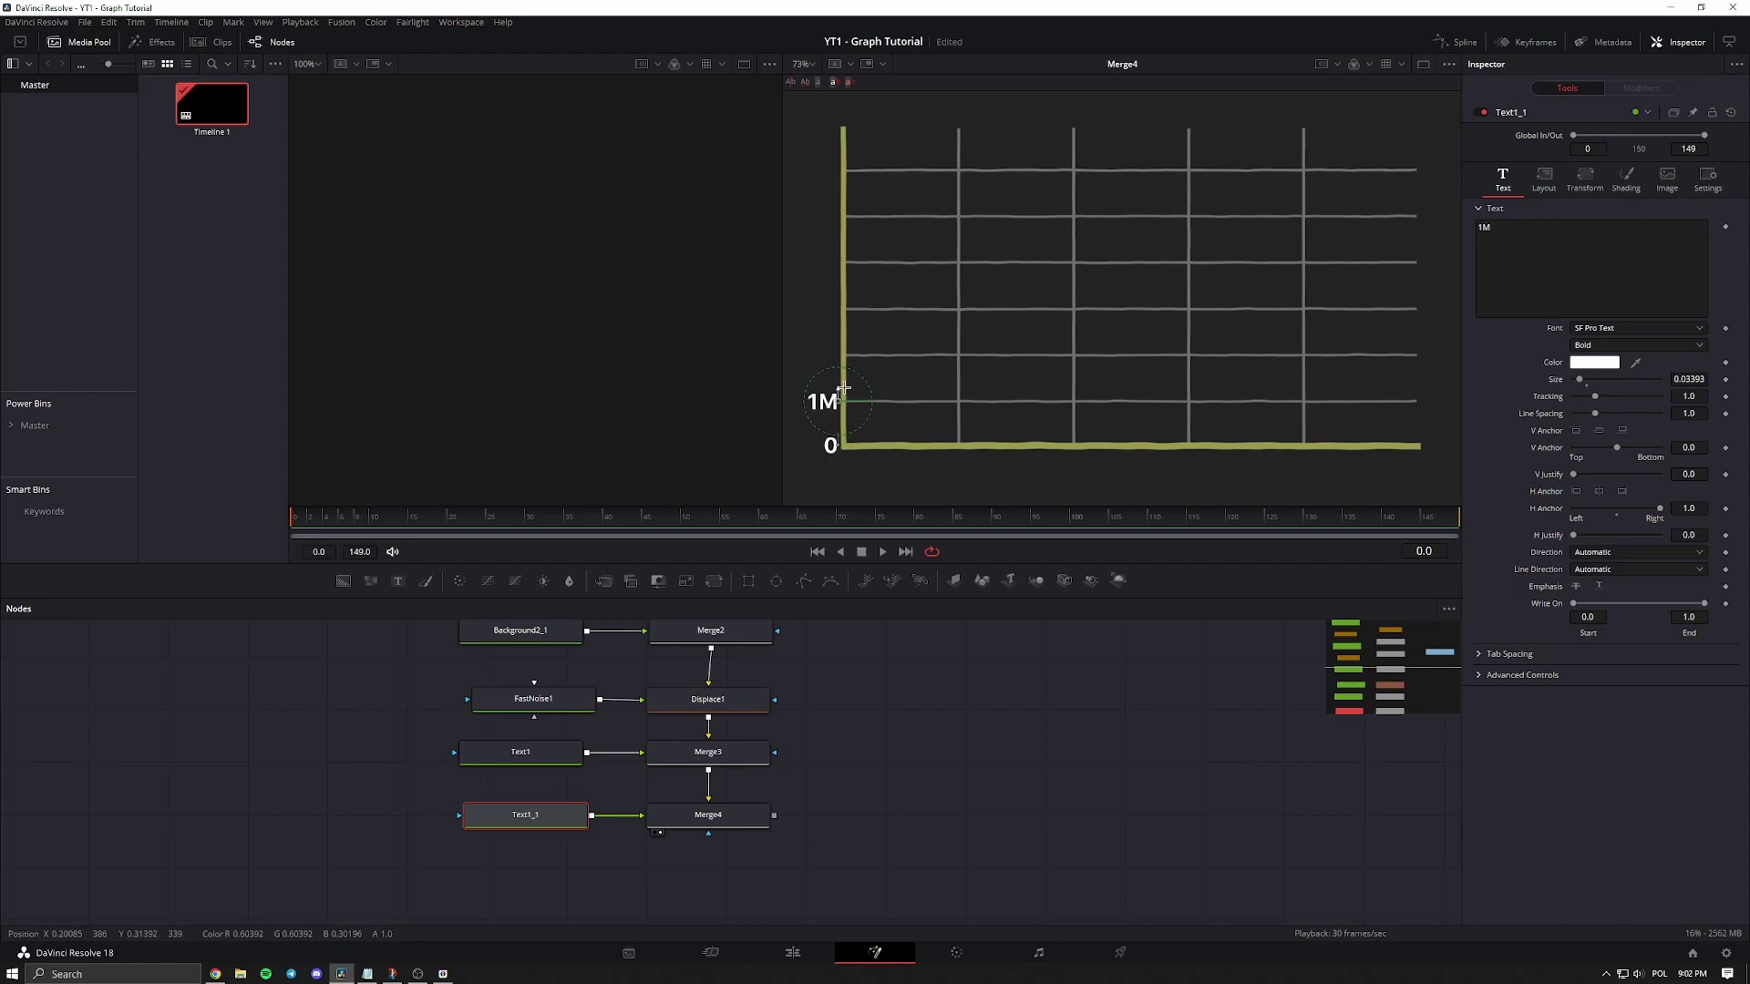
pyautogui.click(876, 777)
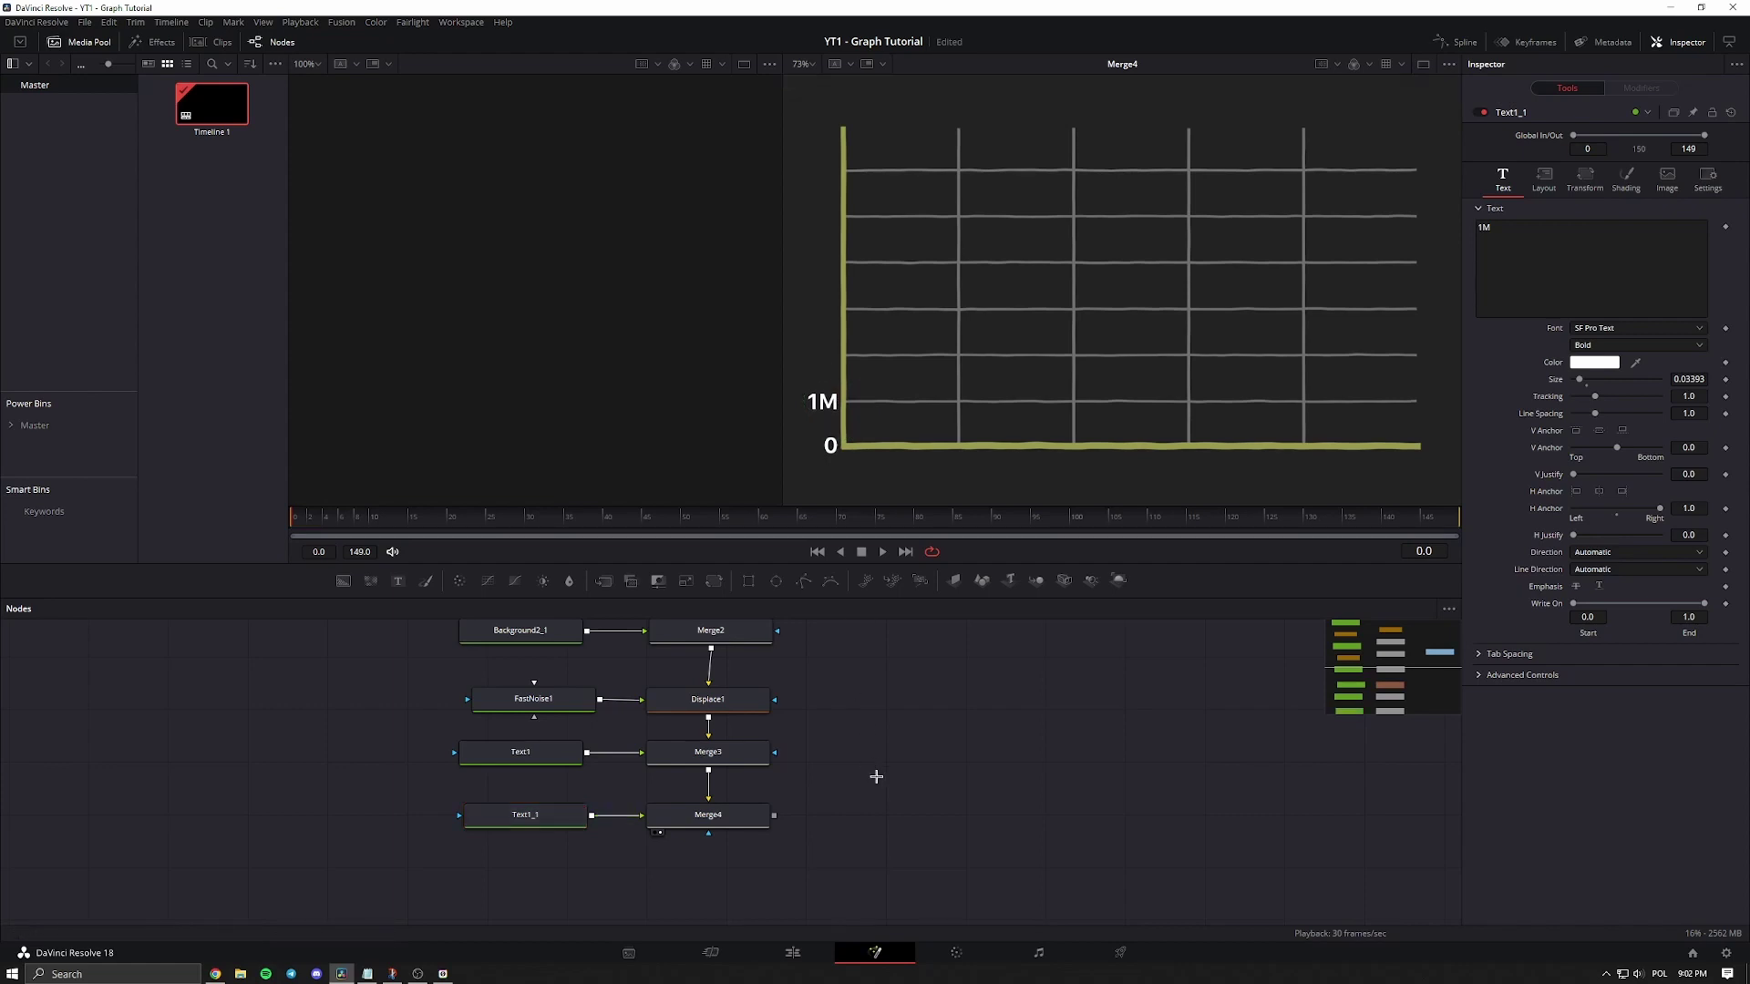
# Duplicate the 1M text node and merge the copy after Merge4.
pyautogui.scroll(-1, 566, 811)
pyautogui.click(566, 770)
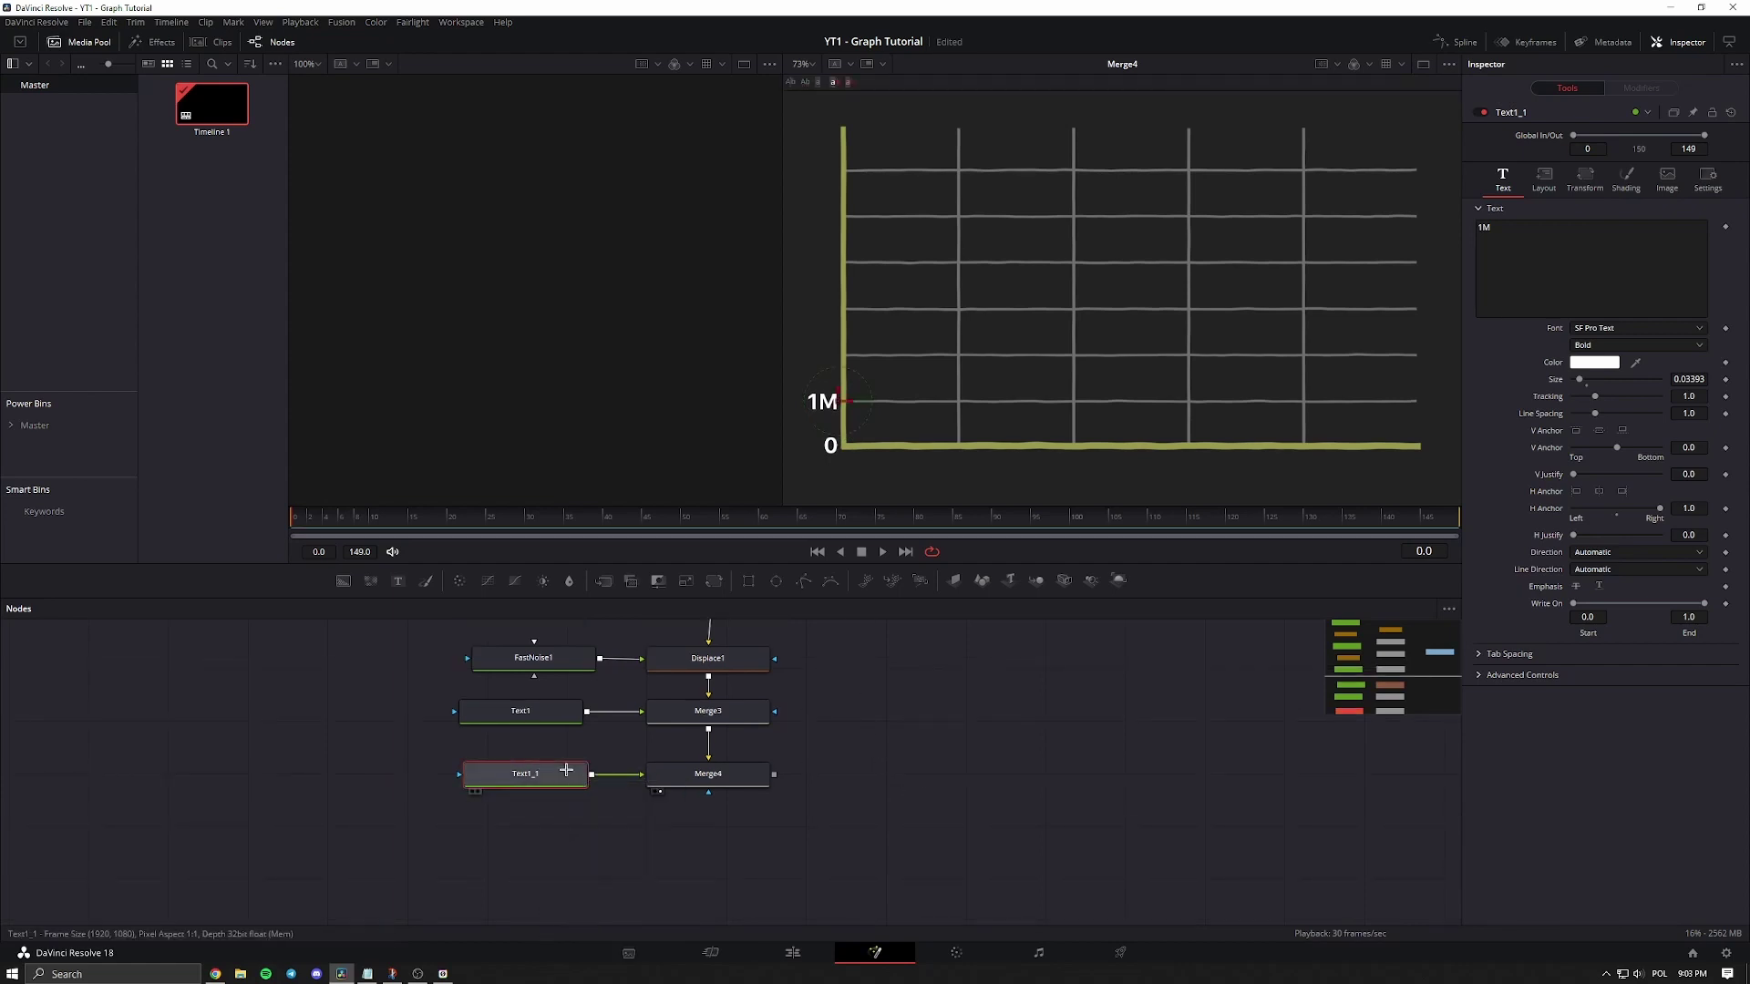
pyautogui.hotkey('ctrl', 'c')
pyautogui.click(547, 867)
pyautogui.hotkey('ctrl', 'v')
pyautogui.moveTo(611, 879); pyautogui.dragTo(774, 774)
pyautogui.moveTo(545, 878); pyautogui.dragTo(526, 859)
# Change the new copy's text to 2M and place it beside the second horizontal gridline.
pyautogui.click(526, 860)
pyautogui.doubleClick(1484, 227)
pyautogui.write('2M')
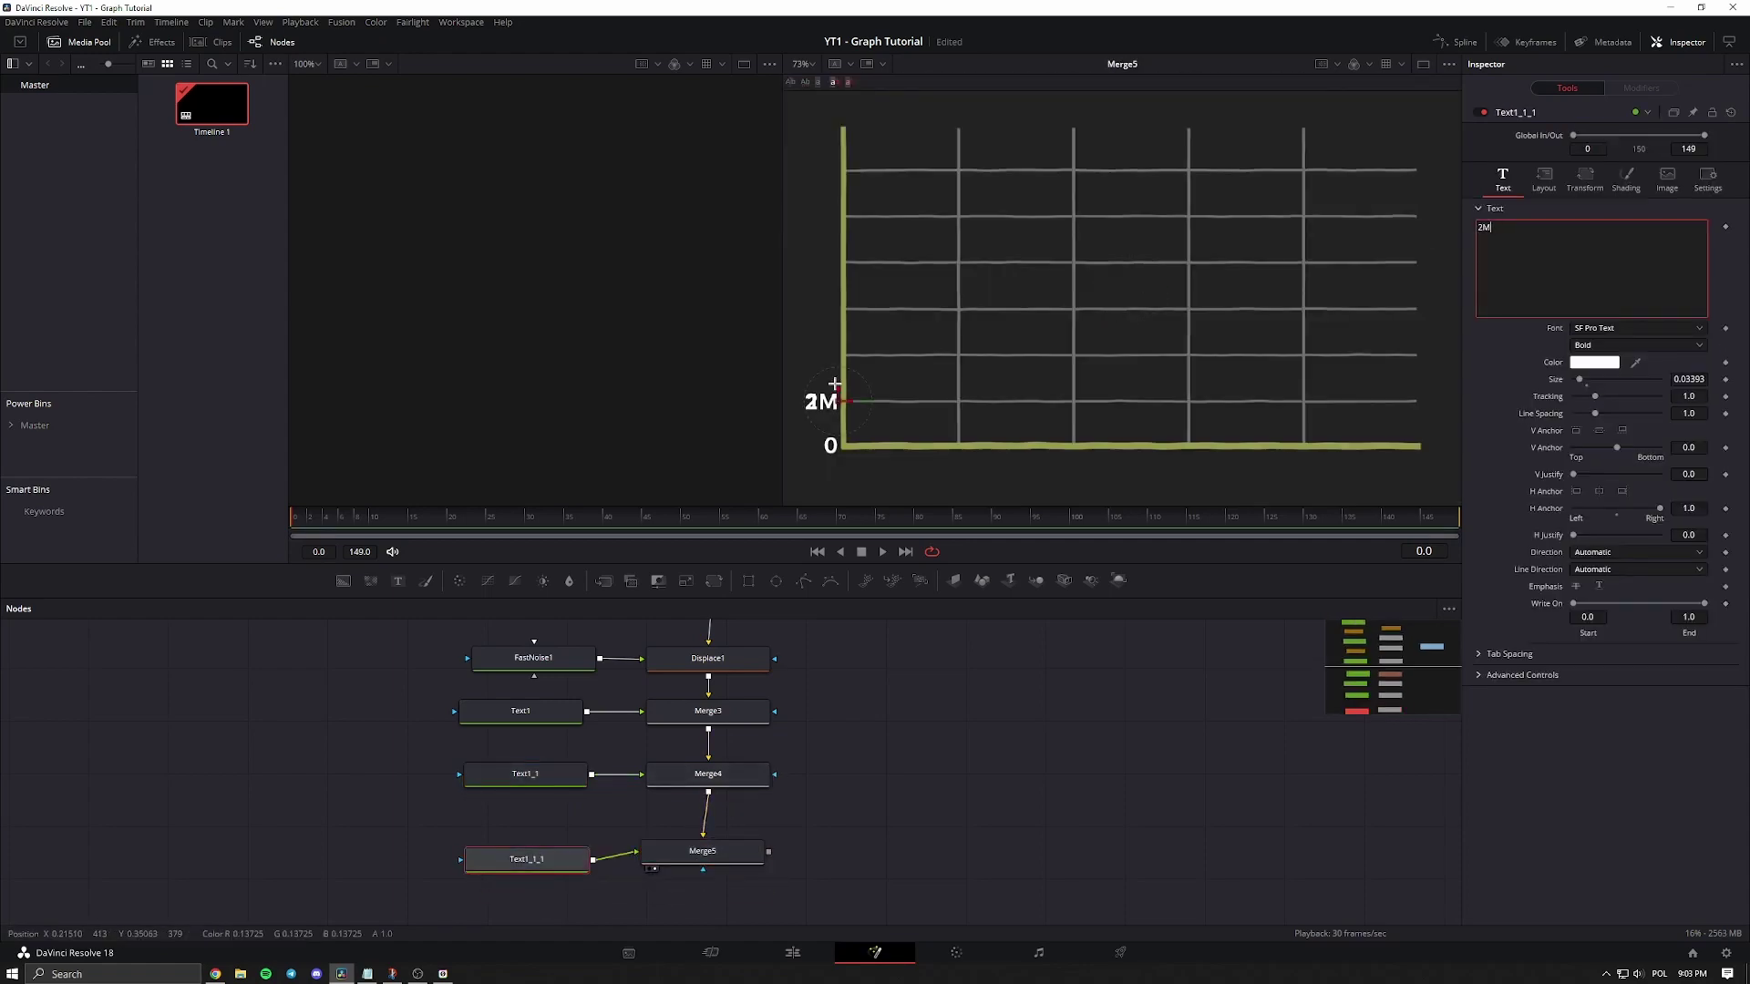
pyautogui.moveTo(835, 384); pyautogui.dragTo(835, 338)
# Merge another copy of the 1M text after Merge5 as a 3M label beside the third horizontal gridline.
pyautogui.scroll(-3, 606, 878)
pyautogui.hotkey('ctrl', 'v')
pyautogui.moveTo(588, 797); pyautogui.dragTo(768, 729)
pyautogui.click(523, 797)
pyautogui.doubleClick(1484, 226)
pyautogui.write('3M')
pyautogui.moveTo(838, 387); pyautogui.dragTo(849, 296)
# Merge another copy of the 1M text after Merge6 as a 4M label beside the fourth horizontal gridline.
pyautogui.click(582, 856)
pyautogui.hotkey('ctrl', 'v')
pyautogui.moveTo(593, 872); pyautogui.dragTo(775, 792)
pyautogui.moveTo(871, 877); pyautogui.dragTo(726, 858)
pyautogui.moveTo(1499, 227); pyautogui.dragTo(1441, 230)
pyautogui.write('4M')
pyautogui.moveTo(838, 387); pyautogui.dragTo(838, 247)
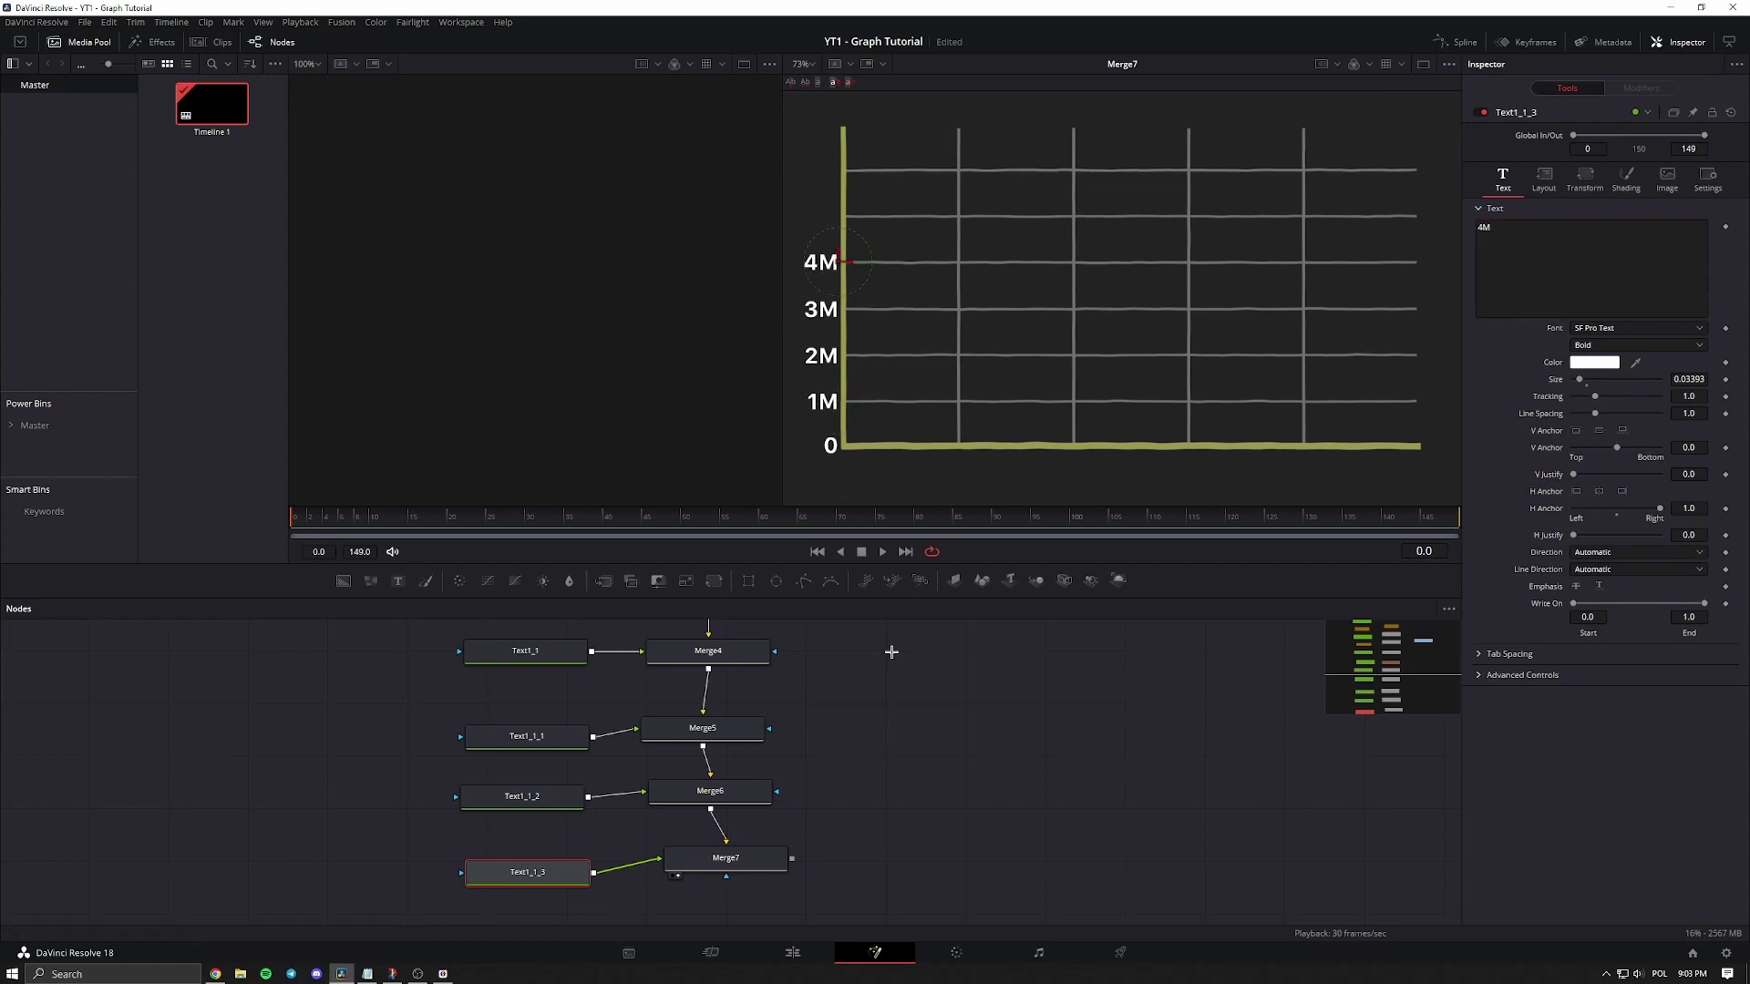
# Merge another copy of the 1M text after Merge7 as a 5M label beside the fifth horizontal gridline.
pyautogui.scroll(-3, 602, 839)
pyautogui.click(514, 854)
pyautogui.hotkey('ctrl', 'v')
pyautogui.moveTo(579, 854); pyautogui.dragTo(791, 778)
pyautogui.click(526, 858)
pyautogui.moveTo(1499, 228); pyautogui.dragTo(1458, 229)
pyautogui.write('5M')
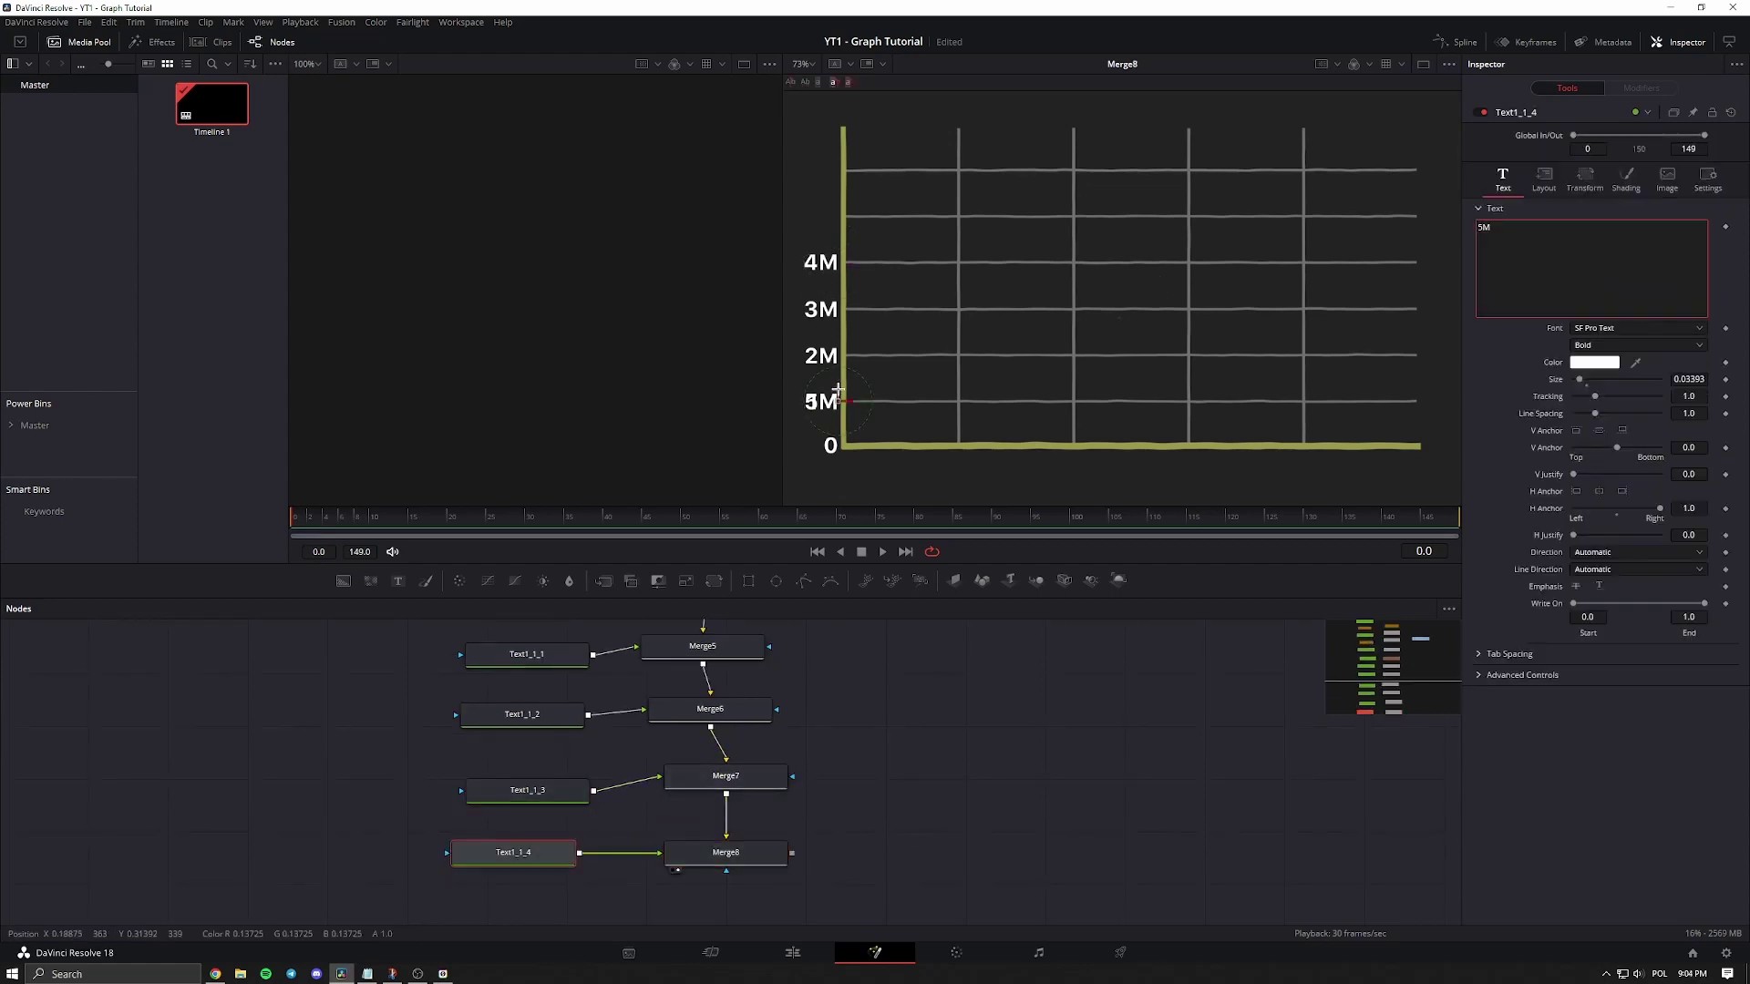
pyautogui.moveTo(837, 390); pyautogui.dragTo(838, 204)
# Merge another copy of the 1M text after Merge8 as a 6M label beside the sixth horizontal gridline.
pyautogui.scroll(-3, 754, 789)
pyautogui.click(571, 891)
pyautogui.hotkey('ctrl', 'v')
pyautogui.moveTo(571, 891); pyautogui.dragTo(528, 749)
pyautogui.moveTo(595, 750); pyautogui.dragTo(791, 706)
pyautogui.click(537, 750)
pyautogui.moveTo(1499, 228); pyautogui.dragTo(1459, 230)
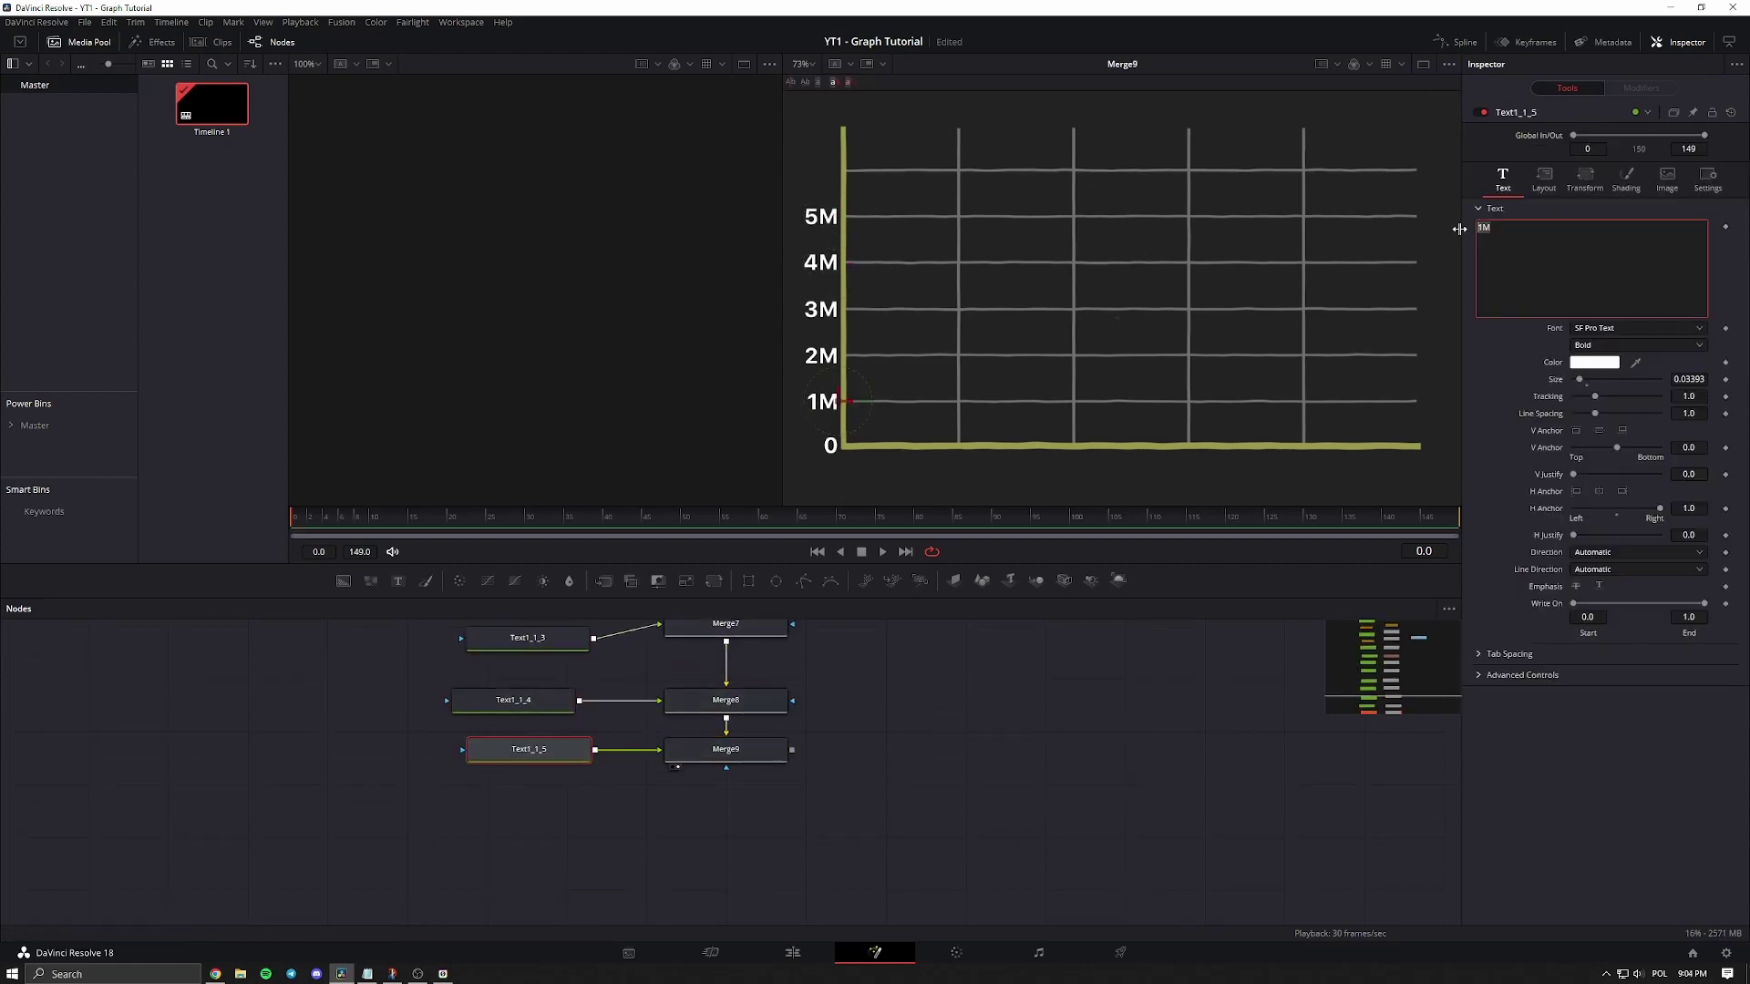
pyautogui.write('6M')
pyautogui.moveTo(837, 391); pyautogui.dragTo(838, 160)
# Select all the number label nodes together and set the 6M label's size to 0.02453.
pyautogui.scroll(-2, 1024, 289)
pyautogui.click(953, 742)
pyautogui.scroll(3, 911, 766)
pyautogui.moveTo(506, 911); pyautogui.dragTo(511, 629)
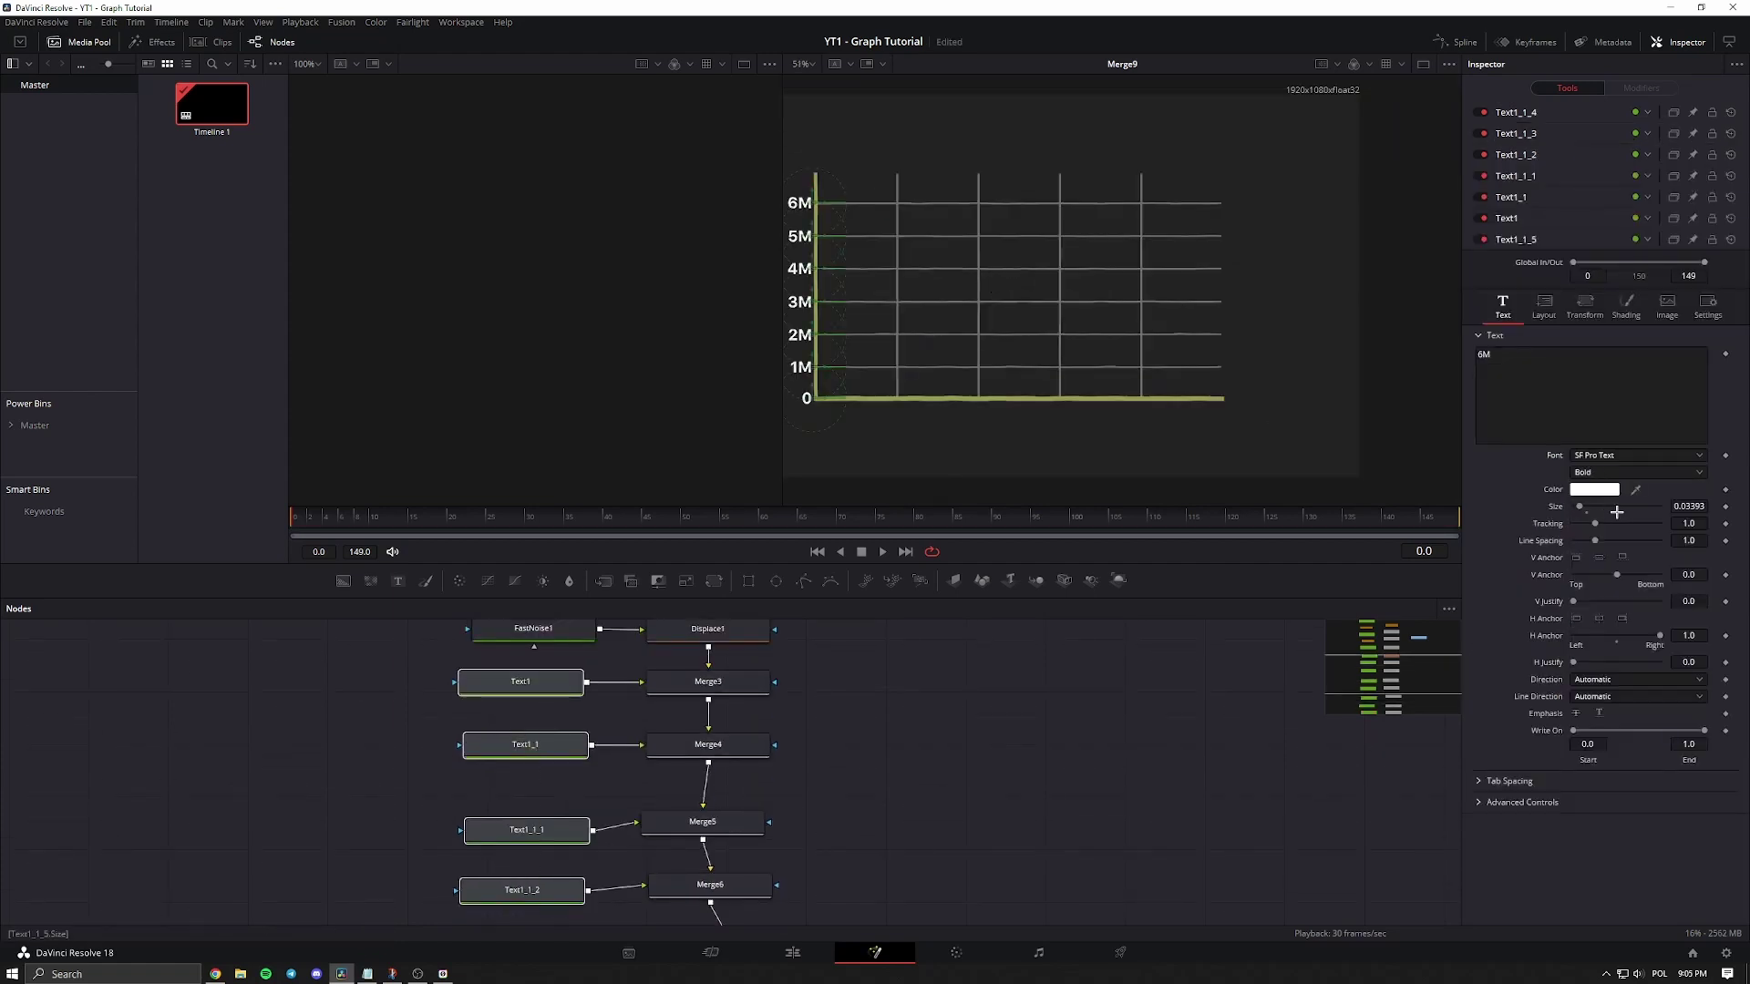
pyautogui.doubleClick(1689, 507)
pyautogui.write('0.025')
# Apply the 6M label's size of 0.02453 to the 0, 1M and 2M labels.
pyautogui.click(1519, 238)
pyautogui.click(1520, 218)
pyautogui.doubleClick(1688, 486)
pyautogui.hotkey('ctrl', 'v')
pyautogui.click(1515, 197)
pyautogui.click(1516, 176)
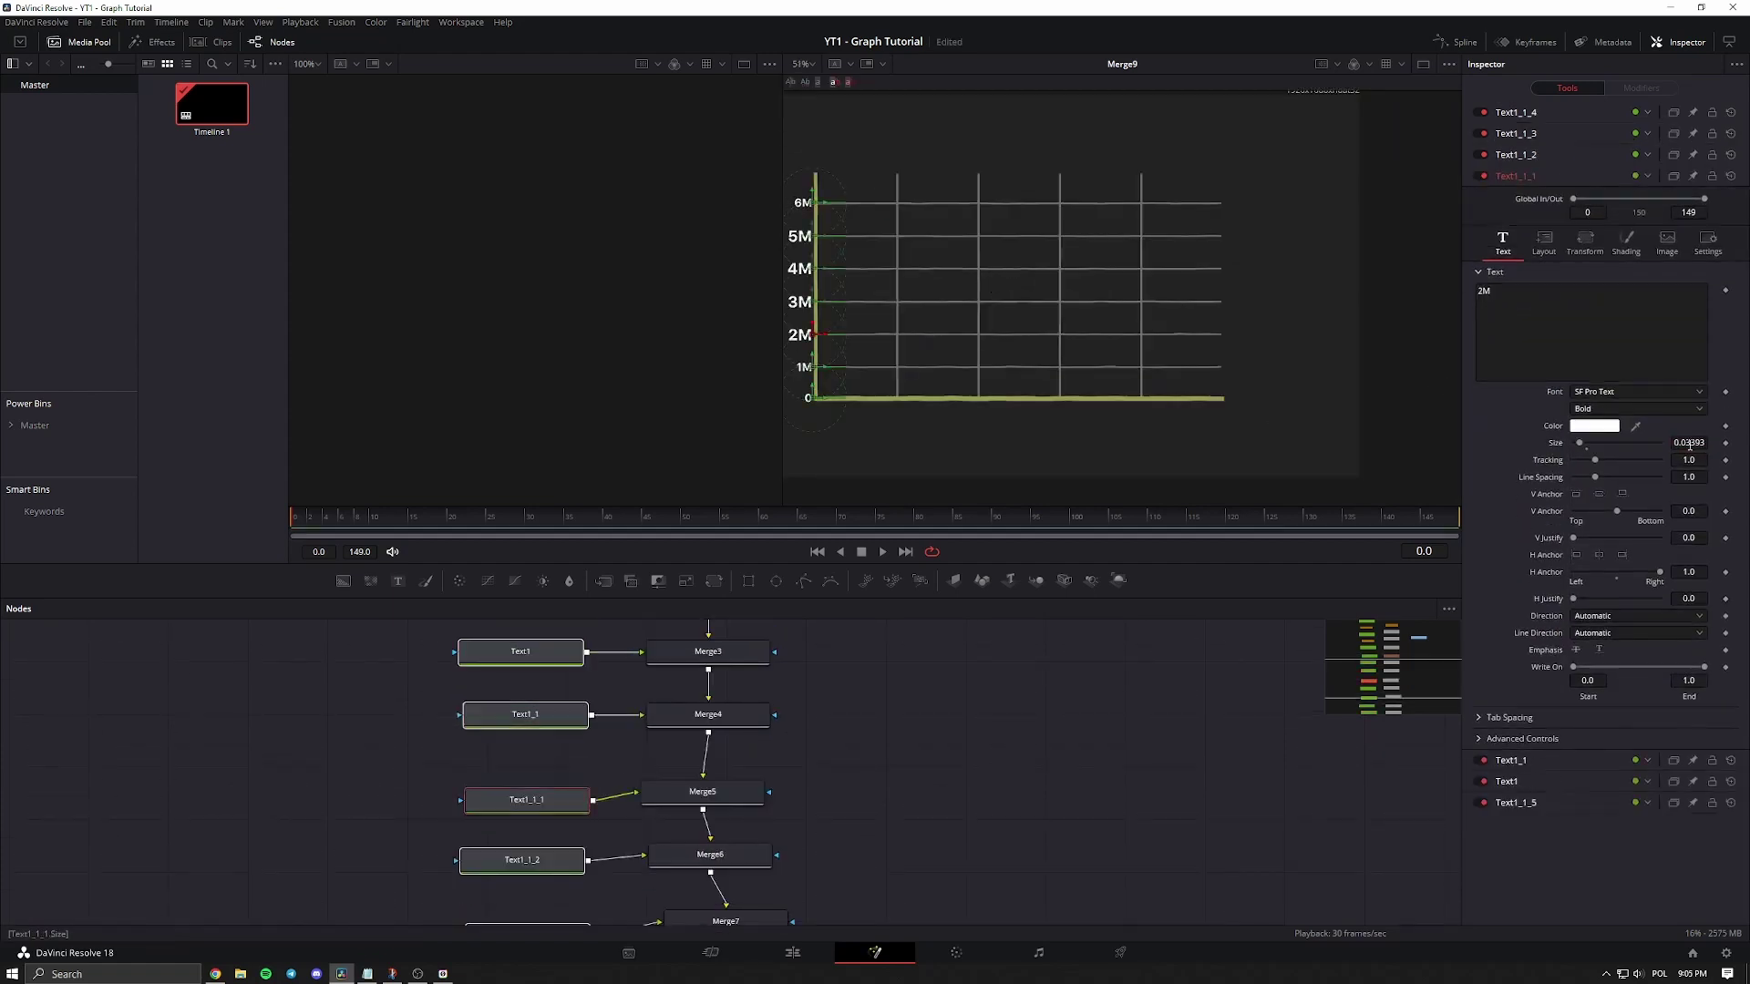
pyautogui.doubleClick(1689, 443)
pyautogui.hotkey('ctrl', 'v')
# Apply the same 0.02453 size to the 3M, 4M and 5M labels.
pyautogui.click(1516, 154)
pyautogui.doubleClick(1689, 422)
pyautogui.hotkey('ctrl', 'v')
pyautogui.click(1516, 134)
pyautogui.doubleClick(1689, 400)
pyautogui.write('0.02453')
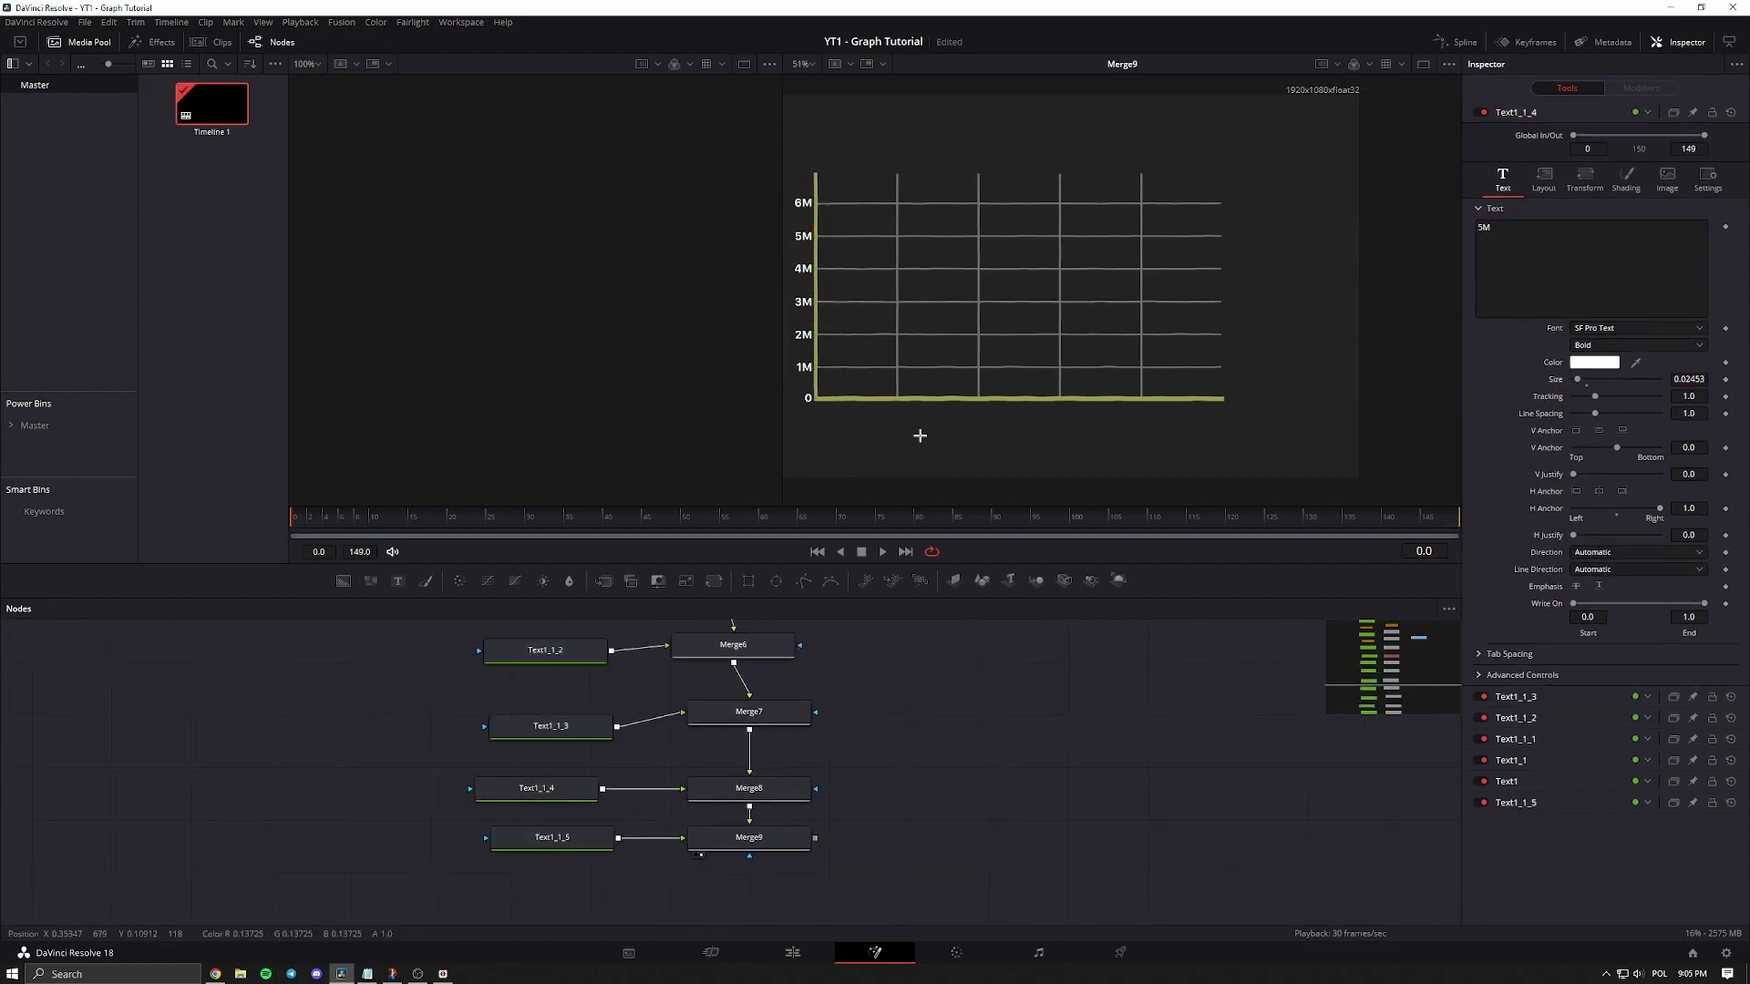
# Merge another text copy after Merge9 and change its text to VIEWS.
pyautogui.scroll(-2, 957, 812)
pyautogui.click(771, 702)
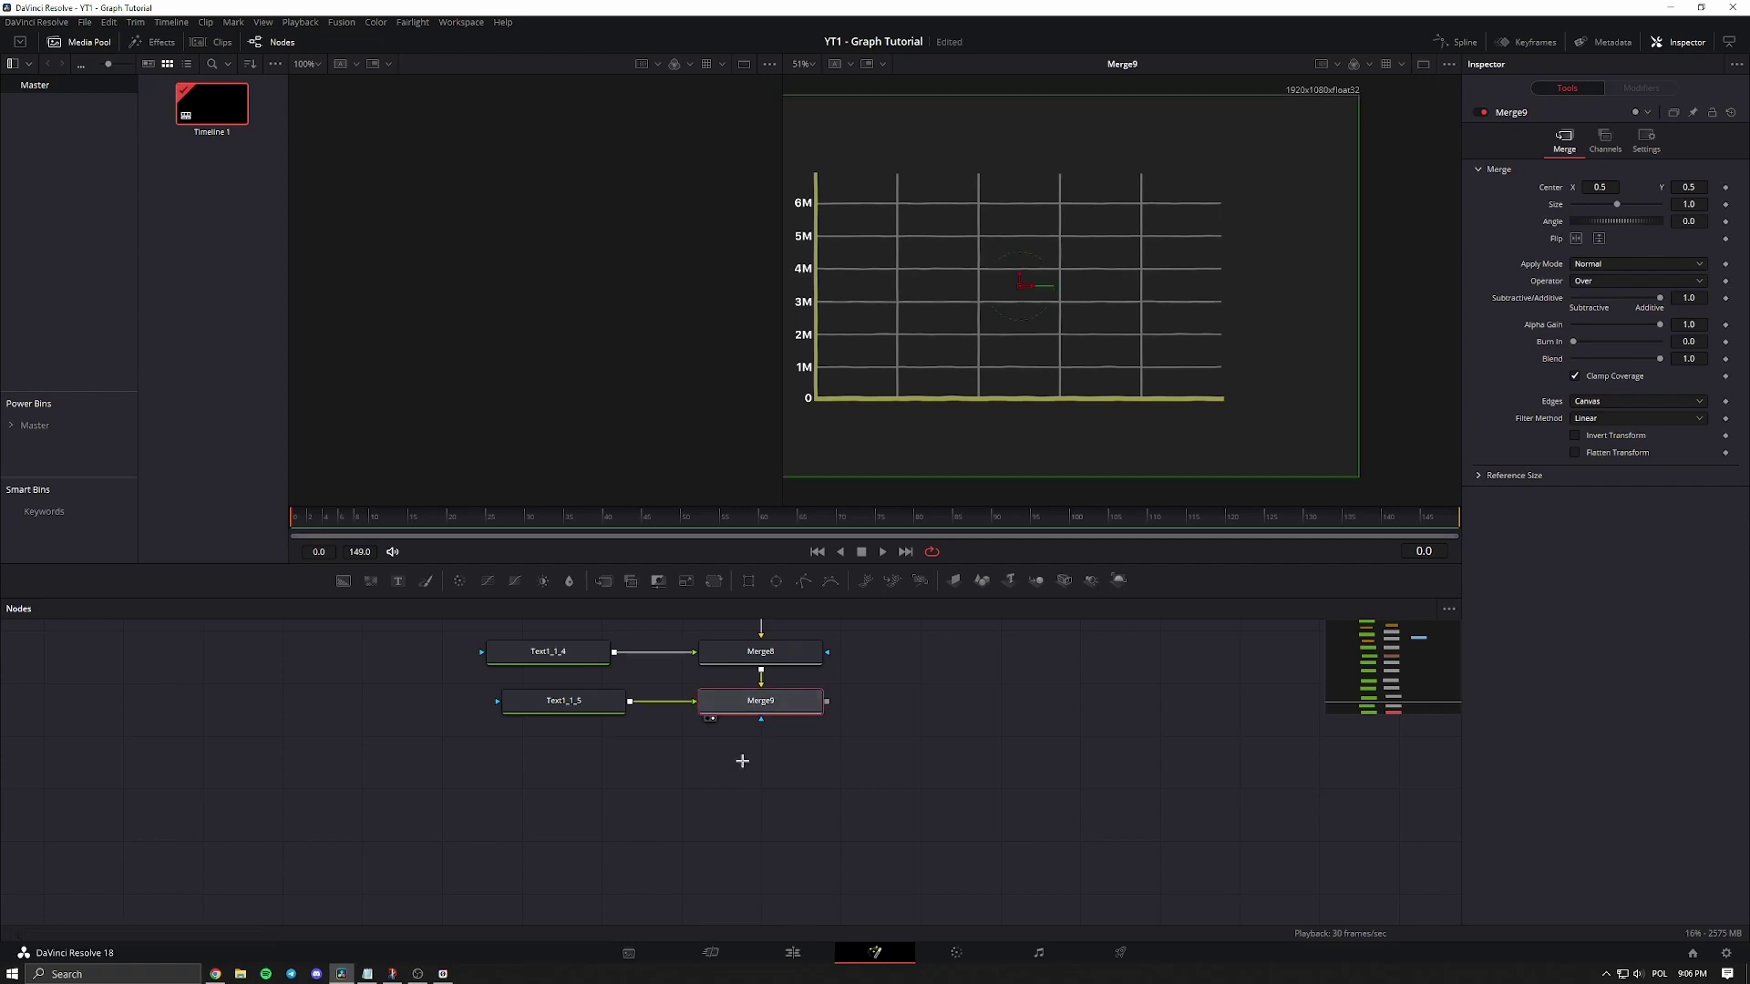
pyautogui.hotkey('ctrl', 'v')
pyautogui.click(575, 774)
# Reduce the VIEWS label's size and place it above 6M beside the upper end of the vertical axis.
pyautogui.moveTo(1683, 380); pyautogui.dragTo(1575, 475)
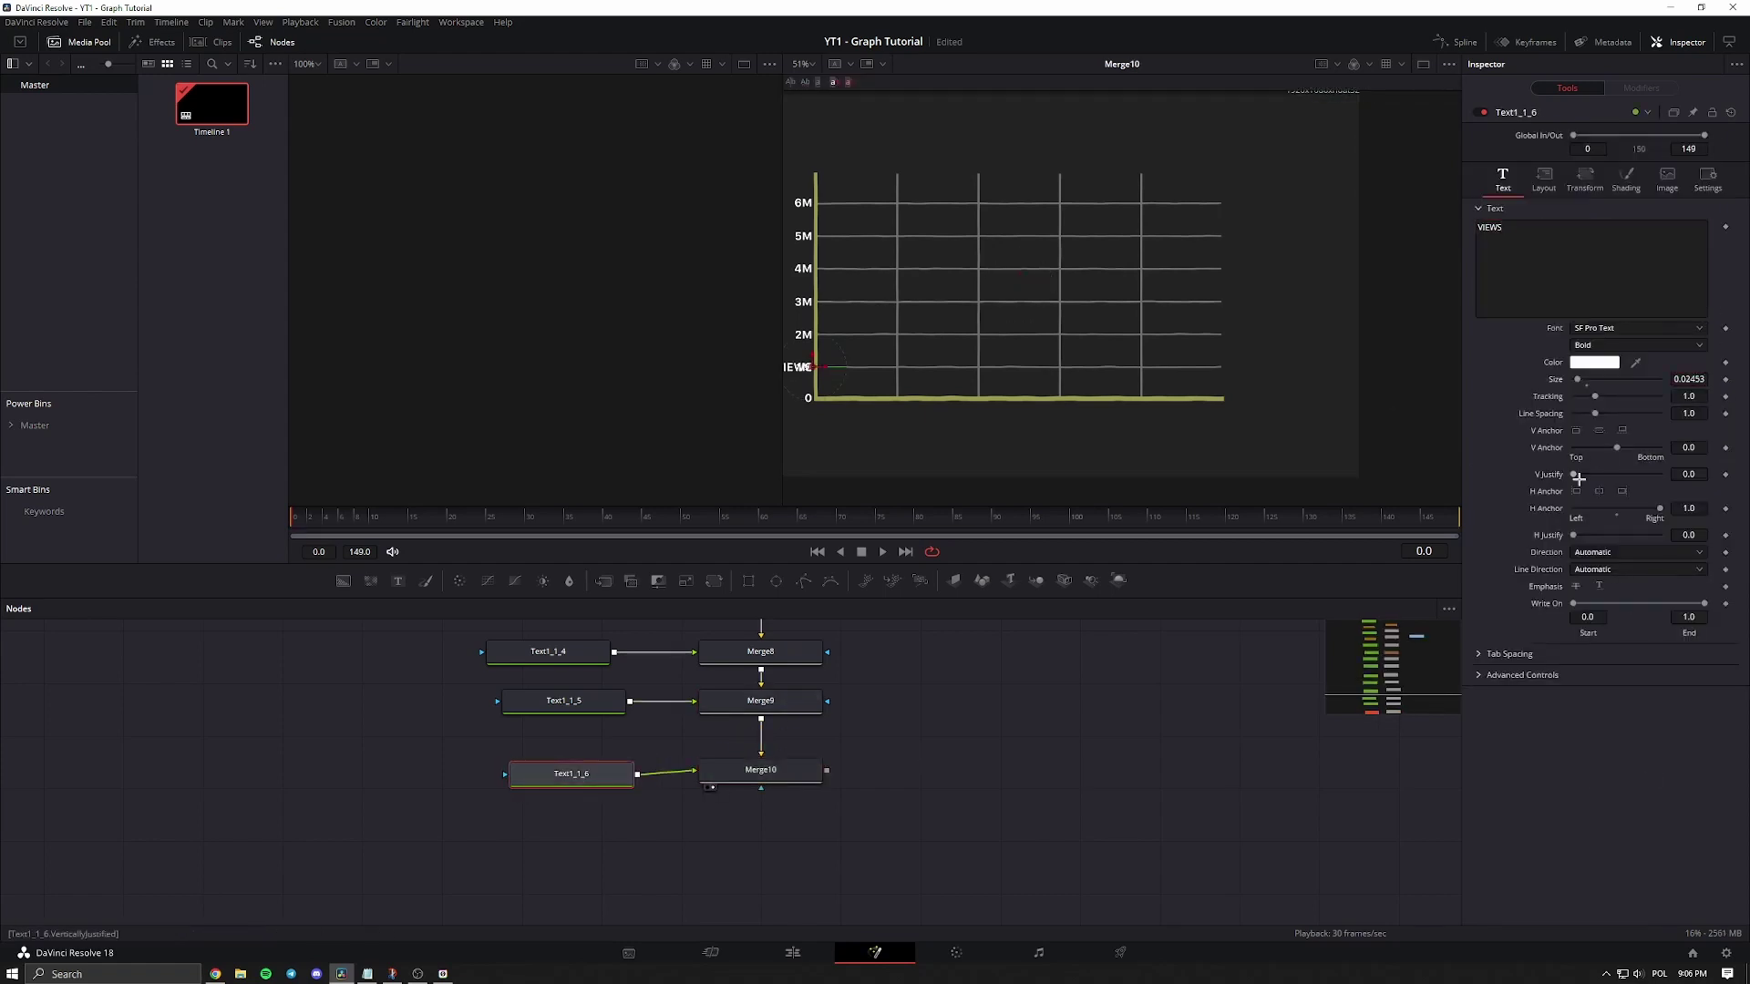
pyautogui.moveTo(814, 368); pyautogui.dragTo(813, 180)
pyautogui.moveTo(1159, 414); pyautogui.dragTo(1200, 395)
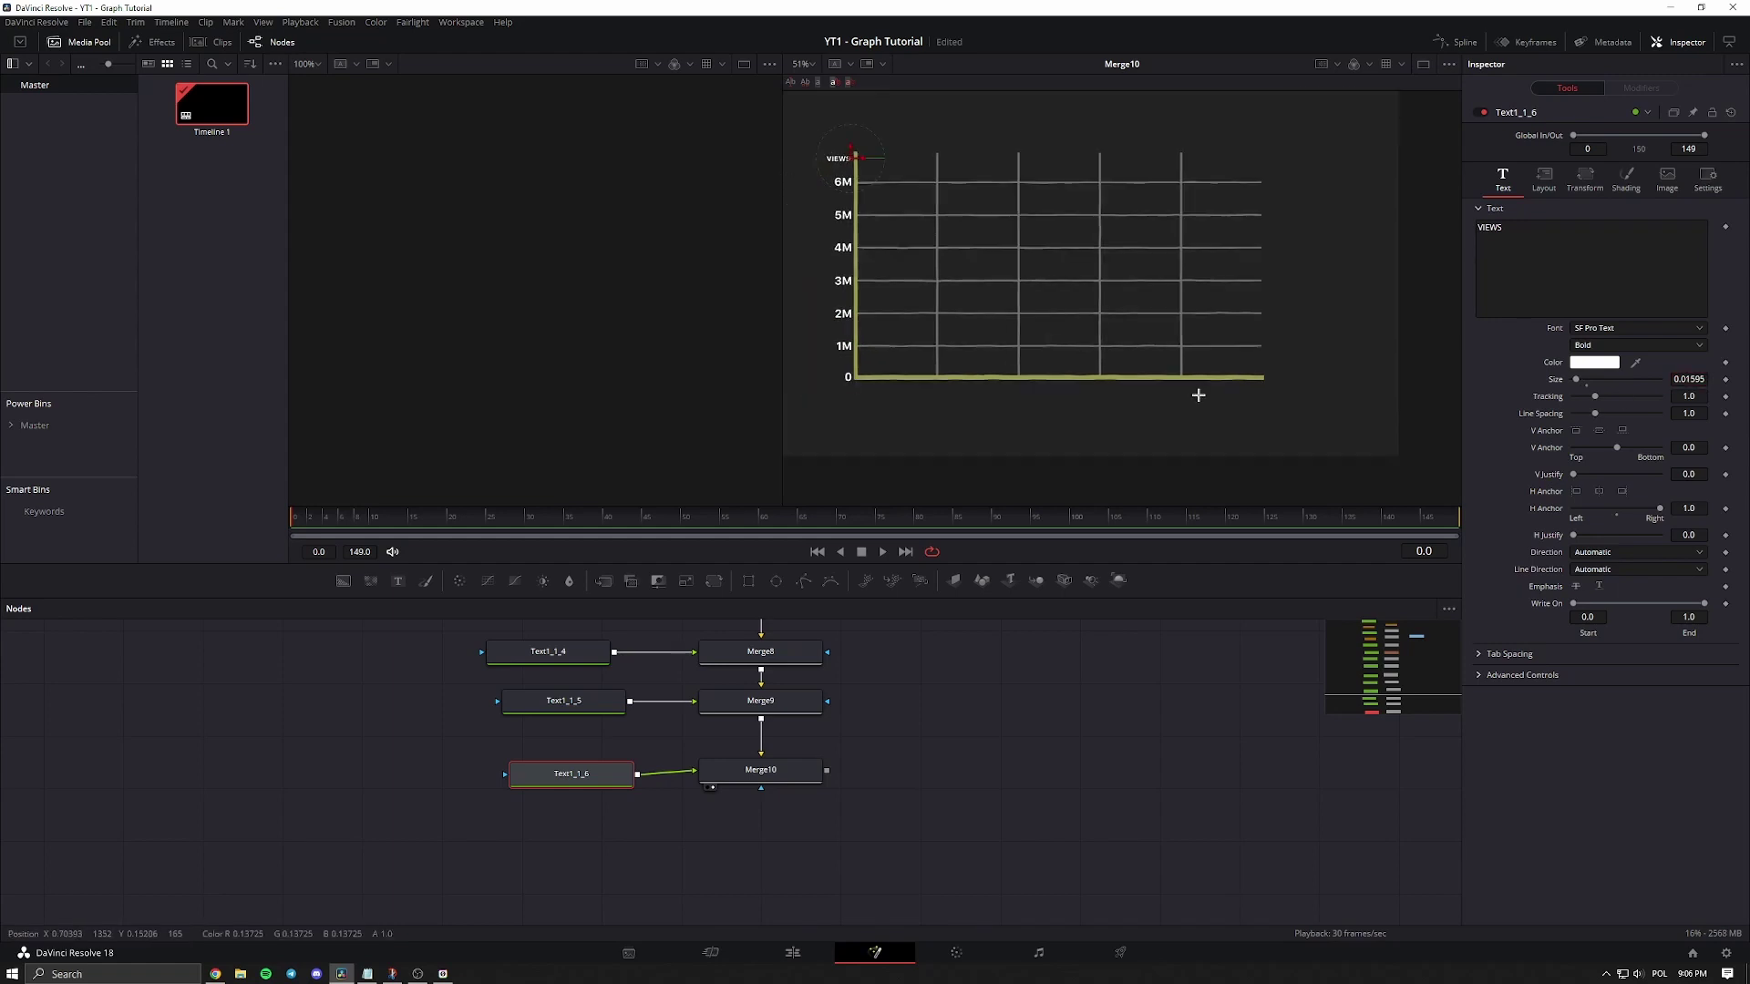
# Merge another text copy after Merge10 as a TIME label, size 0.02852, below the right end of the horizontal axis.
pyautogui.moveTo(1007, 431); pyautogui.dragTo(949, 423)
pyautogui.click(638, 853)
pyautogui.hotkey('ctrl', 'v')
pyautogui.moveTo(700, 852); pyautogui.dragTo(761, 787)
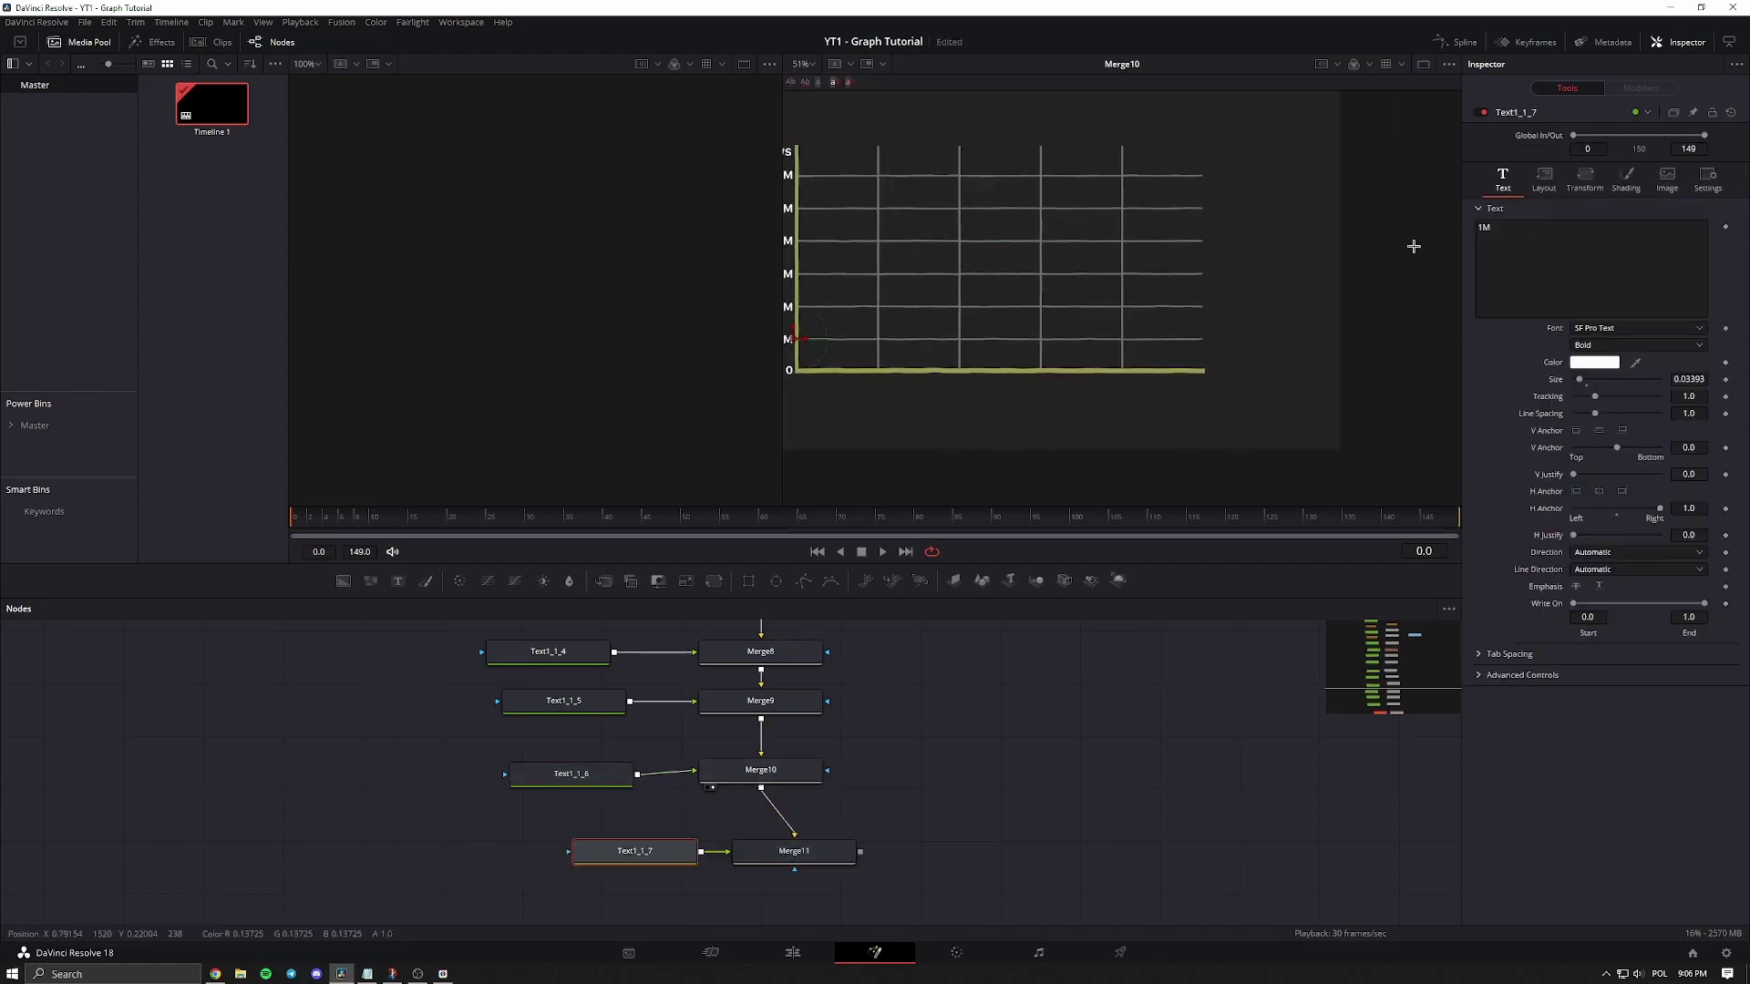
pyautogui.press('1')
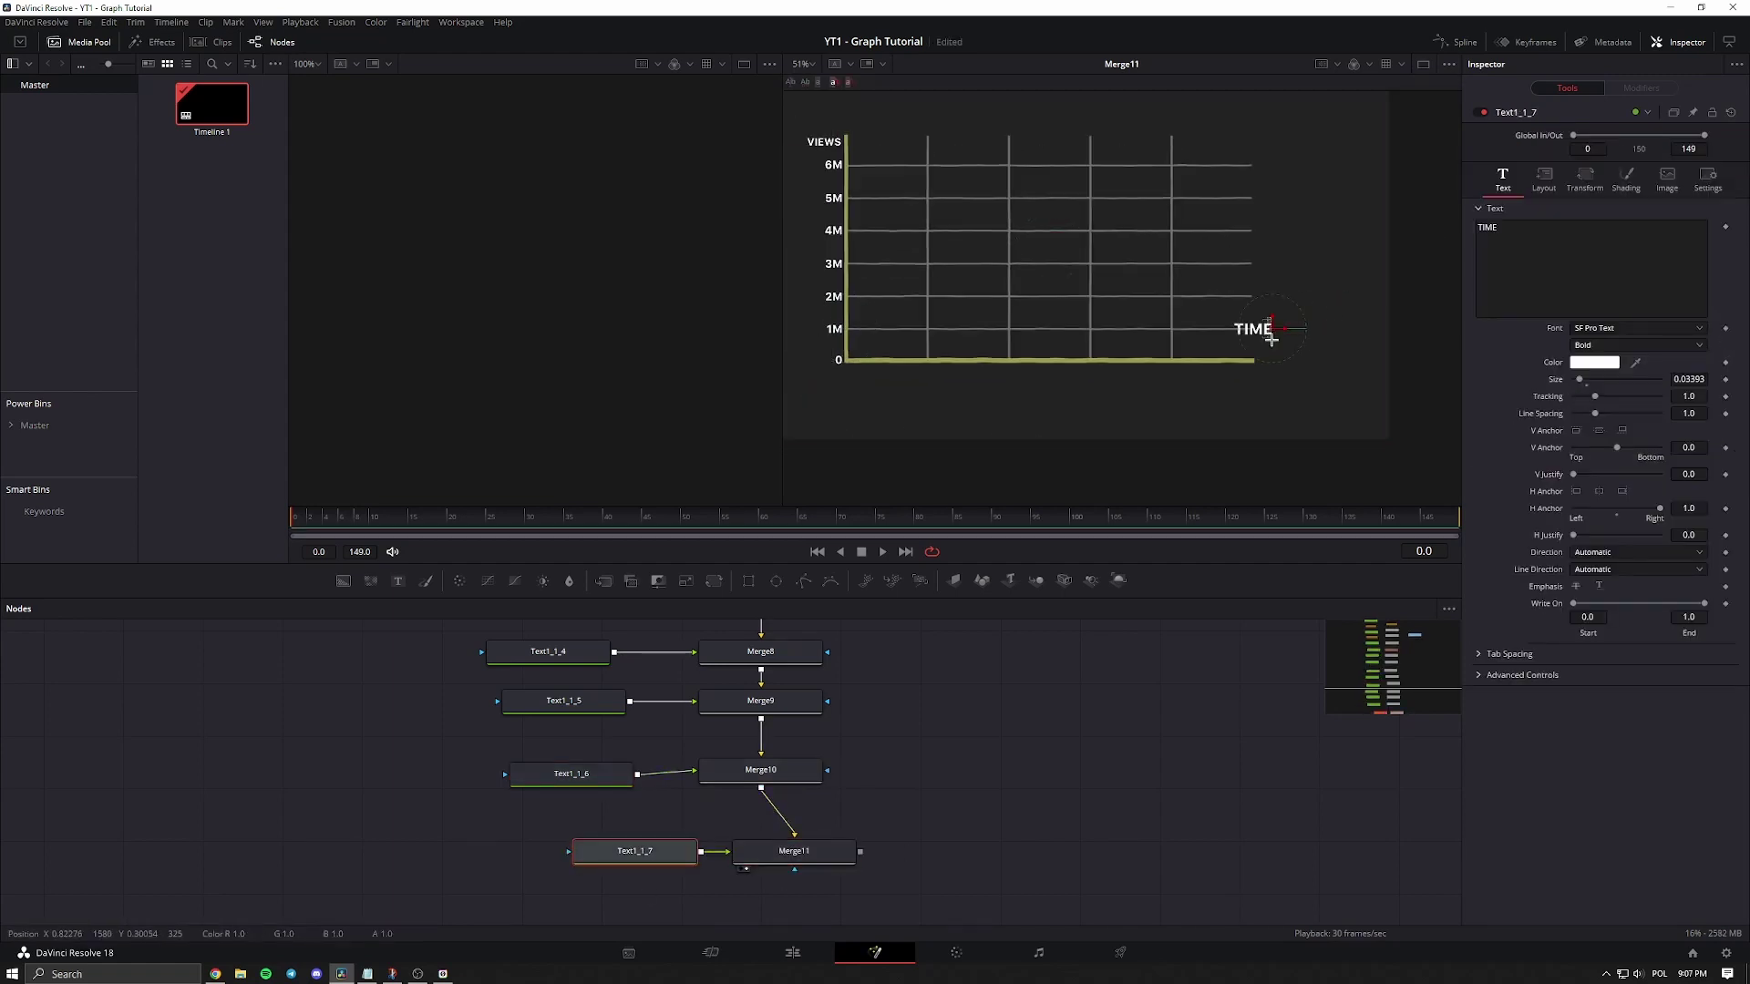
pyautogui.moveTo(1267, 339); pyautogui.dragTo(1258, 375)
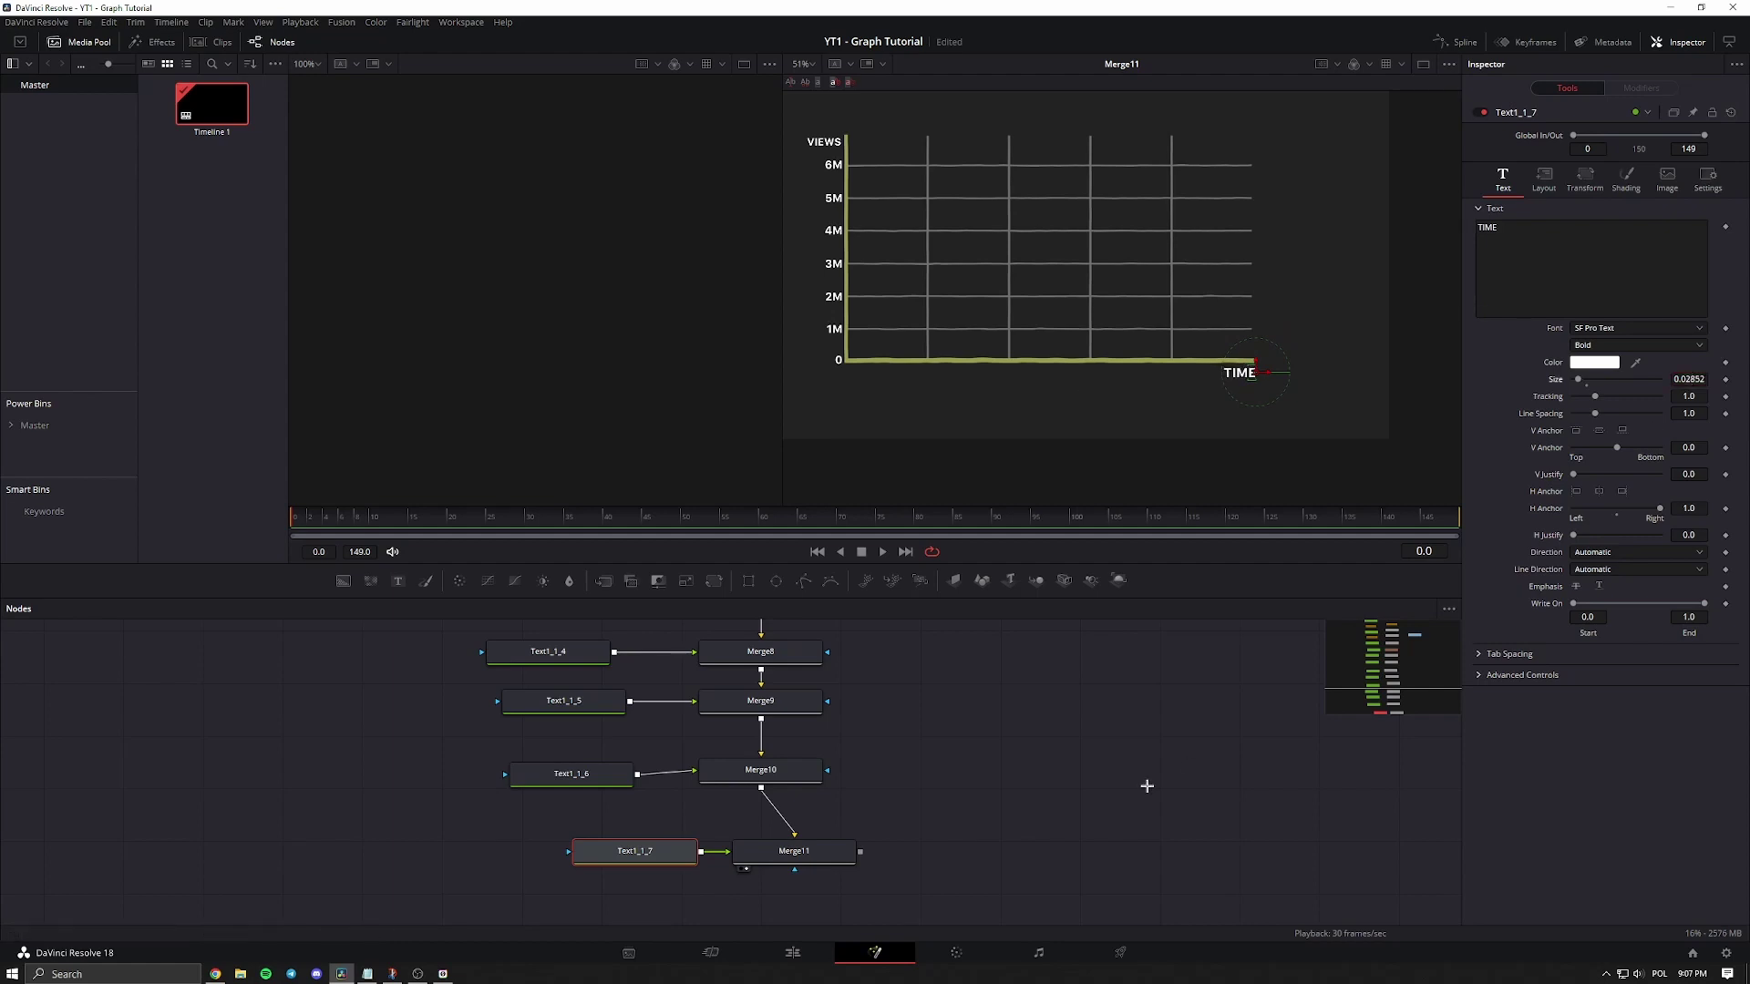
# Add another text copy reading WEEK 1, merge it after Merge11 and line up the new nodes below.
pyautogui.hotkey('ctrl', 'v')
pyautogui.write('WEEK 1')
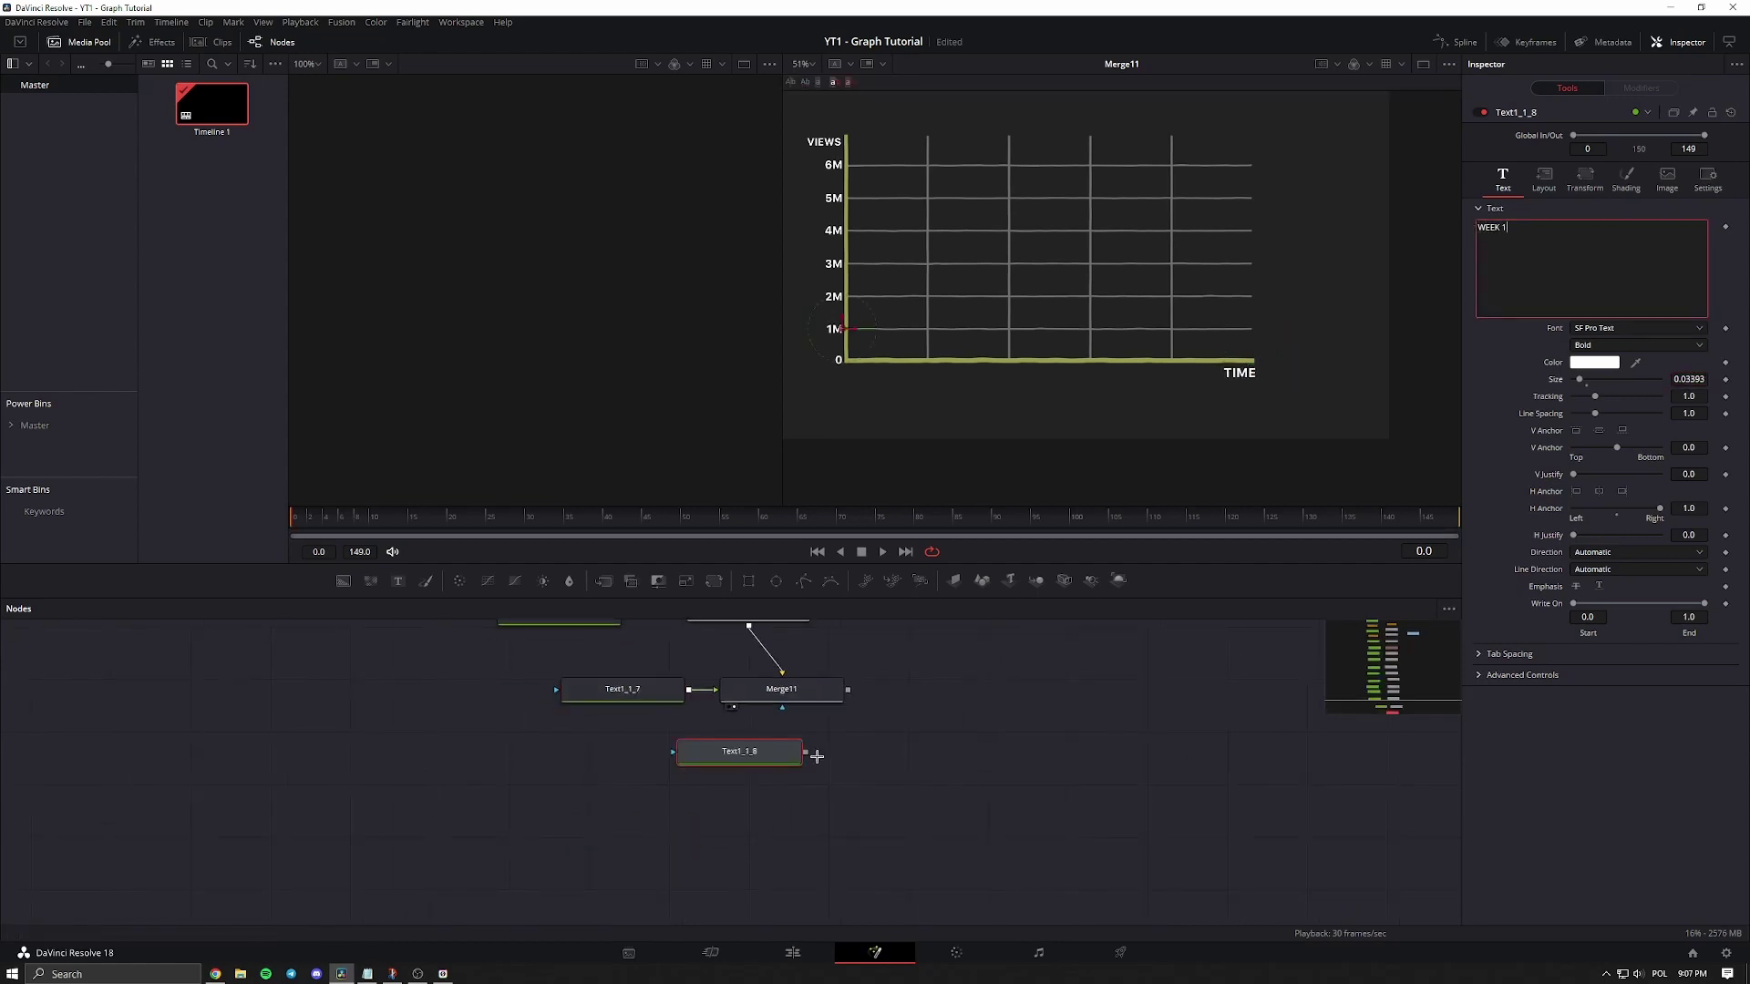
pyautogui.moveTo(806, 752); pyautogui.dragTo(848, 690)
pyautogui.moveTo(739, 752); pyautogui.dragTo(623, 753)
pyautogui.moveTo(900, 753); pyautogui.dragTo(790, 753)
# Set the WEEK 1 label's size to 0.02852 and place it below the first vertical gridline in the Merge12 view.
pyautogui.click(622, 753)
pyautogui.moveTo(1695, 379); pyautogui.dragTo(1683, 379)
pyautogui.click(790, 753)
pyautogui.press('2')
pyautogui.moveTo(925, 325); pyautogui.dragTo(955, 369)
# Merge a copy of the WEEK 1 text after Merge12 as a WEEK 2 label below the second vertical gridline.
pyautogui.hotkey('ctrl', 'c')
pyautogui.click(637, 829)
pyautogui.hotkey('ctrl', 'v')
pyautogui.moveTo(704, 829); pyautogui.dragTo(855, 754)
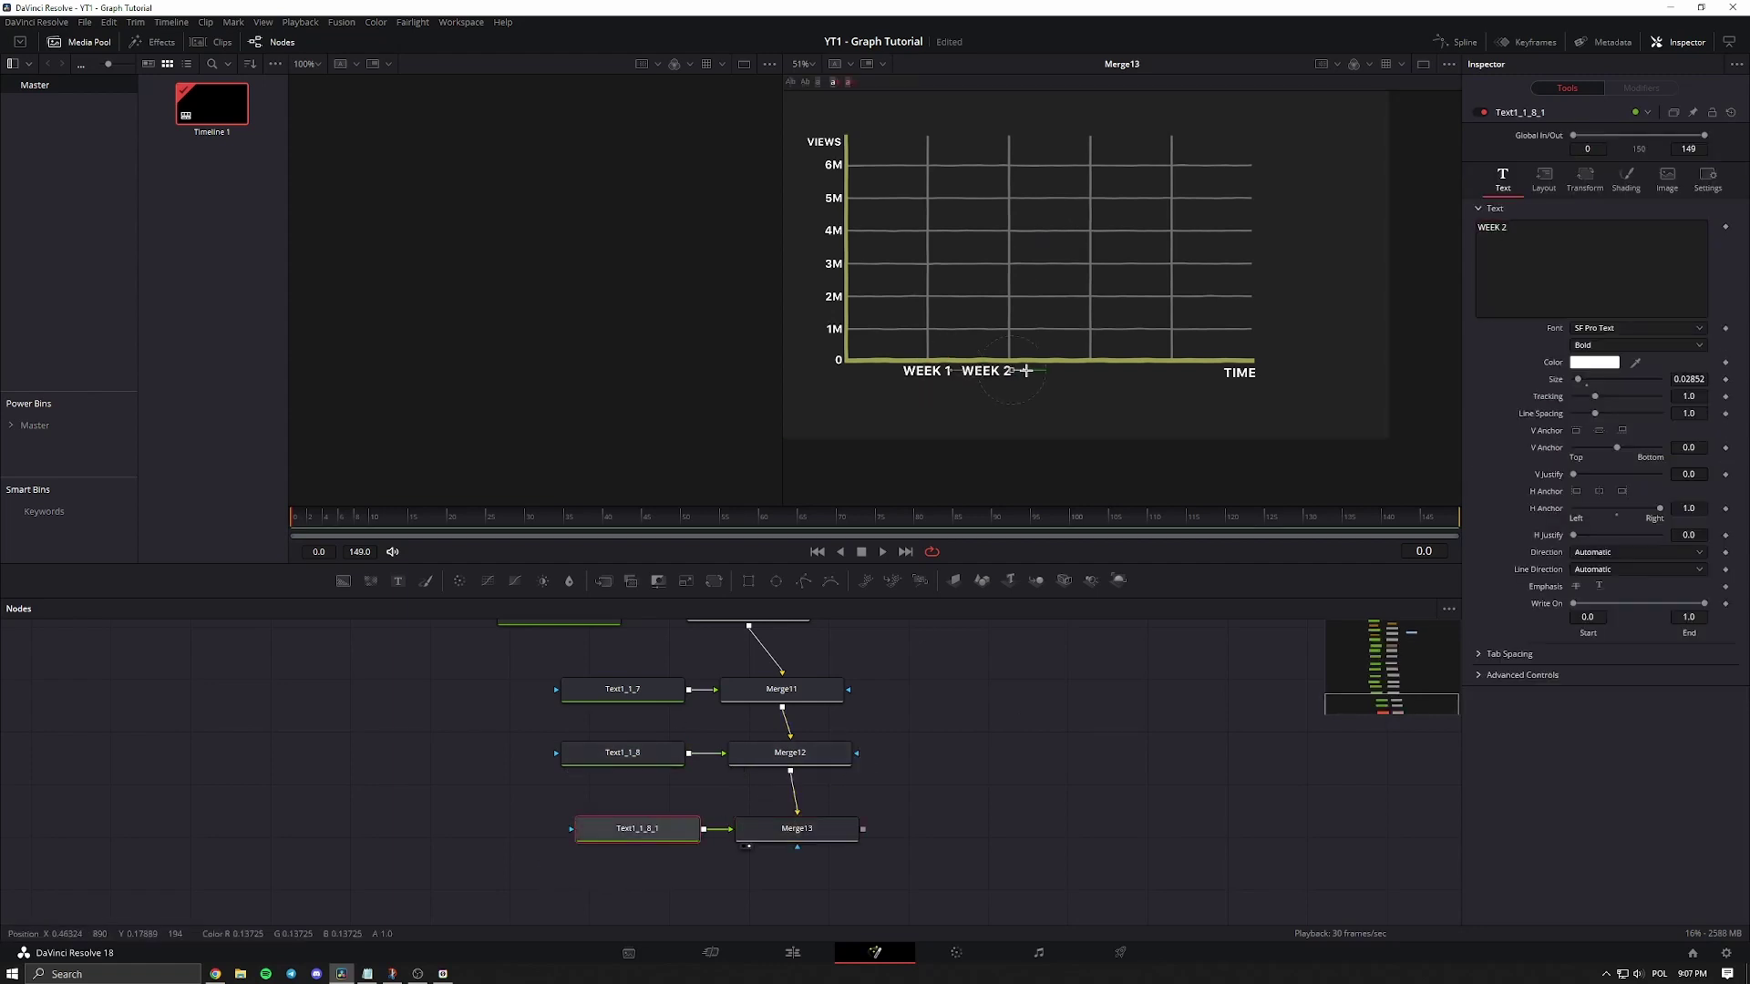
# Merge another week label copy after Merge13 as WEEK 3 below the third vertical gridline.
pyautogui.hotkey('ctrl', 'v')
pyautogui.press('1')
pyautogui.click(684, 798)
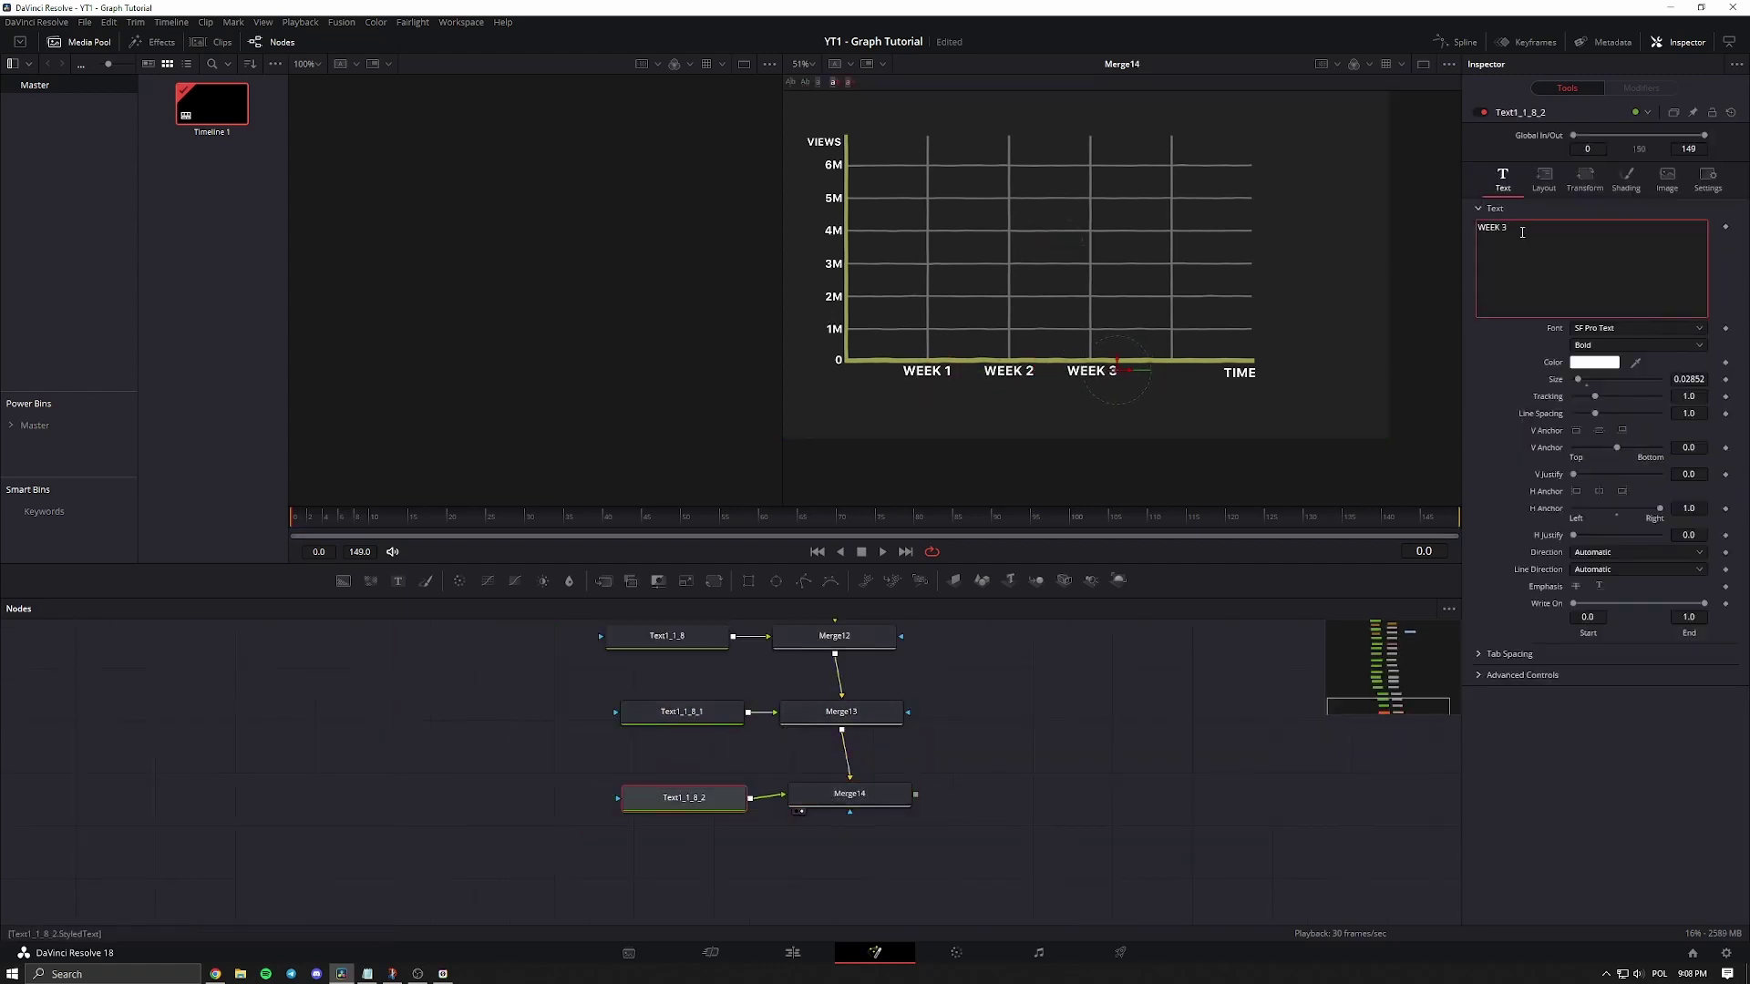
# Add a WEEK 4 label below the fourth vertical gridline and merge a new Background node after Merge15.
pyautogui.hotkey('ctrl', 'v')
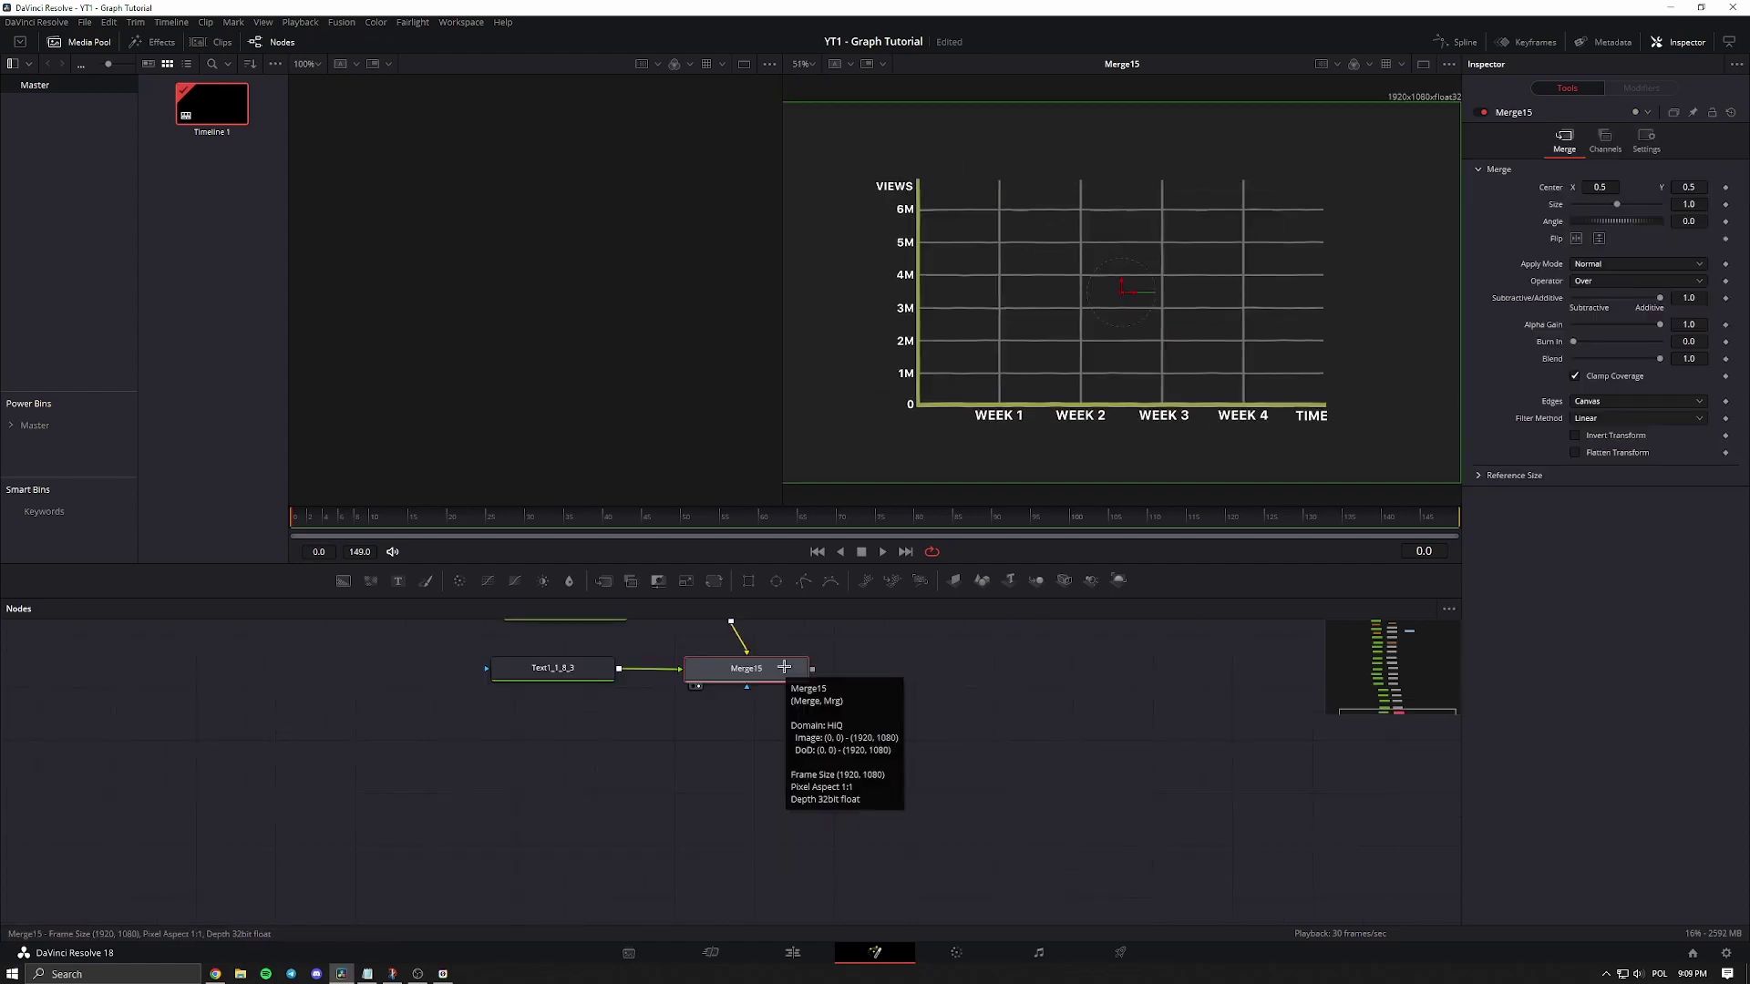
pyautogui.hotkey('shift', 'space')
pyautogui.write('text')
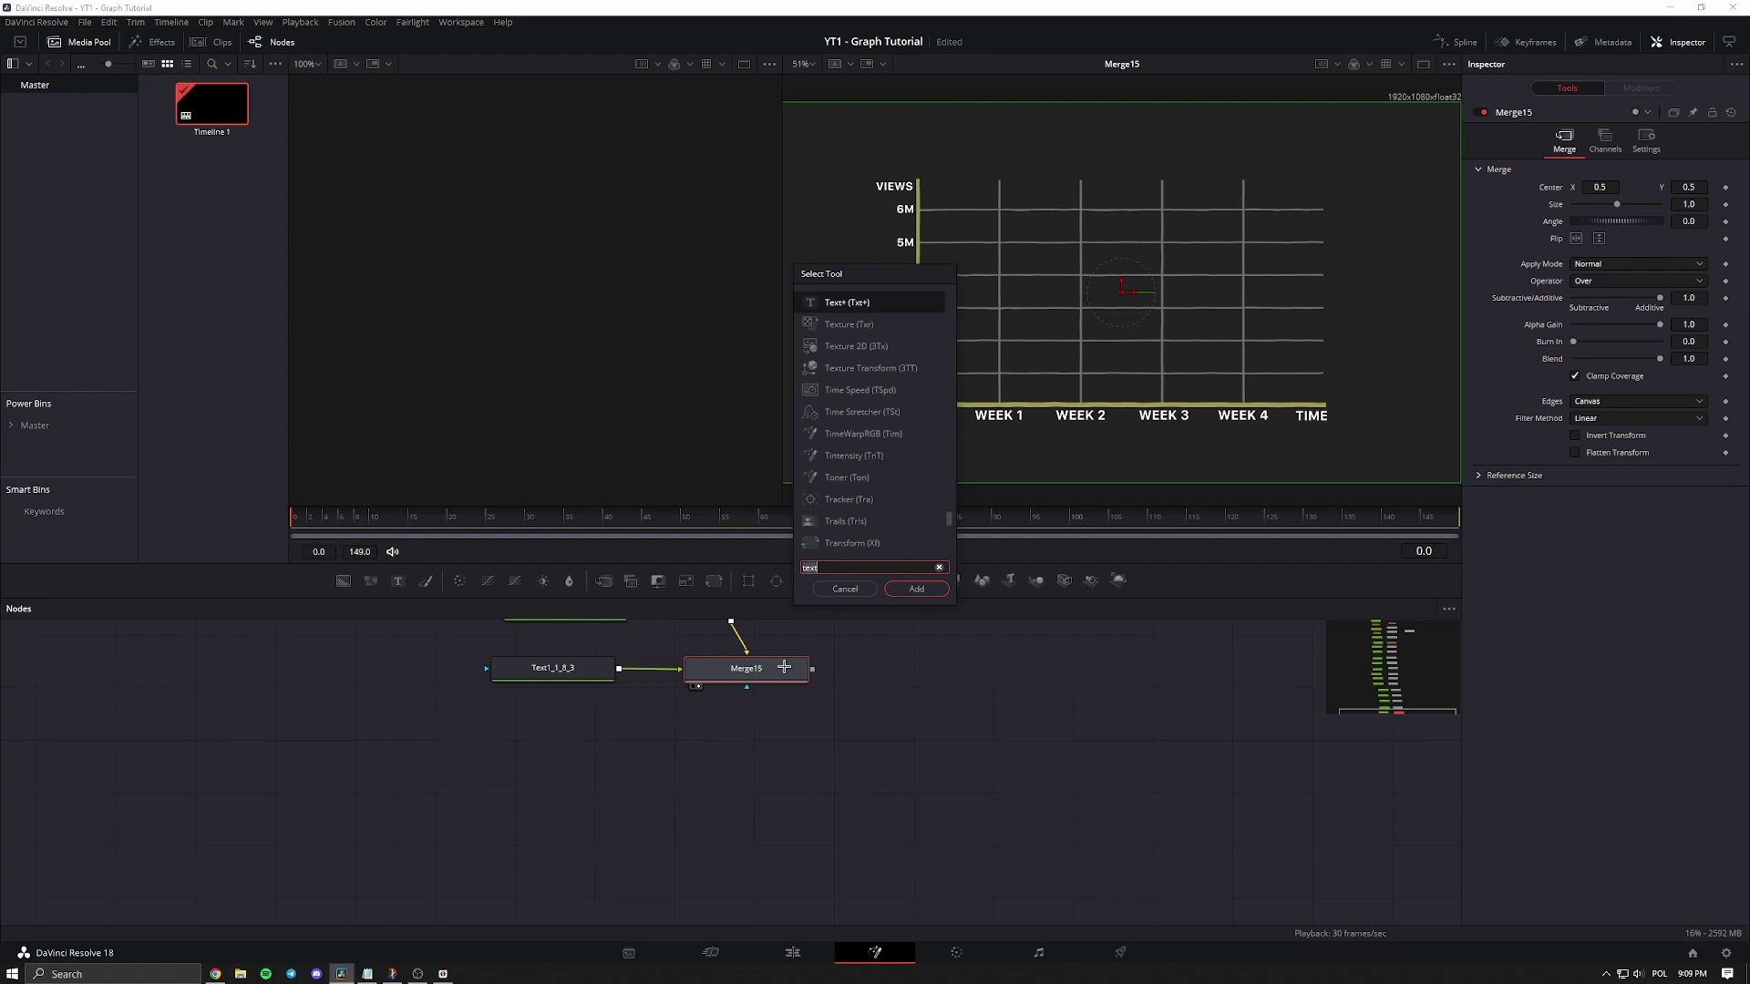
pyautogui.press('BackSpace')
pyautogui.press('BackSpace')
pyautogui.press('BackSpace')
pyautogui.press('BackSpace')
pyautogui.write('BACK')
pyautogui.press('Return')
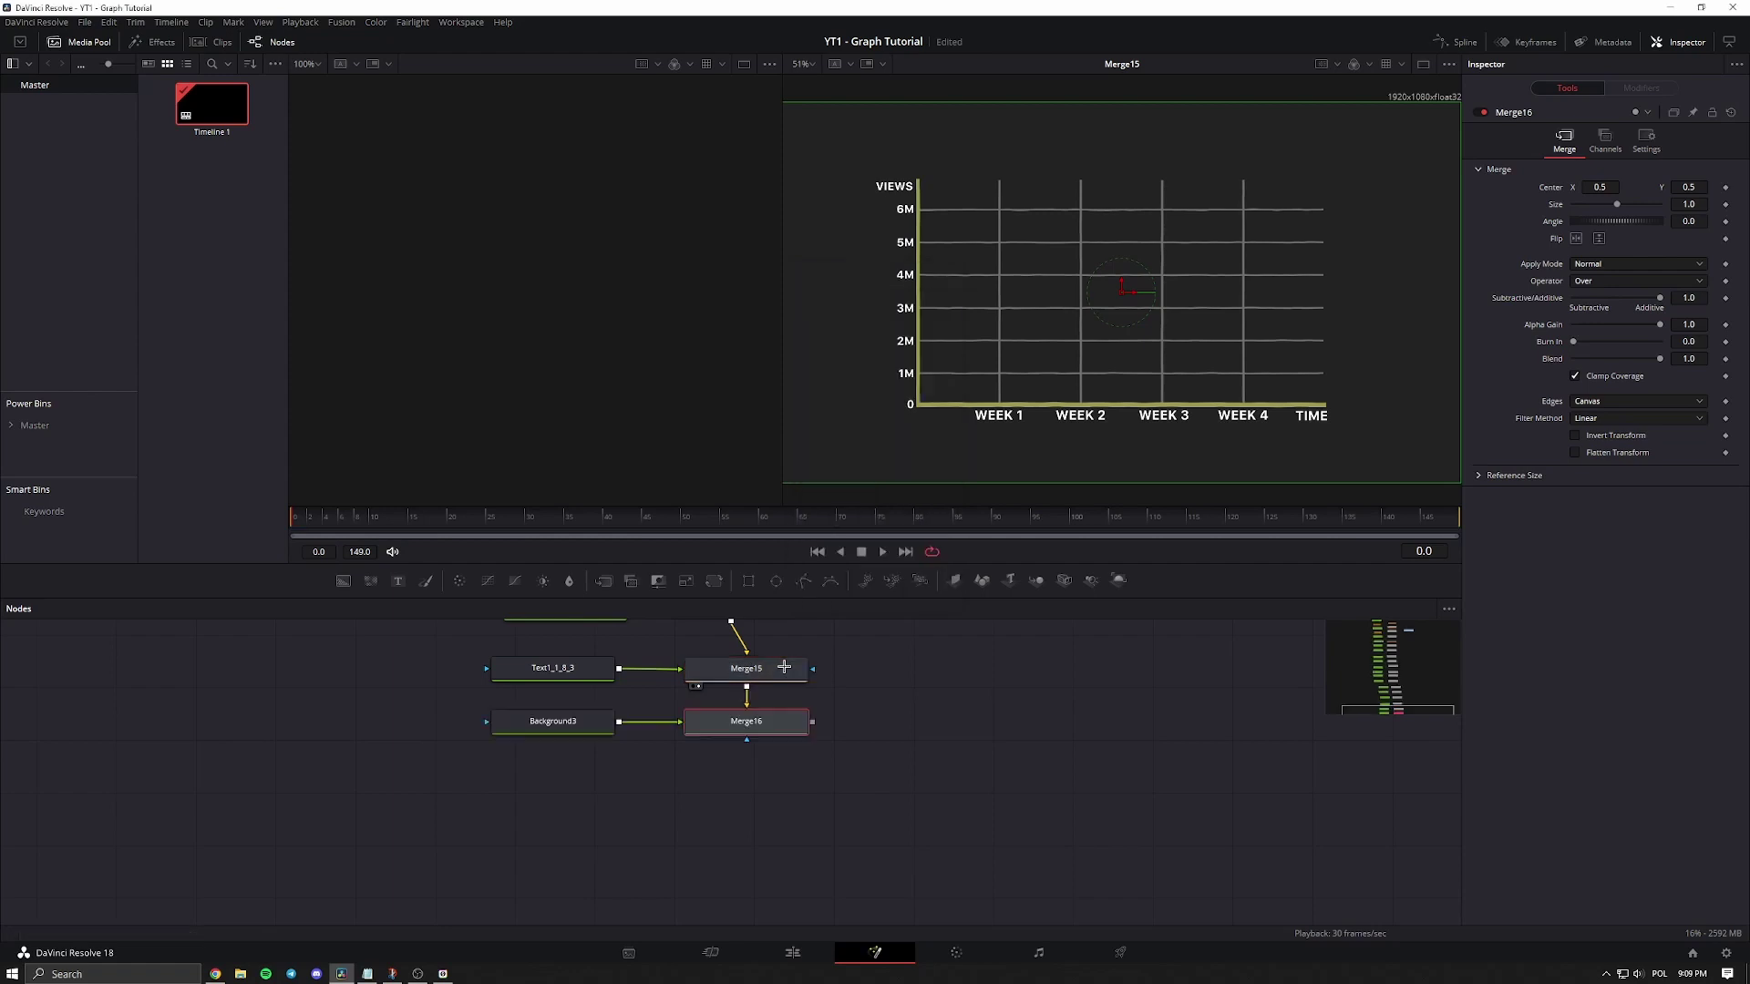
# Set the Background3 color to white.
pyautogui.click(576, 726)
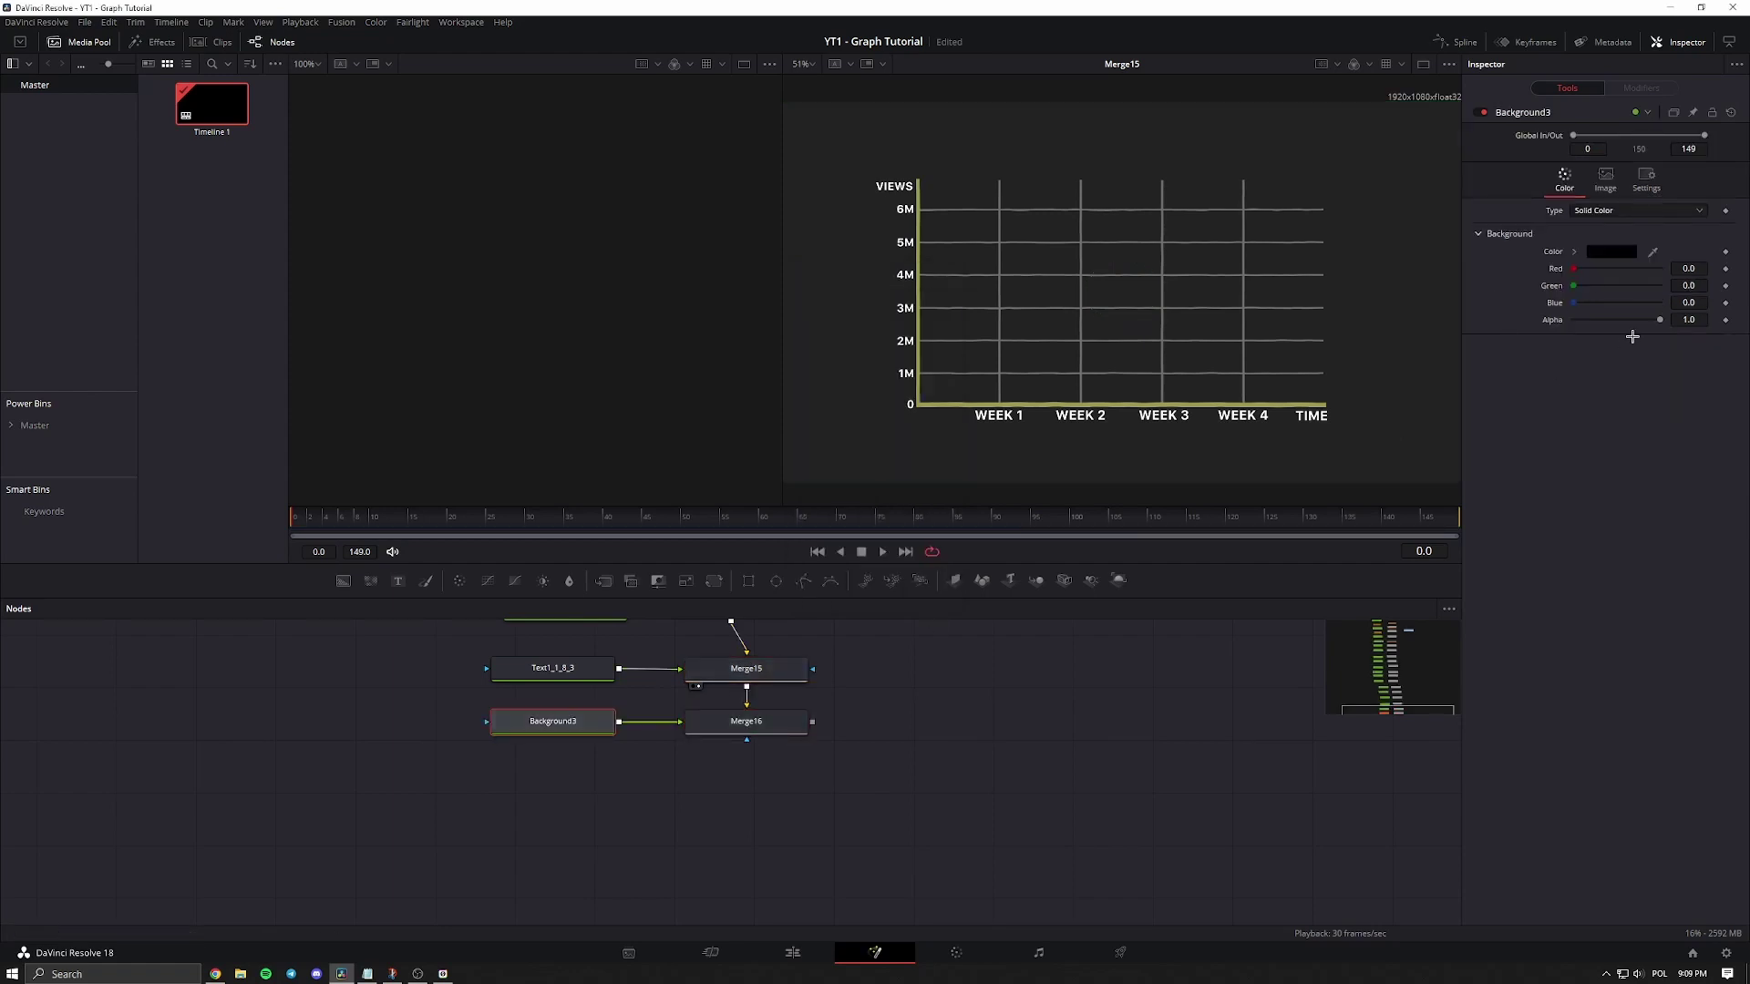
pyautogui.click(1605, 253)
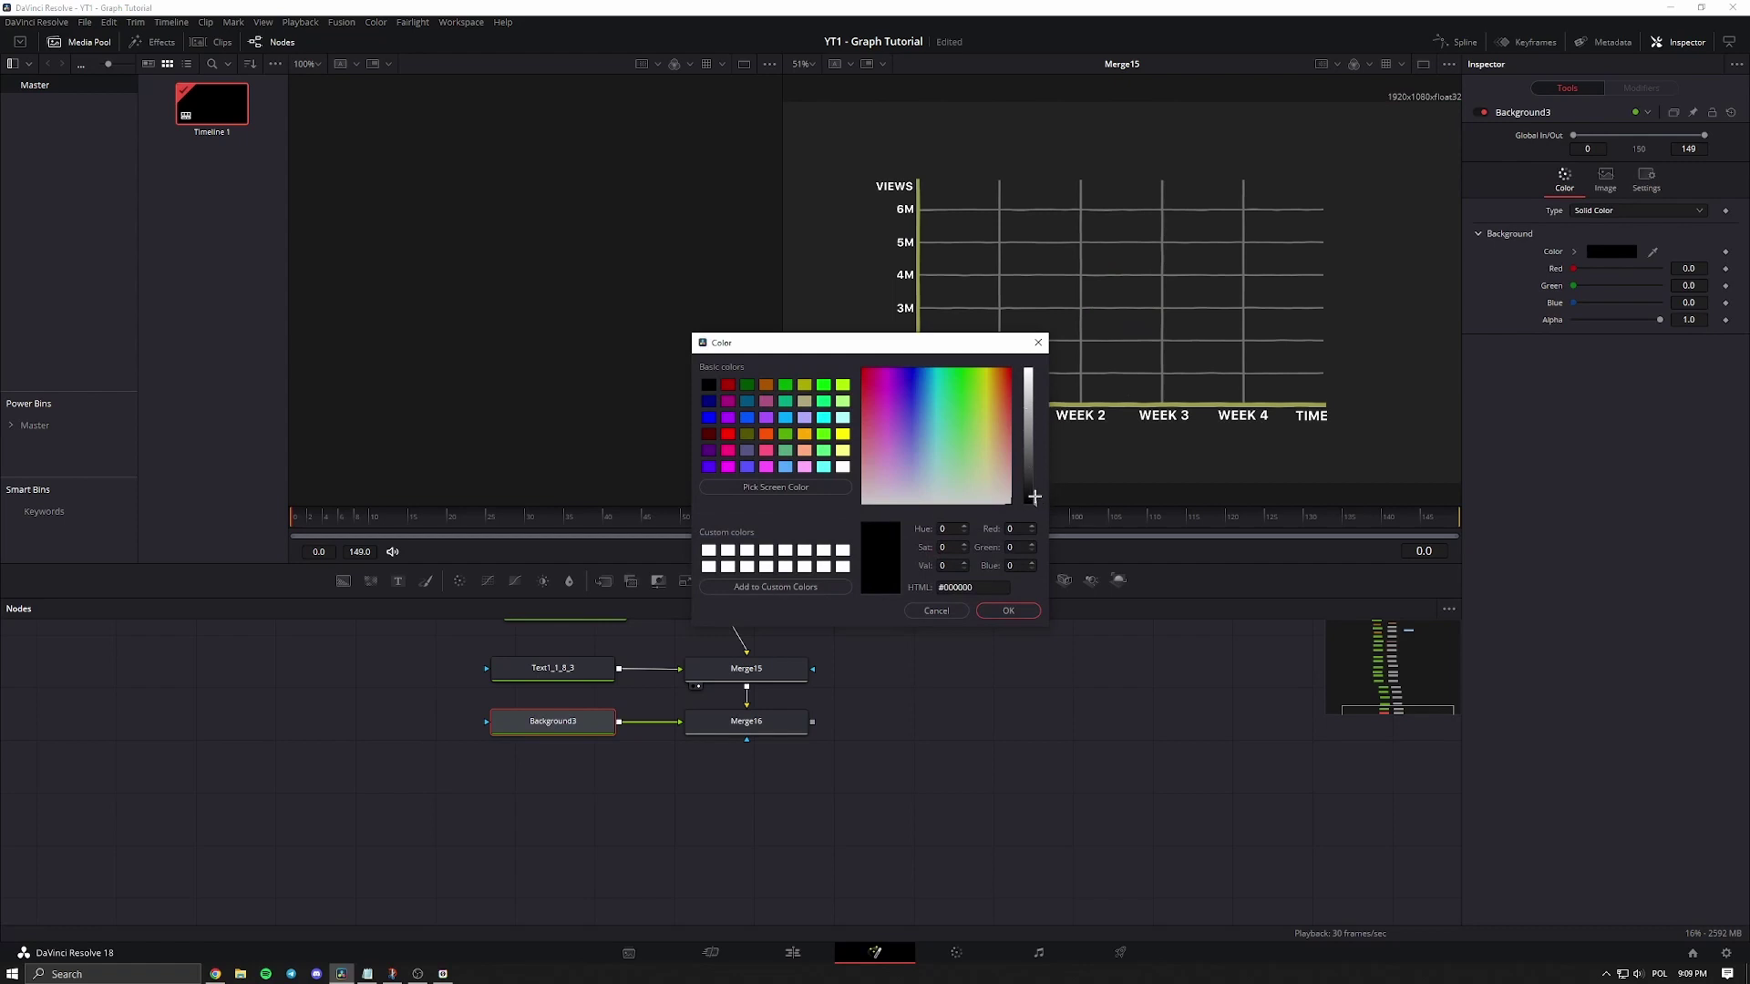
pyautogui.moveTo(1033, 497); pyautogui.dragTo(1030, 366)
pyautogui.click(1027, 611)
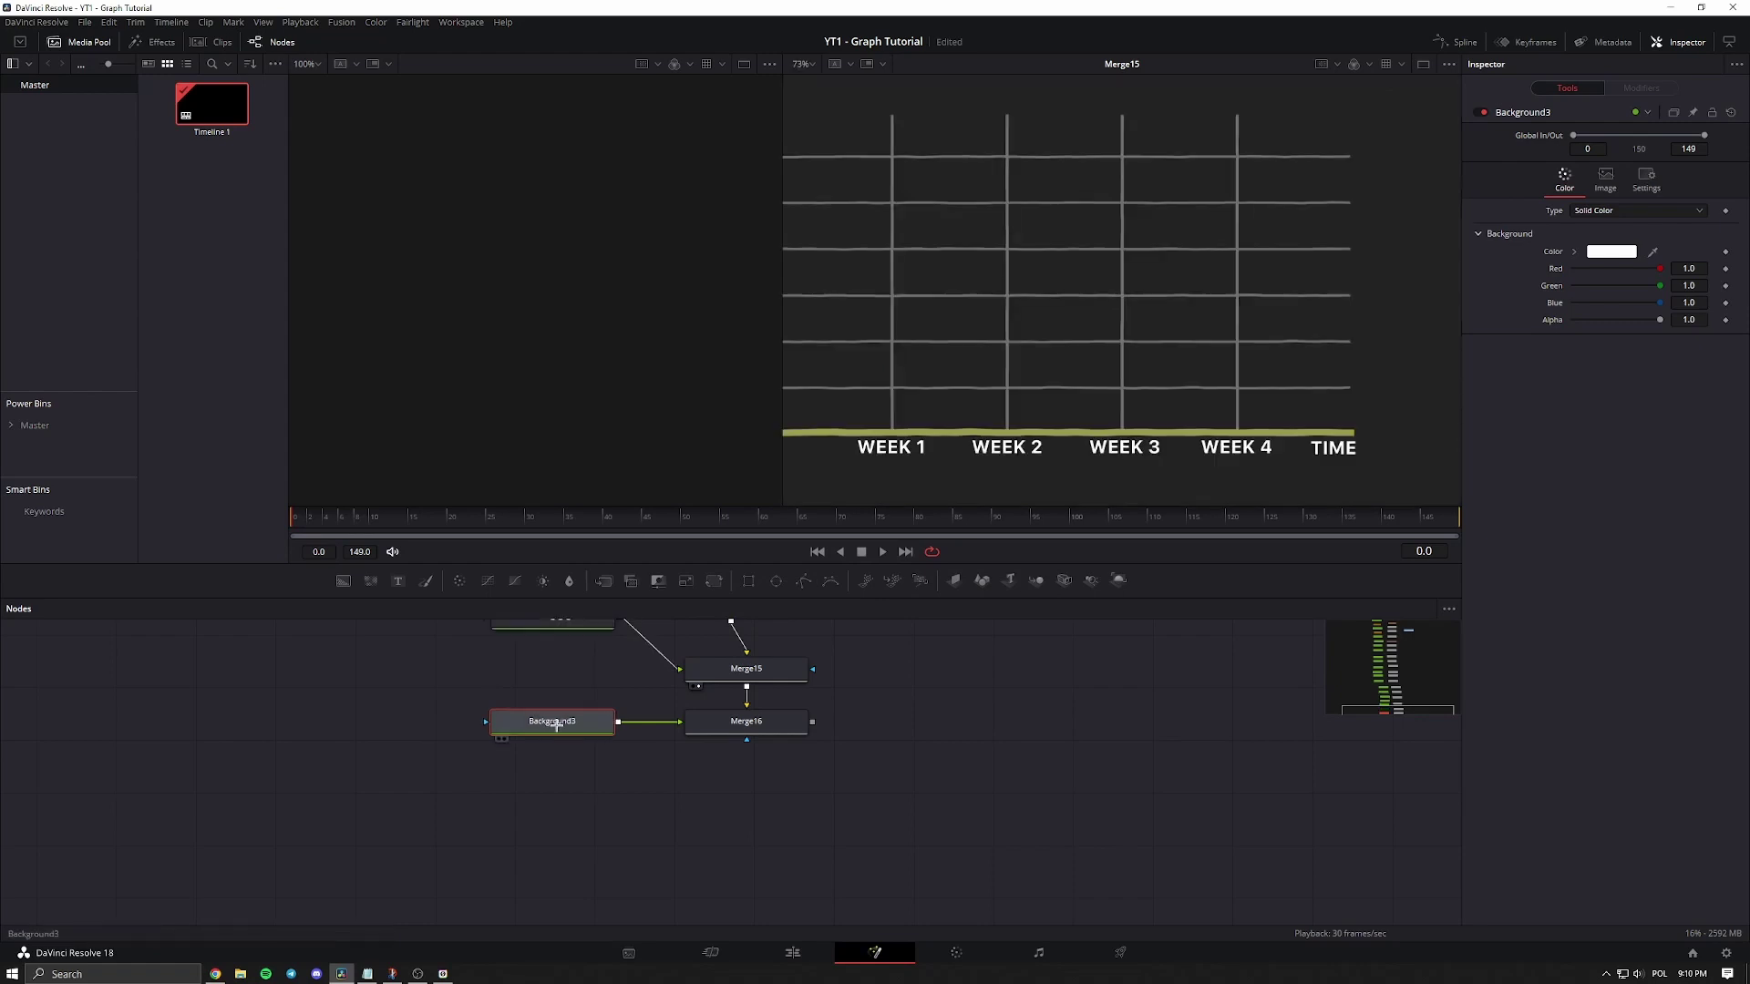
# Add a Polygon mask to the Background3 node.
pyautogui.hotkey('shift', 'space')
pyautogui.write('poly')
pyautogui.press('Return')
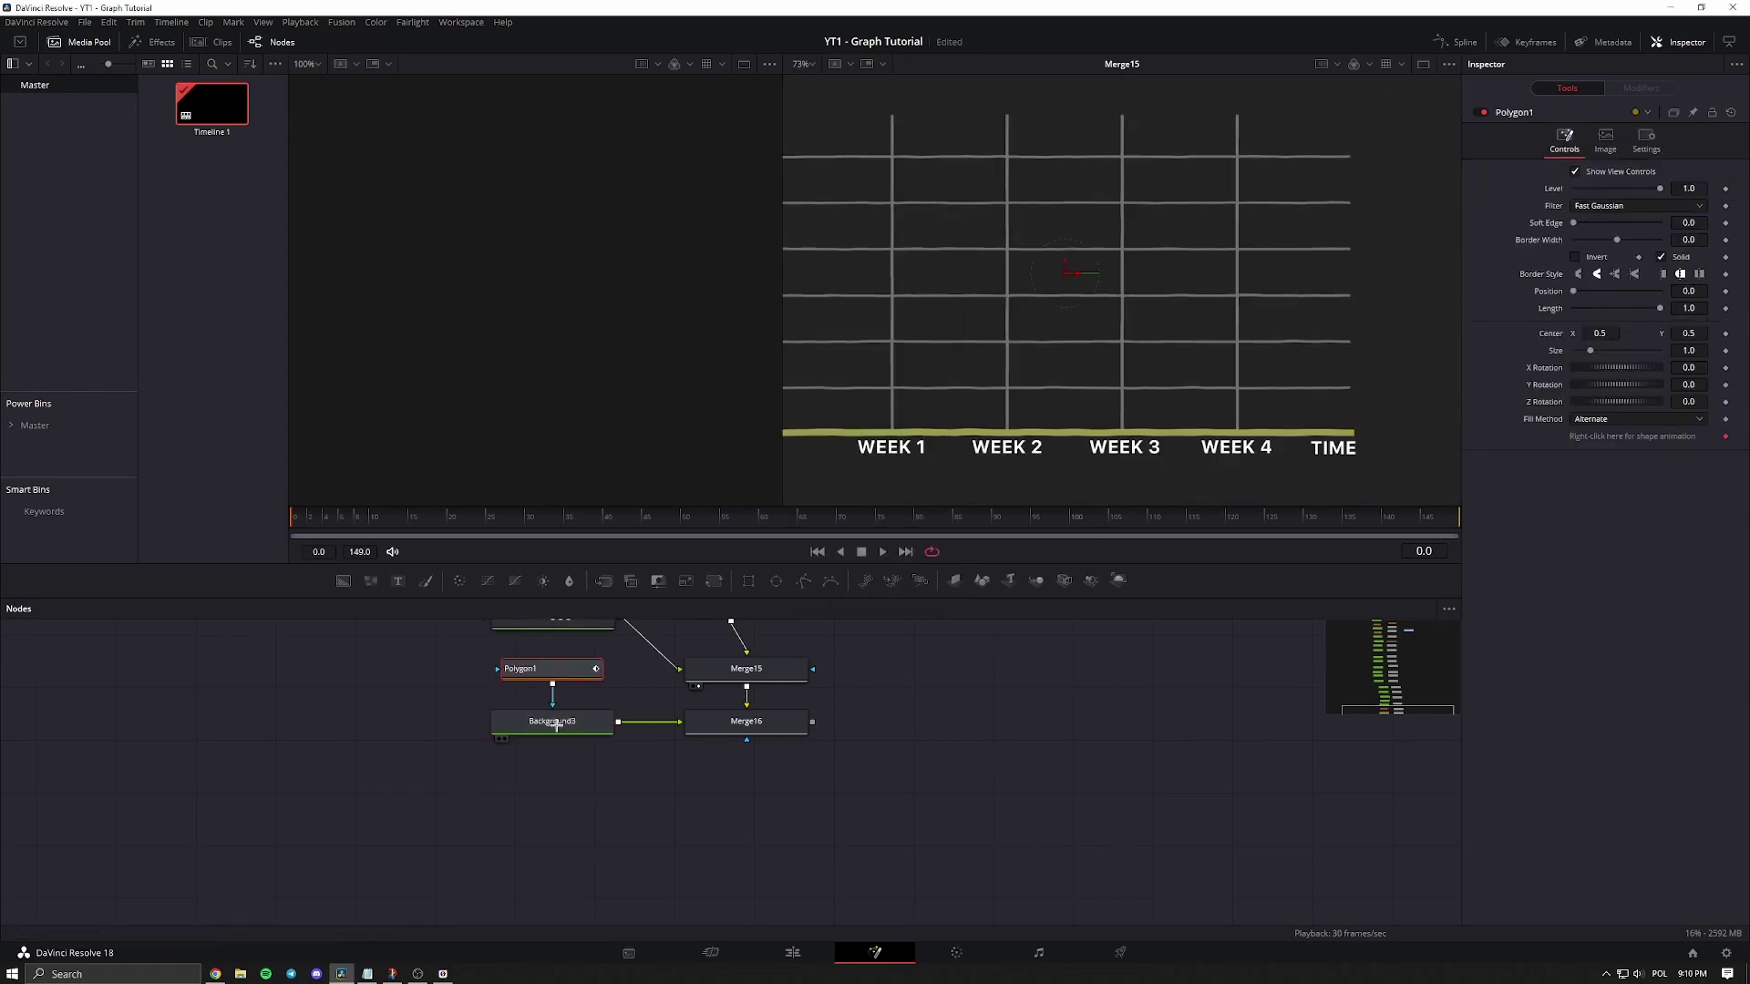
# Draw an open, rising polygon line across the graph from the 0 origin to the far end of the 6M gridline.
pyautogui.moveTo(986, 414); pyautogui.dragTo(1111, 394)
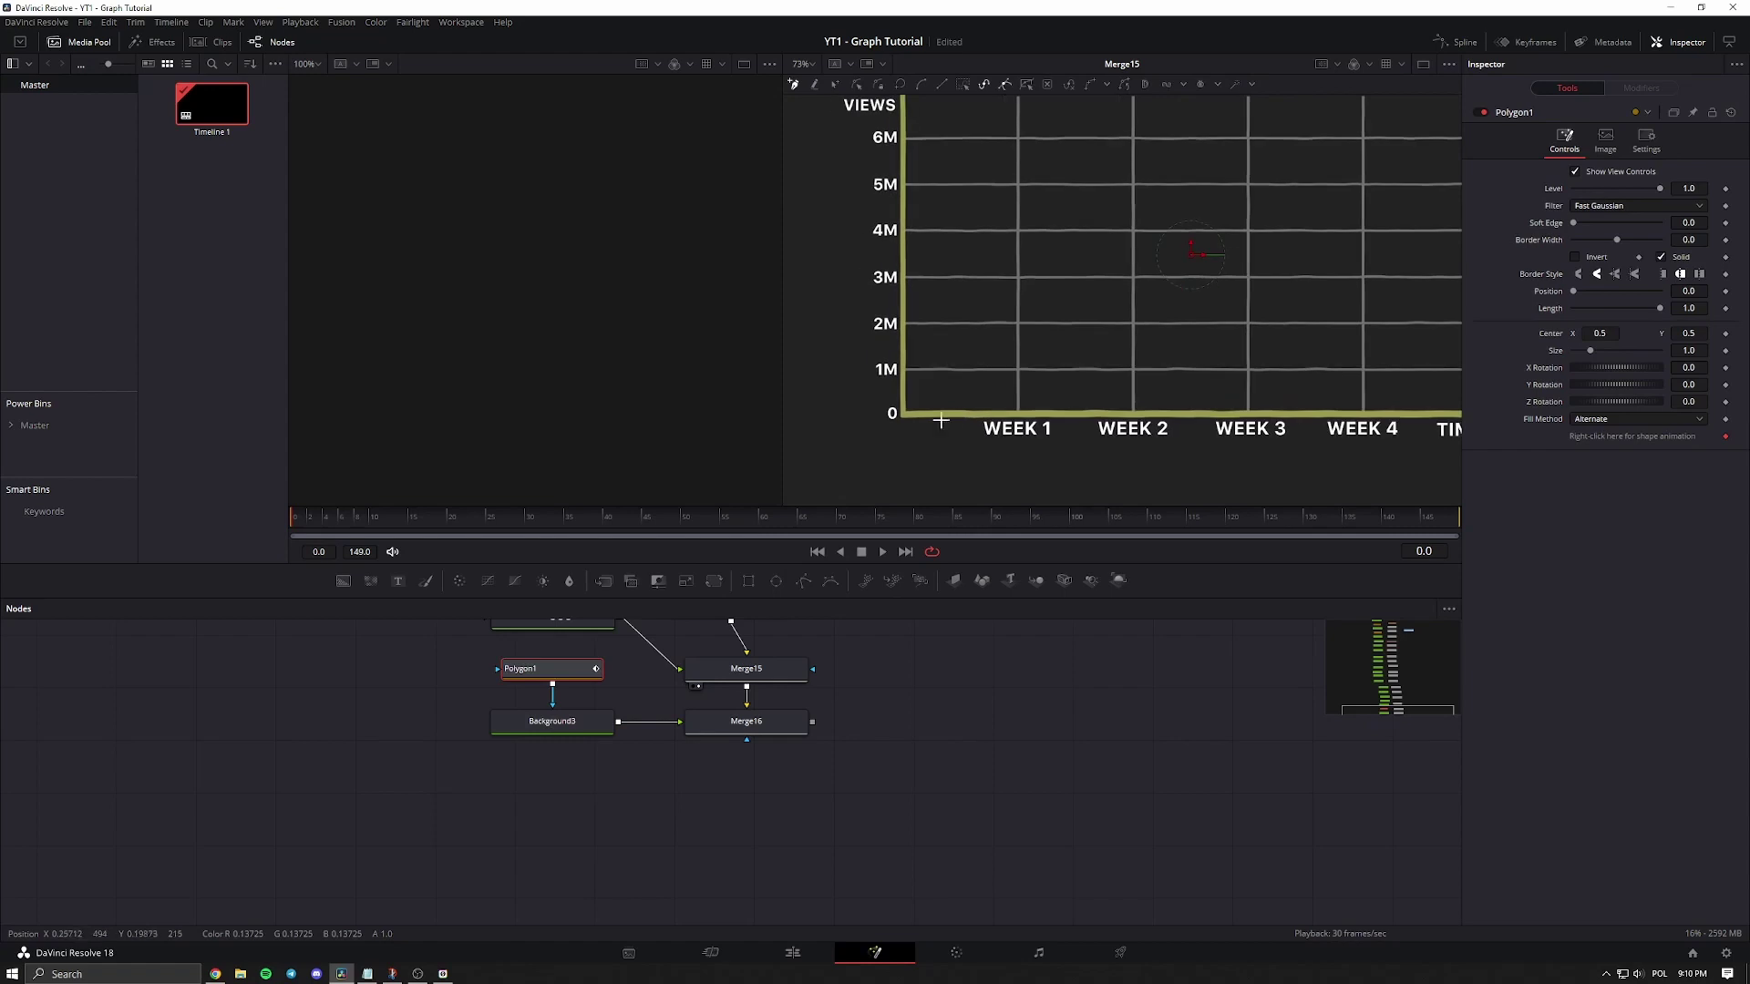
pyautogui.scroll(3, 906, 404)
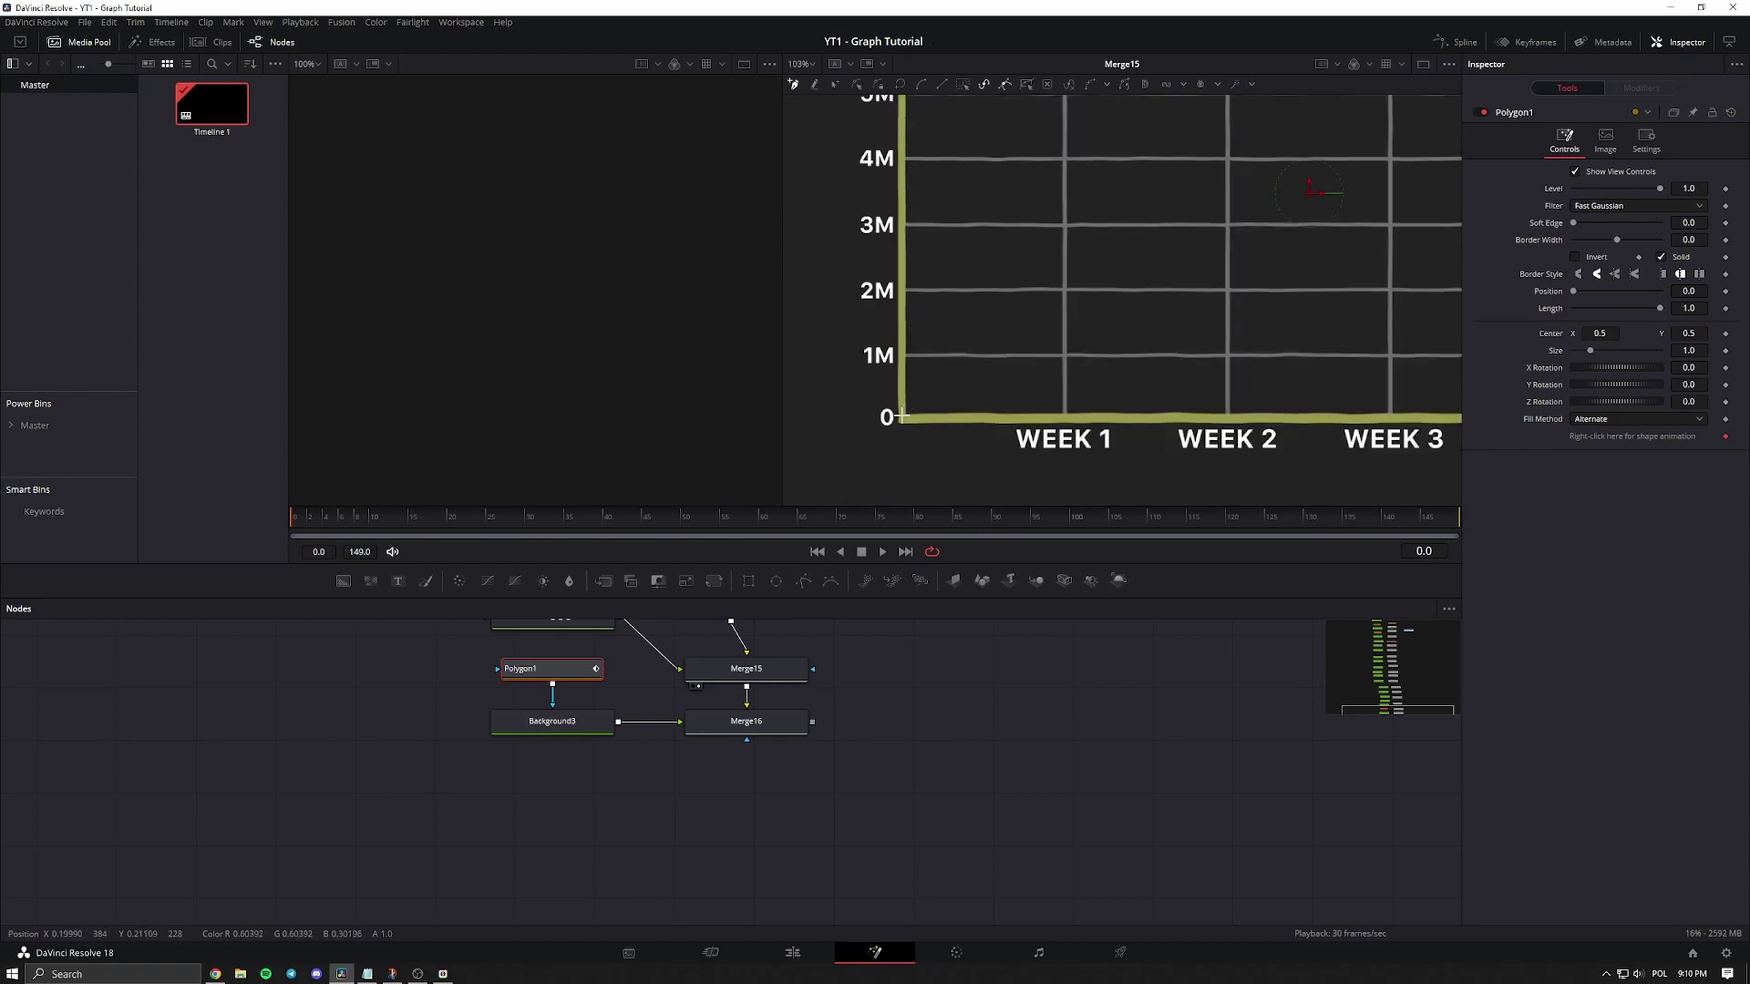
pyautogui.moveTo(900, 419); pyautogui.dragTo(1037, 419)
pyautogui.click(976, 358)
pyautogui.moveTo(1049, 222); pyautogui.dragTo(813, 287)
pyautogui.click(1071, 308)
pyautogui.click(1130, 248)
pyautogui.moveTo(1130, 248); pyautogui.dragTo(1170, 204)
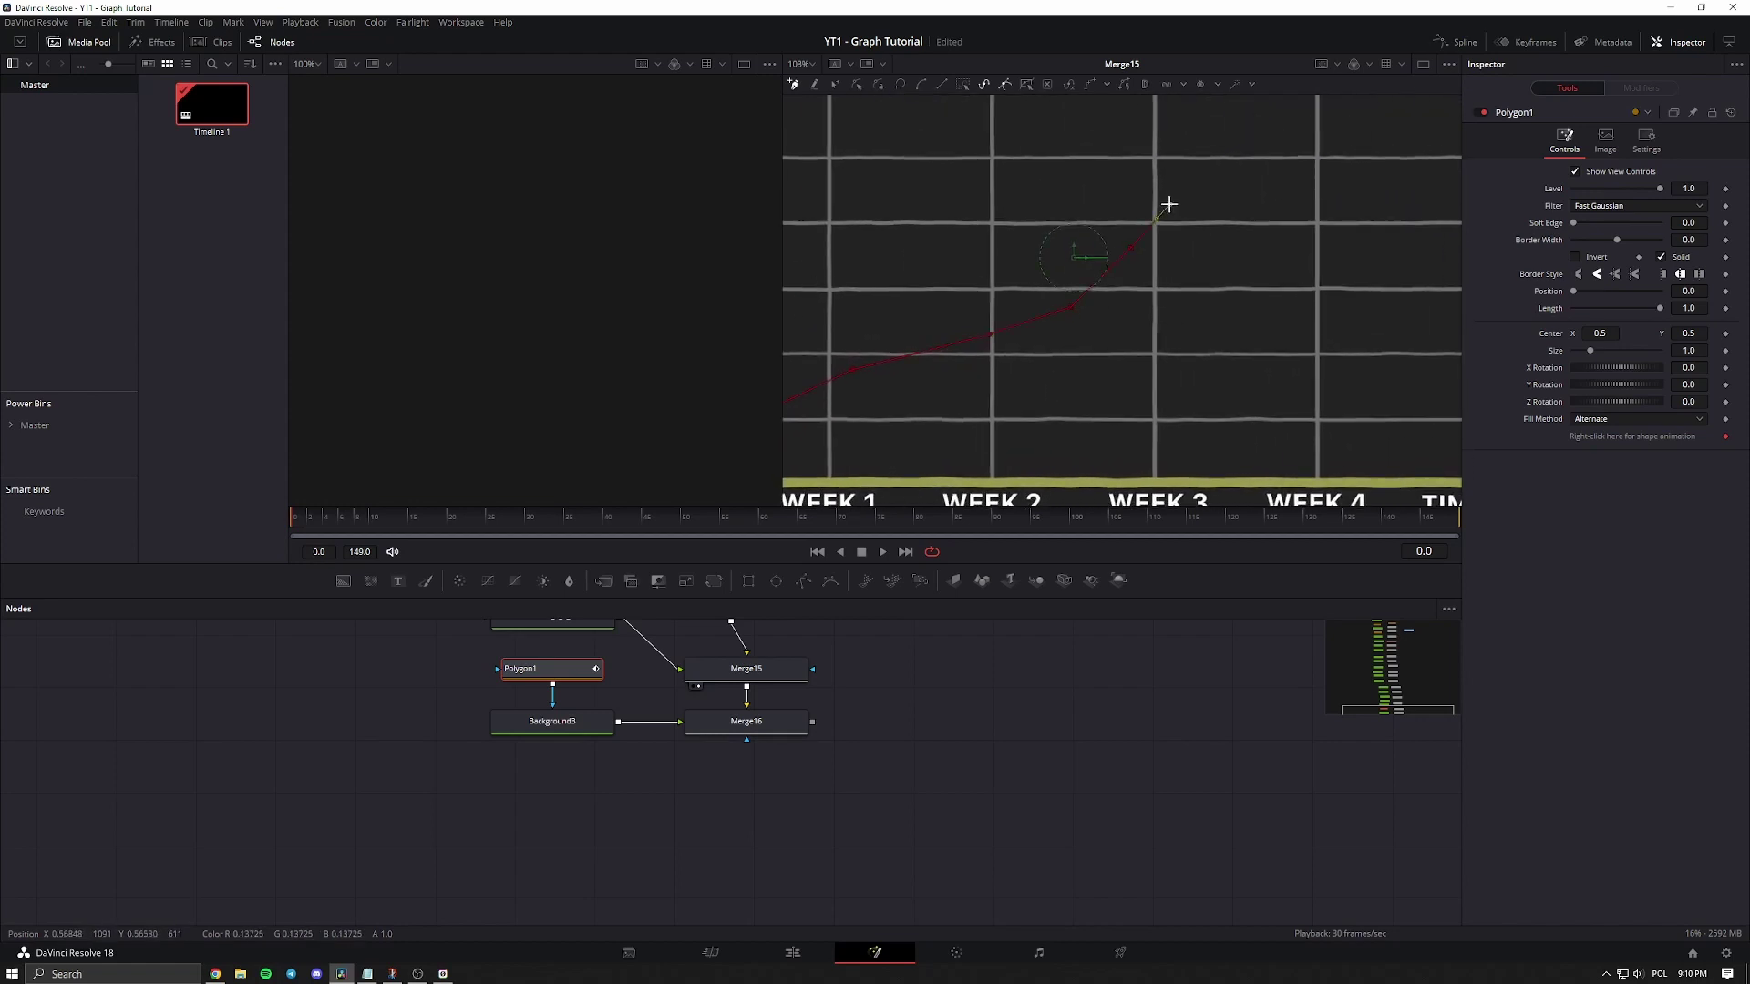
pyautogui.moveTo(1033, 214); pyautogui.dragTo(754, 367)
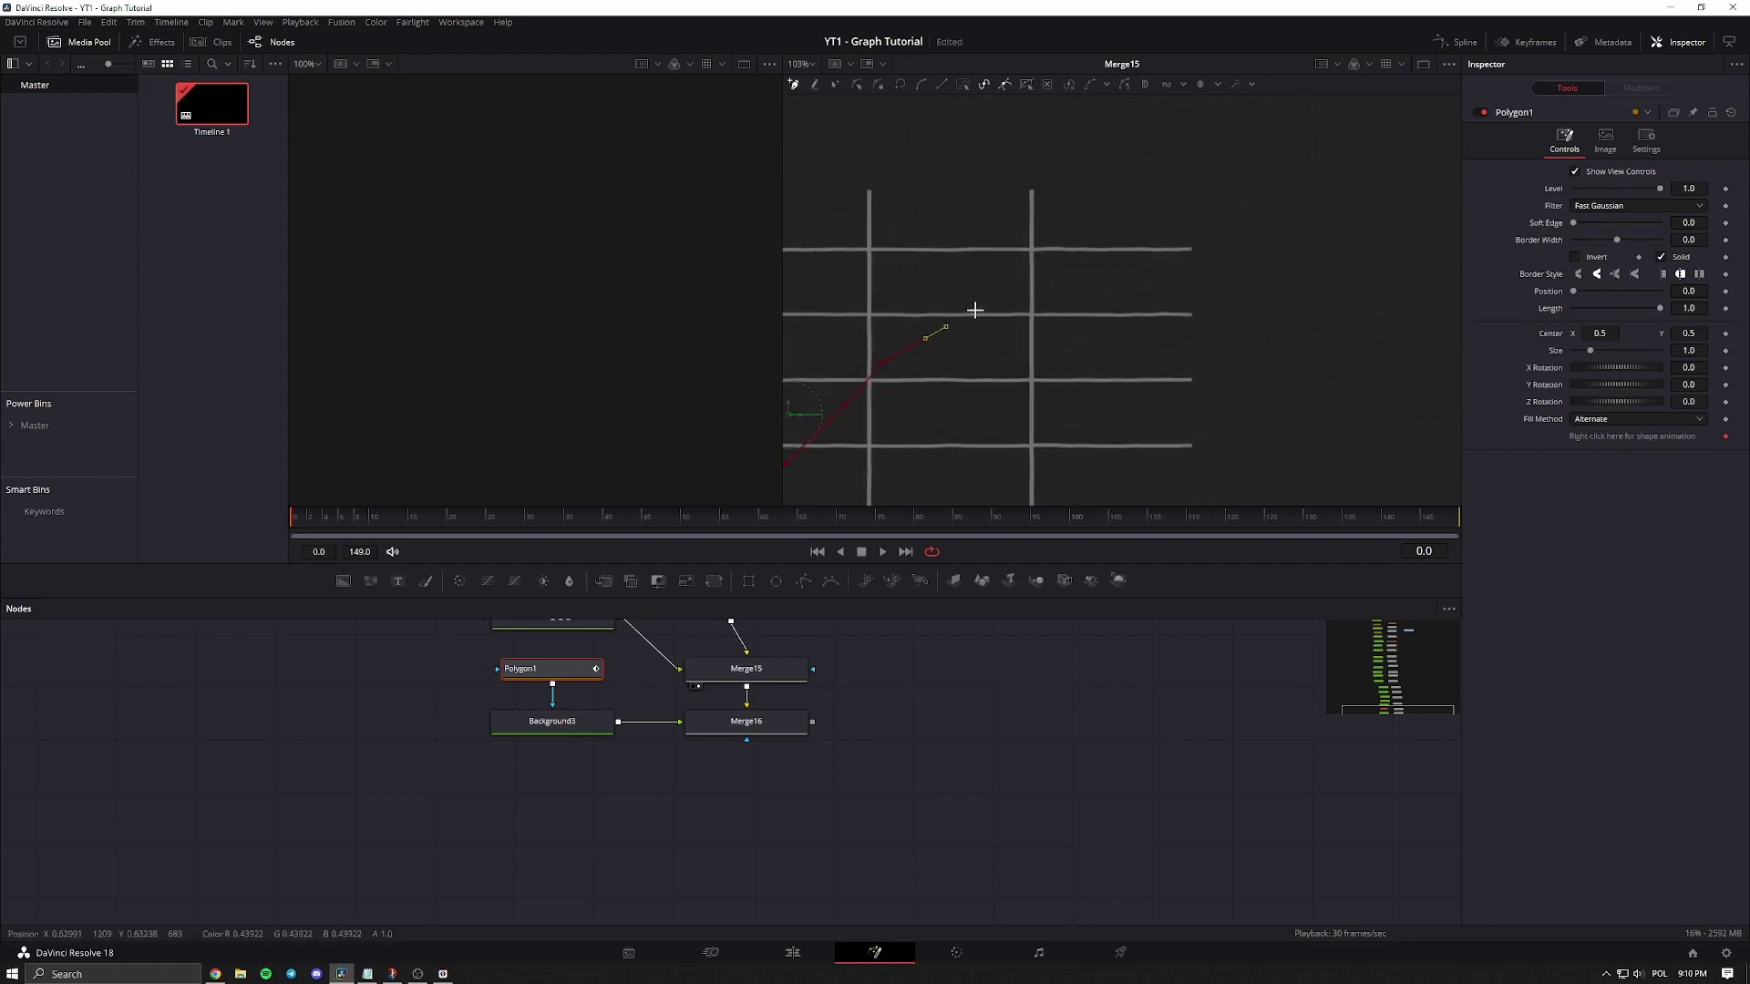
pyautogui.moveTo(1098, 311); pyautogui.dragTo(1196, 246)
pyautogui.moveTo(1233, 351); pyautogui.dragTo(1354, 308)
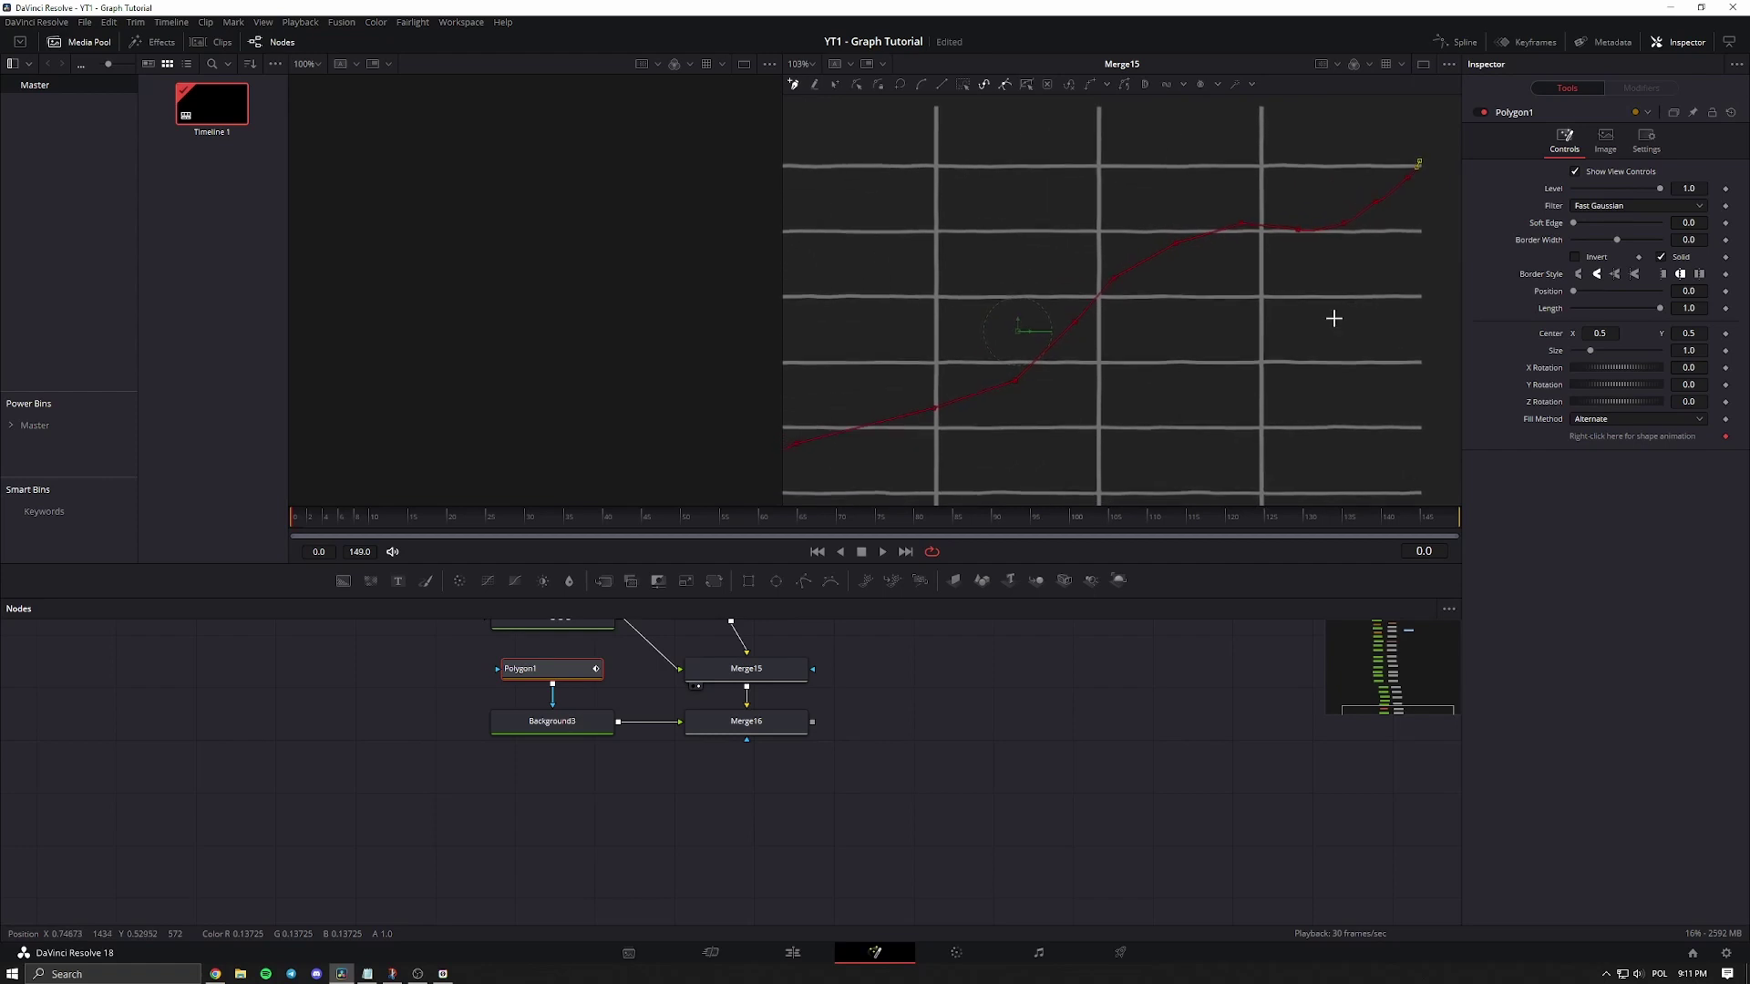
# Adjust the polygon line's points between the origin and WEEK 3 to refine the rising curve.
pyautogui.moveTo(1072, 429); pyautogui.dragTo(1173, 389)
pyautogui.click(1115, 341)
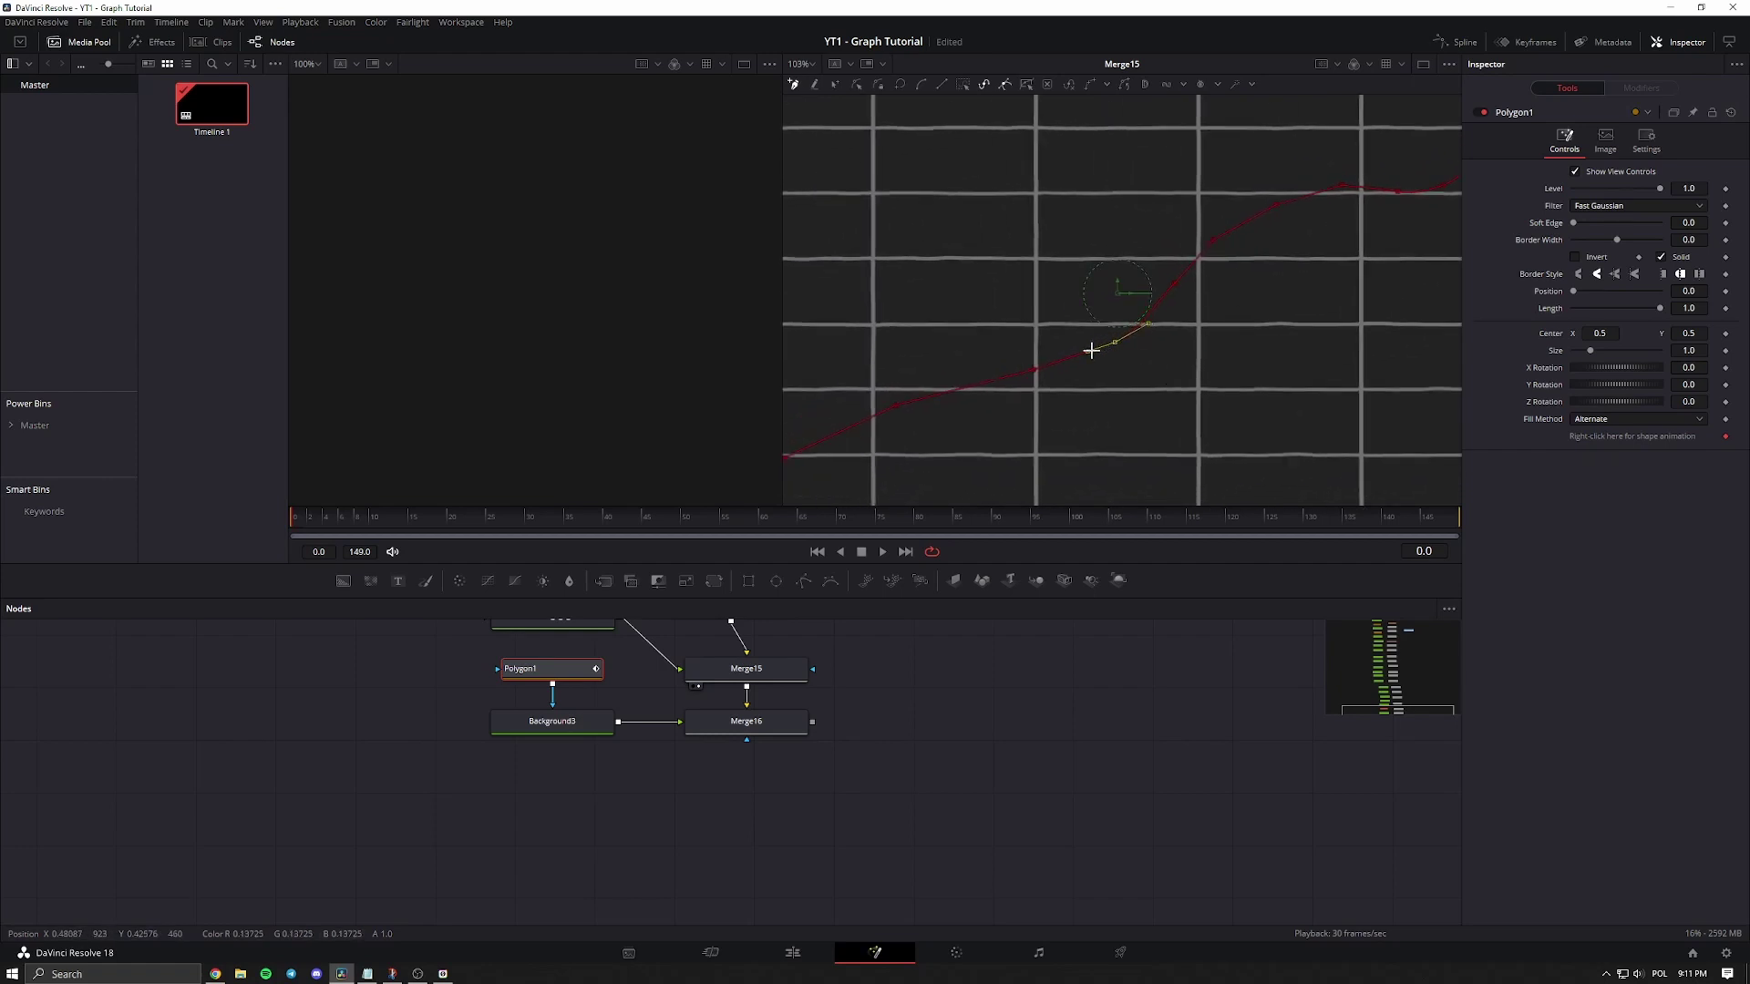
pyautogui.scroll(-2, 1172, 427)
pyautogui.hscroll(-4, 1313, 355)
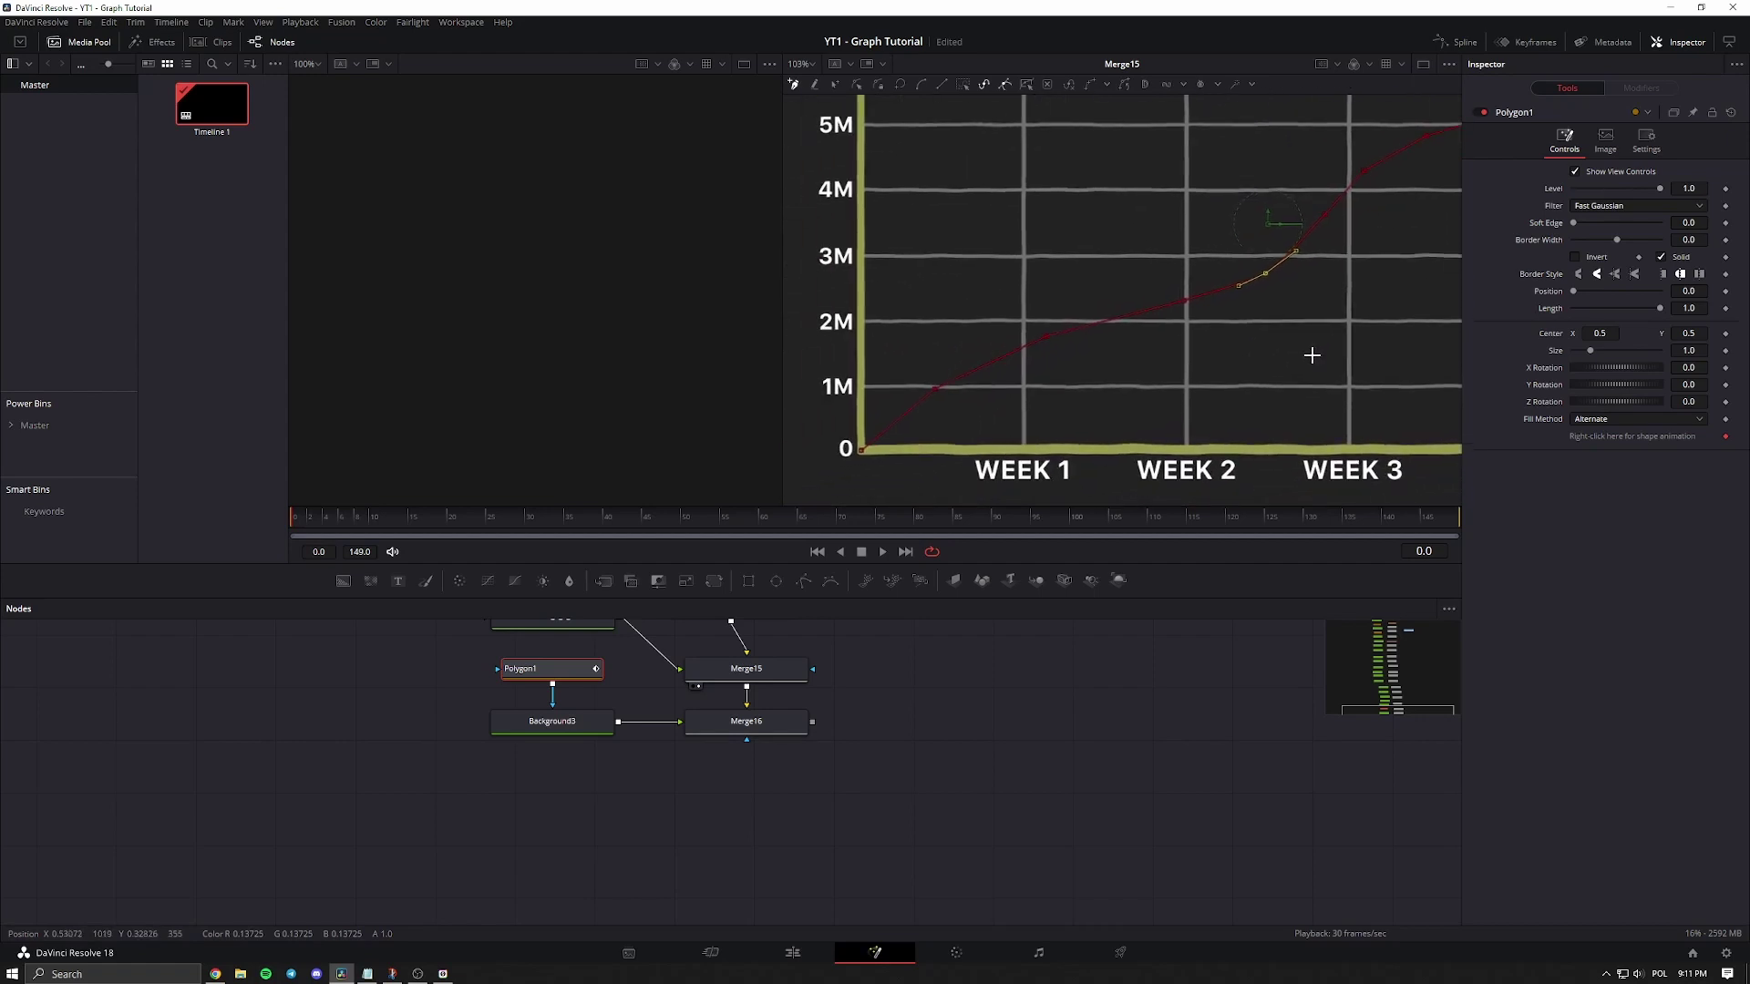
pyautogui.click(1096, 328)
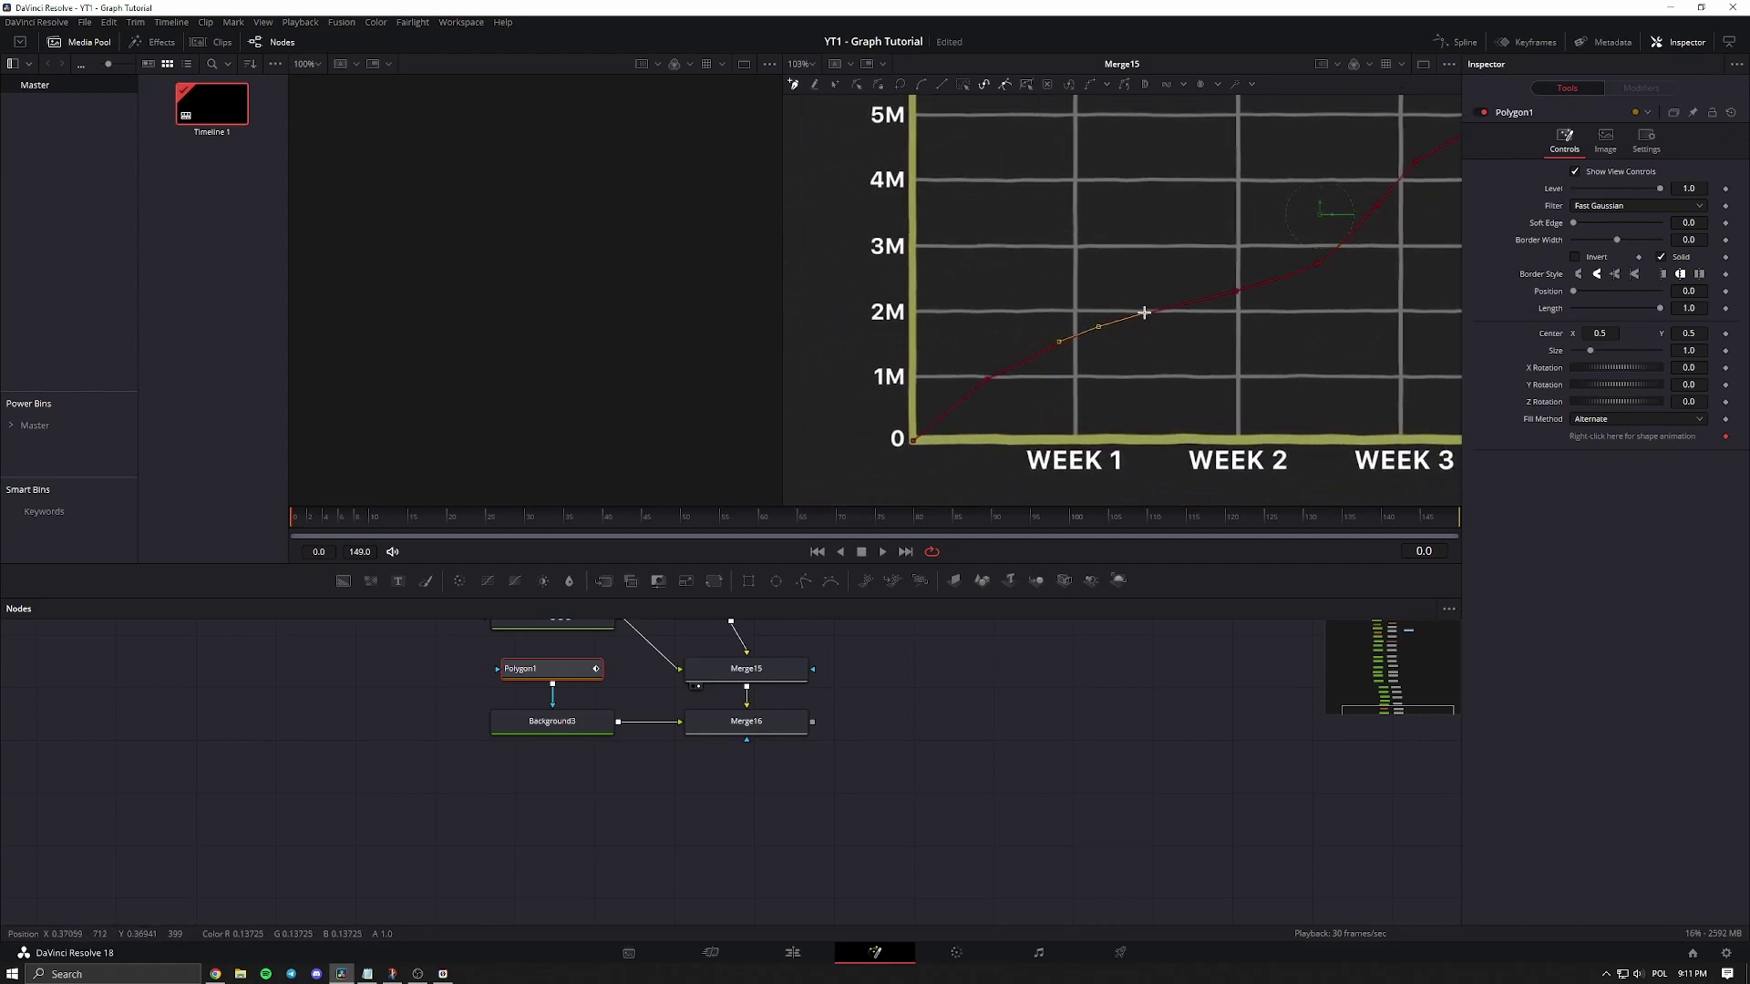
pyautogui.moveTo(985, 381); pyautogui.dragTo(989, 381)
# Show Merge16 in the viewer and set Polygon1's Border Width to 0.003.
pyautogui.click(572, 679)
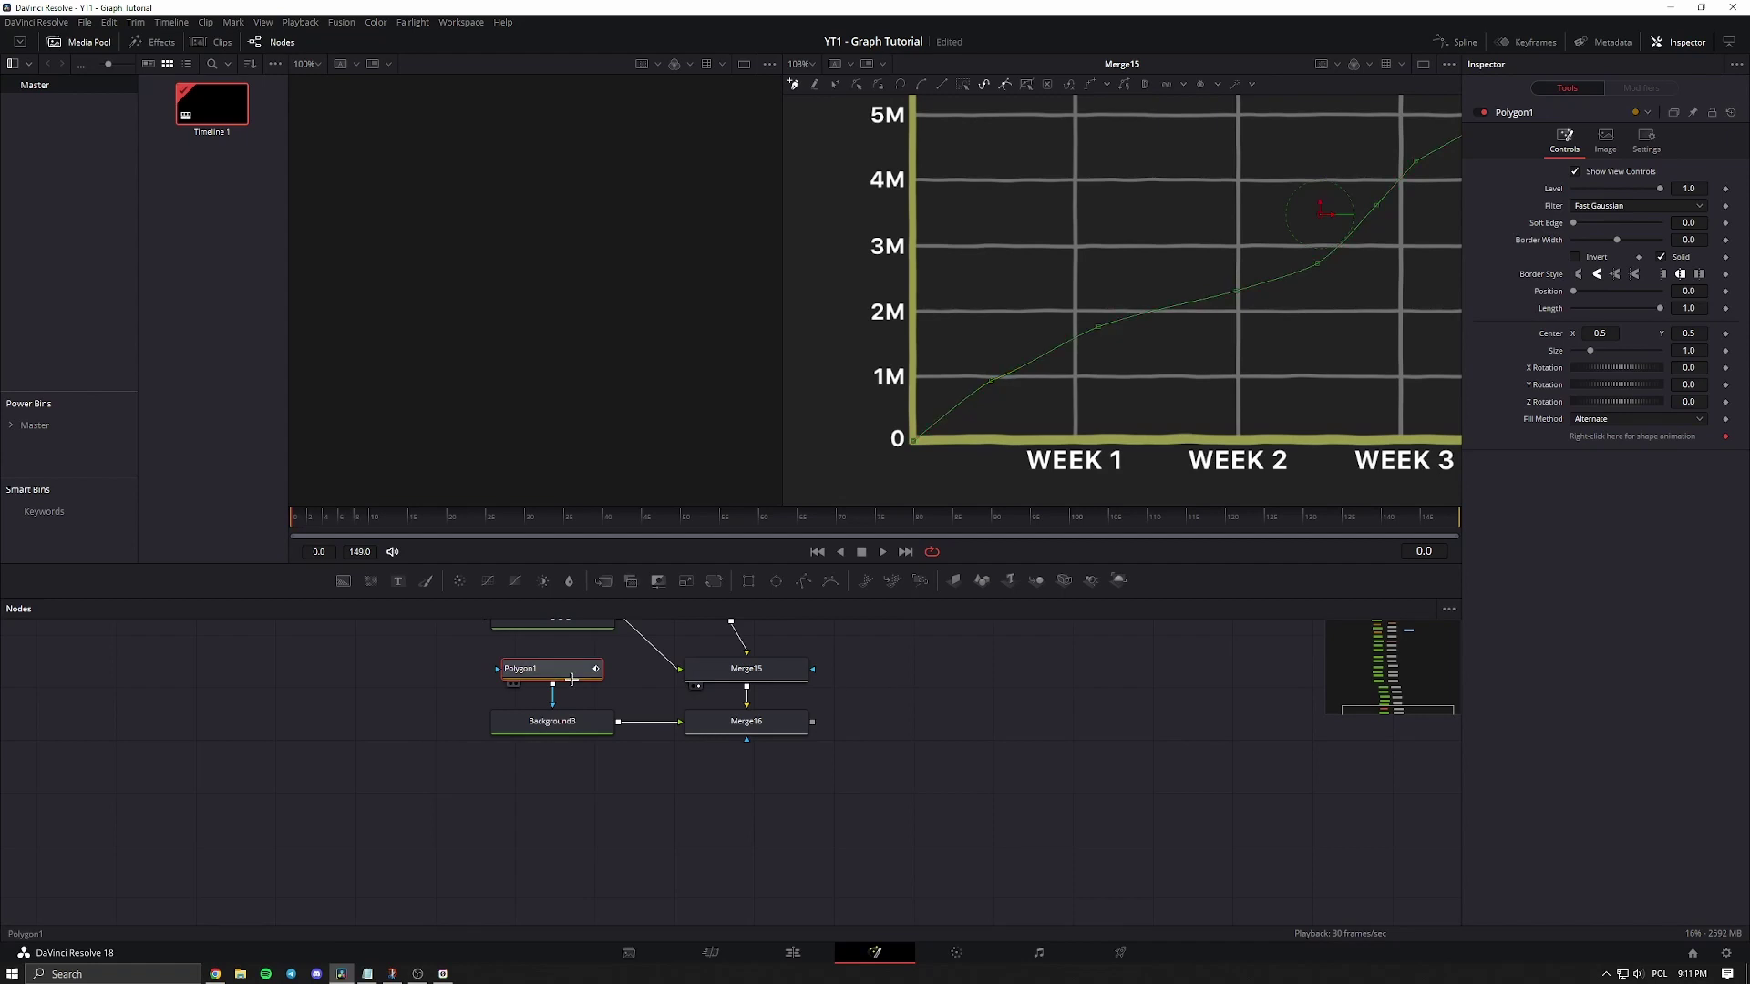
pyautogui.click(739, 723)
pyautogui.click(551, 668)
pyautogui.moveTo(1616, 240); pyautogui.dragTo(1617, 239)
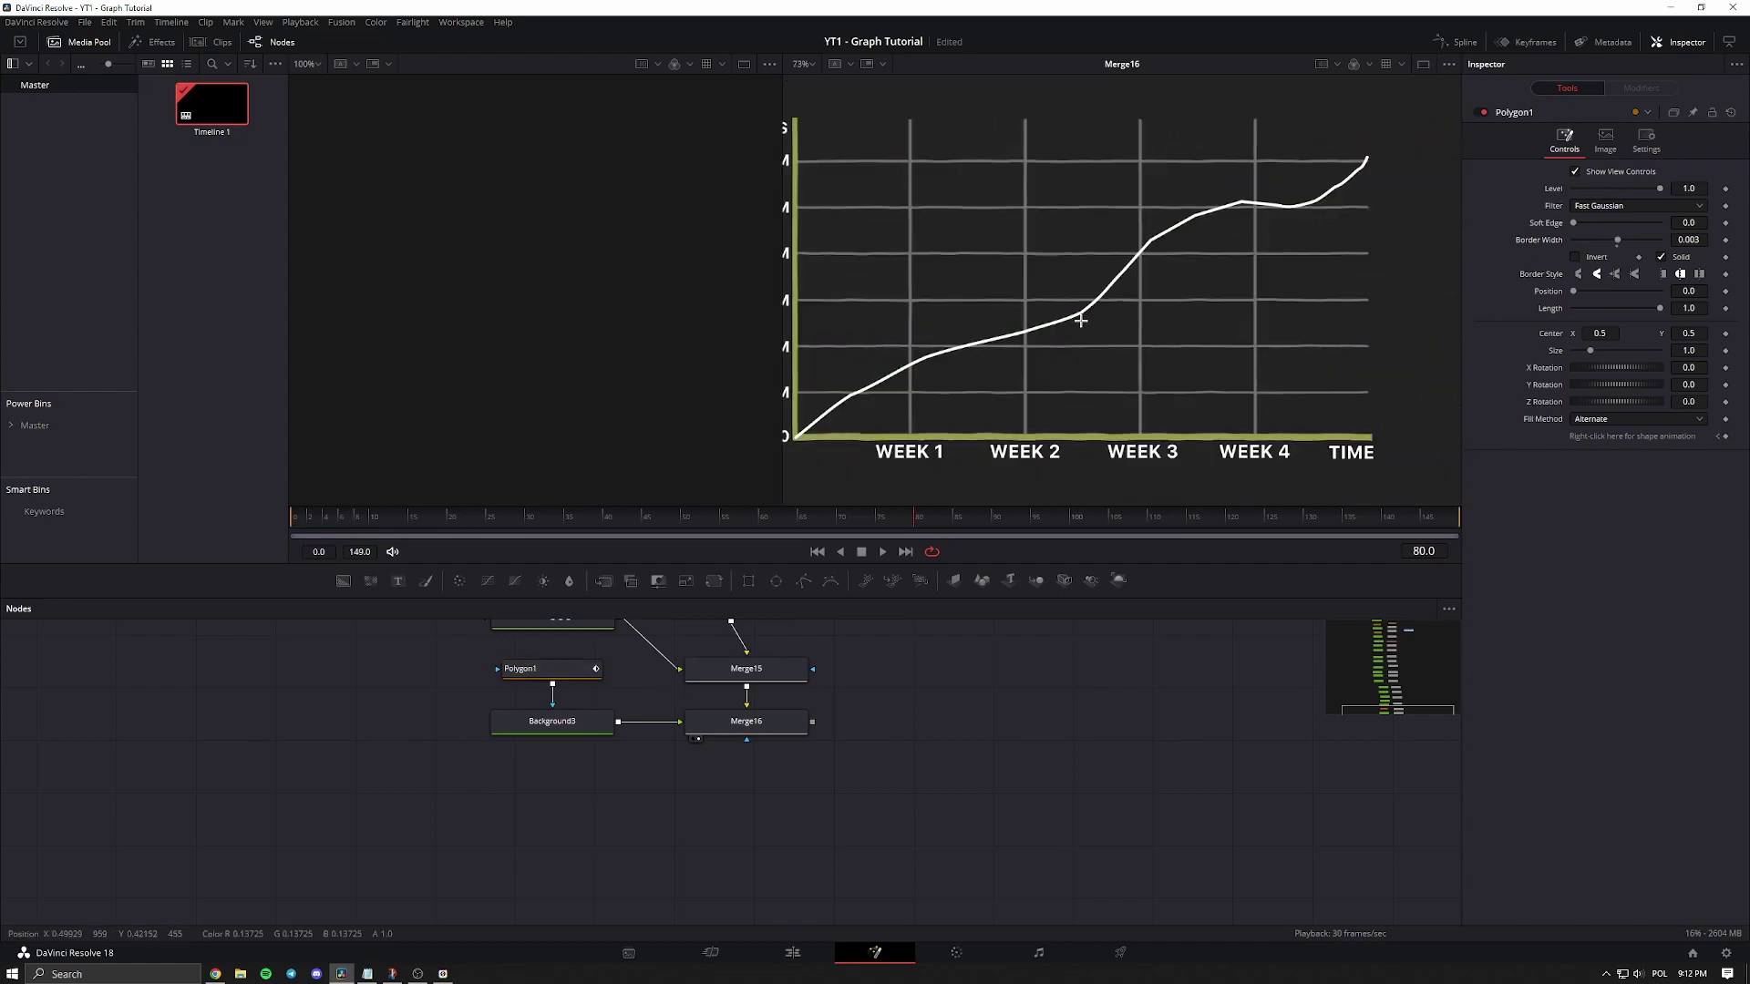
# Keyframe Polygon1's Length at 1.0 on frame 75 and at 0.0 on frame 0.
pyautogui.click(556, 668)
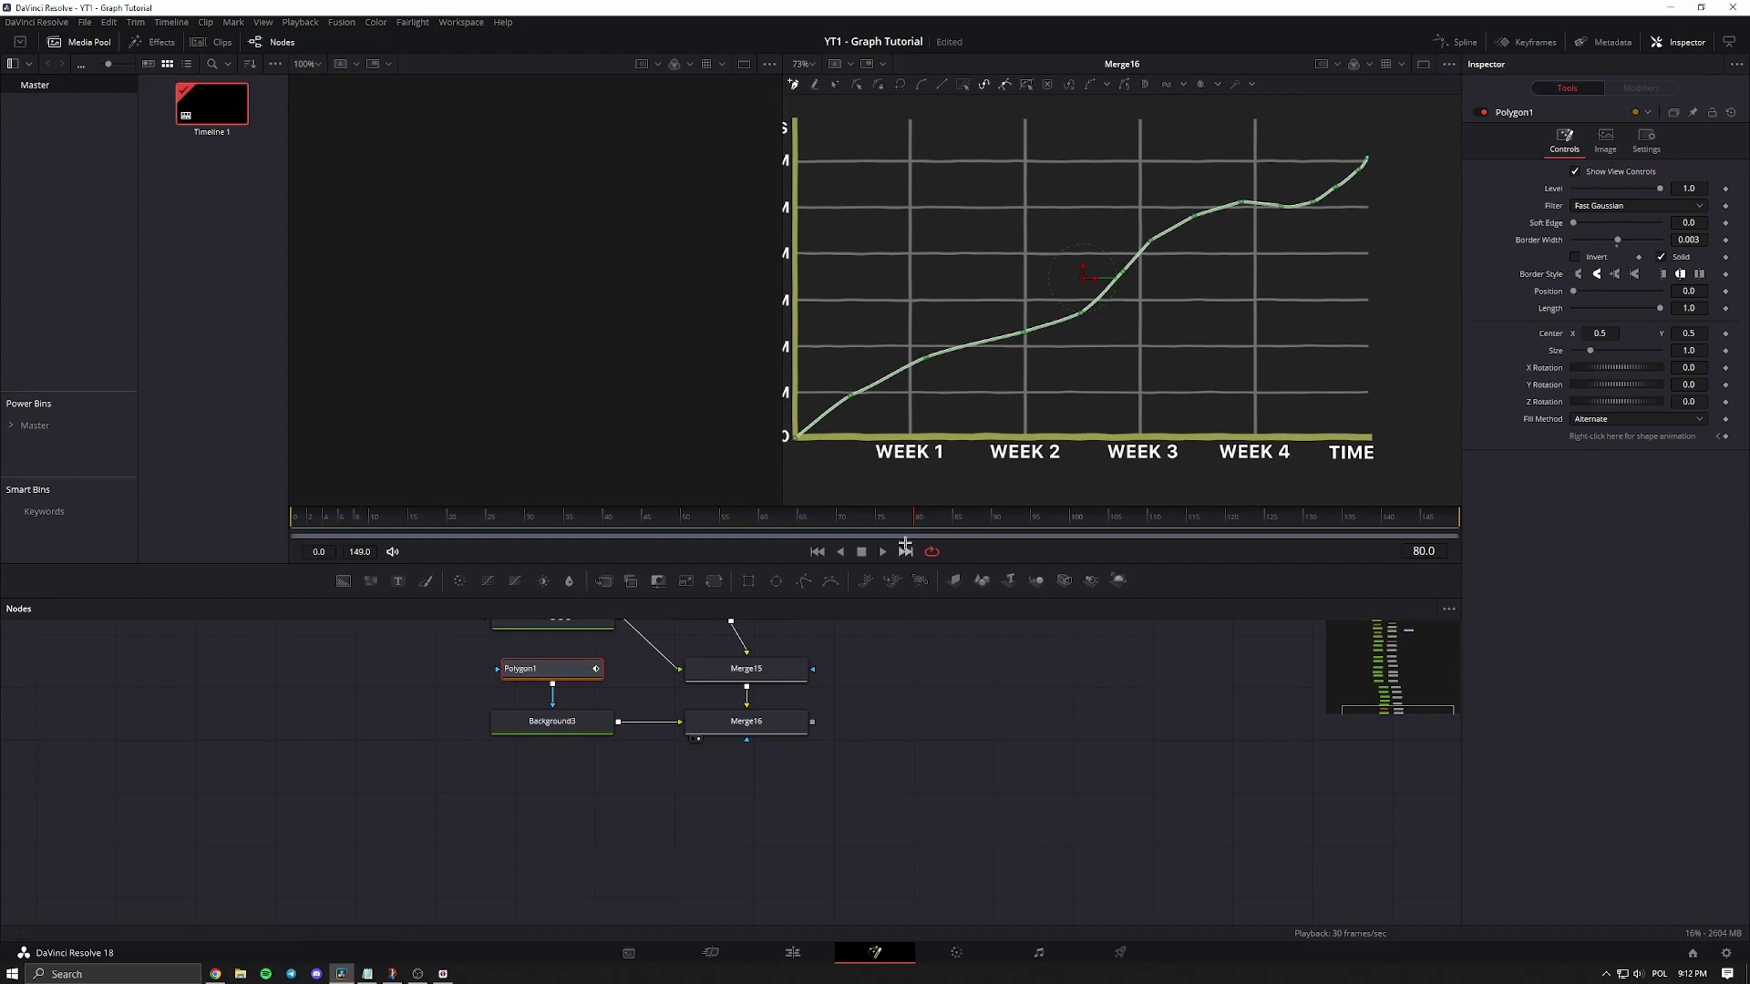
pyautogui.moveTo(908, 522); pyautogui.dragTo(889, 529)
pyautogui.click(1724, 308)
pyautogui.moveTo(1659, 308); pyautogui.dragTo(1556, 314)
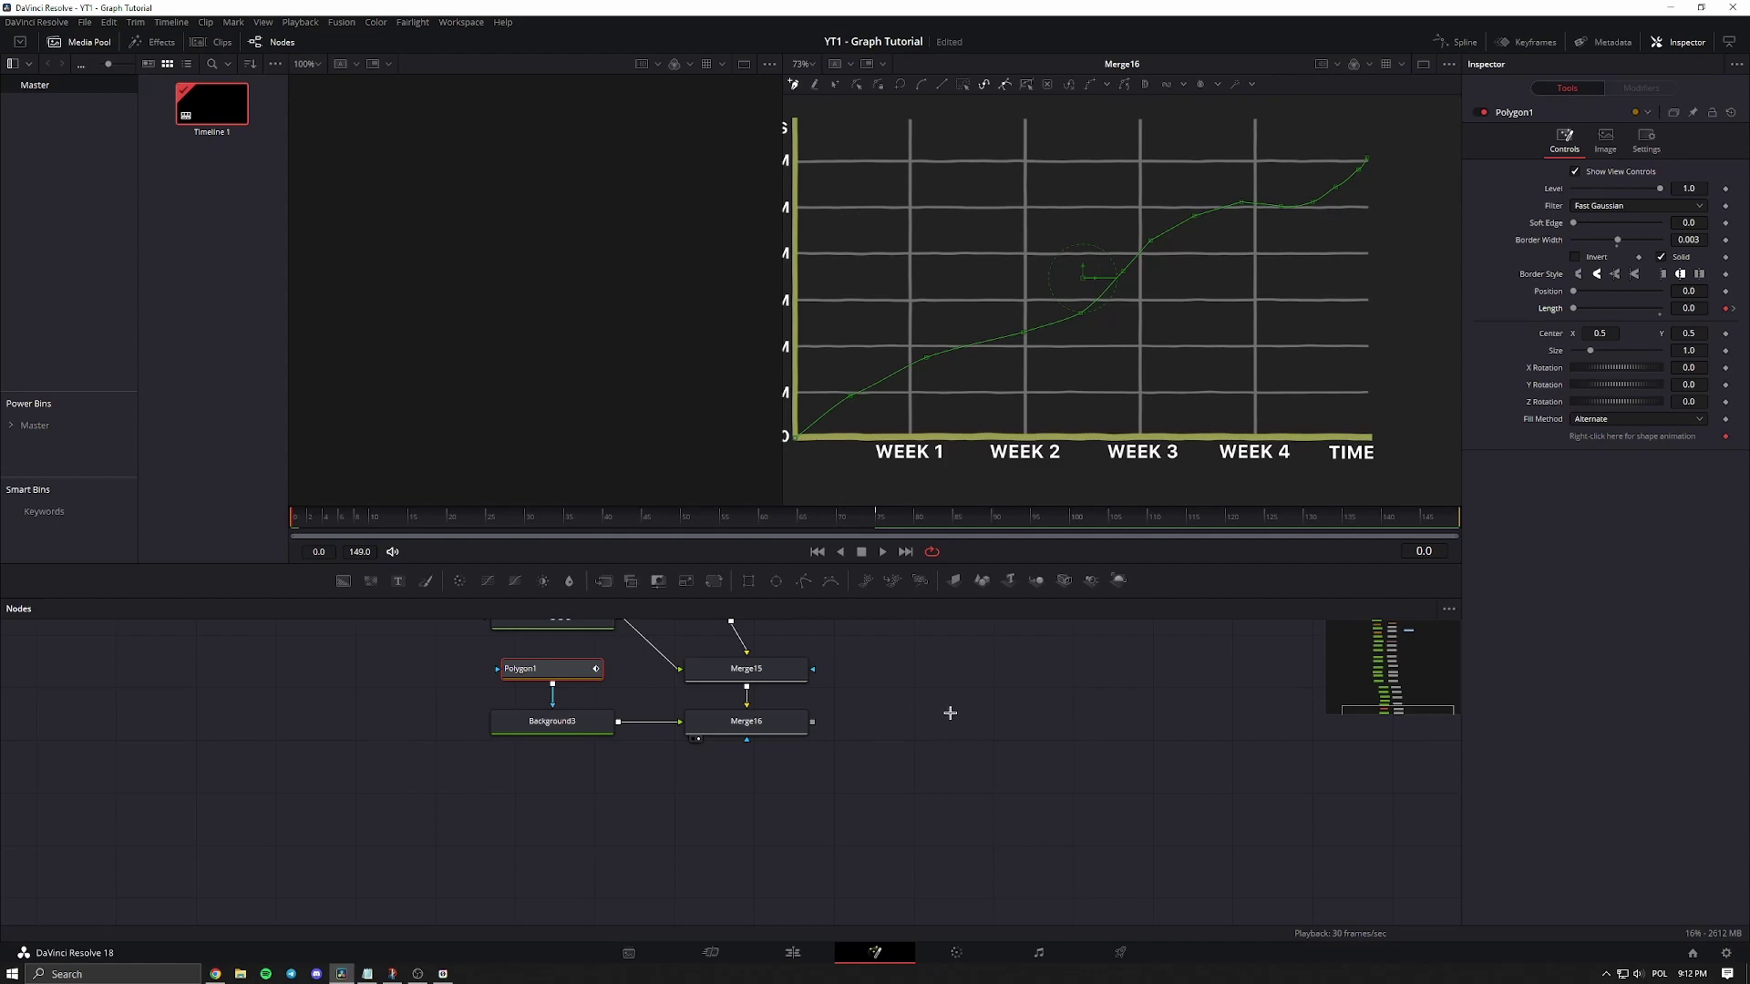
# Scrub the timeline from the start to frame 75 to check how the Polygon1 line draws on.
pyautogui.click(572, 721)
pyautogui.click(562, 668)
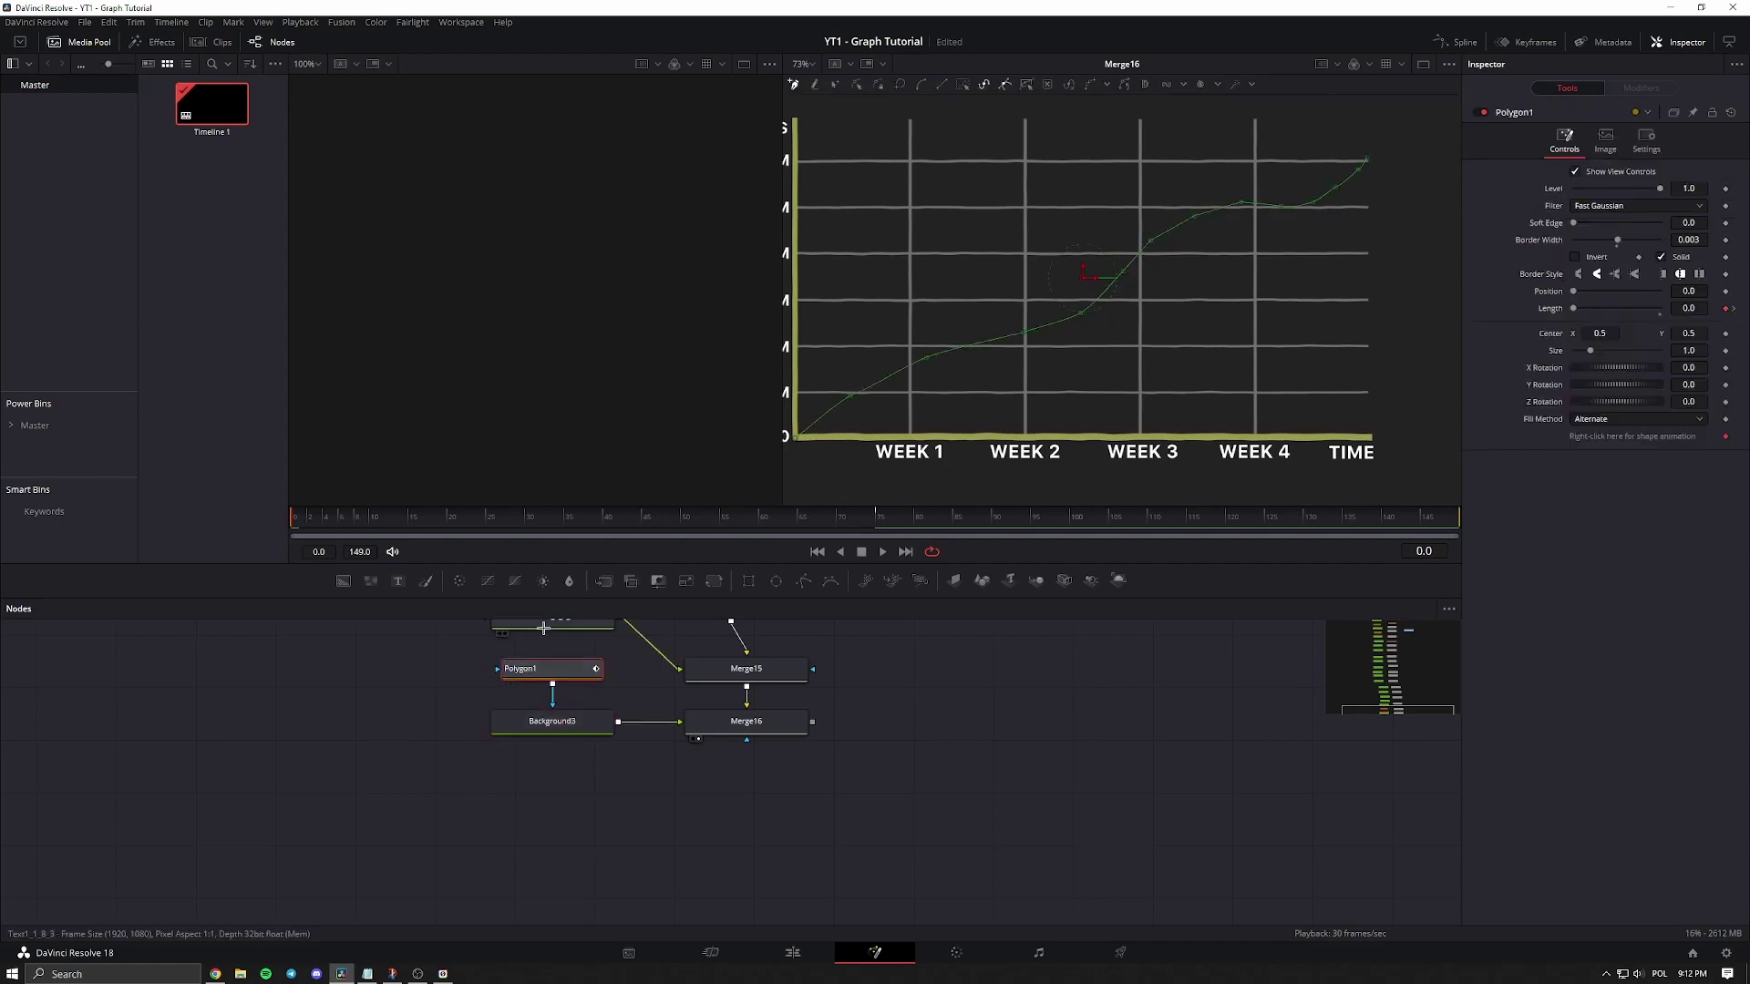
pyautogui.moveTo(348, 515); pyautogui.dragTo(881, 529)
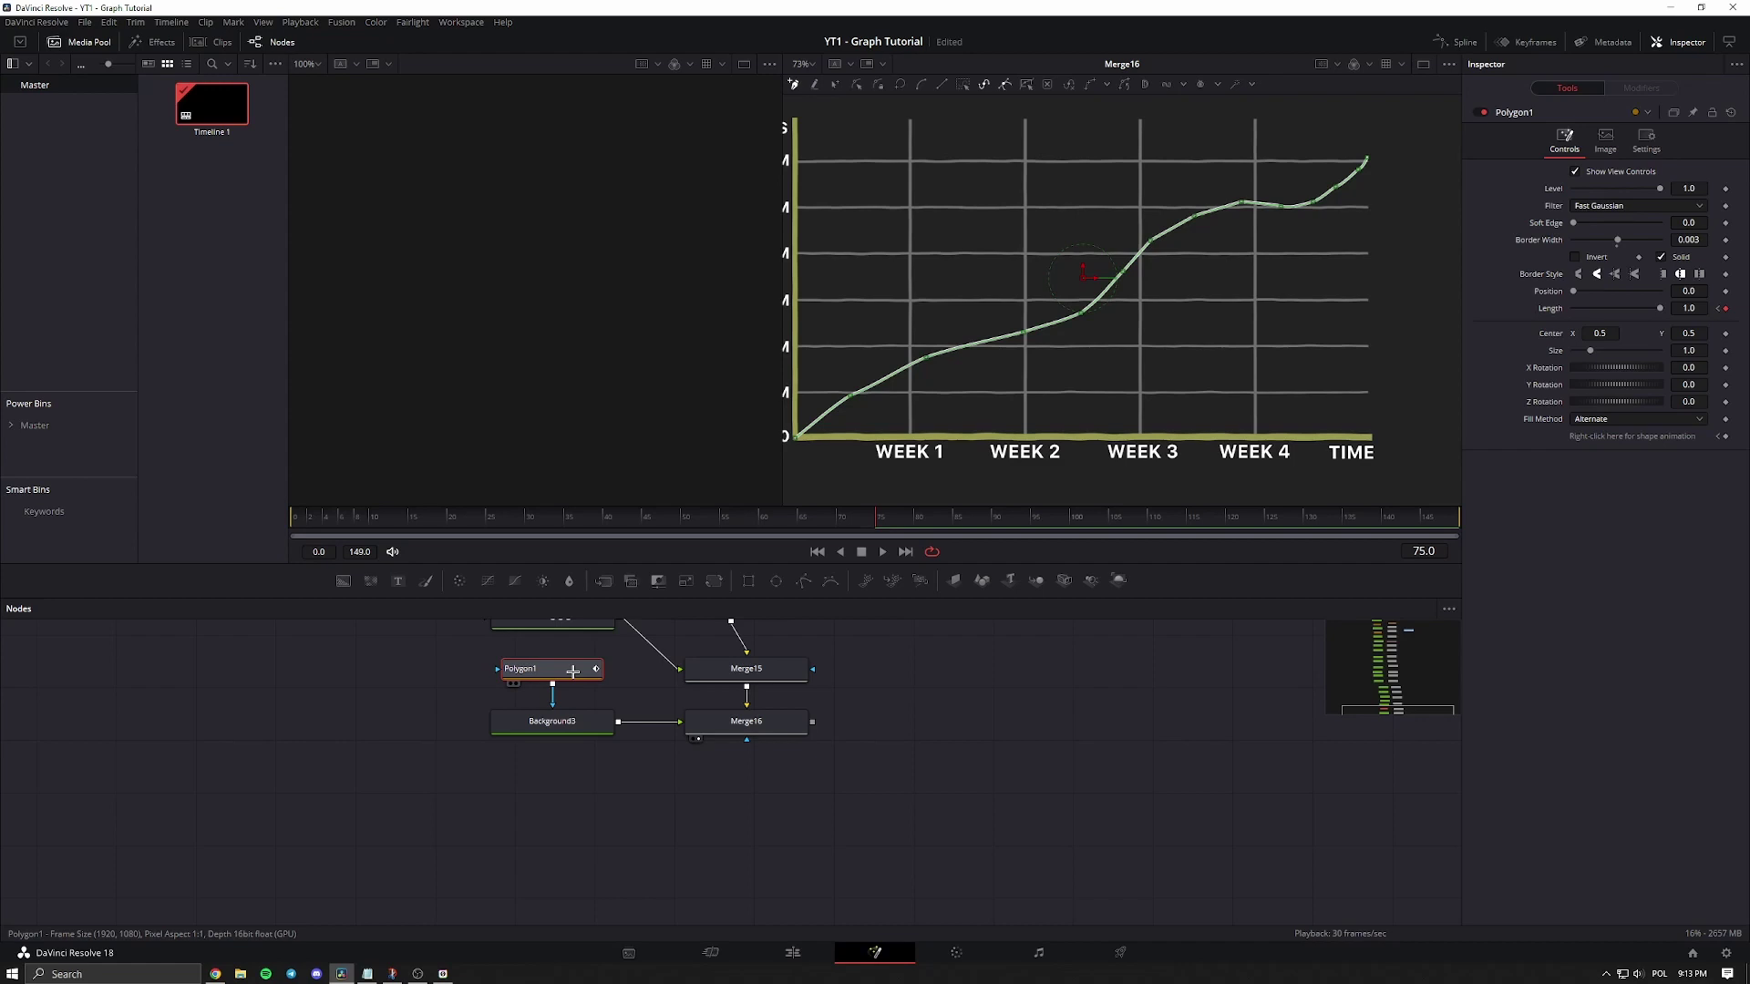
# Smooth Polygon1's Length animation curve in the Spline editor so it eases into frame 75, and play back the animation.
pyautogui.click(1456, 42)
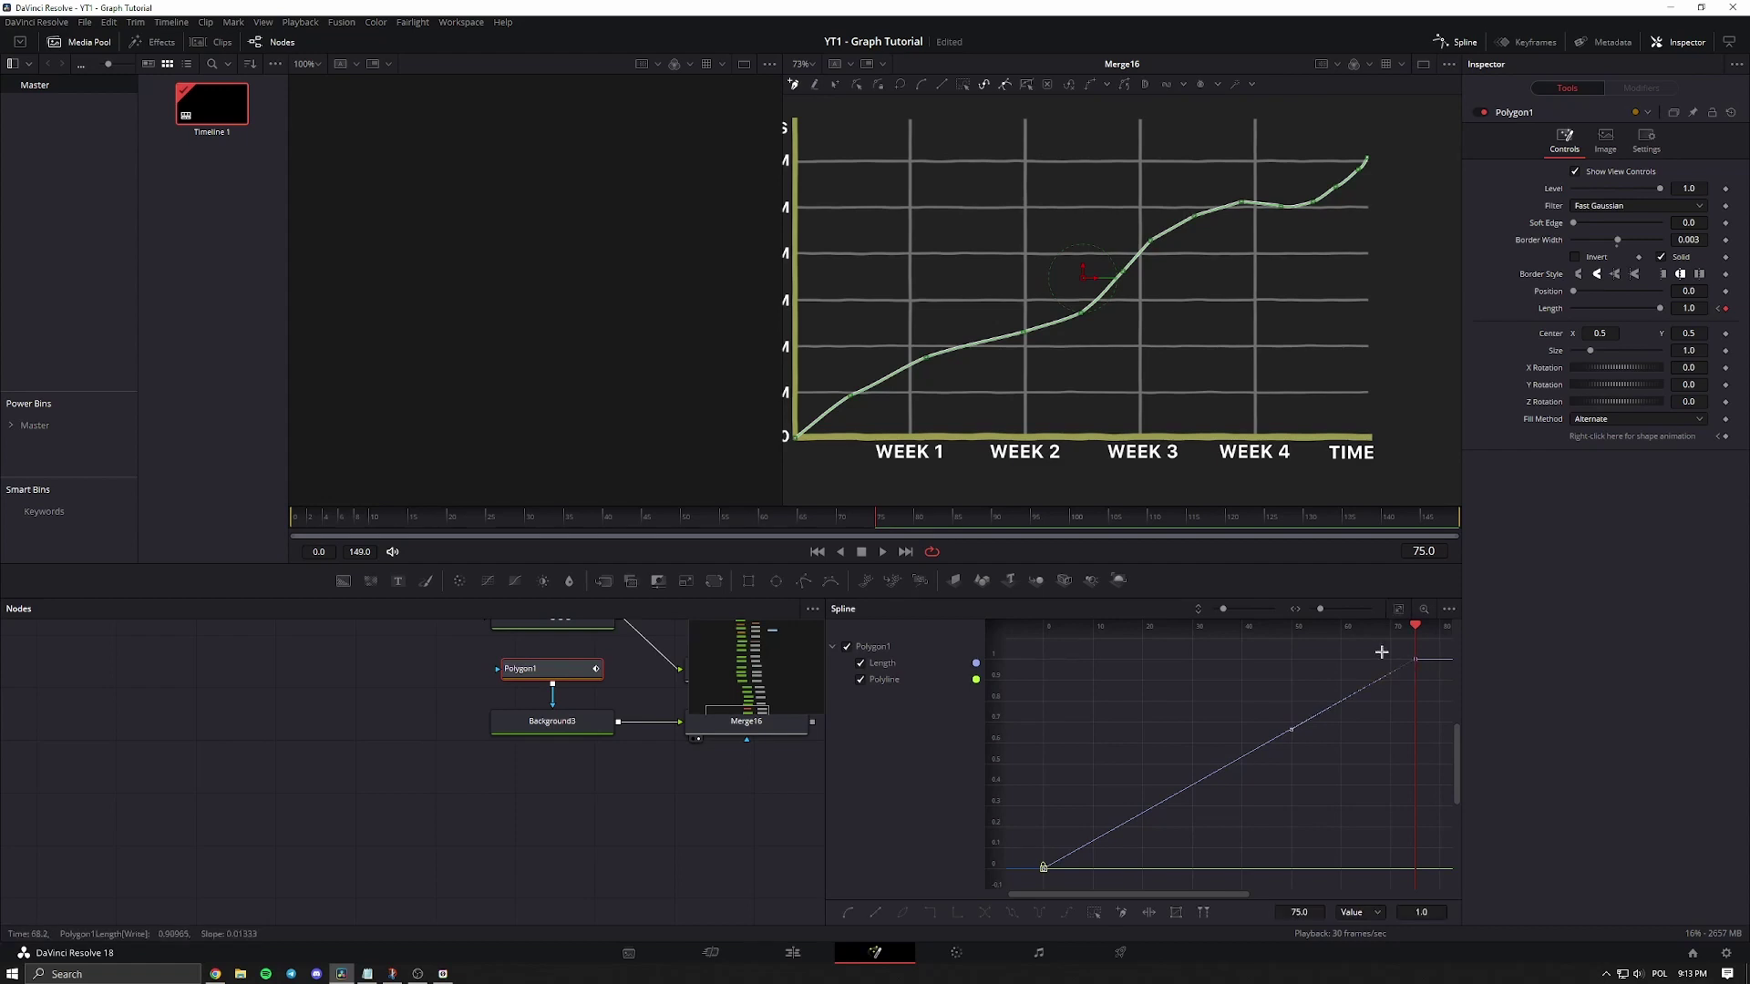
pyautogui.press('s')
pyautogui.press('j')
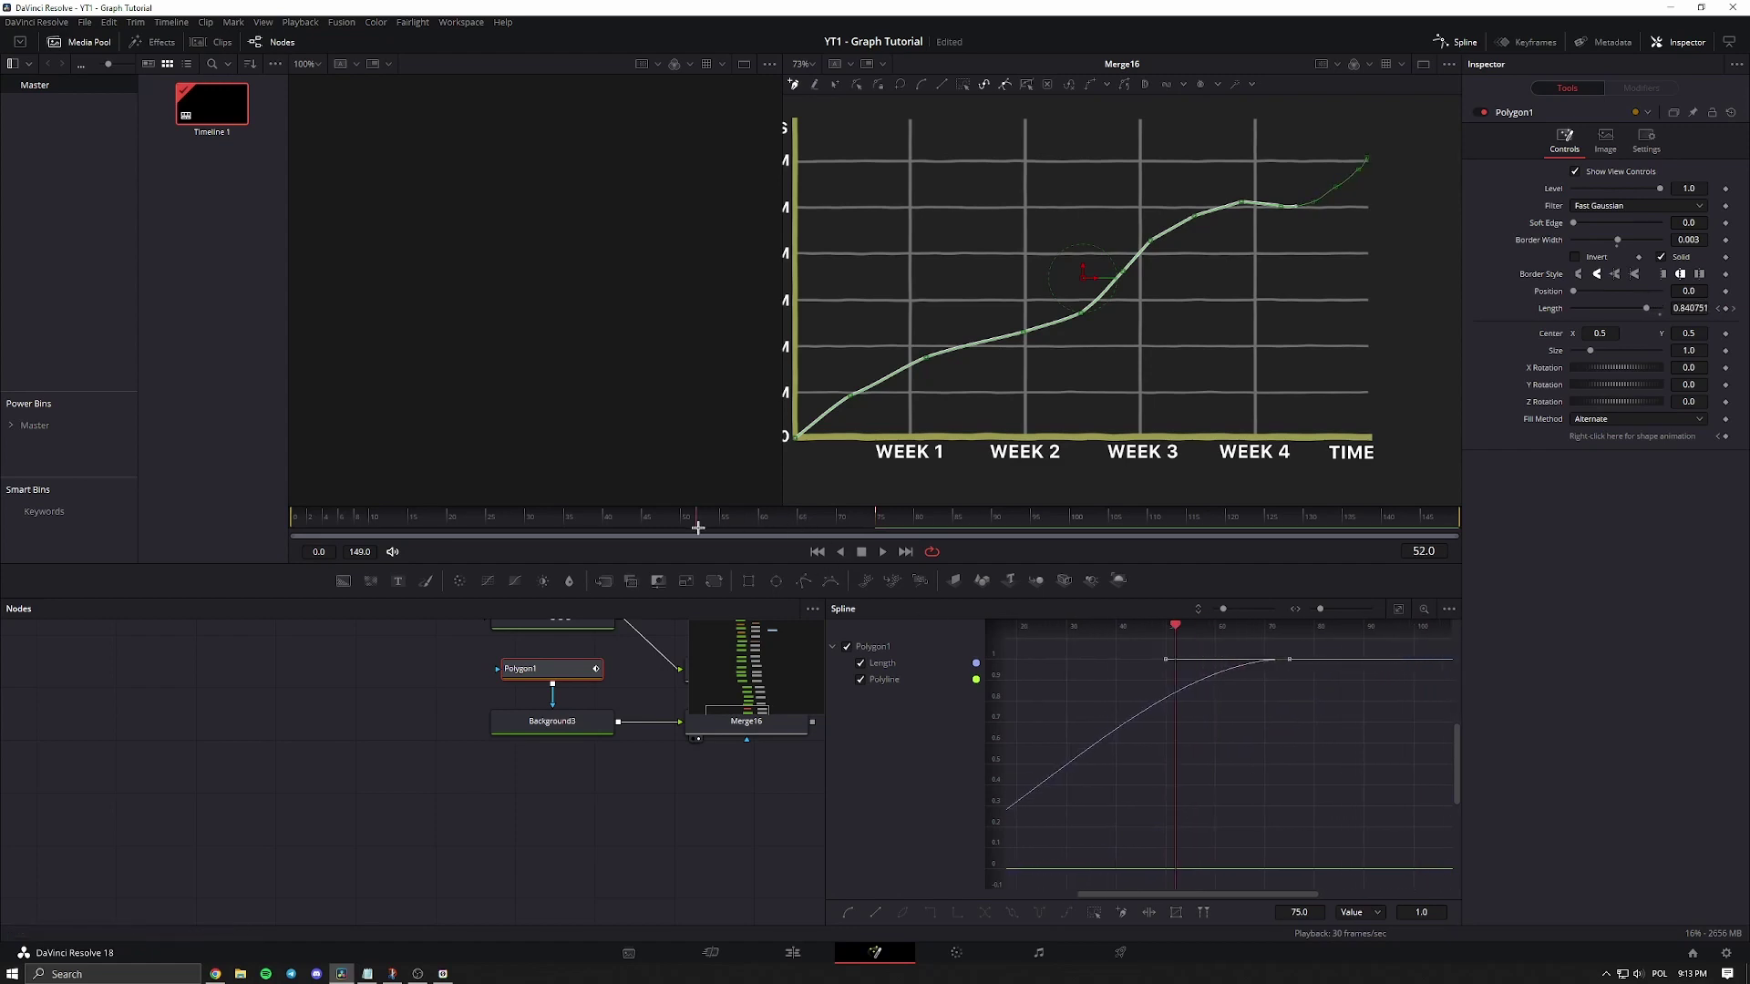
pyautogui.moveTo(410, 551); pyautogui.dragTo(334, 556)
pyautogui.press('space')
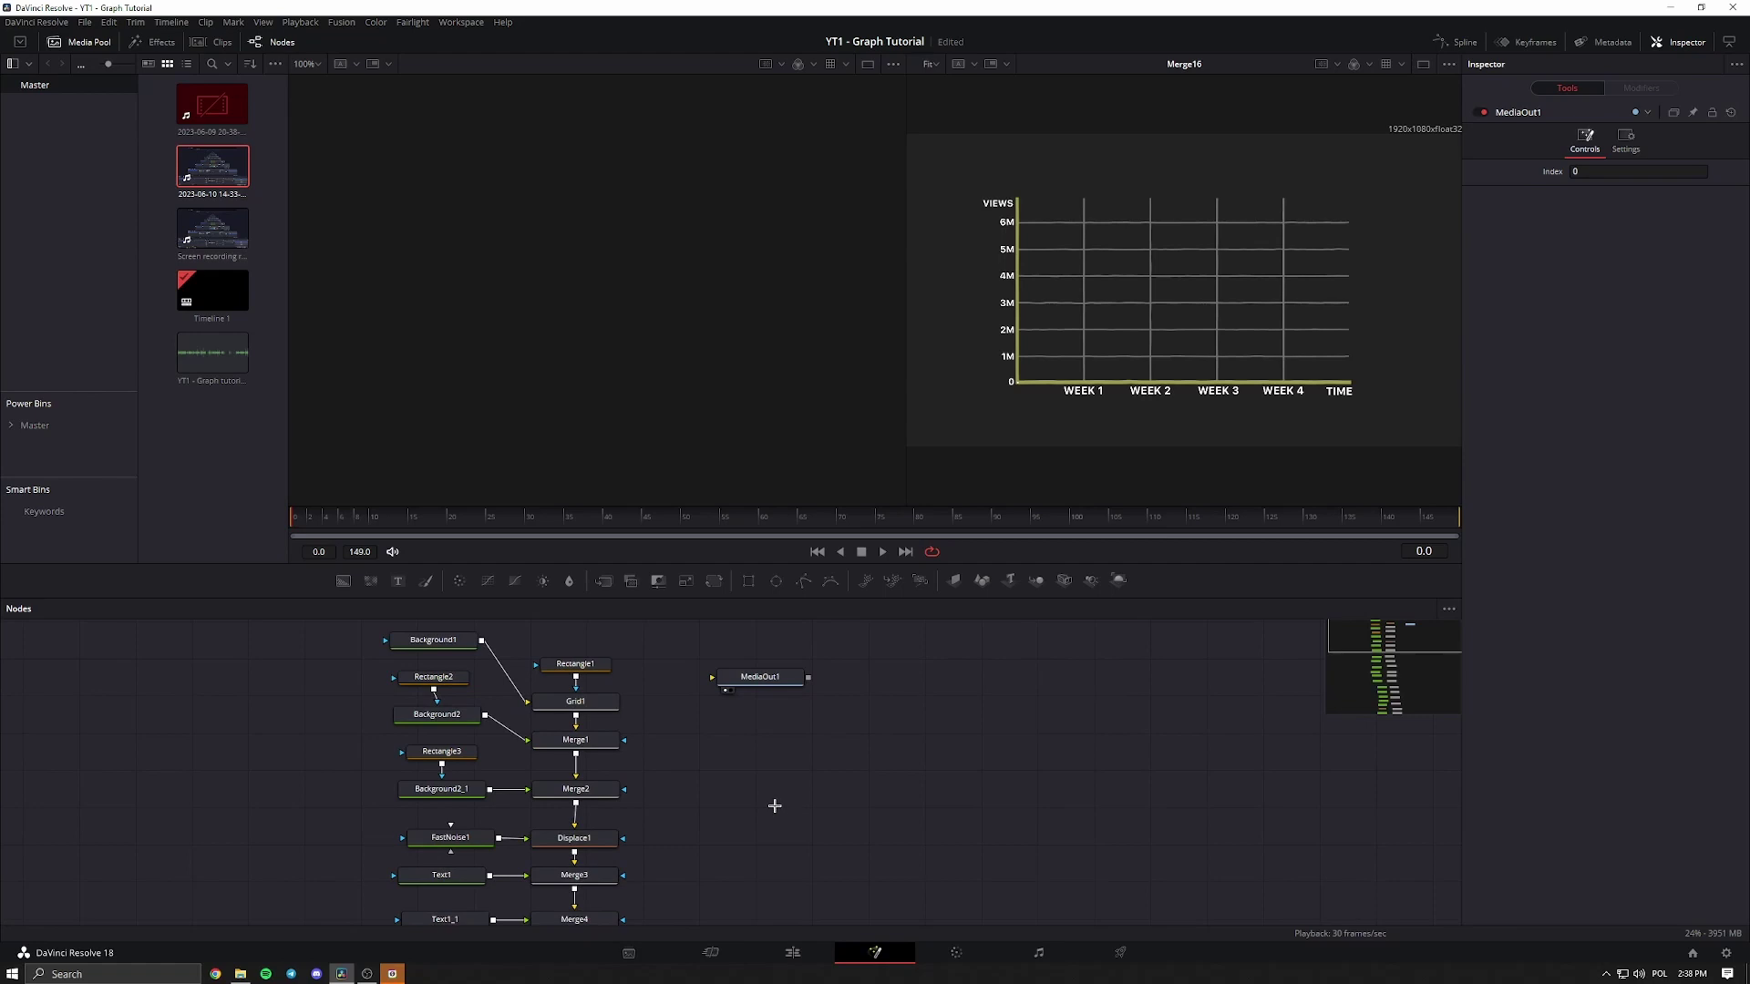
# Move the MediaOut1 node down the node graph, close to Merge16 at the end of the chain.
pyautogui.scroll(-5, 774, 801)
pyautogui.moveTo(797, 848); pyautogui.dragTo(808, 759)
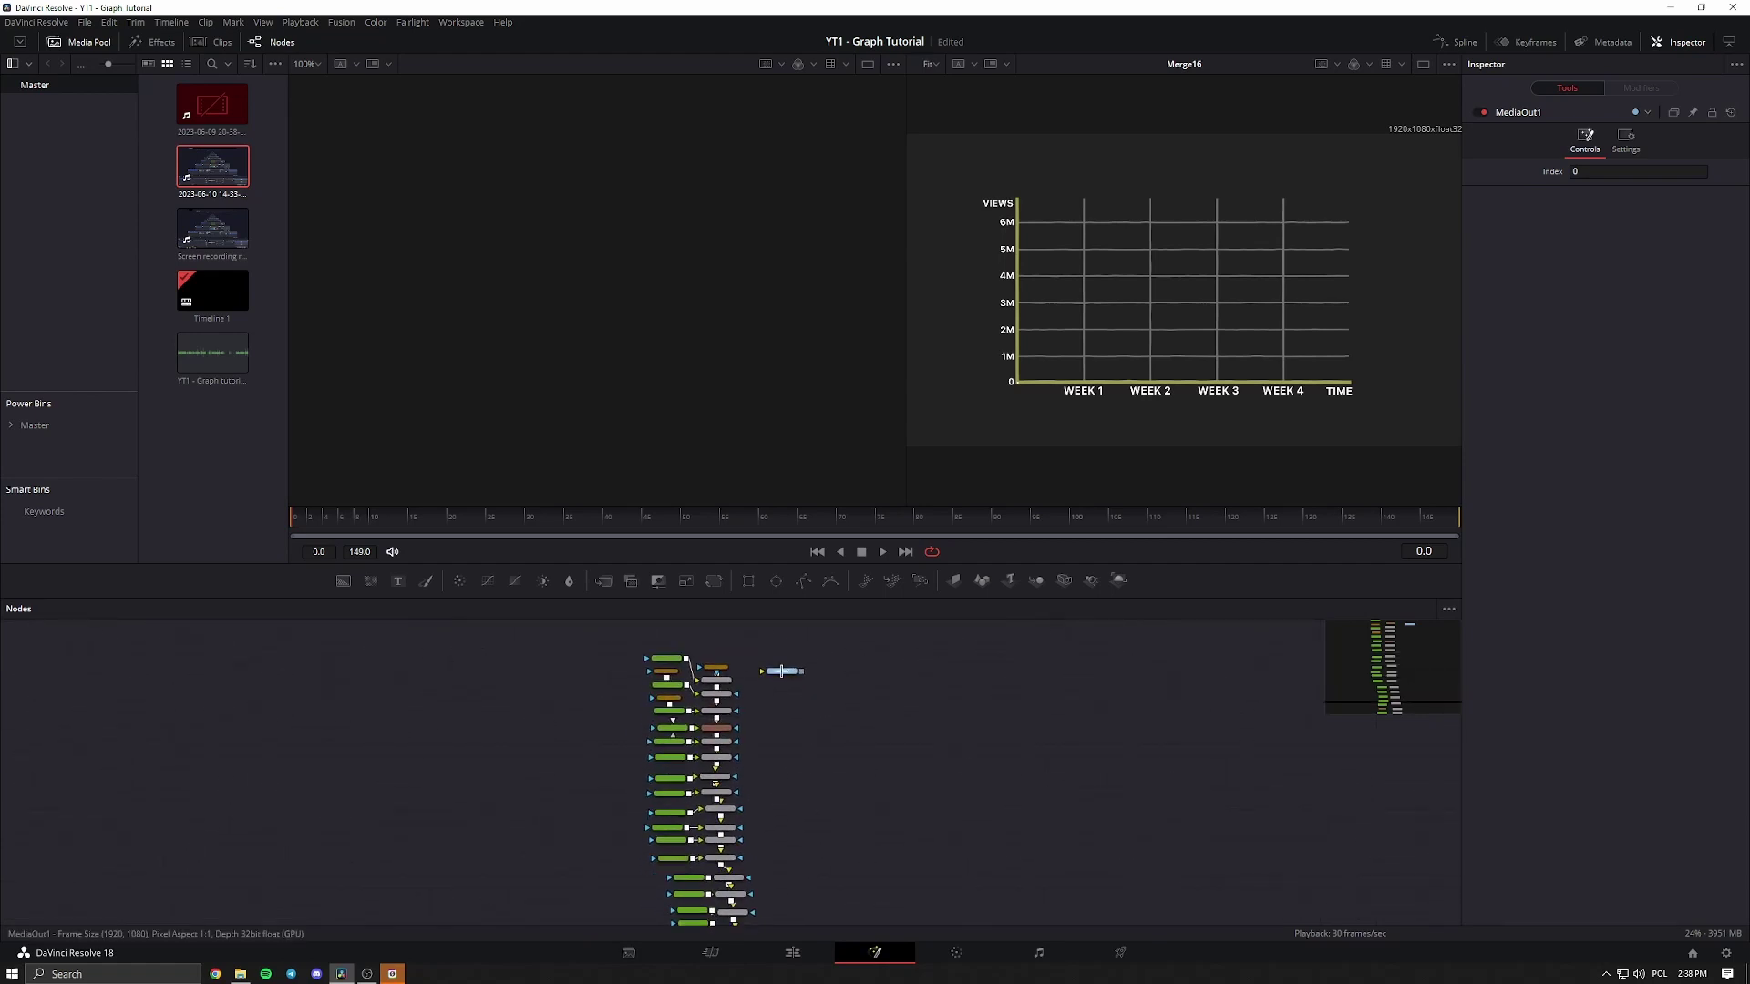
pyautogui.moveTo(785, 672); pyautogui.dragTo(800, 910)
pyautogui.scroll(-3, 832, 848)
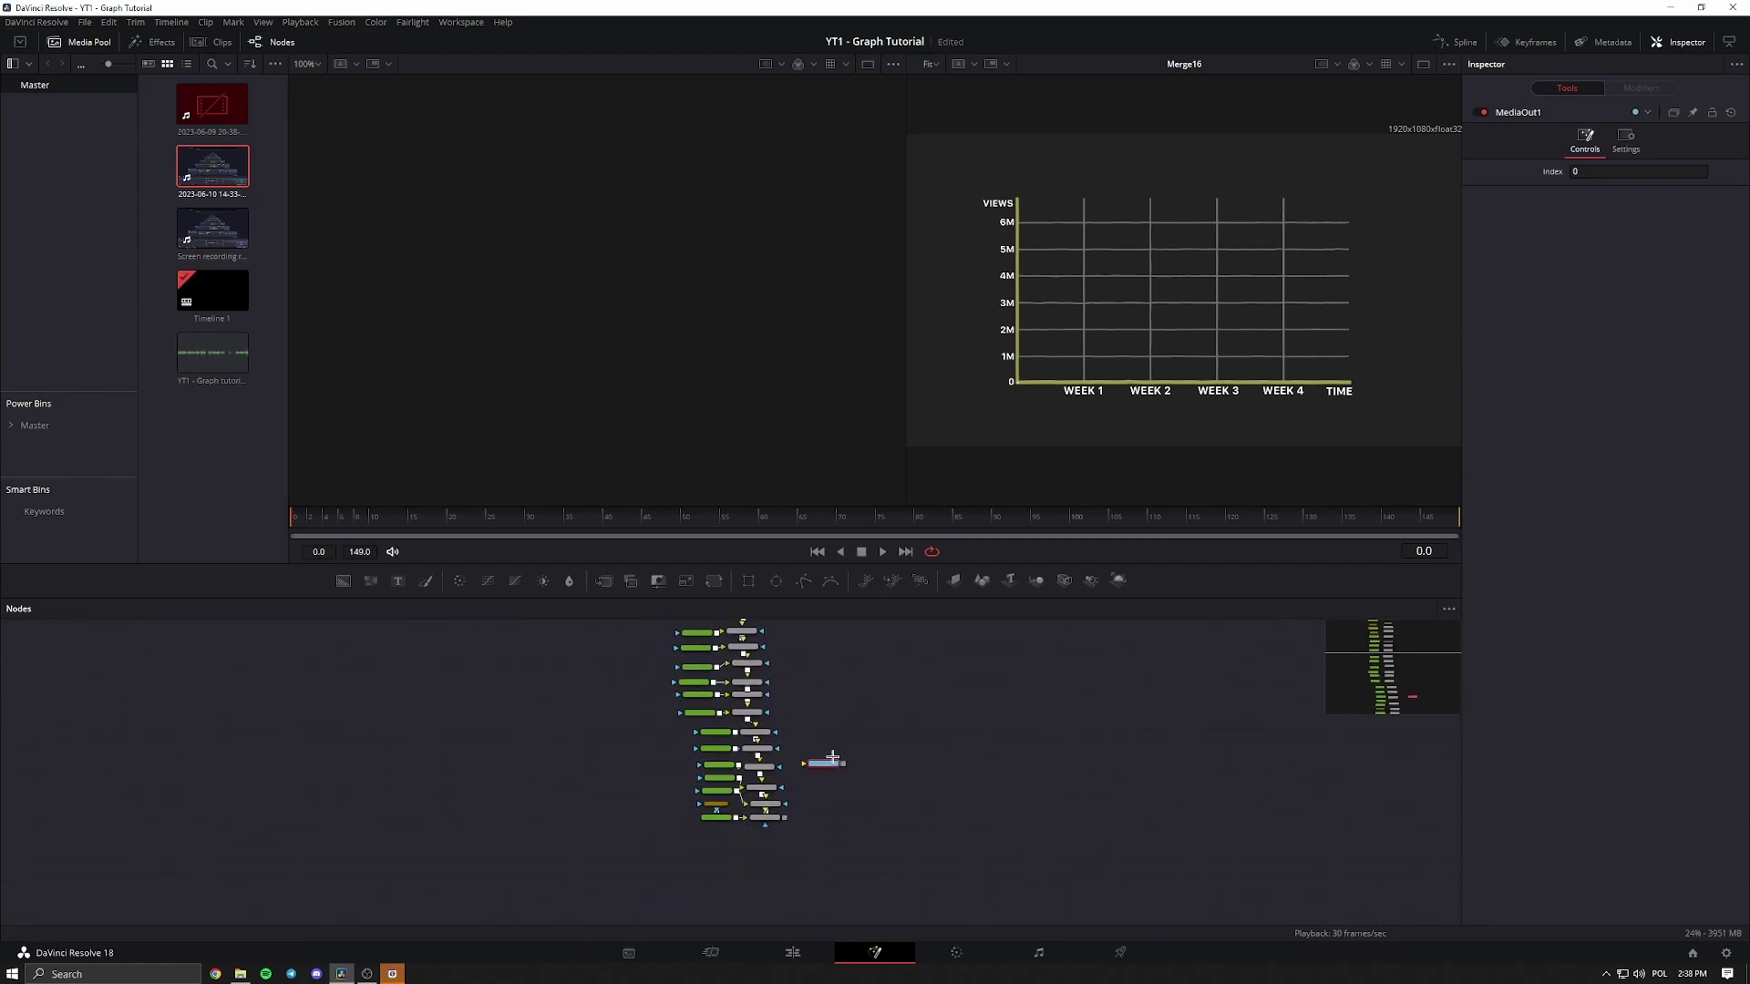
pyautogui.moveTo(824, 764); pyautogui.dragTo(810, 823)
# Connect Merge16 to MediaOut1, show MediaOut1 in the first viewer and line it up beside Merge16.
pyautogui.scroll(5, 809, 823)
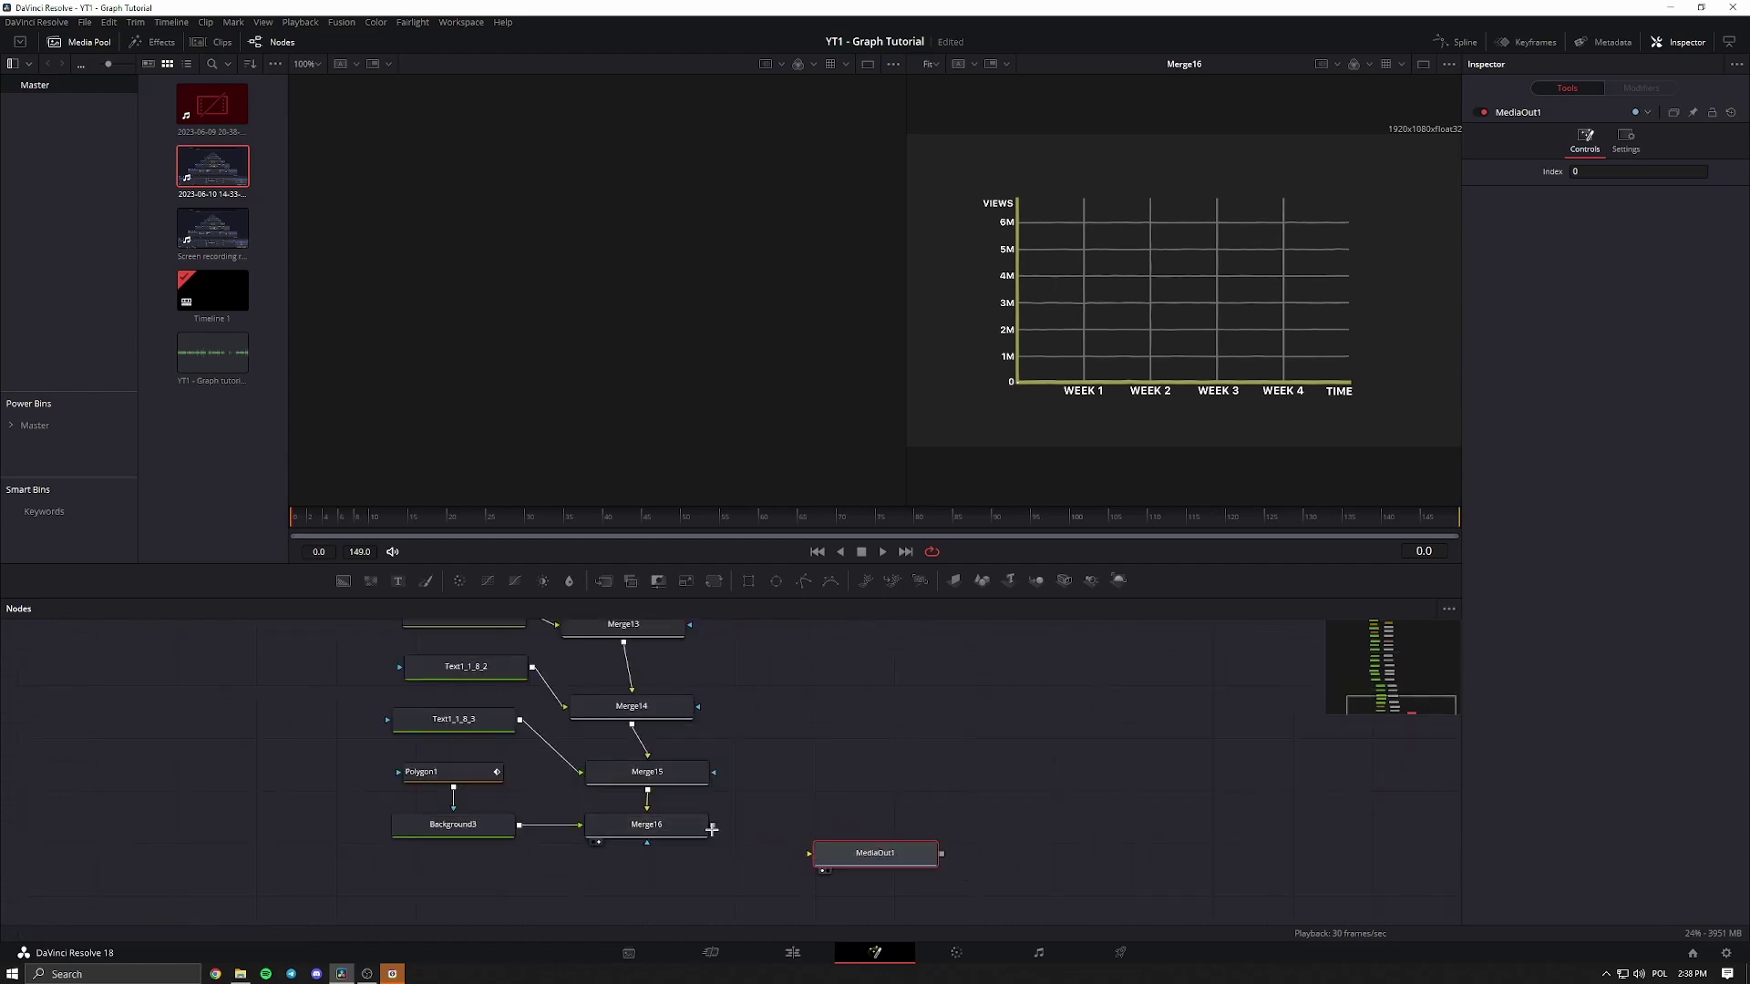
pyautogui.press('1')
pyautogui.moveTo(846, 857); pyautogui.dragTo(846, 822)
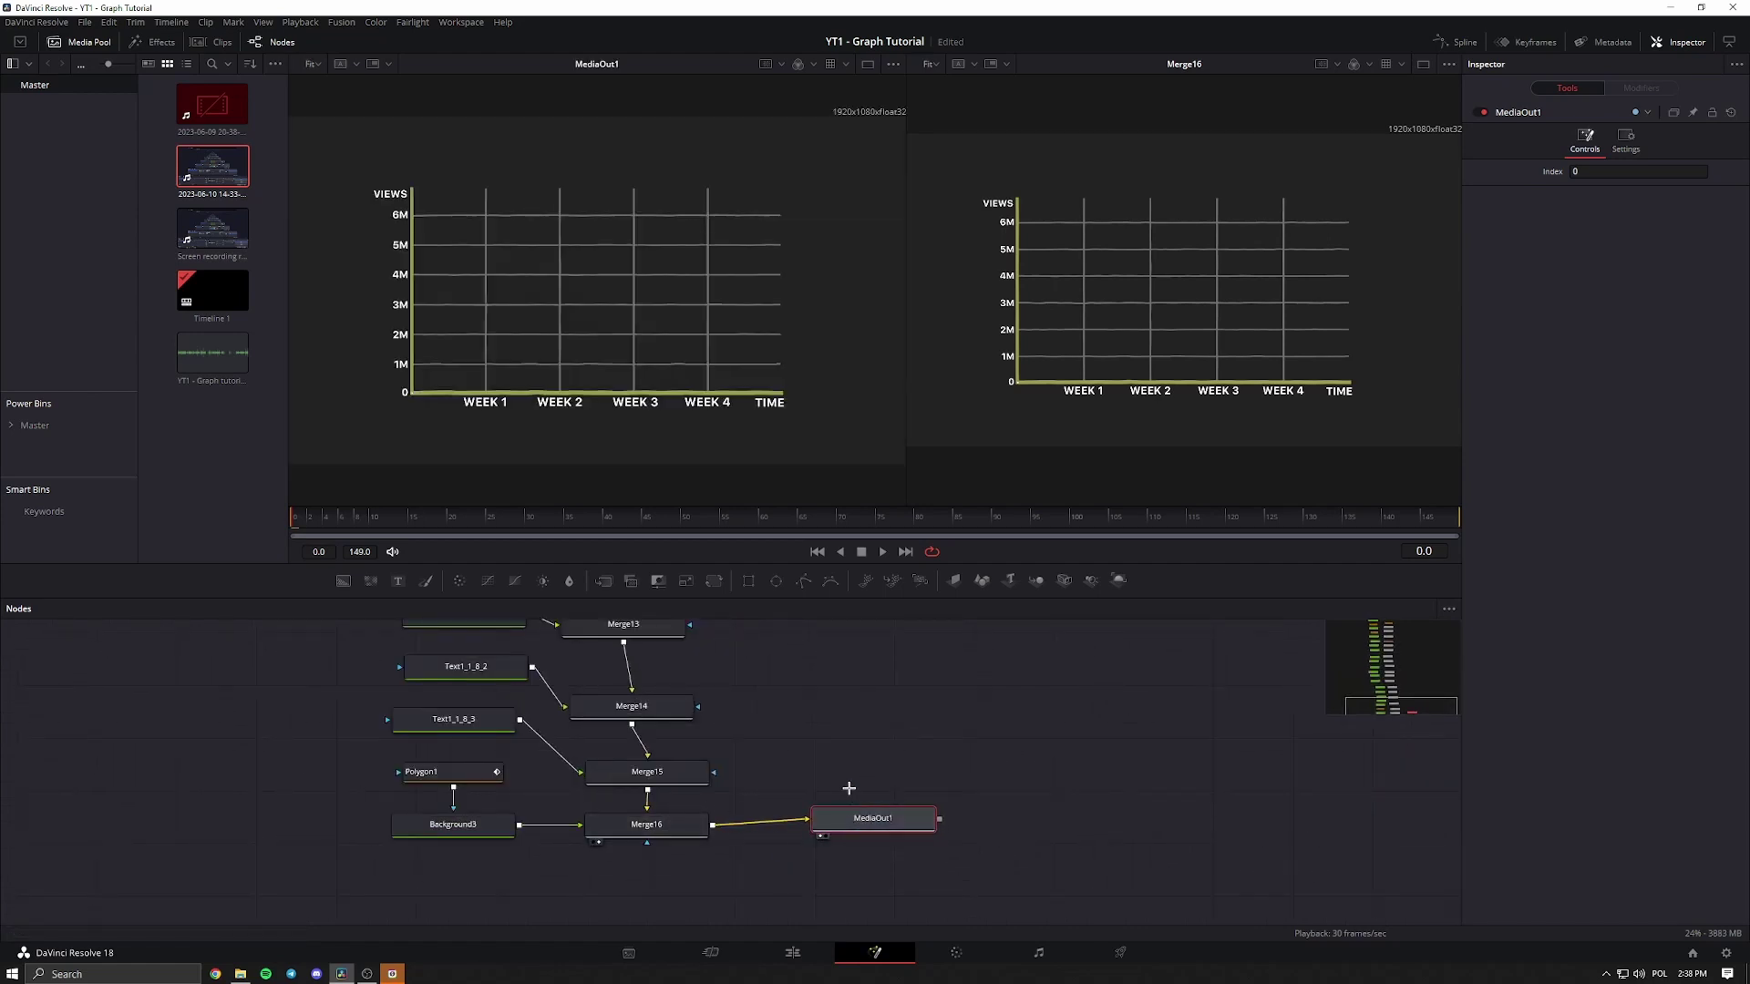